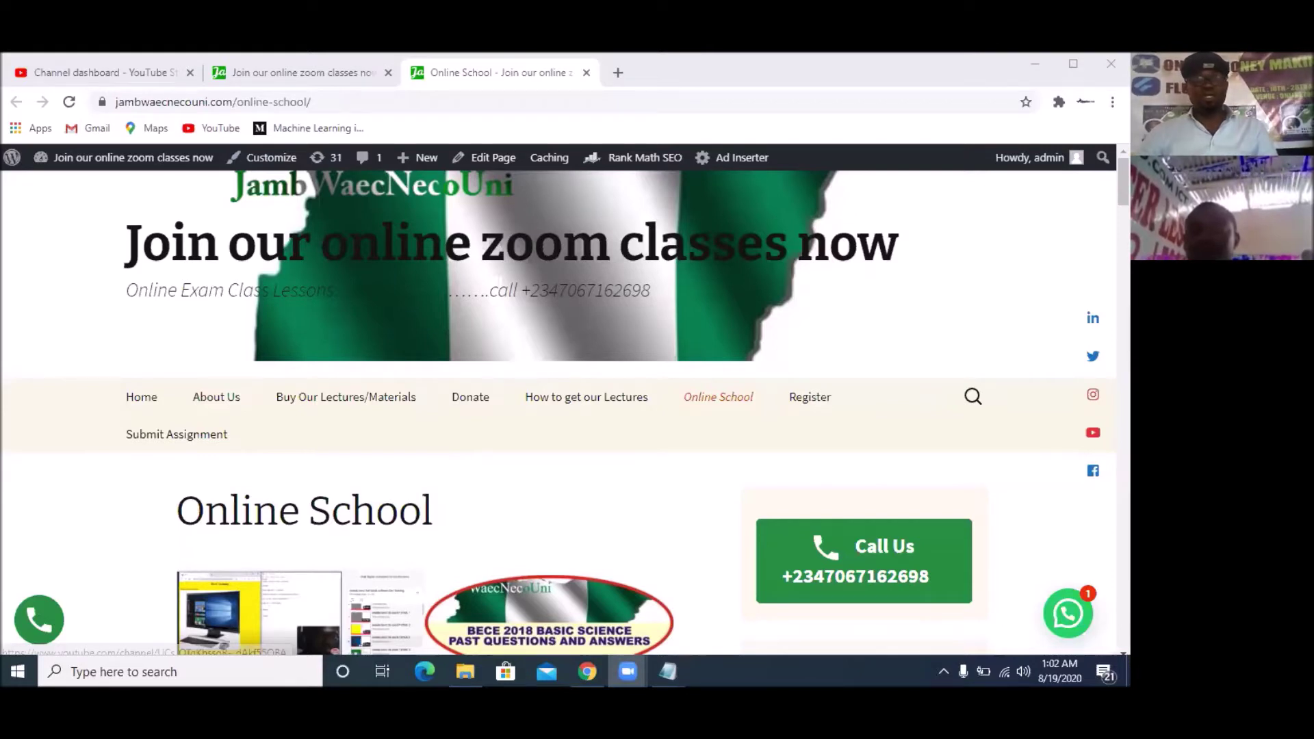
Open atlassian.com/software/jira in a new Chrome tab and start the free Jira sign-up
{"action": "left_click", "coordinate": [620, 73]}
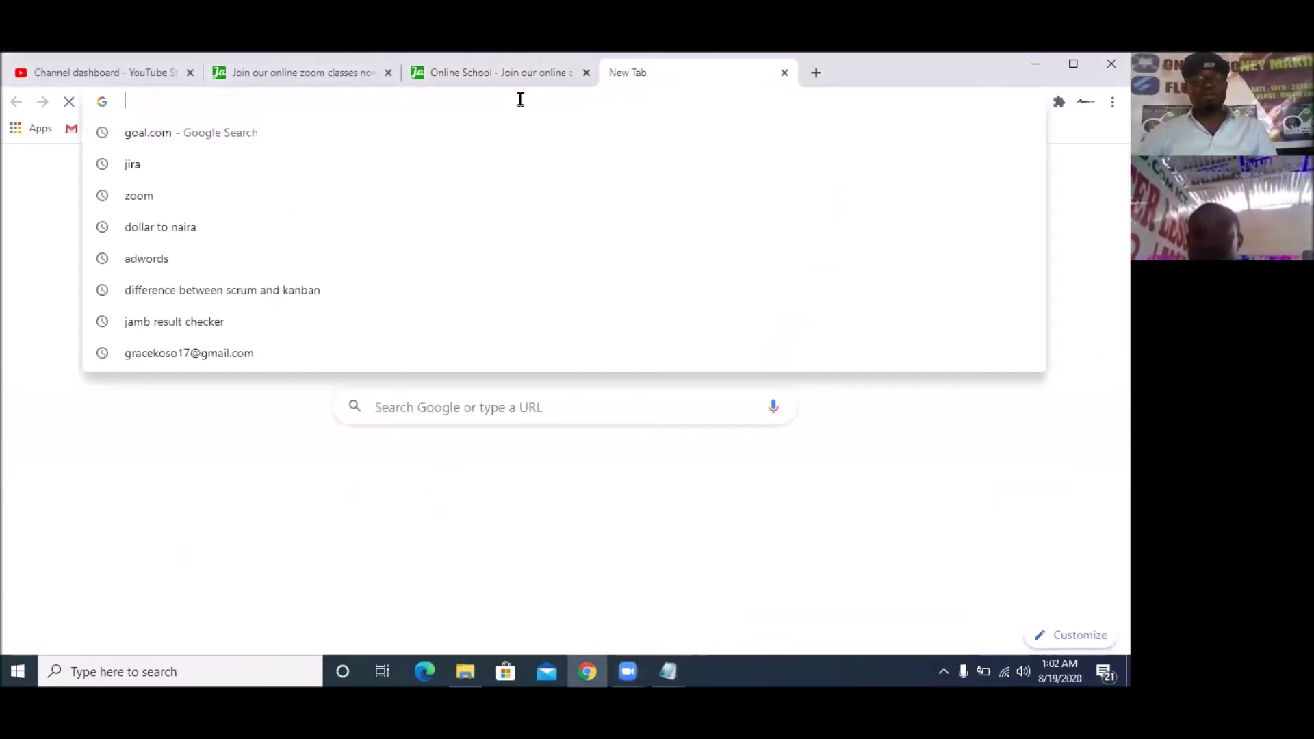
{"action": "type", "text": "atla"}
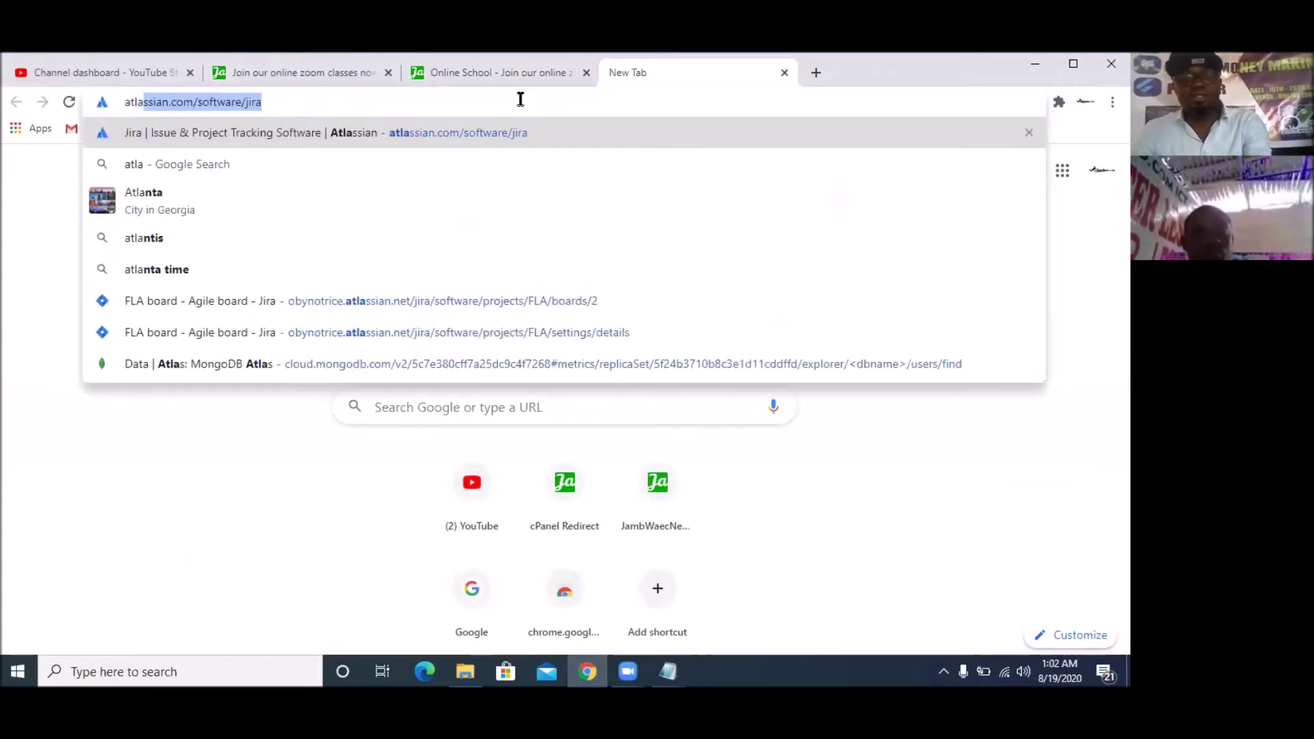
{"action": "key", "text": "Return"}
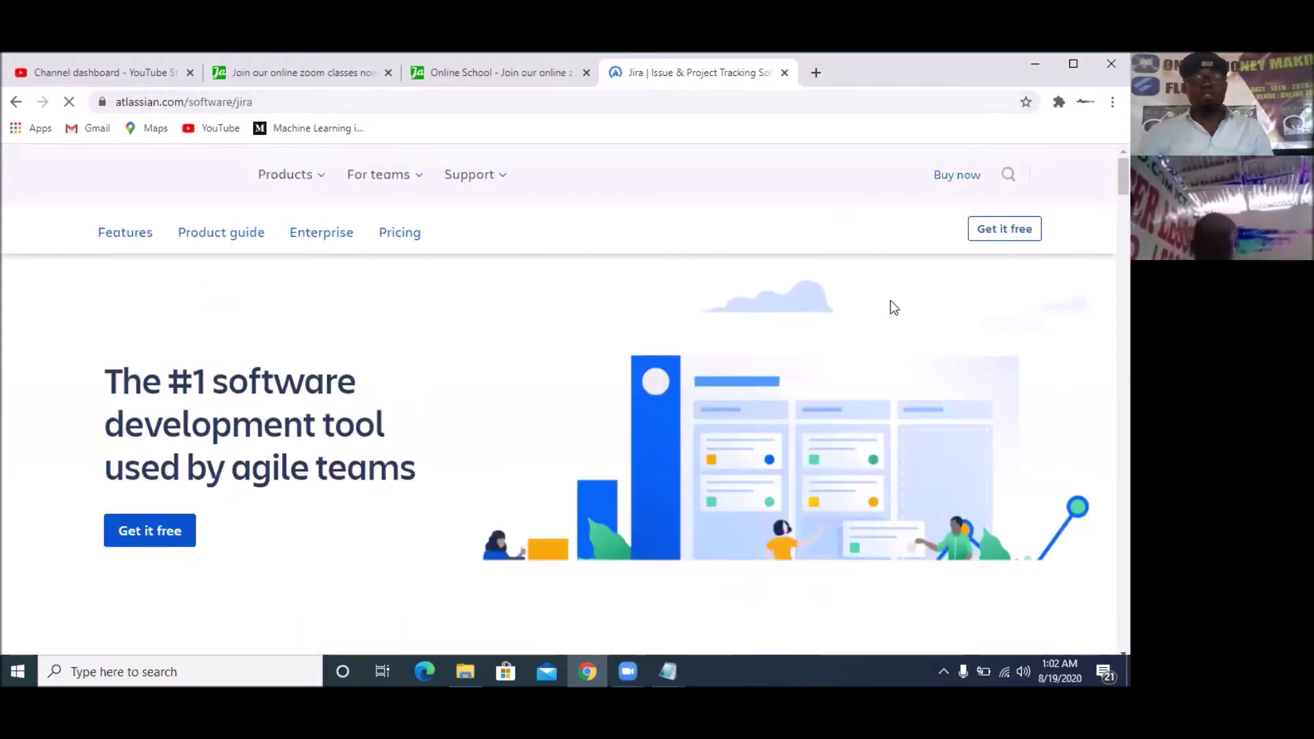
{"action": "left_click", "coordinate": [150, 532]}
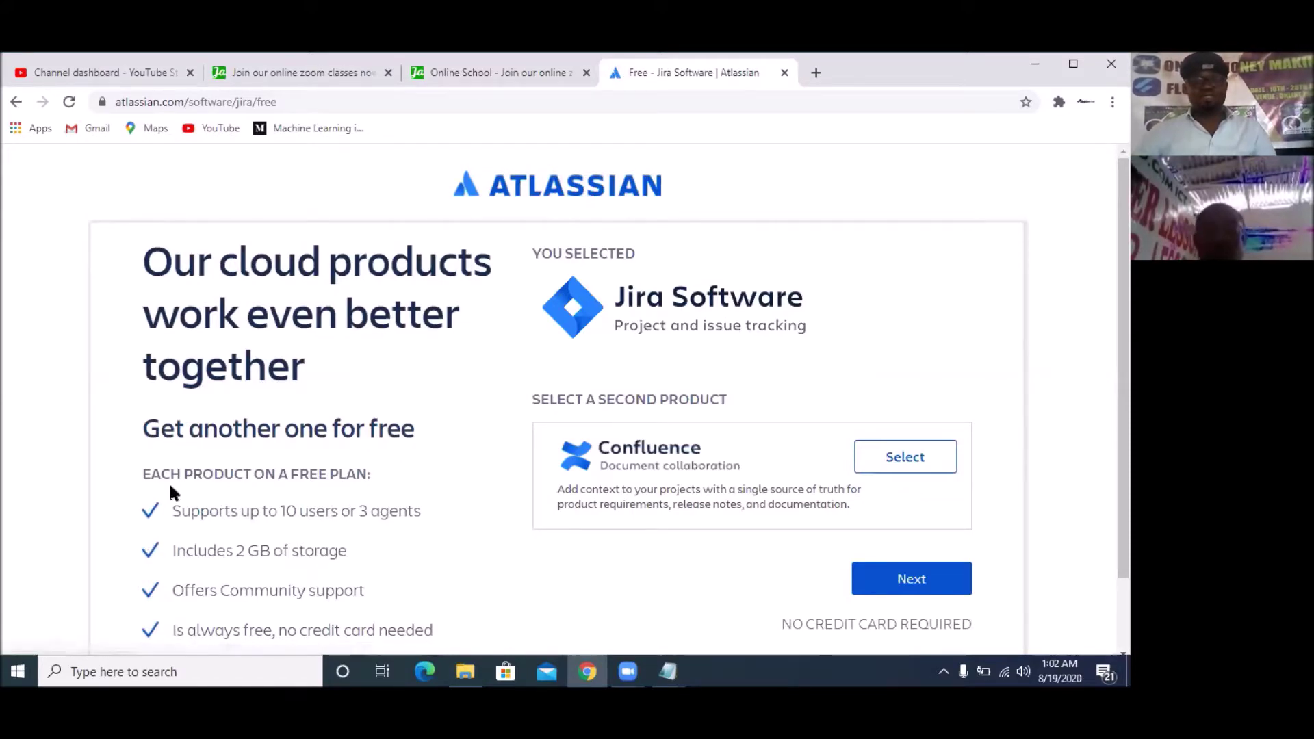
Skip adding Confluence as a second product and continue with Jira alone
{"action": "scroll", "coordinate": [872, 531], "scroll_direction": "down", "scroll_amount": 1}
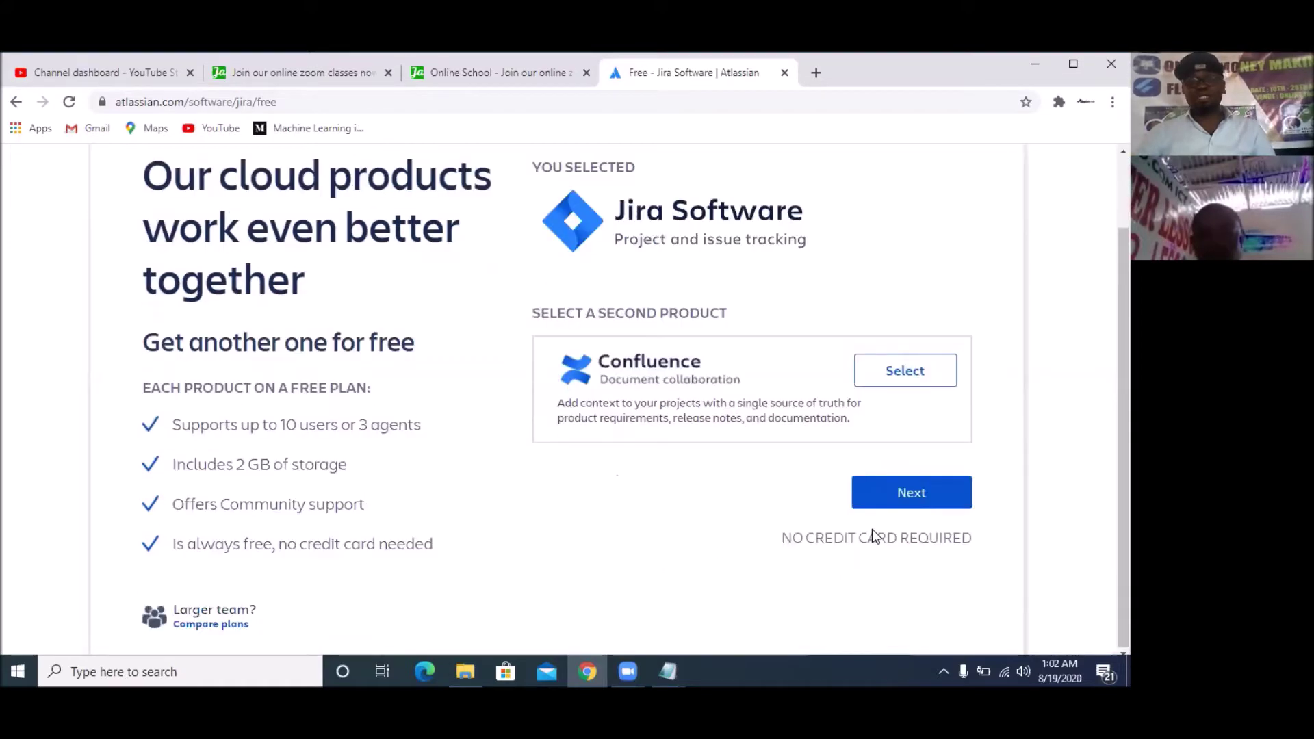
{"action": "left_click", "coordinate": [938, 497]}
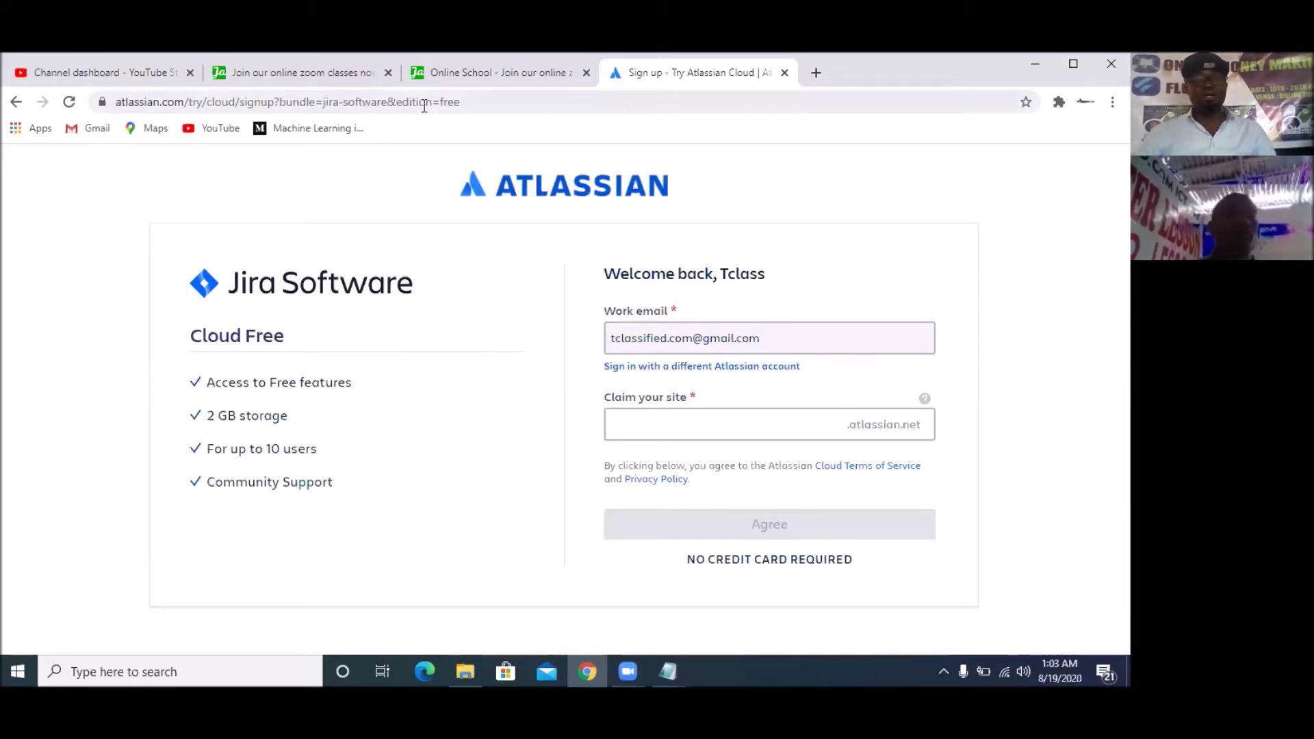
Go back to the atlassian.com/software/jira product page
{"action": "left_click", "coordinate": [456, 107]}
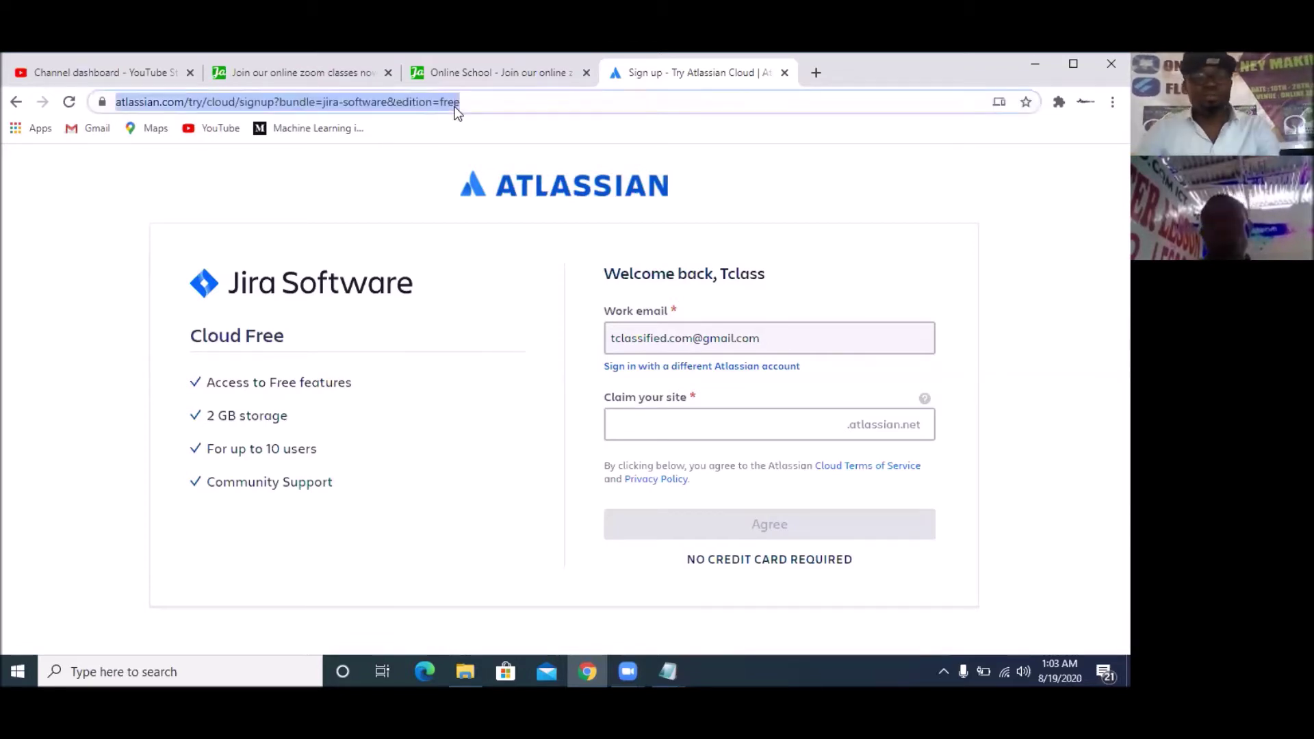
{"action": "type", "text": "atl"}
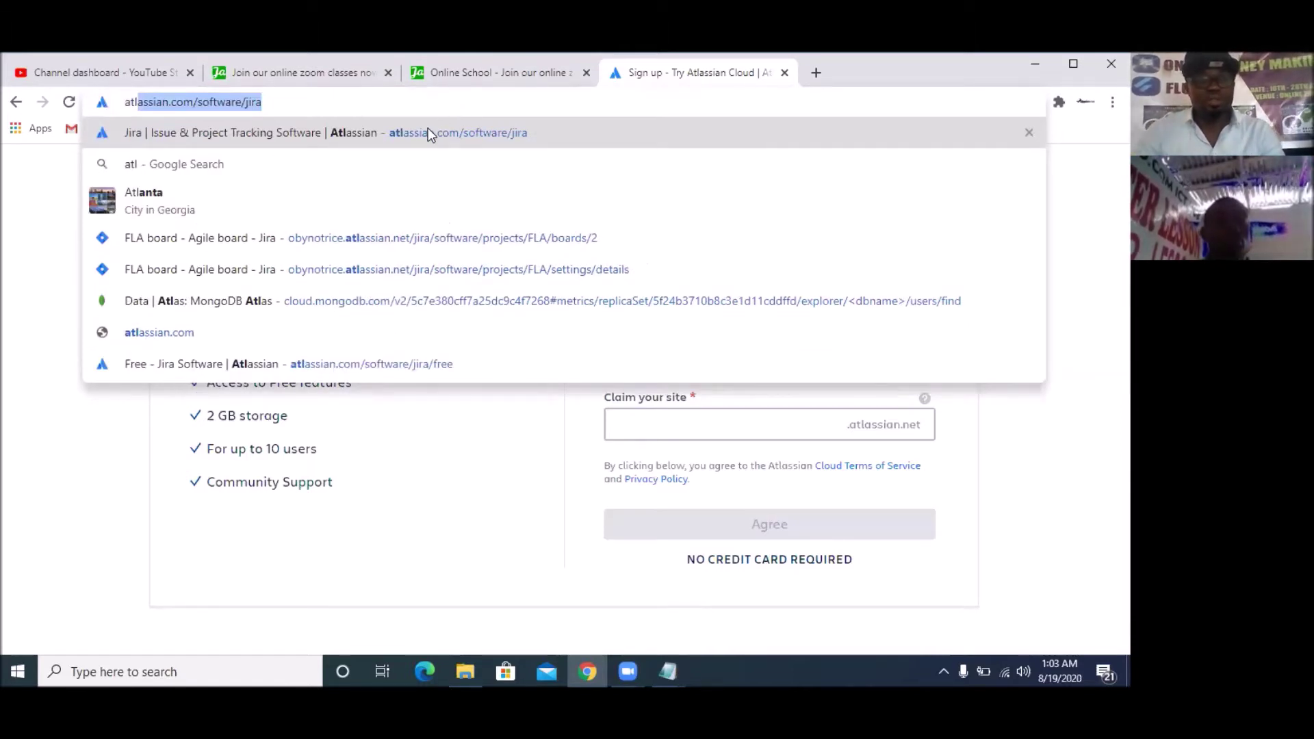
{"action": "left_click", "coordinate": [429, 129]}
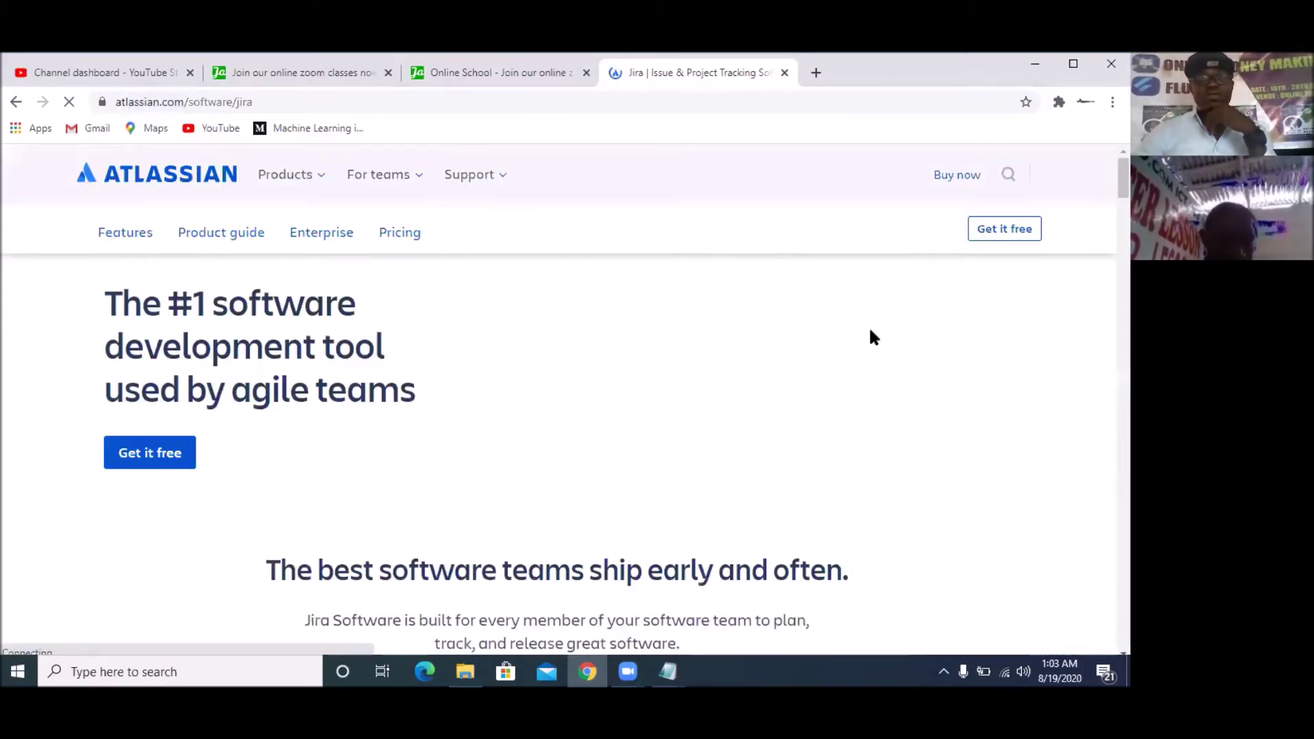
{"action": "scroll", "coordinate": [560, 369], "scroll_direction": "down", "scroll_amount": 5}
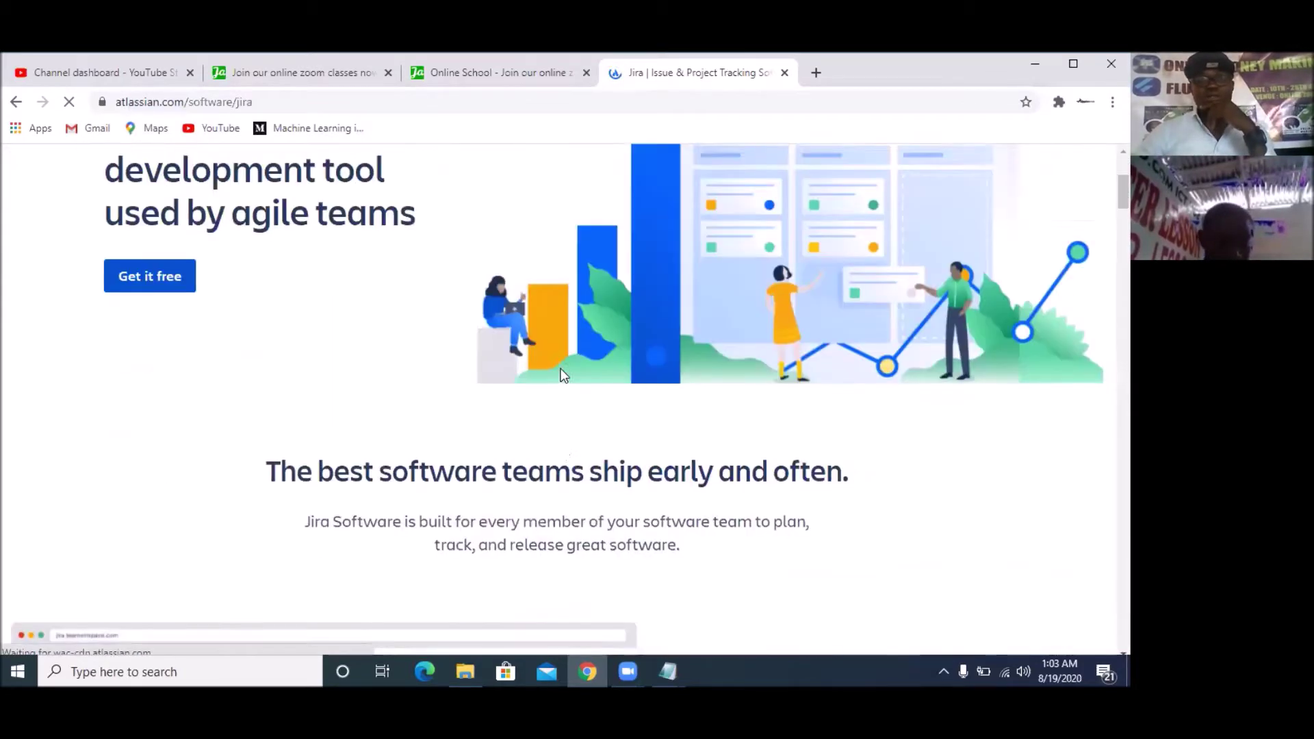
{"action": "scroll", "coordinate": [561, 369], "scroll_direction": "down", "scroll_amount": 3}
{"action": "scroll", "coordinate": [560, 370], "scroll_direction": "up", "scroll_amount": 9}
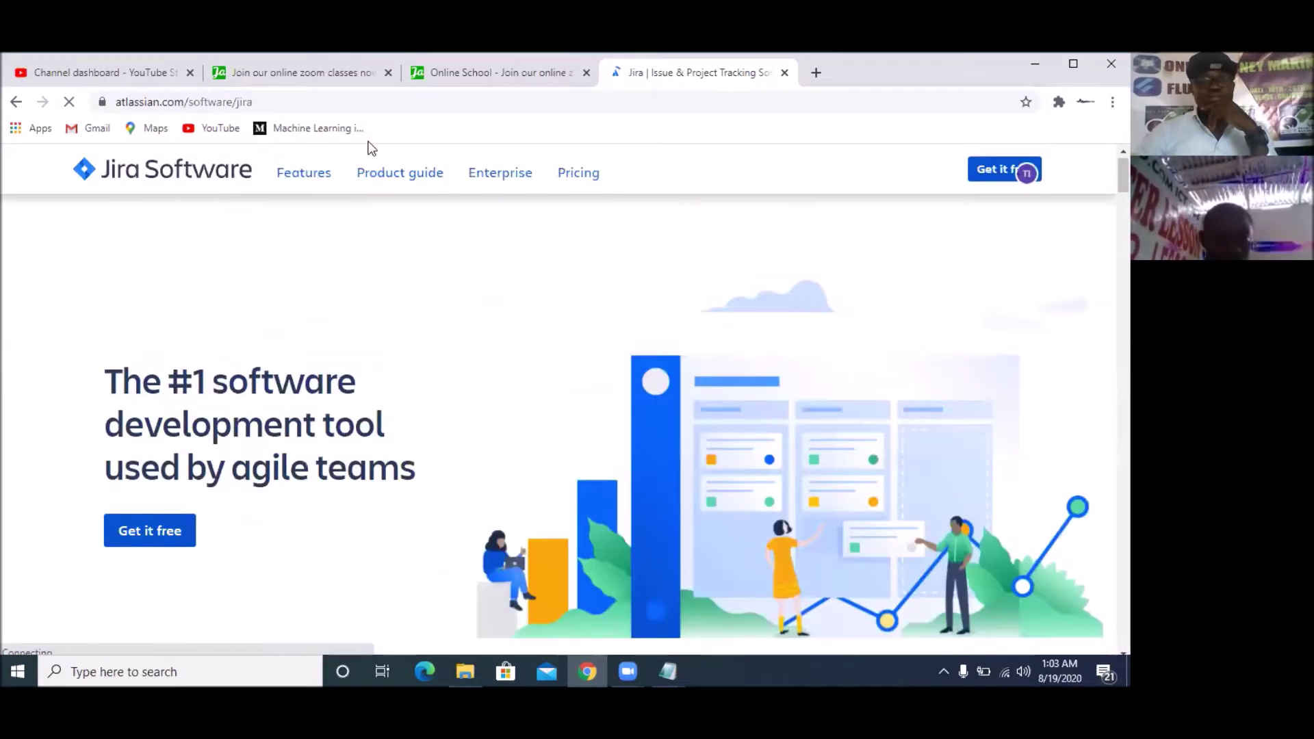
Search Google for 'jira login' from the address bar
{"action": "left_click", "coordinate": [299, 105]}
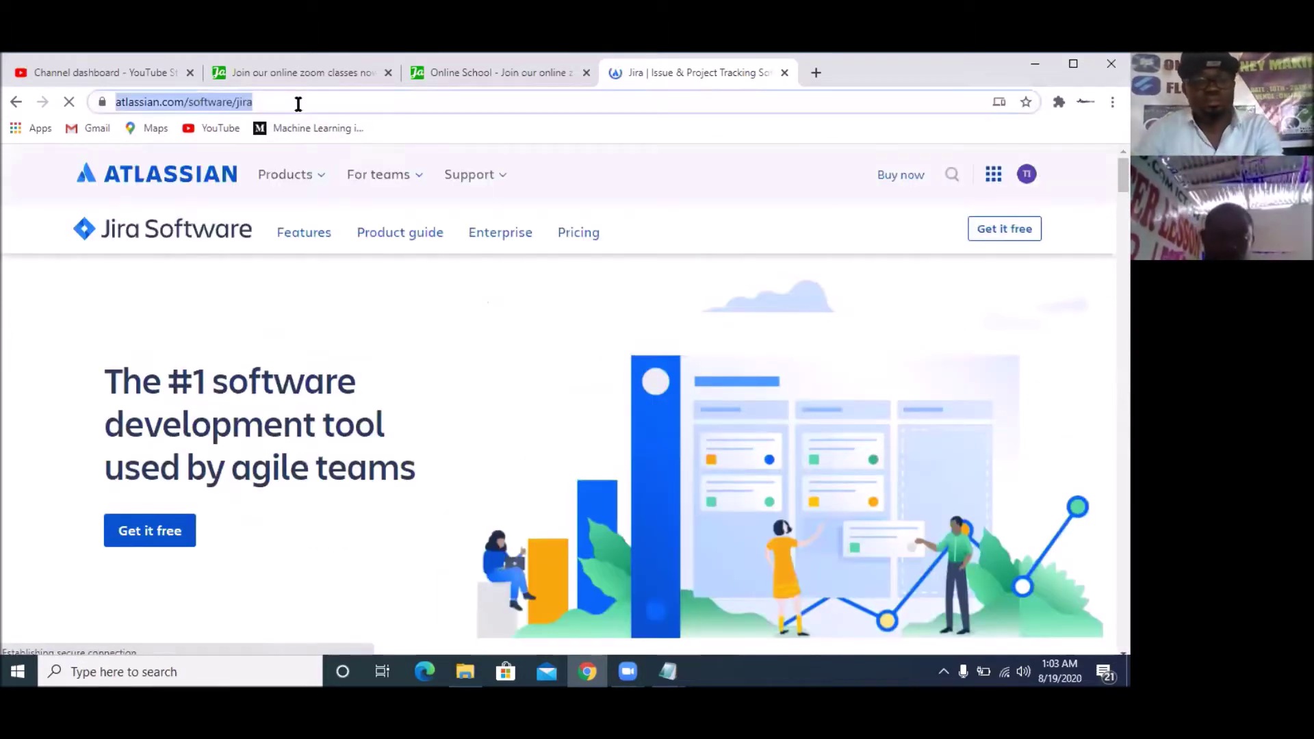
{"action": "type", "text": "jira "}
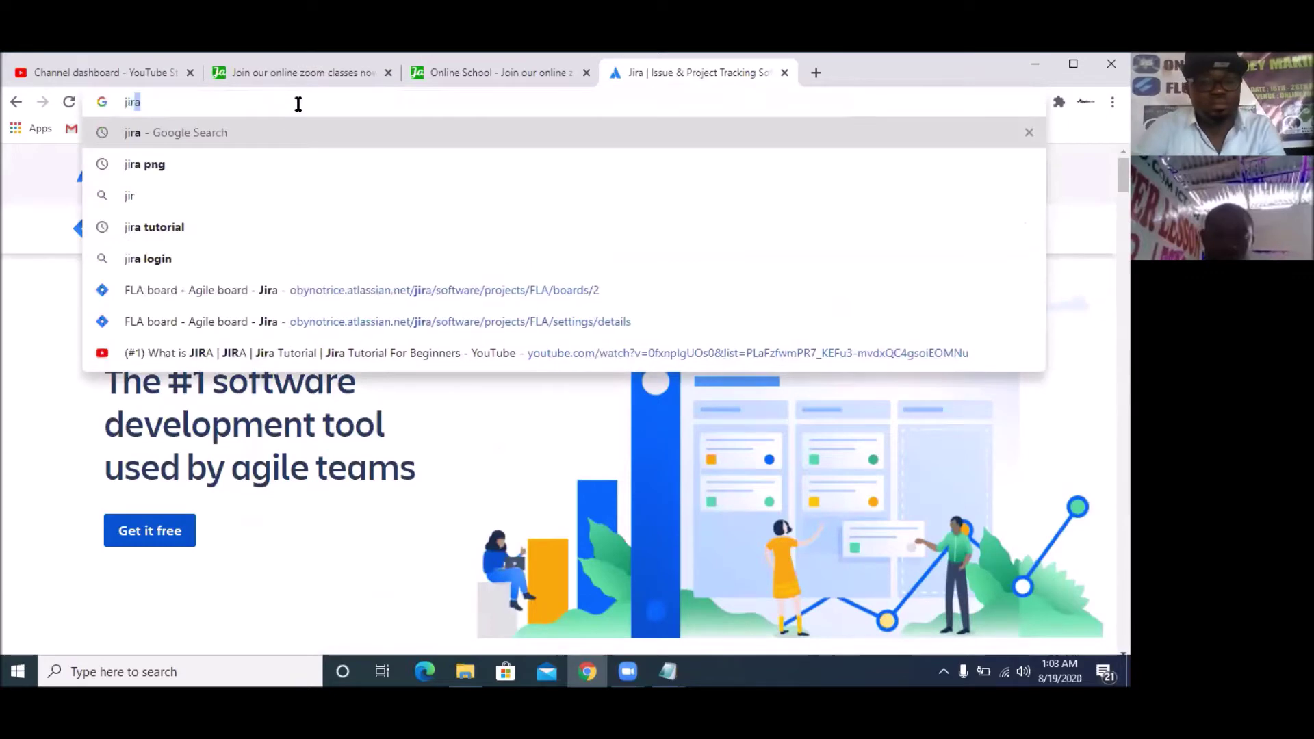
{"action": "type", "text": "login"}
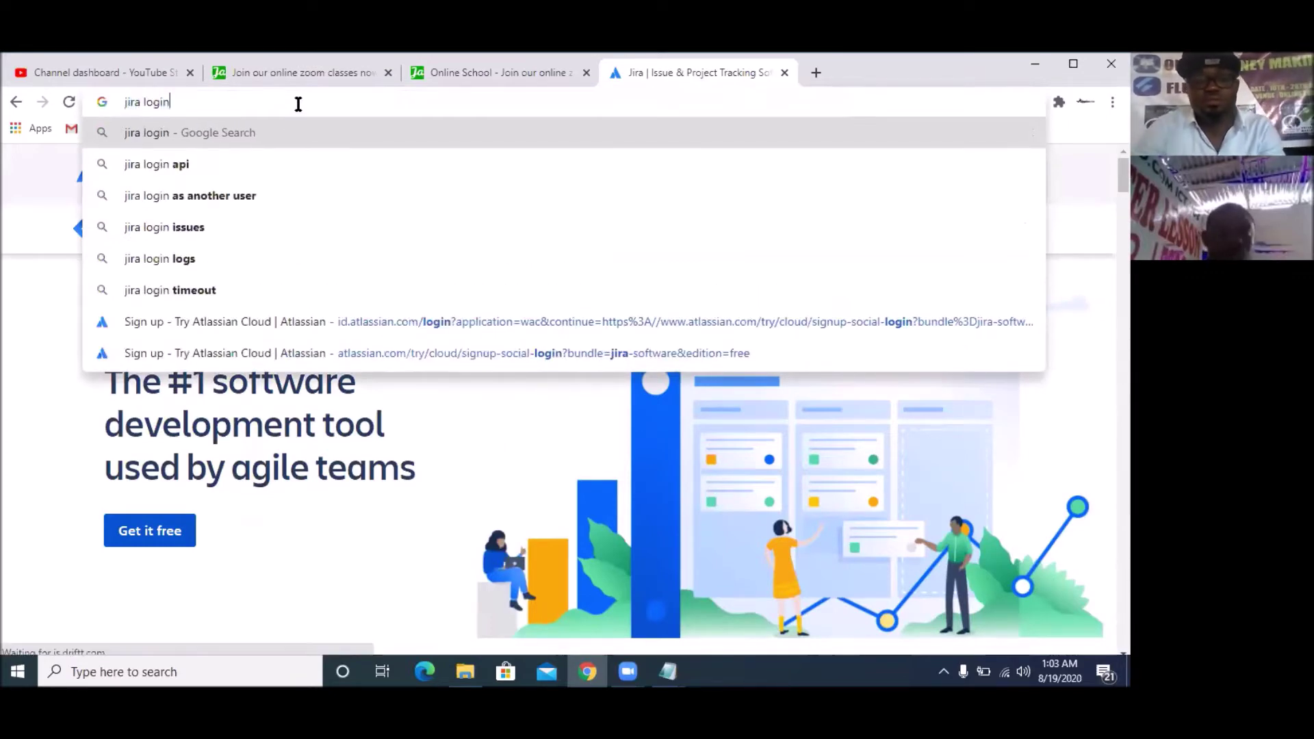
{"action": "key", "text": "Return"}
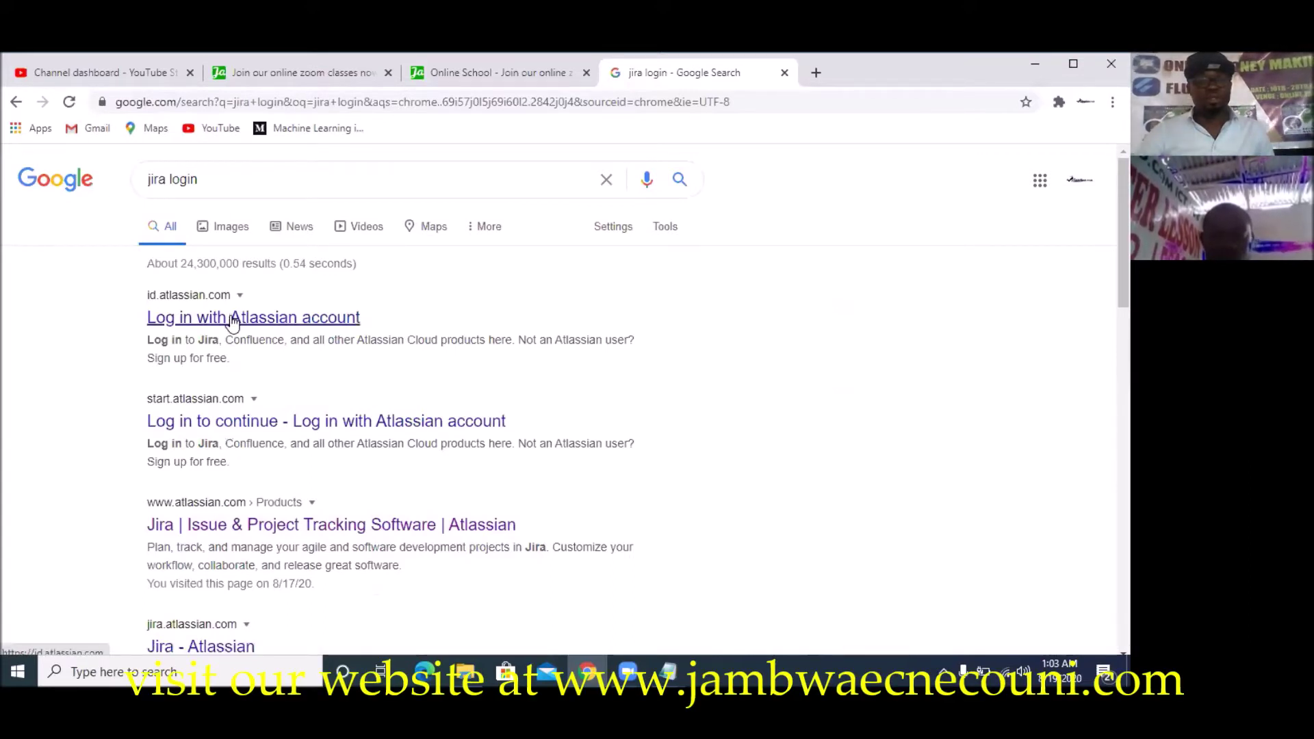
Open the Jira Software result and log out of the signed-in Atlassian account
{"action": "left_click", "coordinate": [259, 526]}
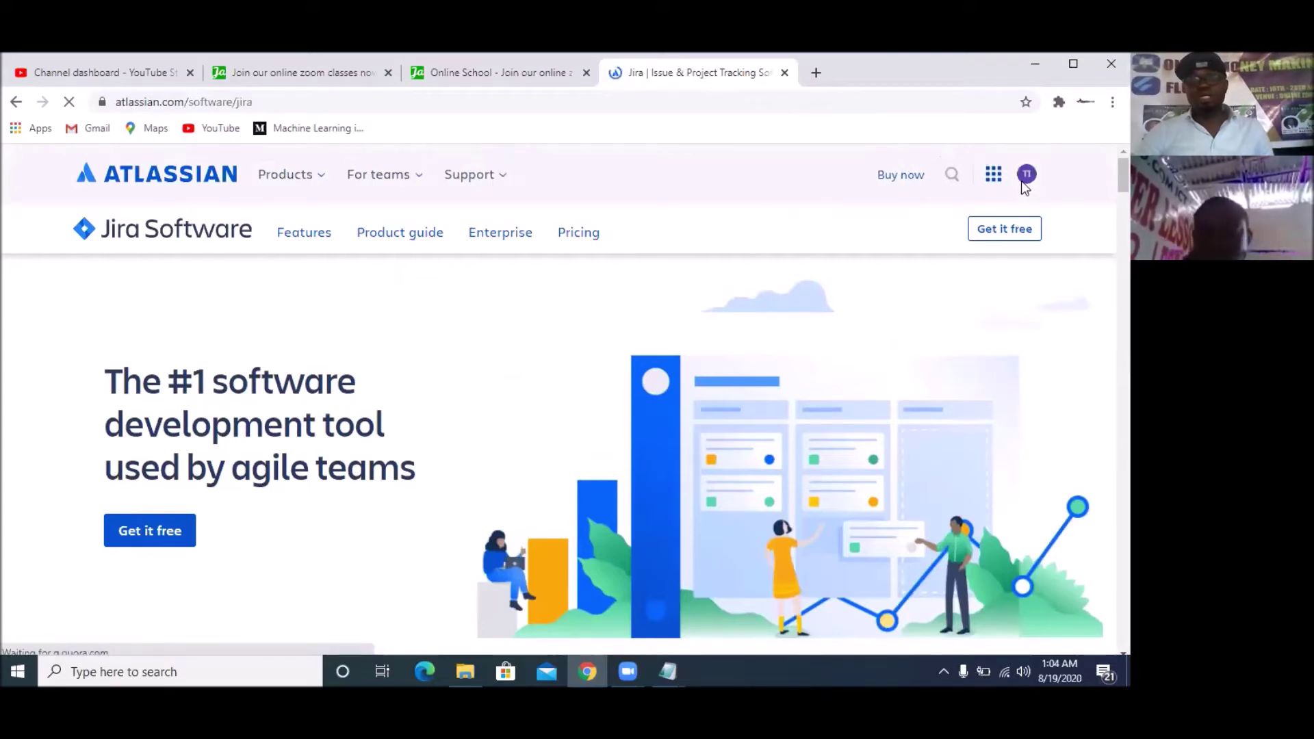
{"action": "left_click", "coordinate": [1027, 178]}
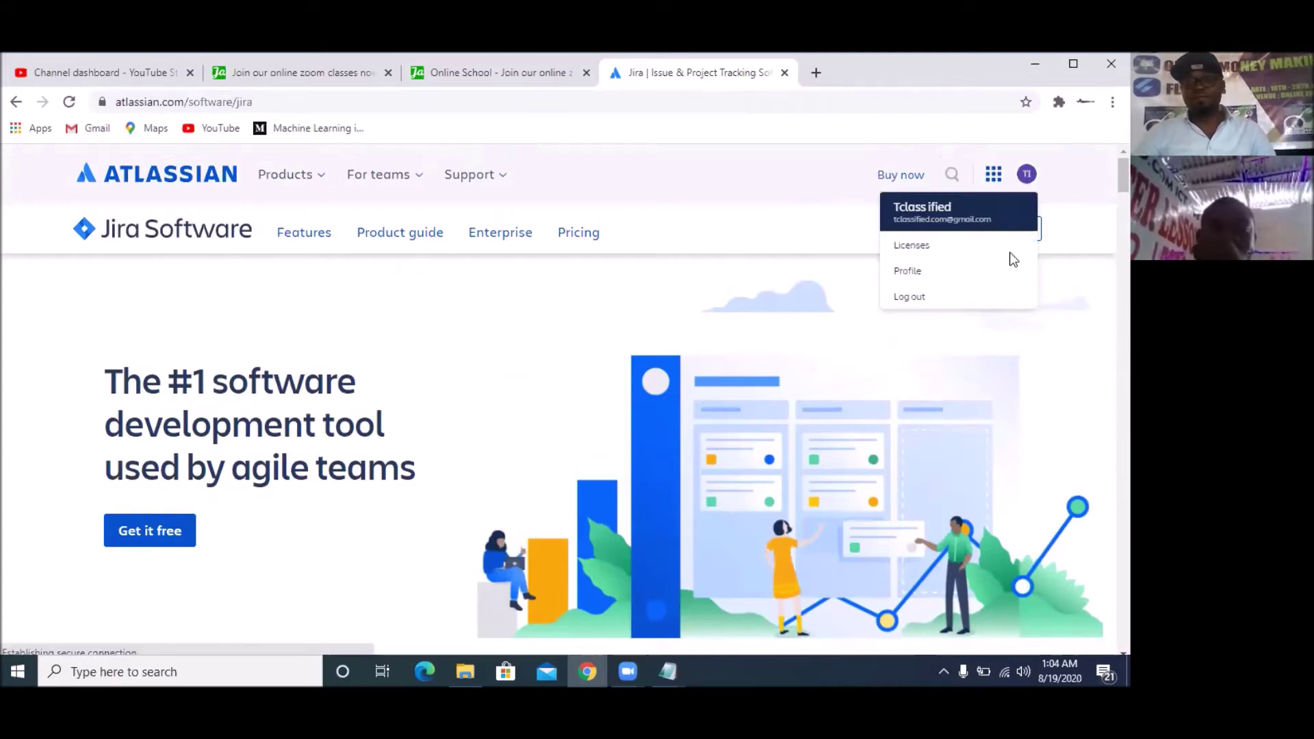
{"action": "left_click", "coordinate": [914, 298]}
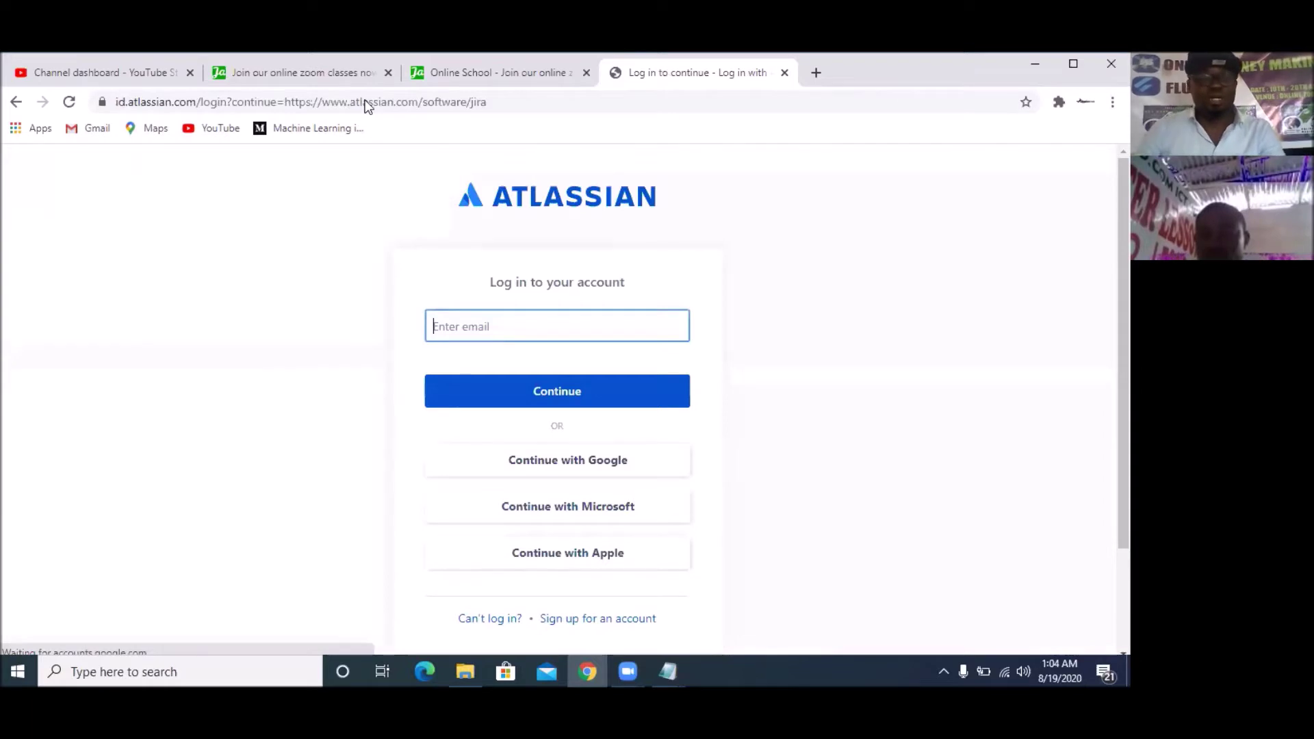
Return to the Jira Software page, choose Get it free, and continue without Confluence
{"action": "left_click", "coordinate": [394, 102]}
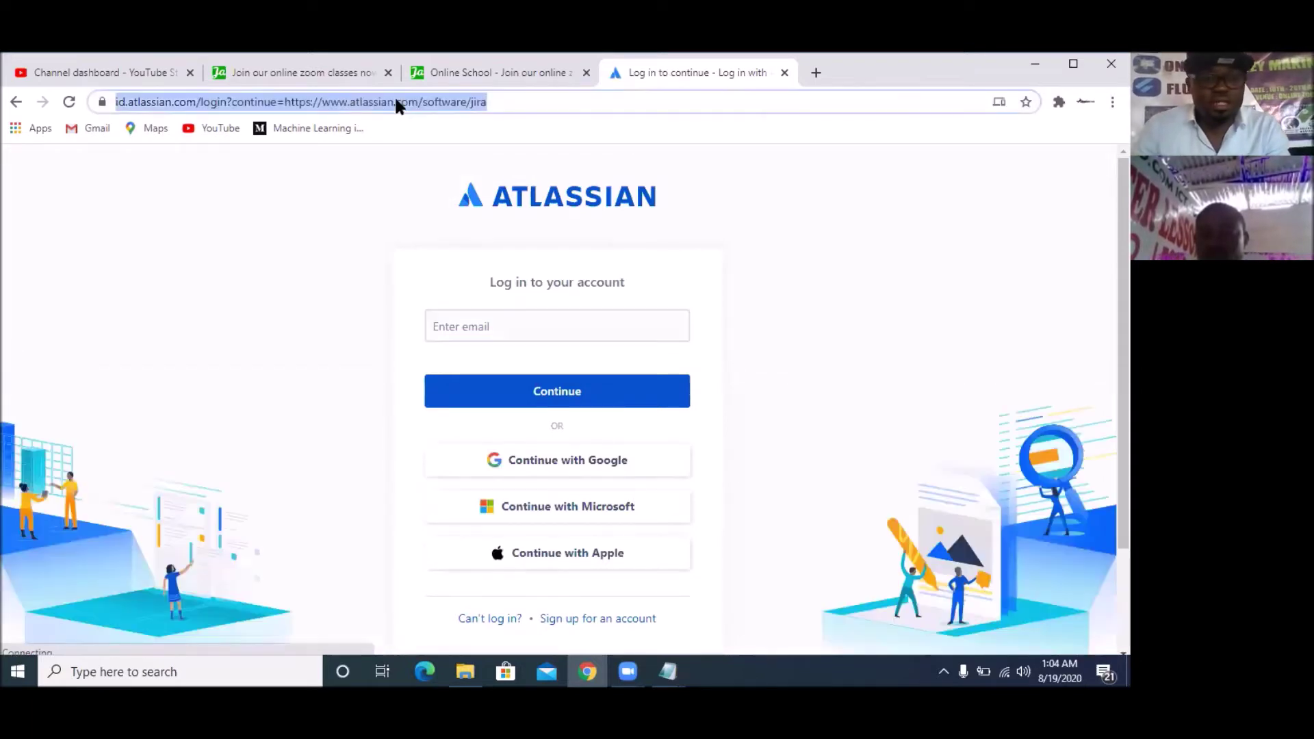
{"action": "type", "text": "at"}
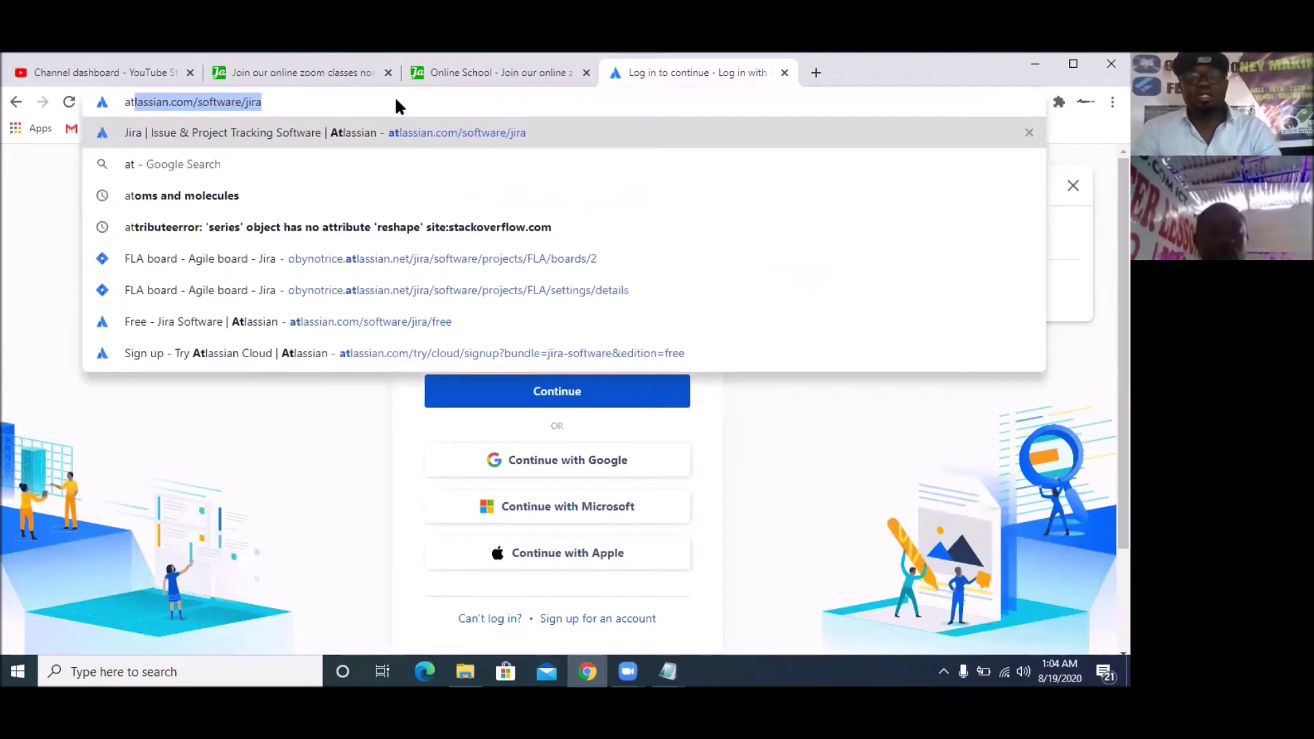
{"action": "key", "text": "Return"}
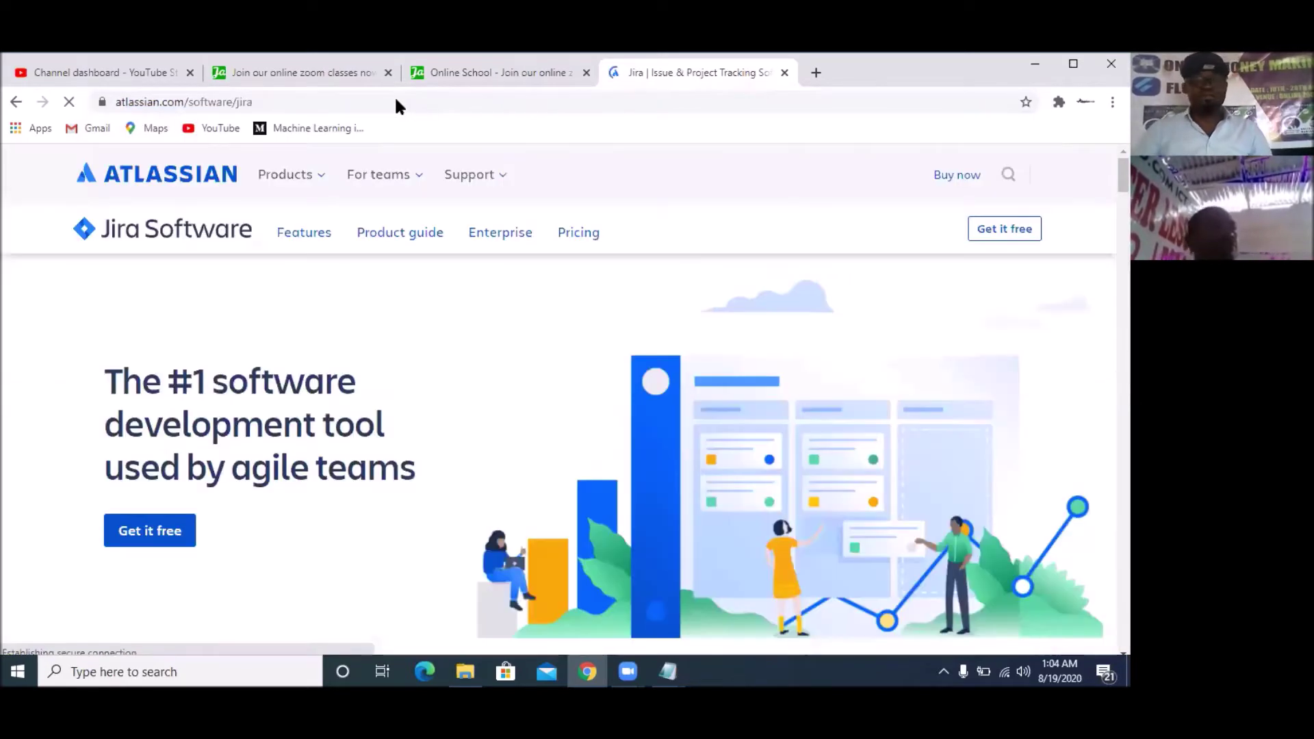
{"action": "left_click", "coordinate": [1006, 231]}
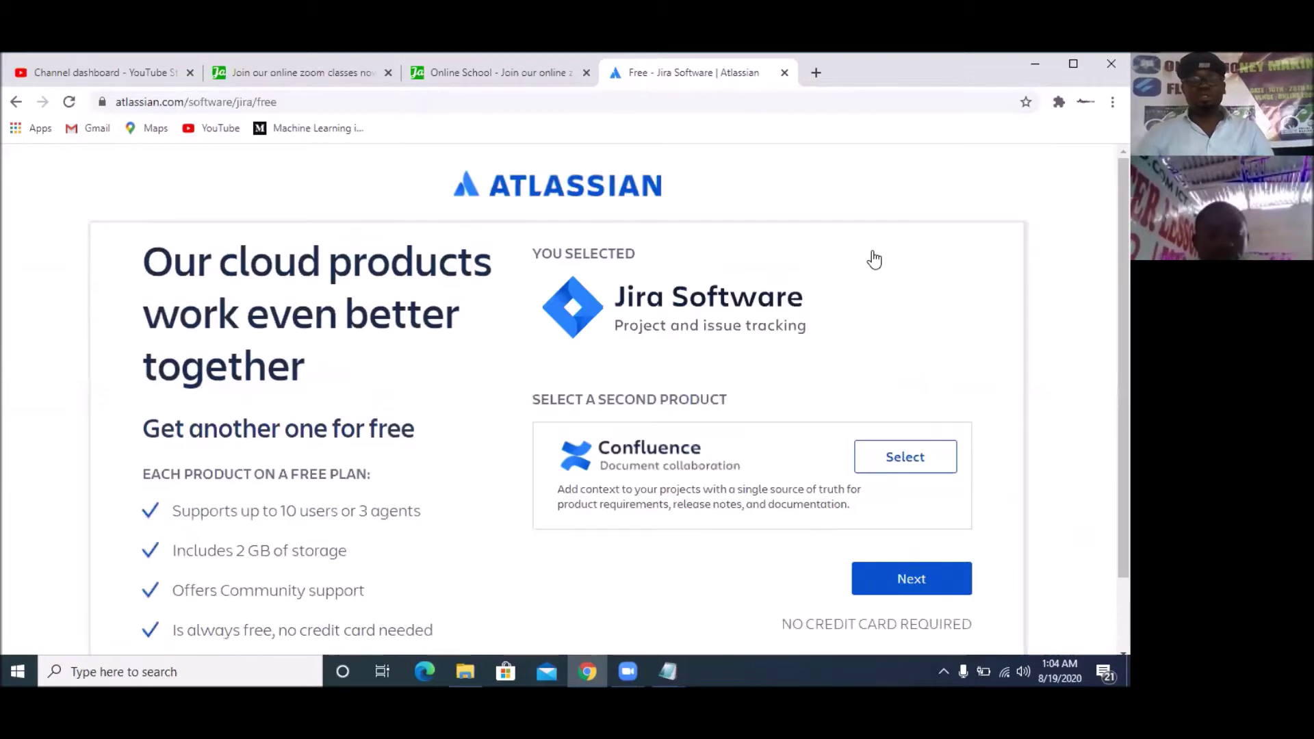
{"action": "left_click", "coordinate": [928, 580]}
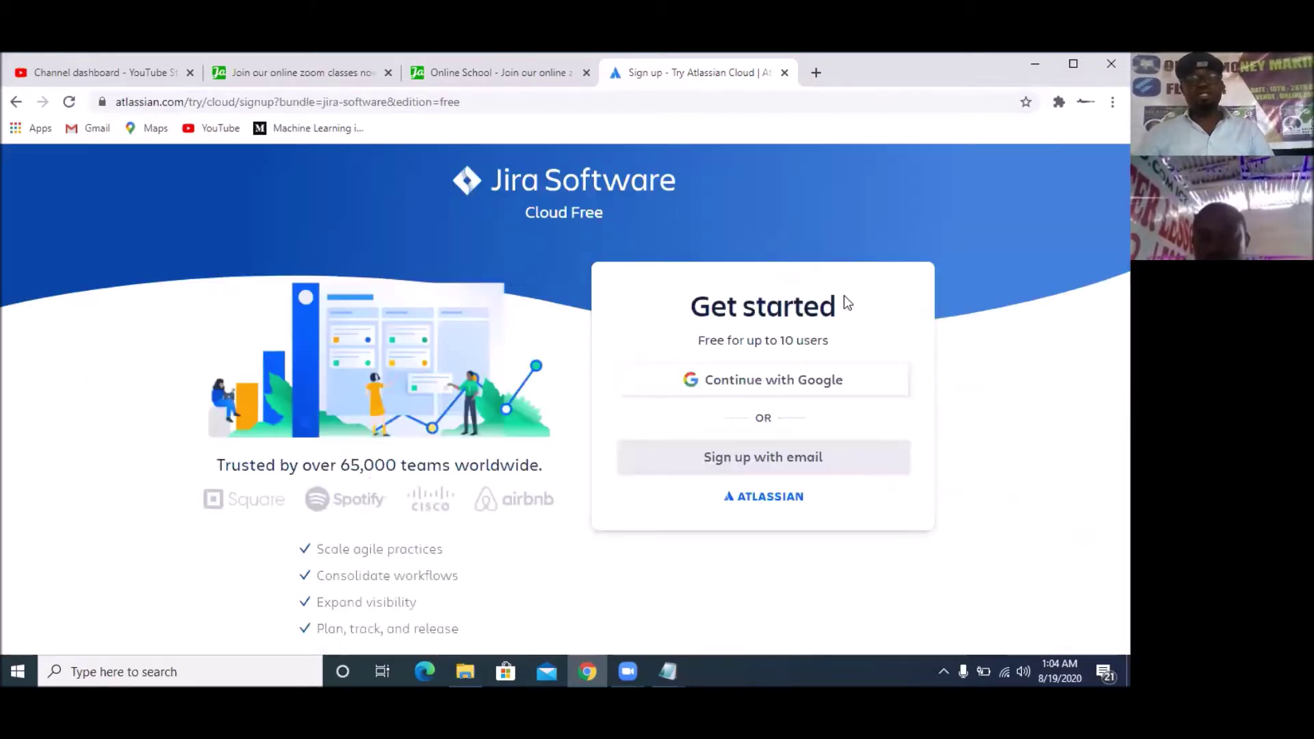
Sign up with Google, choosing the second saved Google account
{"action": "left_click", "coordinate": [768, 388]}
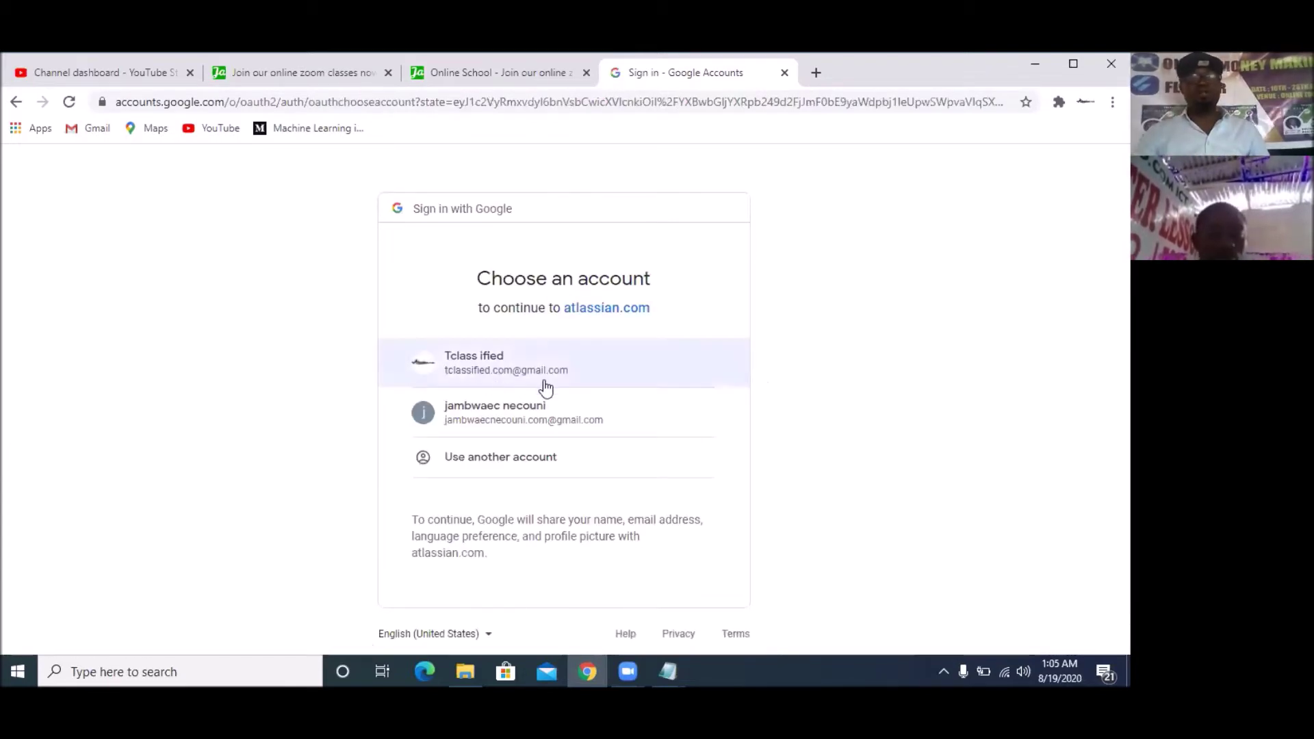
{"action": "left_click", "coordinate": [498, 421]}
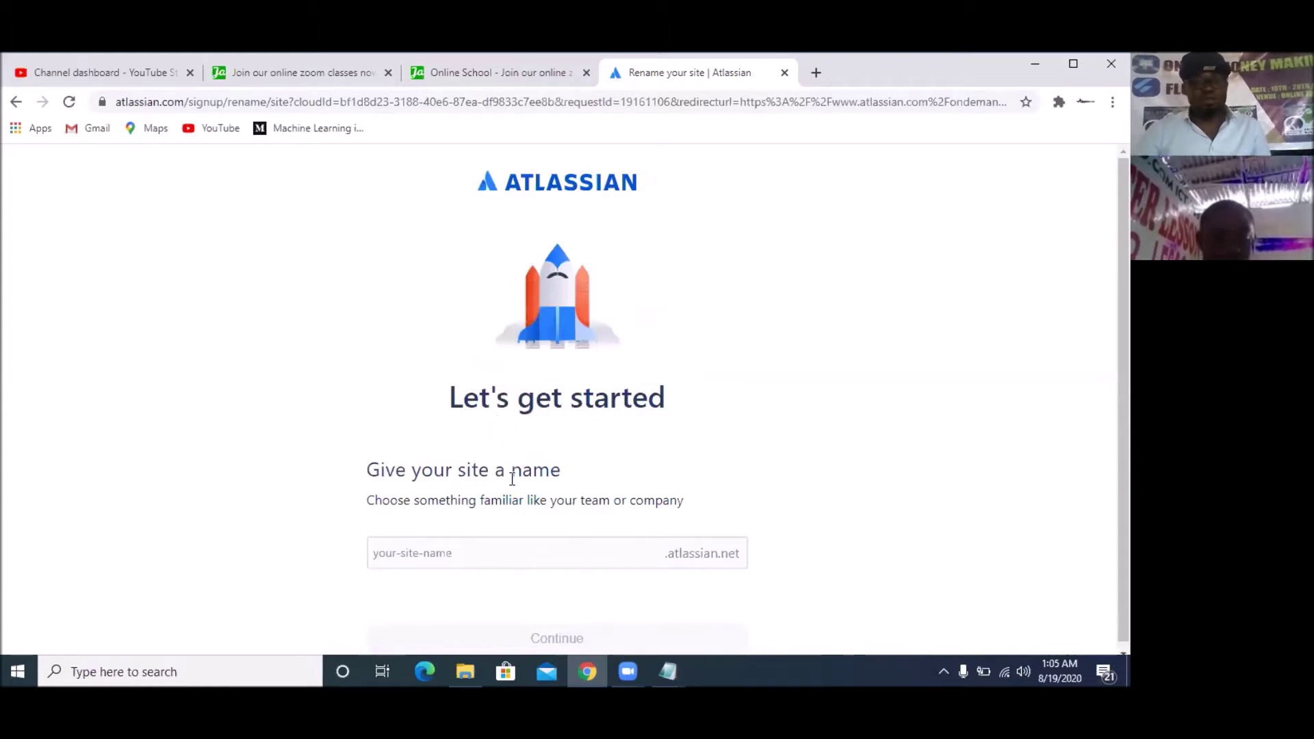
Name the site 'jambwaecnecoun', then answer Software Development and Software Engineer
{"action": "left_click", "coordinate": [510, 559]}
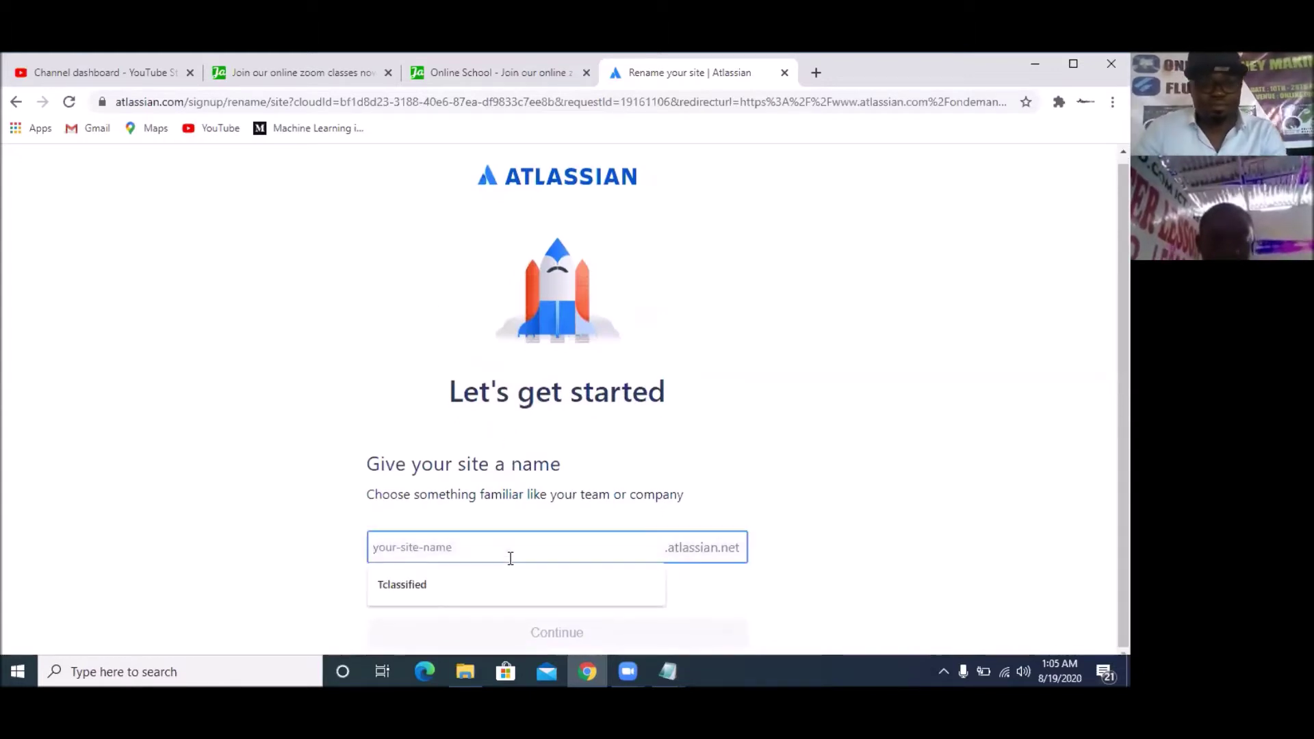
{"action": "type", "text": "ja"}
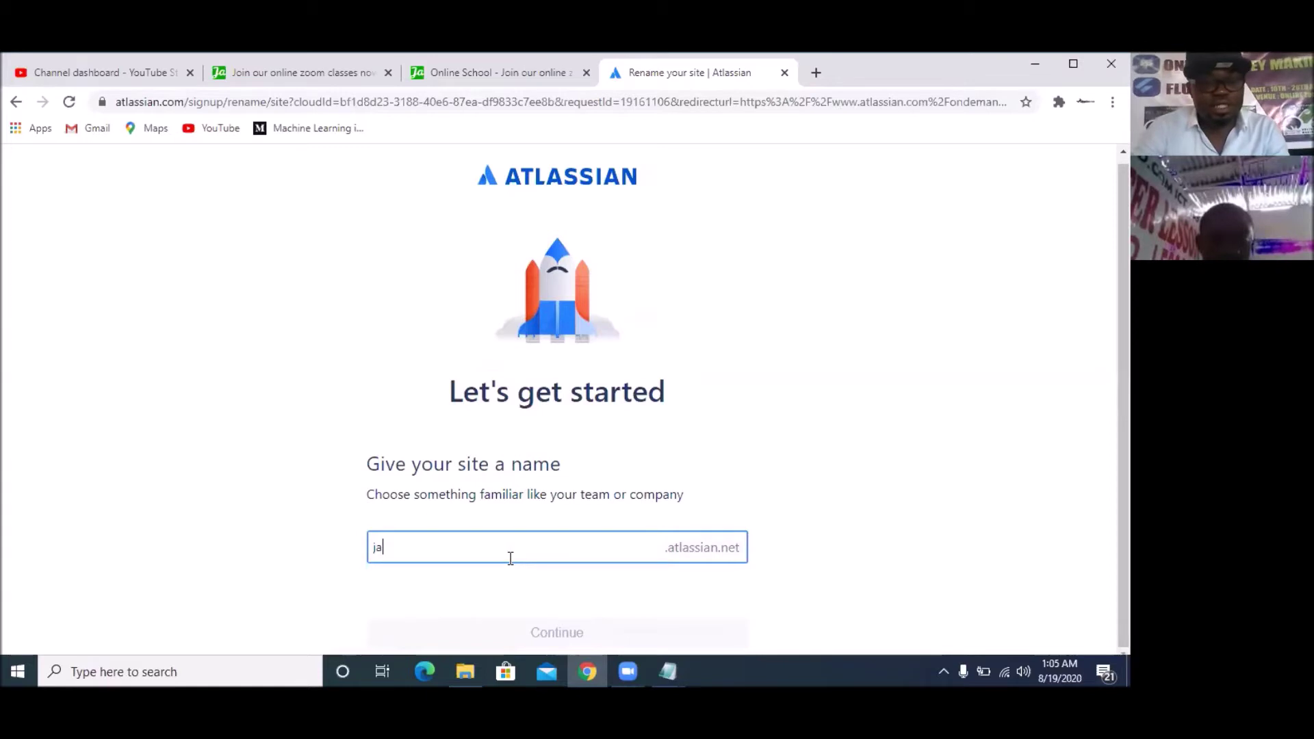
{"action": "type", "text": "mbwae"}
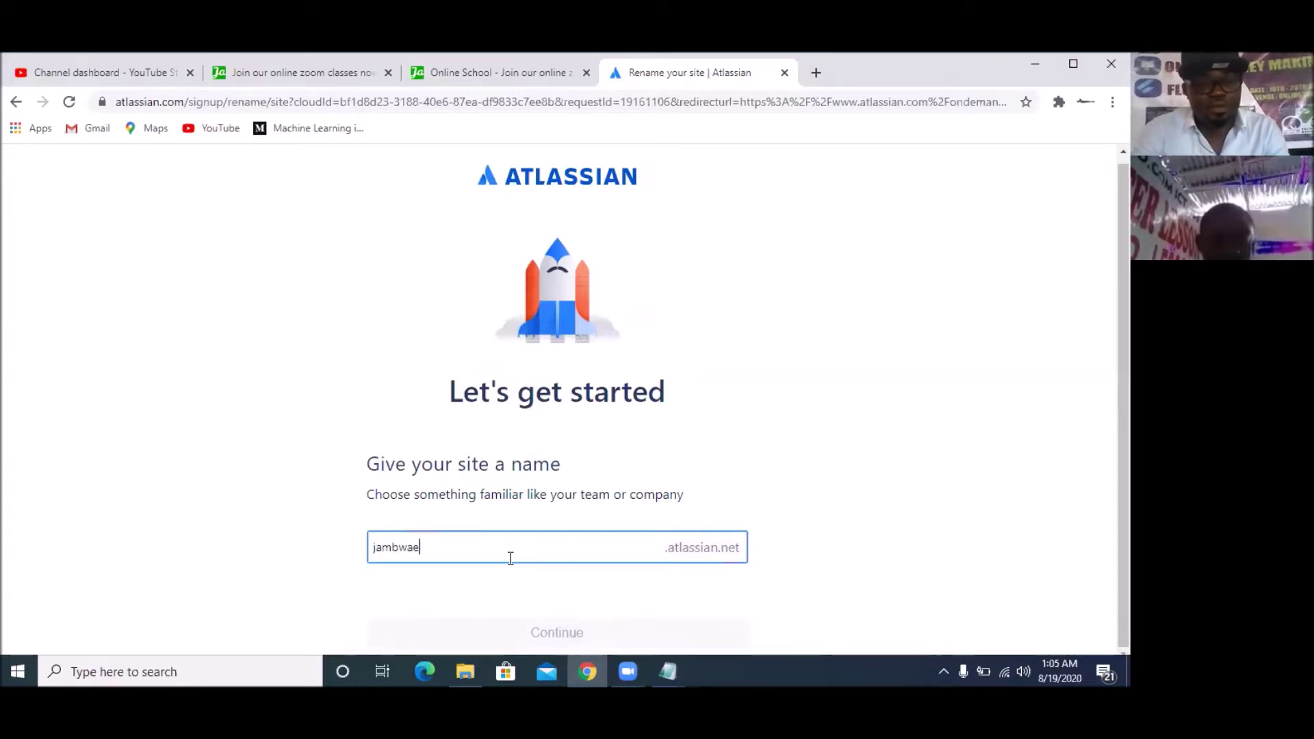
{"action": "type", "text": "cnecouni"}
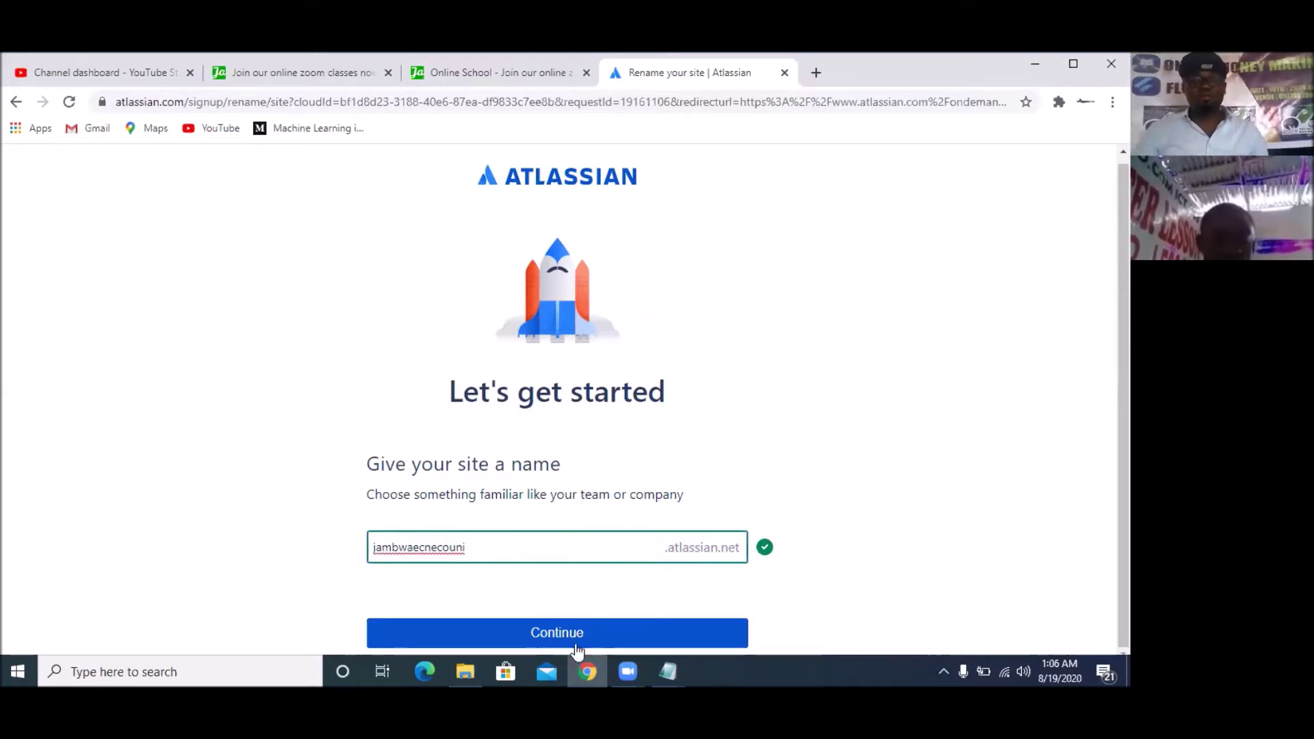
{"action": "left_click", "coordinate": [575, 642]}
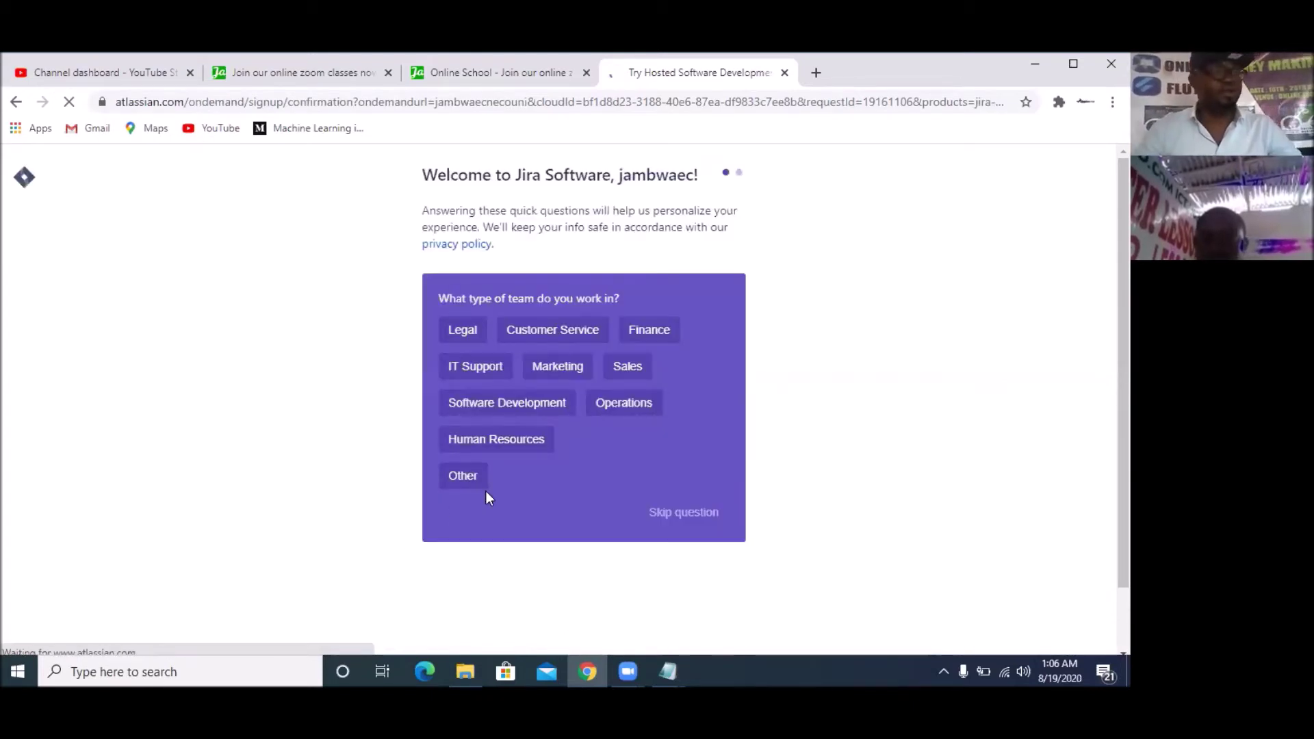
{"action": "left_click", "coordinate": [525, 419]}
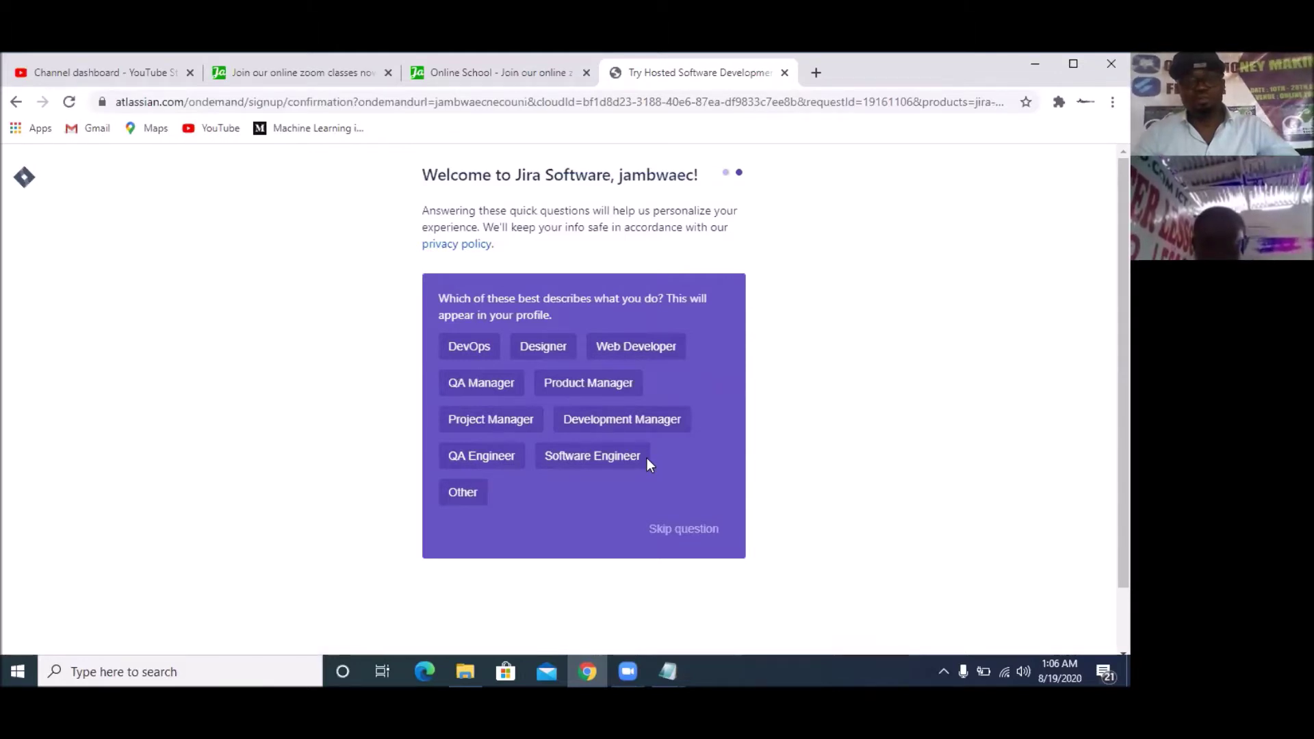
{"action": "left_click", "coordinate": [613, 463]}
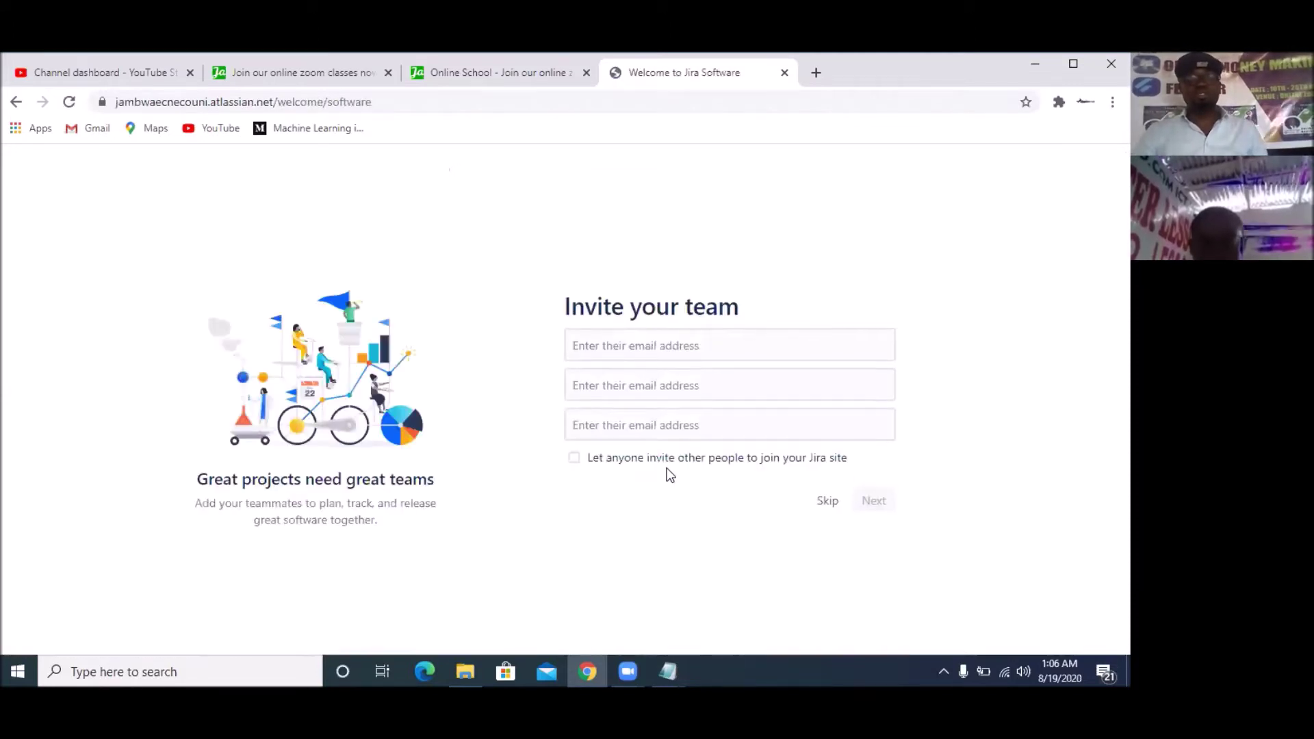
Enter three teammates' e-mail addresses and allow anyone to invite others to the site
{"action": "left_click", "coordinate": [669, 363]}
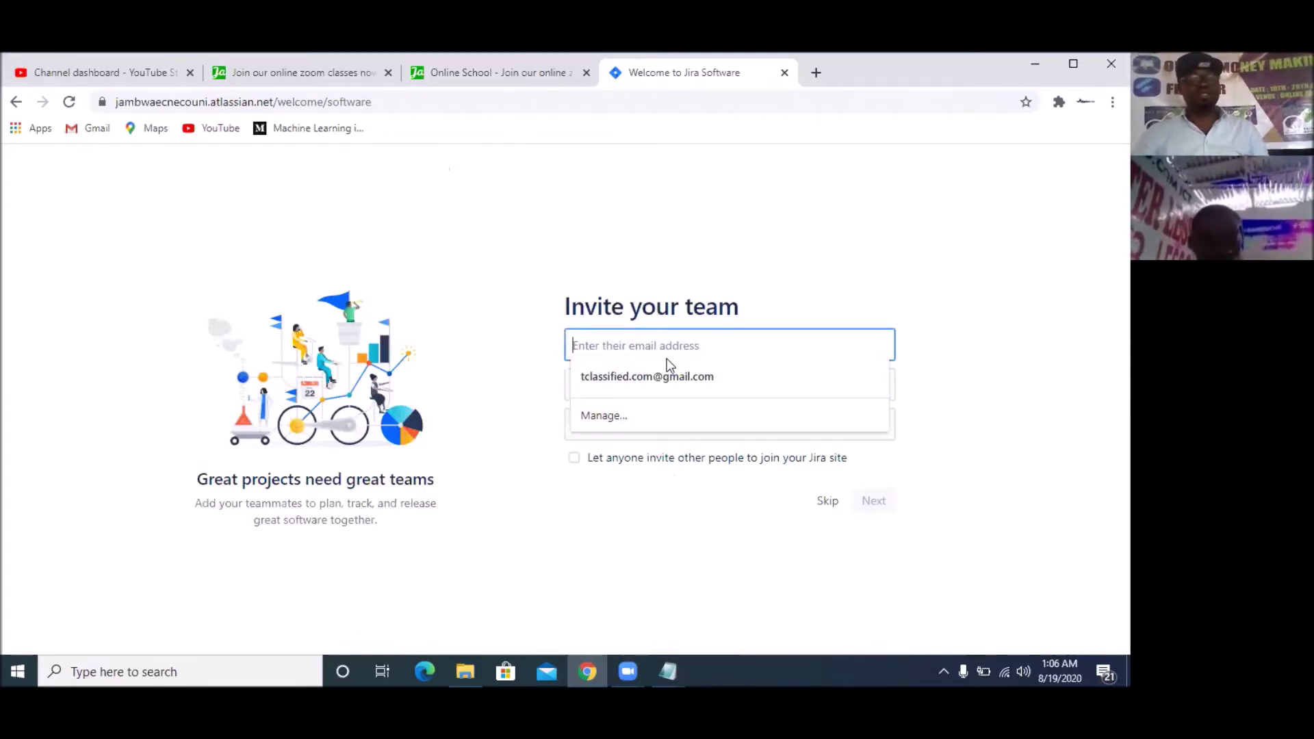
{"action": "left_click", "coordinate": [662, 376]}
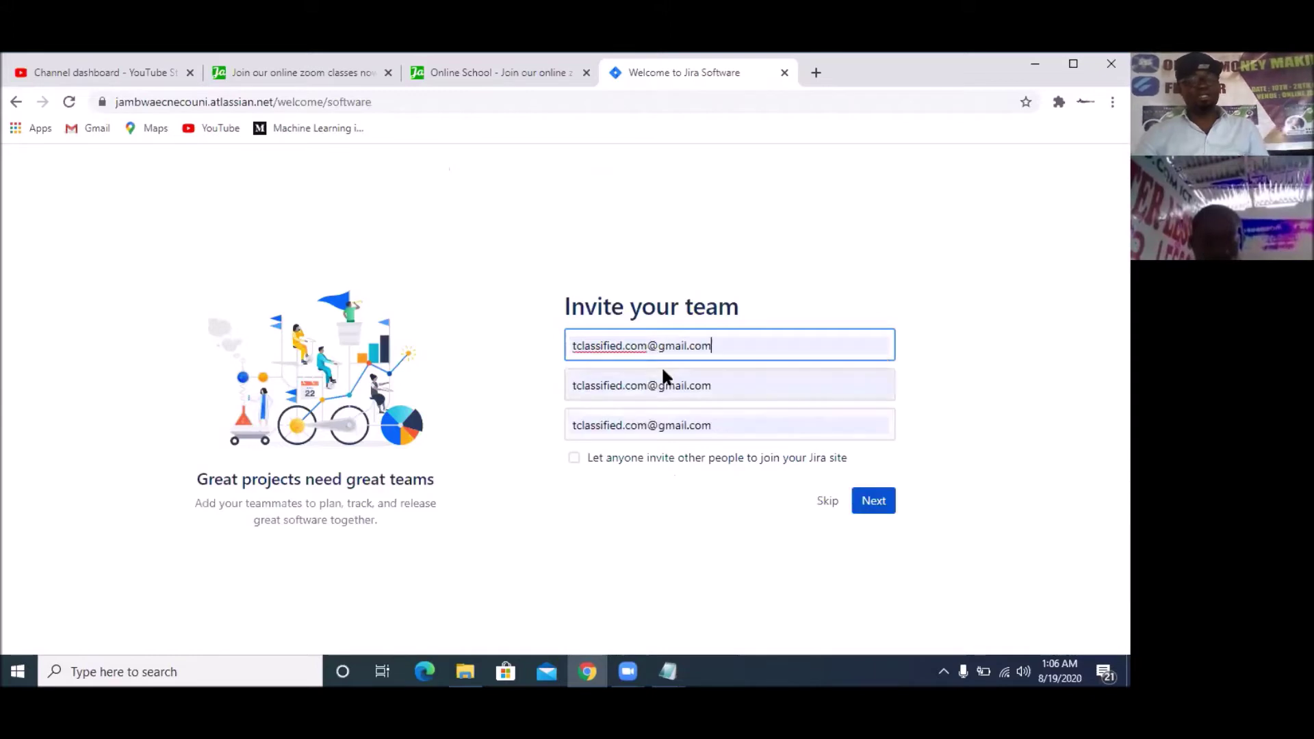
{"action": "key", "text": "Tab"}
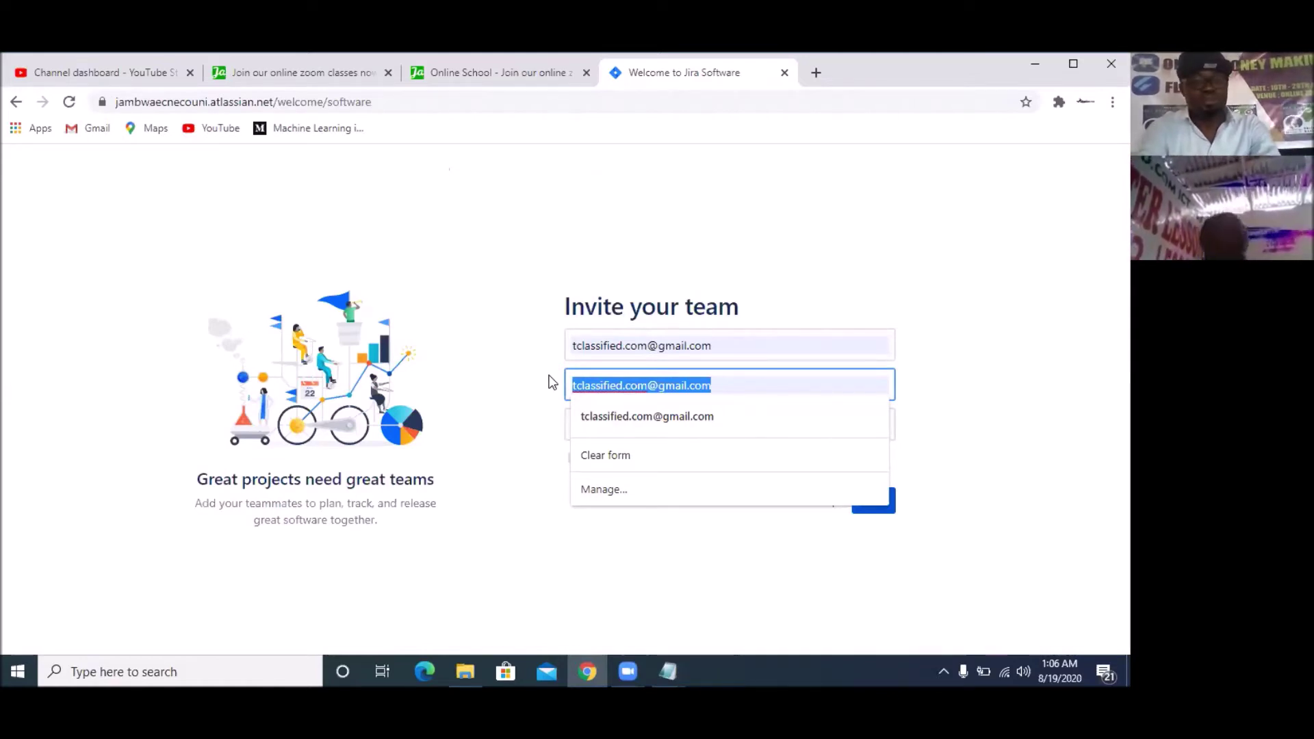
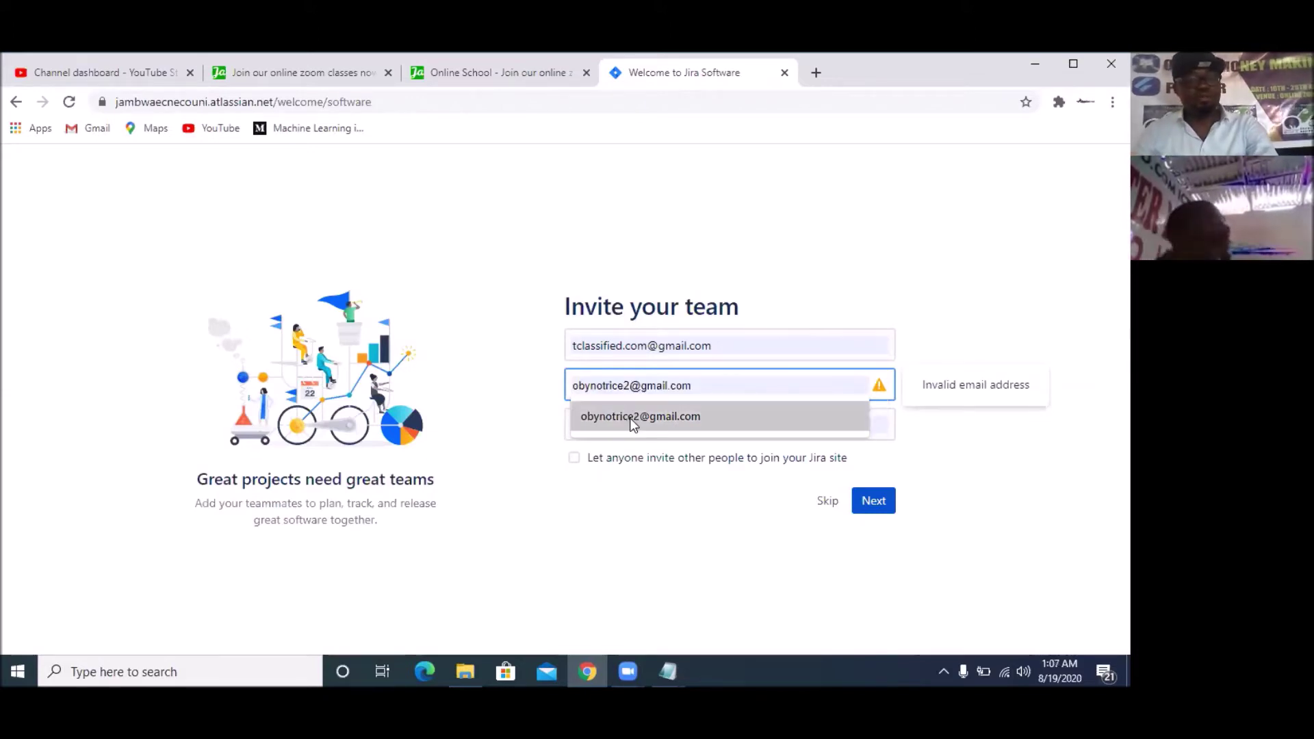
{"action": "left_click", "coordinate": [627, 417]}
{"action": "left_click_drag", "start_coordinate": [714, 424], "coordinate": [554, 416]}
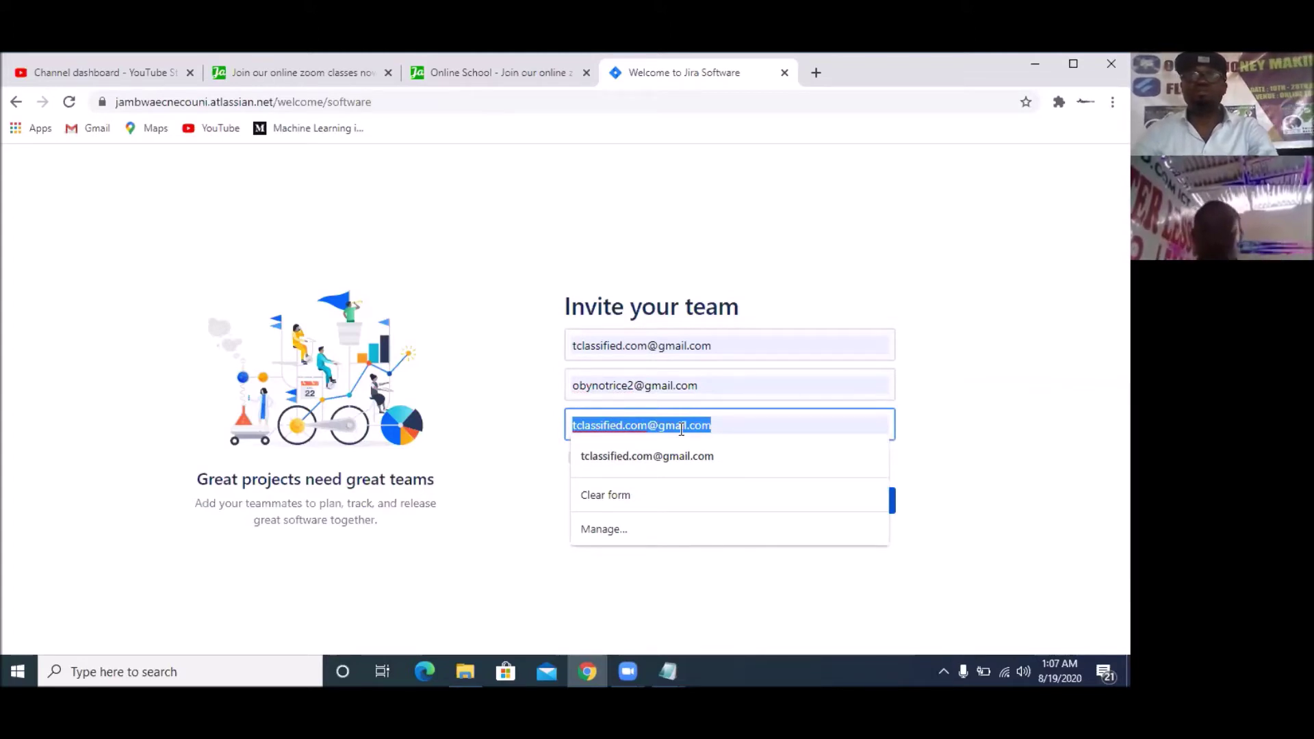
{"action": "key", "text": "BackSpace"}
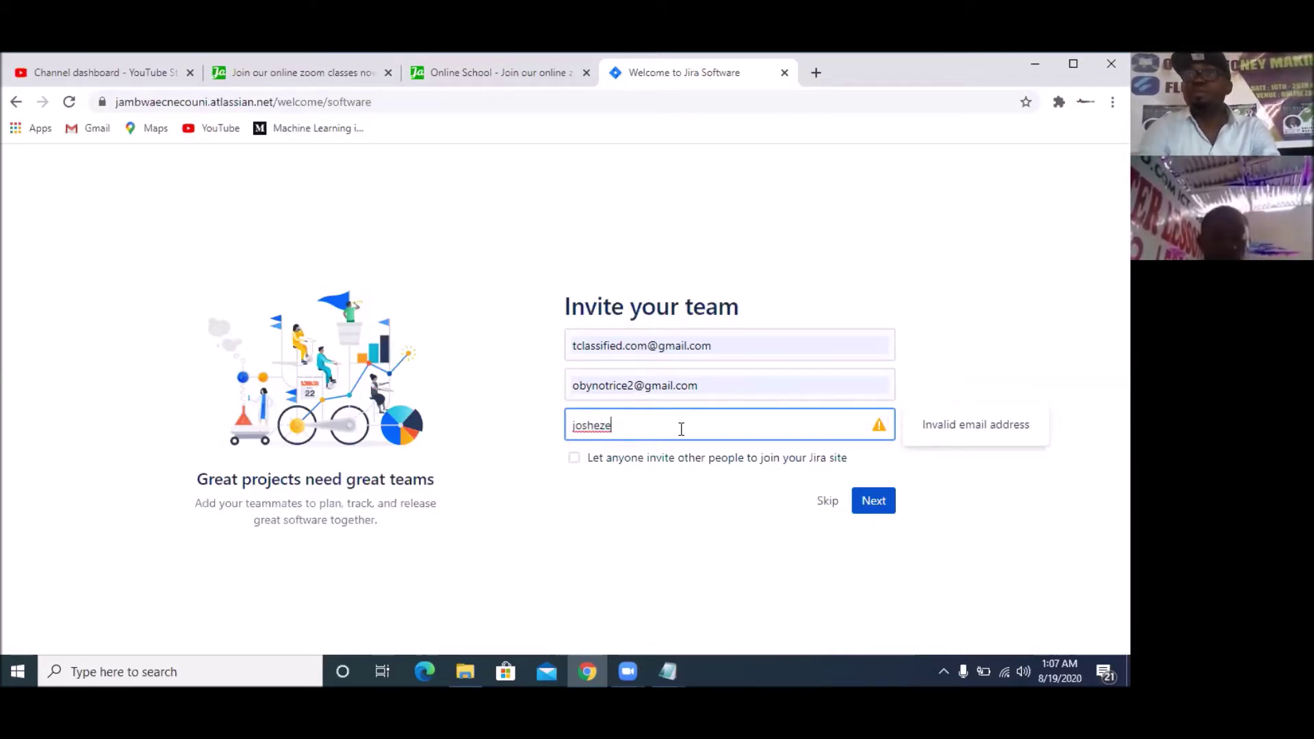
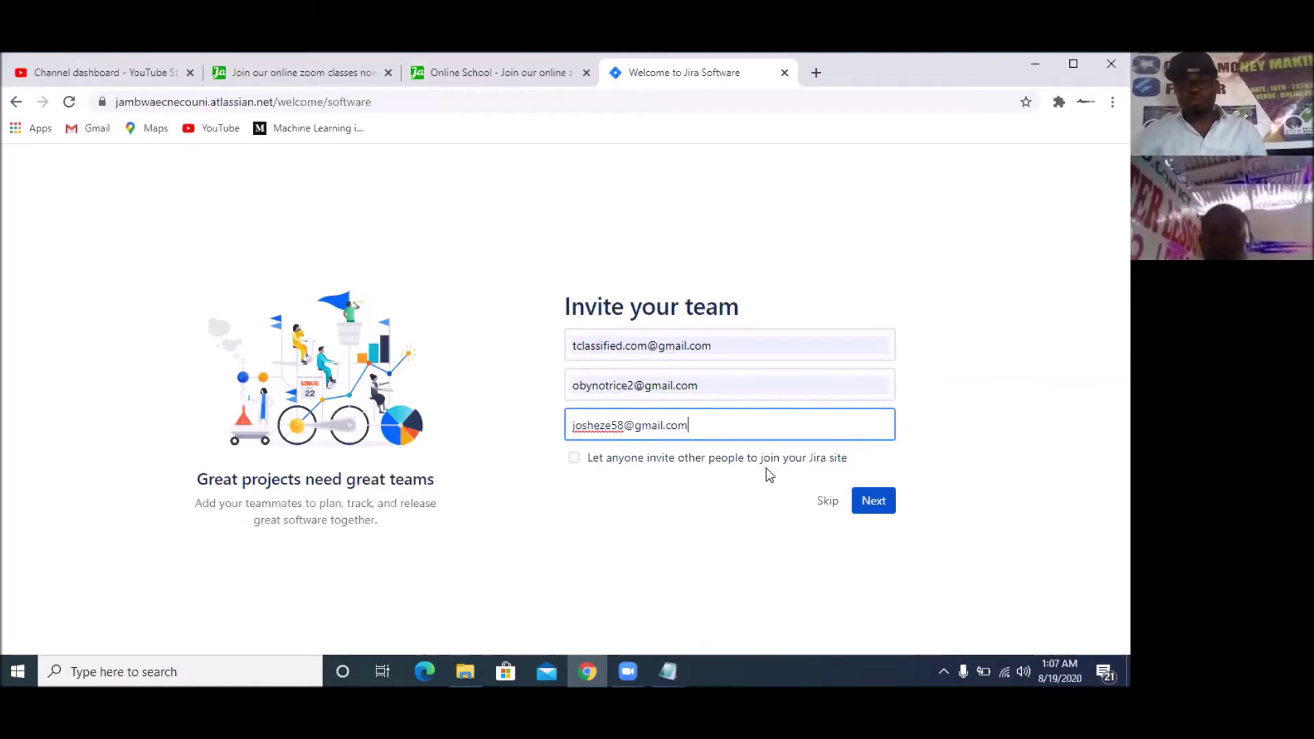
{"action": "left_click", "coordinate": [571, 459]}
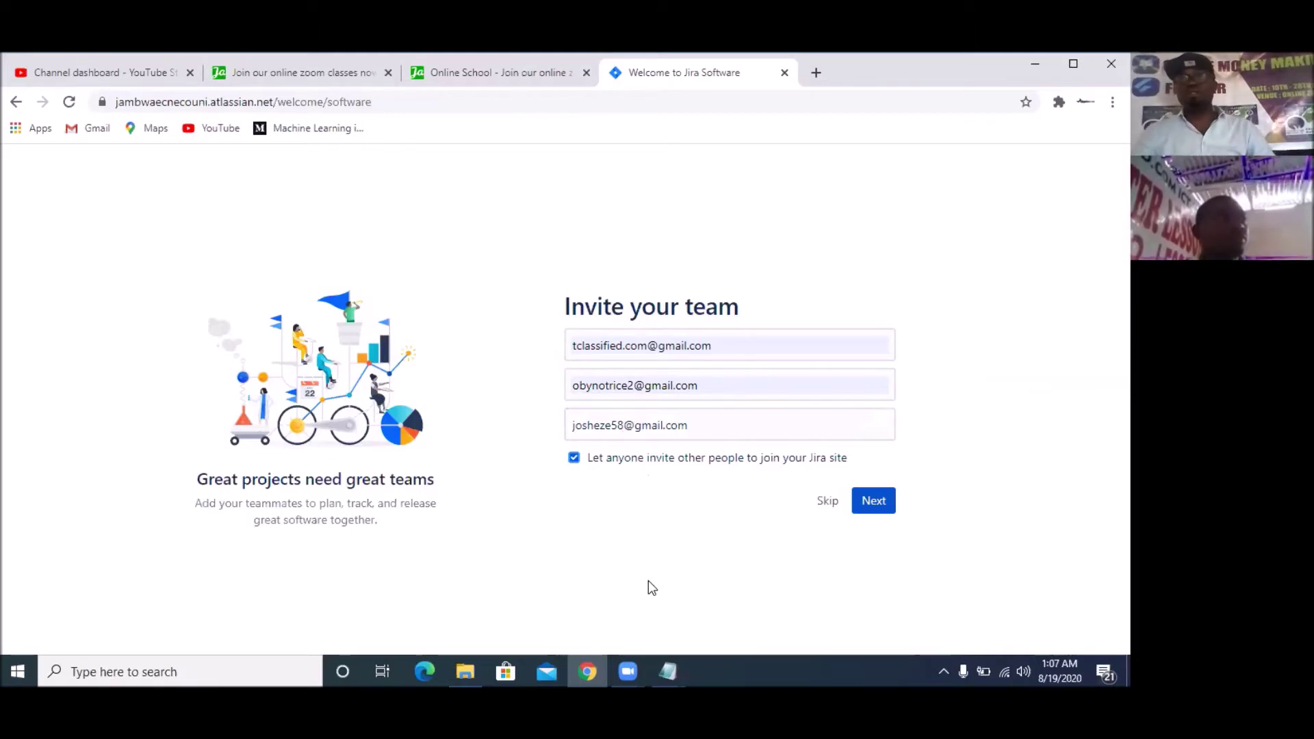
Answer new to Jira, team new to agile, mostly features, flexible schedule, and submit
{"action": "left_click", "coordinate": [867, 505]}
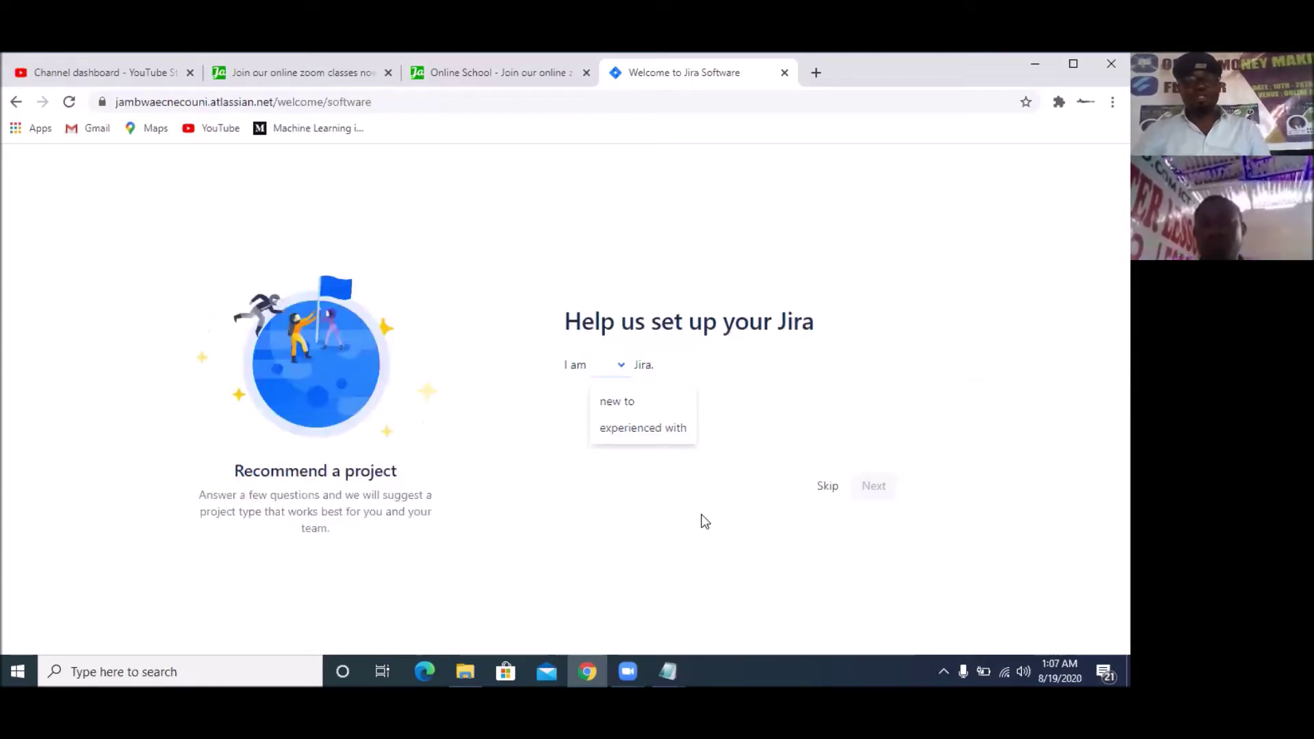
{"action": "left_click", "coordinate": [622, 404]}
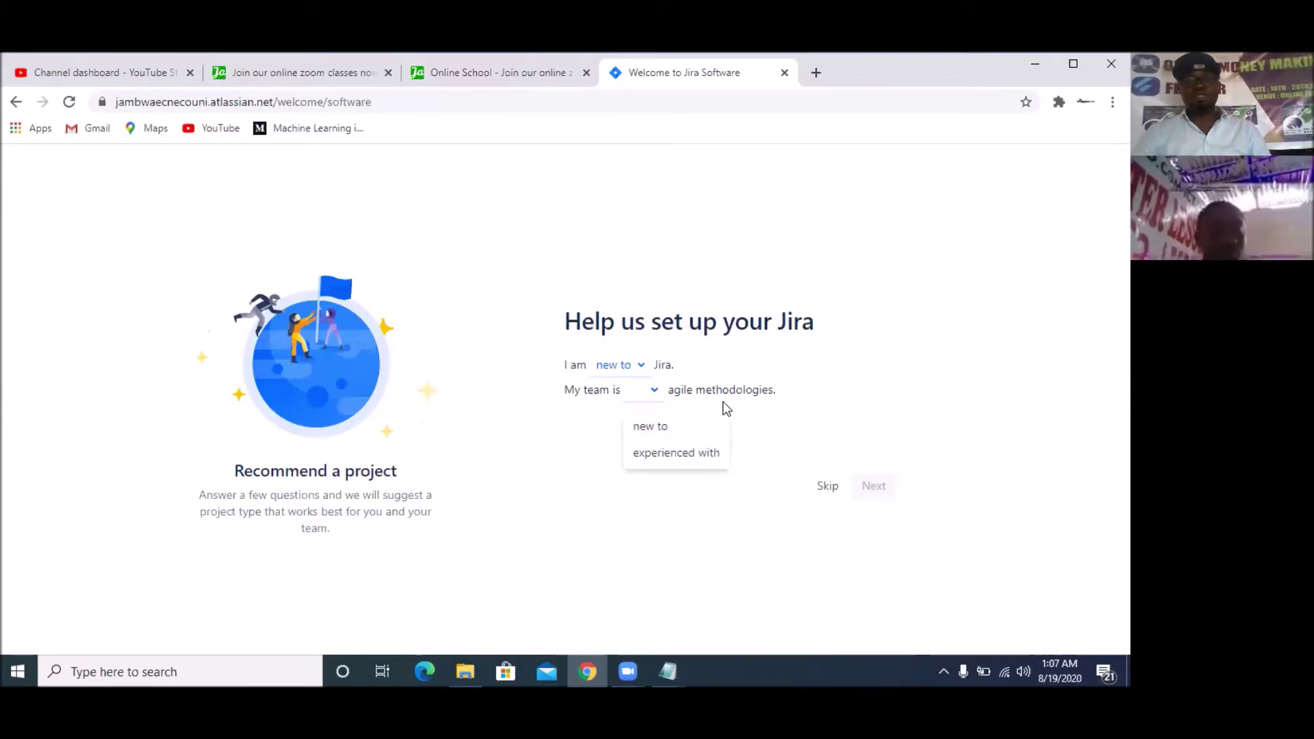
{"action": "left_click", "coordinate": [653, 431]}
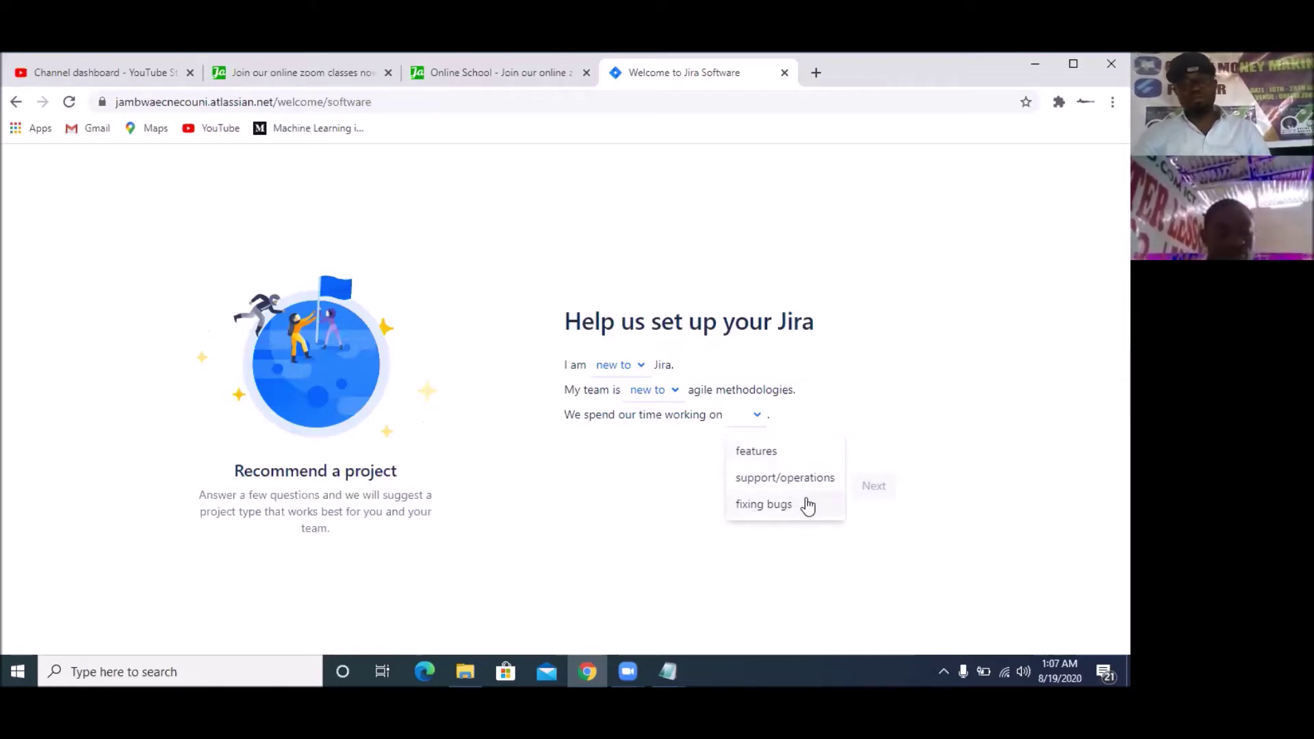
{"action": "left_click", "coordinate": [772, 455]}
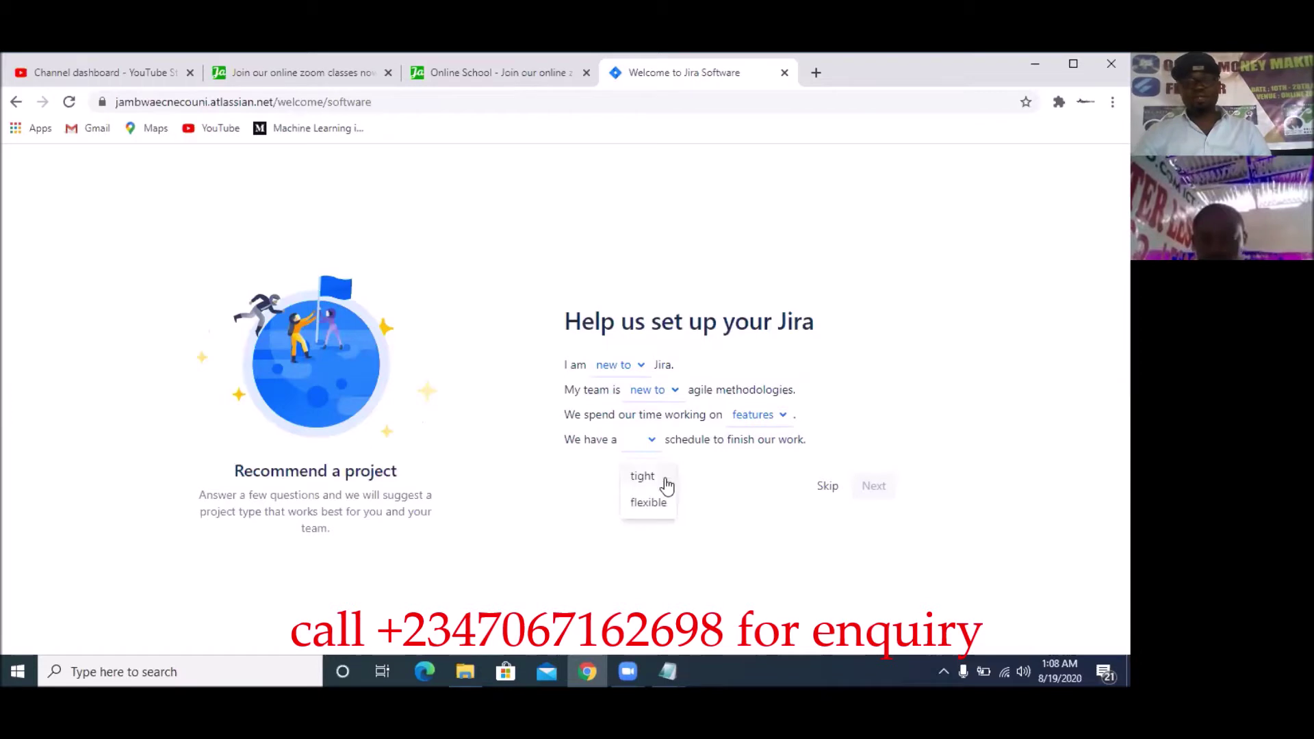
{"action": "left_click", "coordinate": [646, 502]}
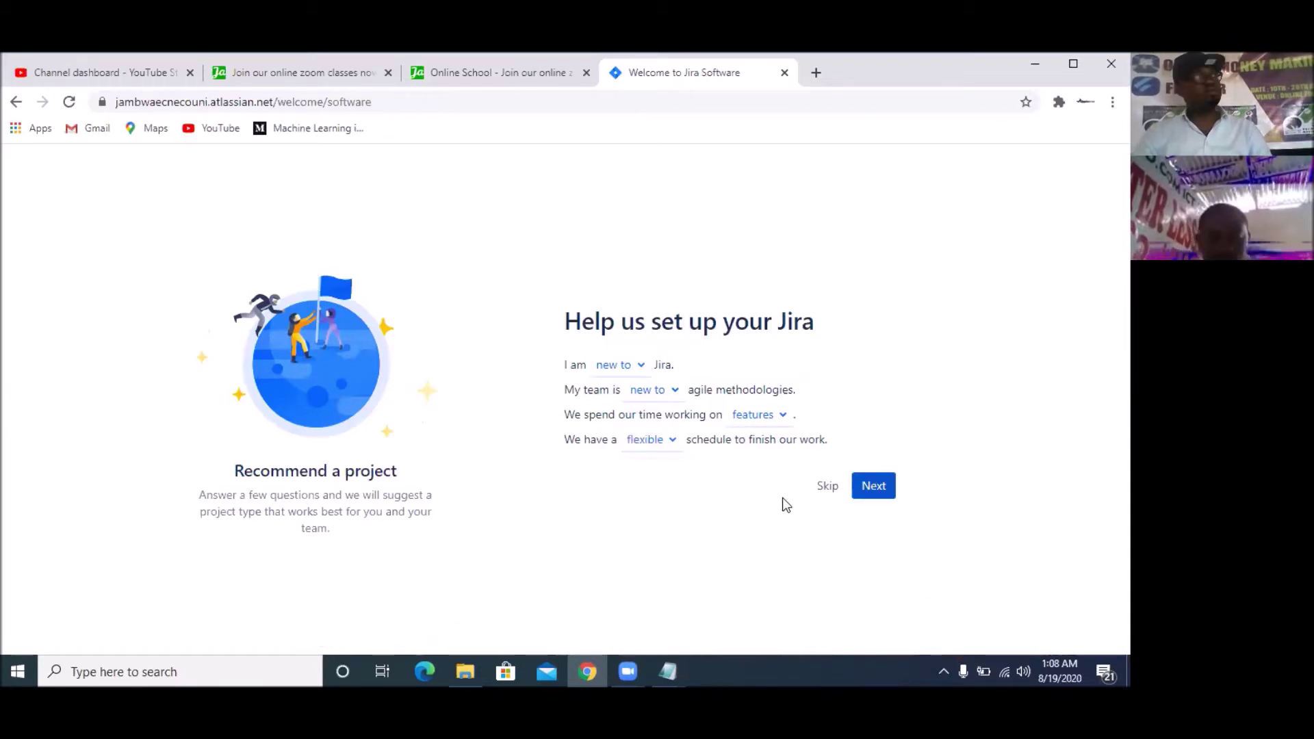
{"action": "left_click", "coordinate": [871, 486]}
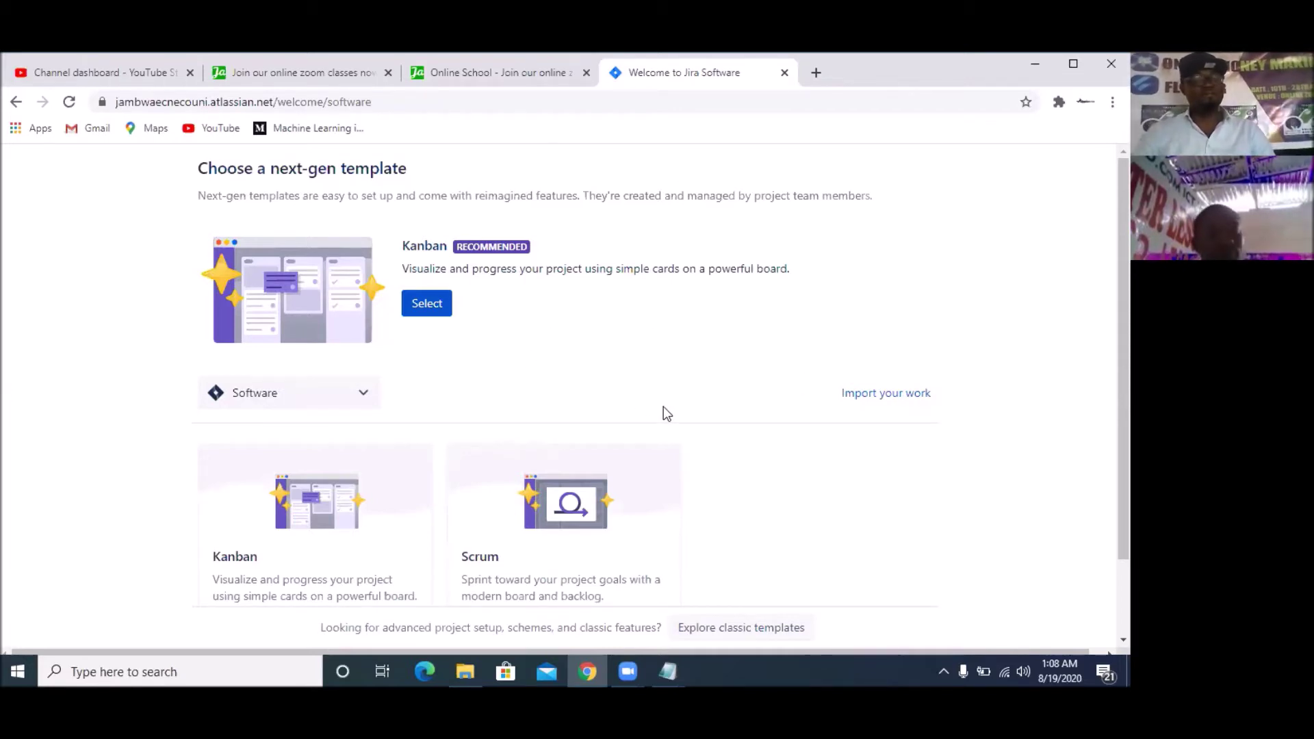
Create a Kanban project named 'Farm Produce Listing' with key FPL
{"action": "left_click", "coordinate": [431, 303]}
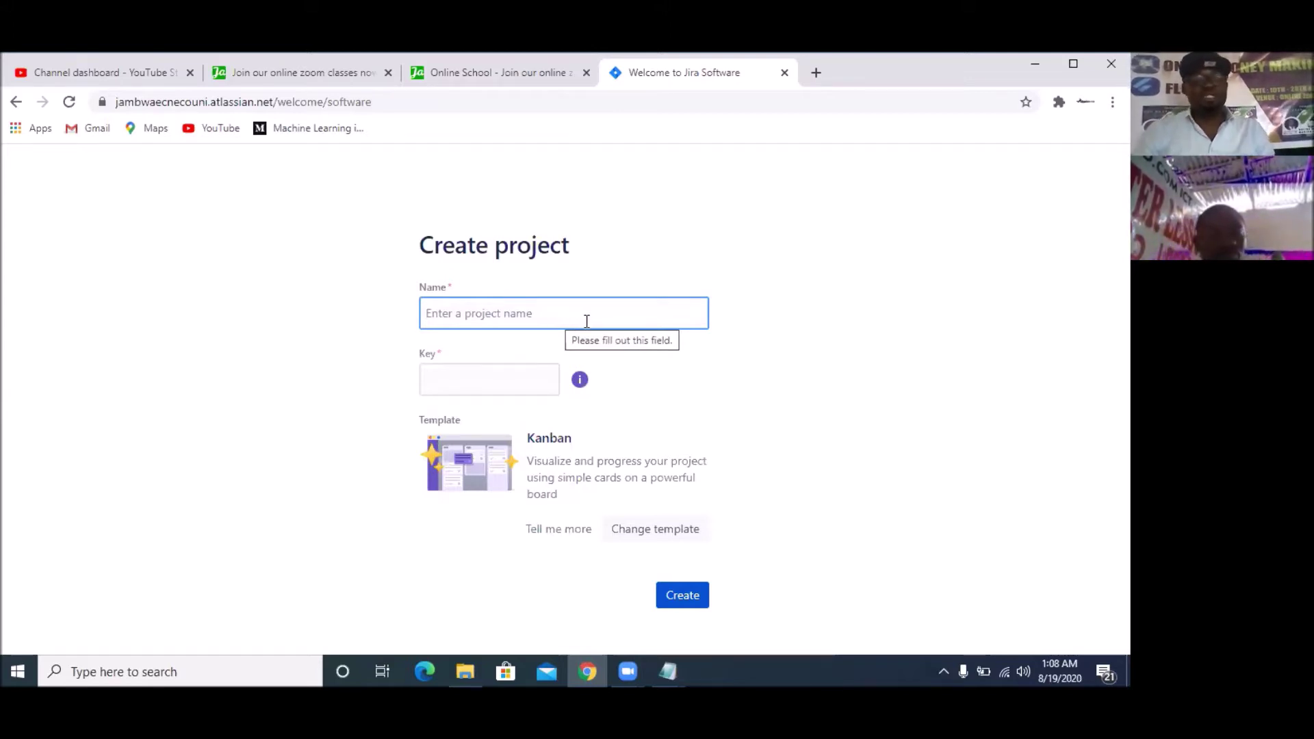
{"action": "type", "text": "Farm"}
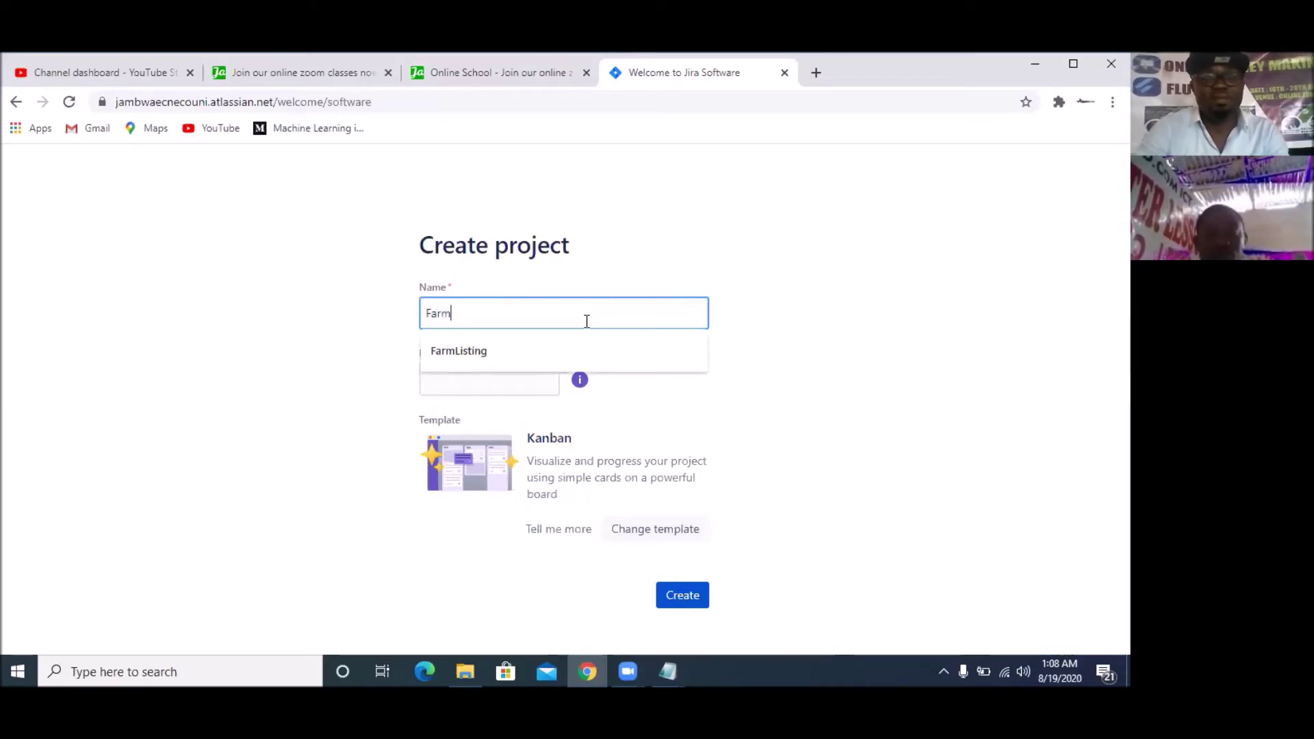
{"action": "type", "text": " P"}
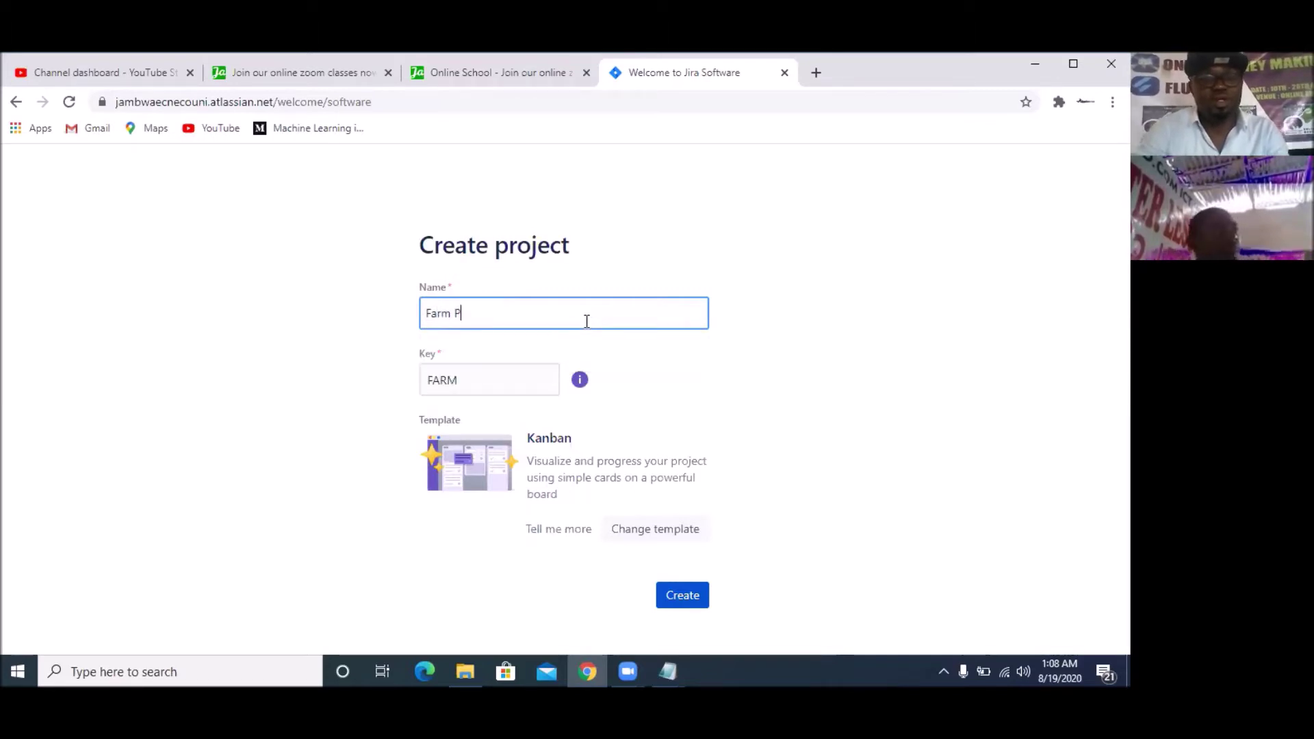
{"action": "type", "text": "rodu"}
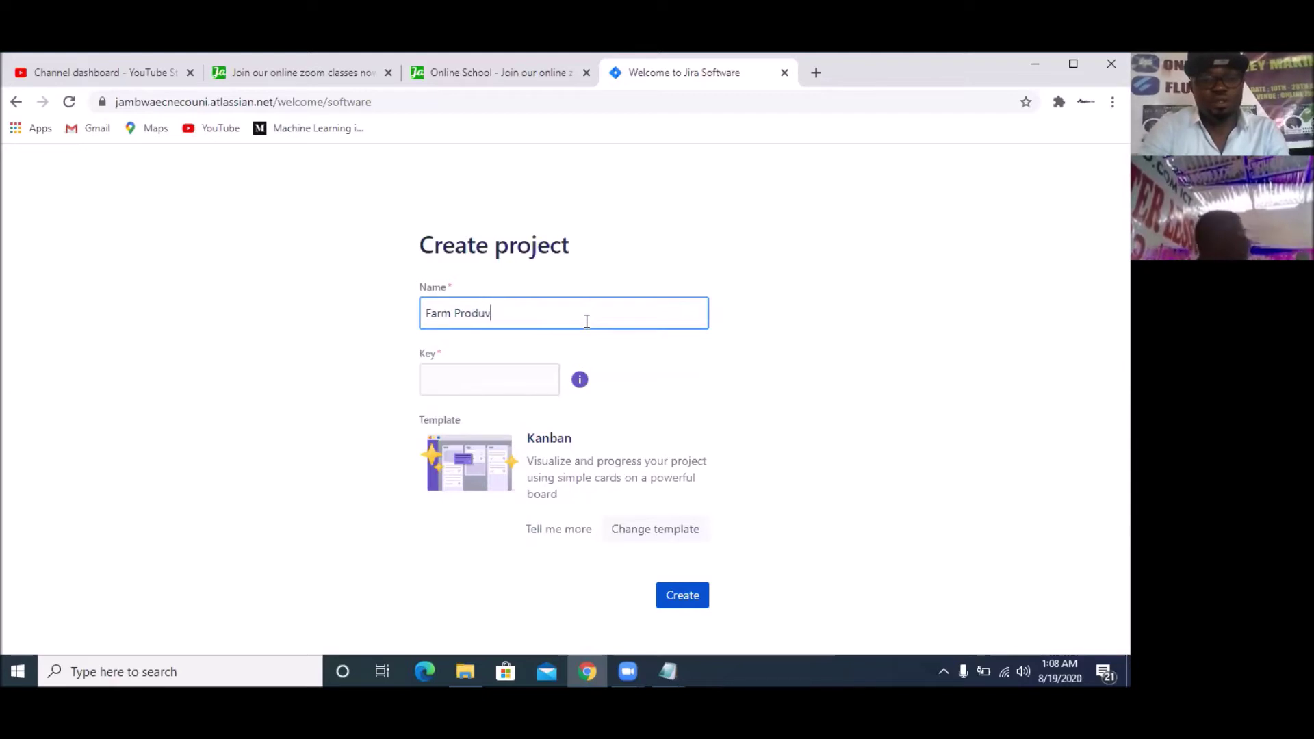
{"action": "type", "text": "ce Listine"}
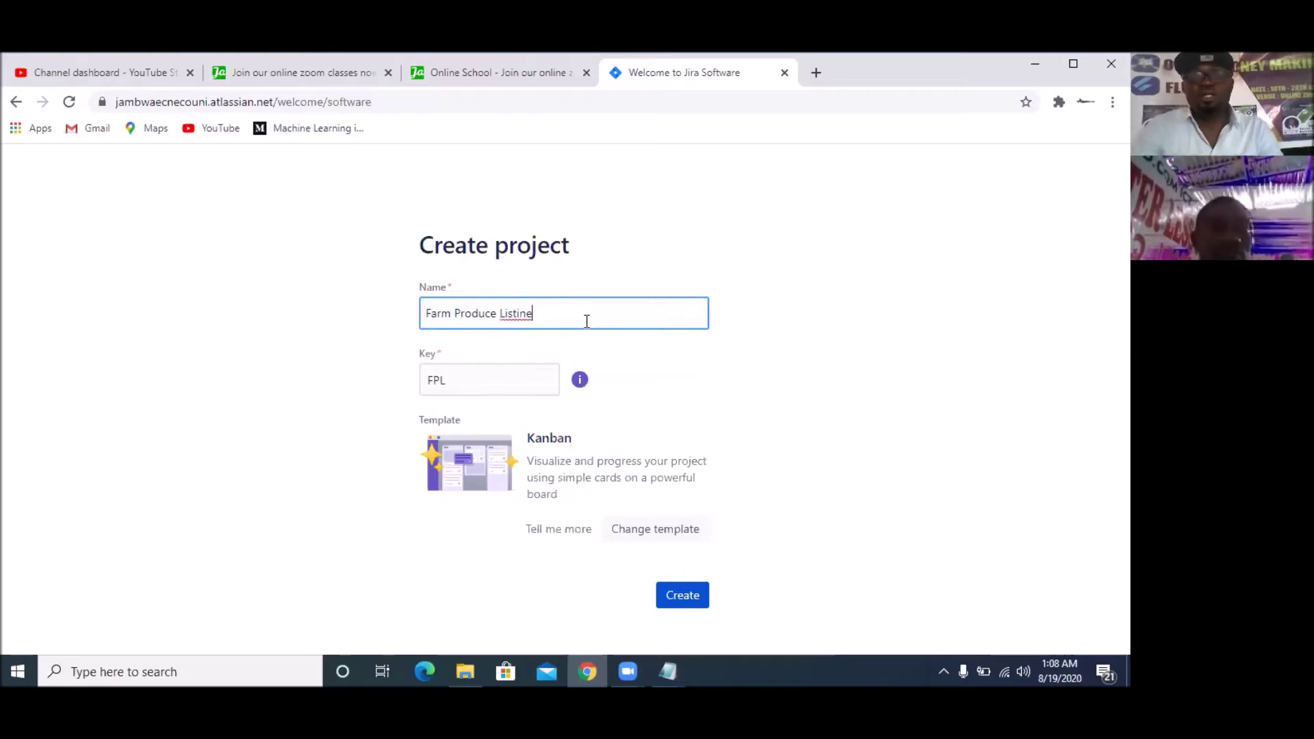
{"action": "key", "text": "BackSpace"}
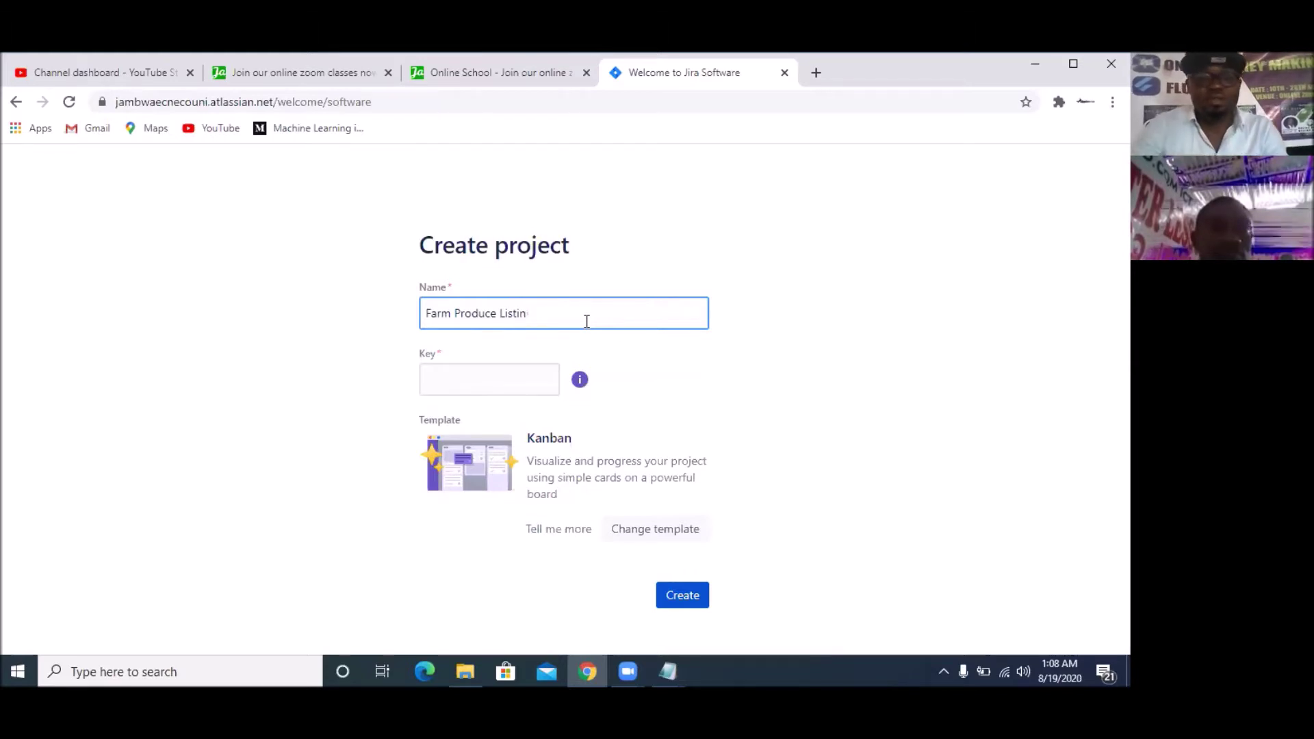
{"action": "type", "text": "g"}
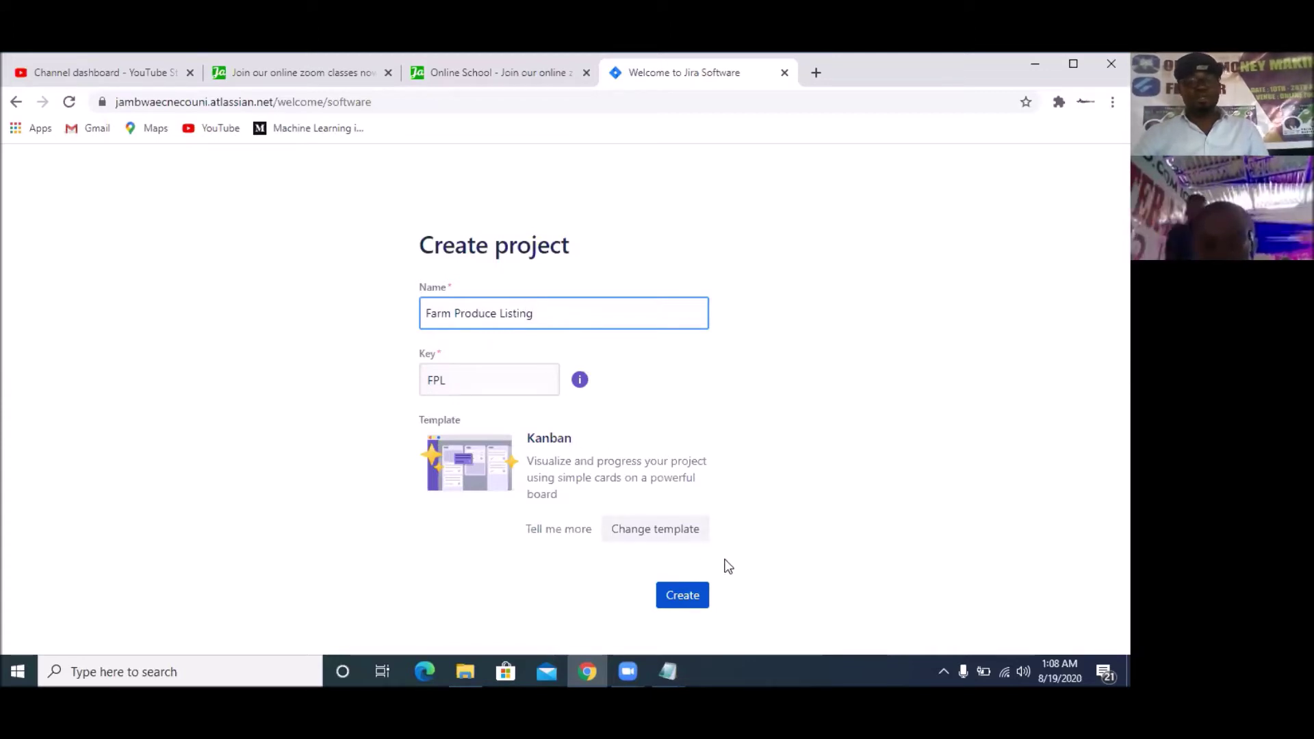
{"action": "left_click", "coordinate": [690, 600]}
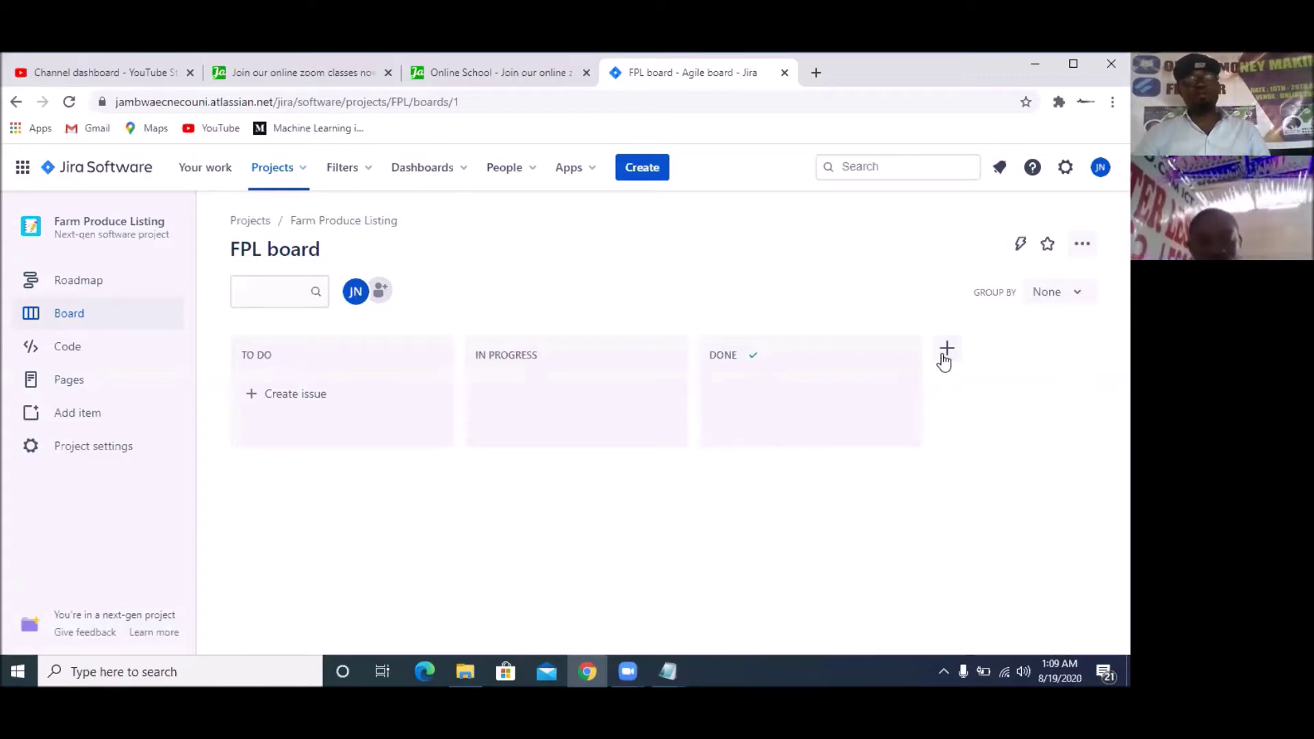
Create a new board column named 'IN REVIEW' after the Done column
{"action": "left_click", "coordinate": [947, 350]}
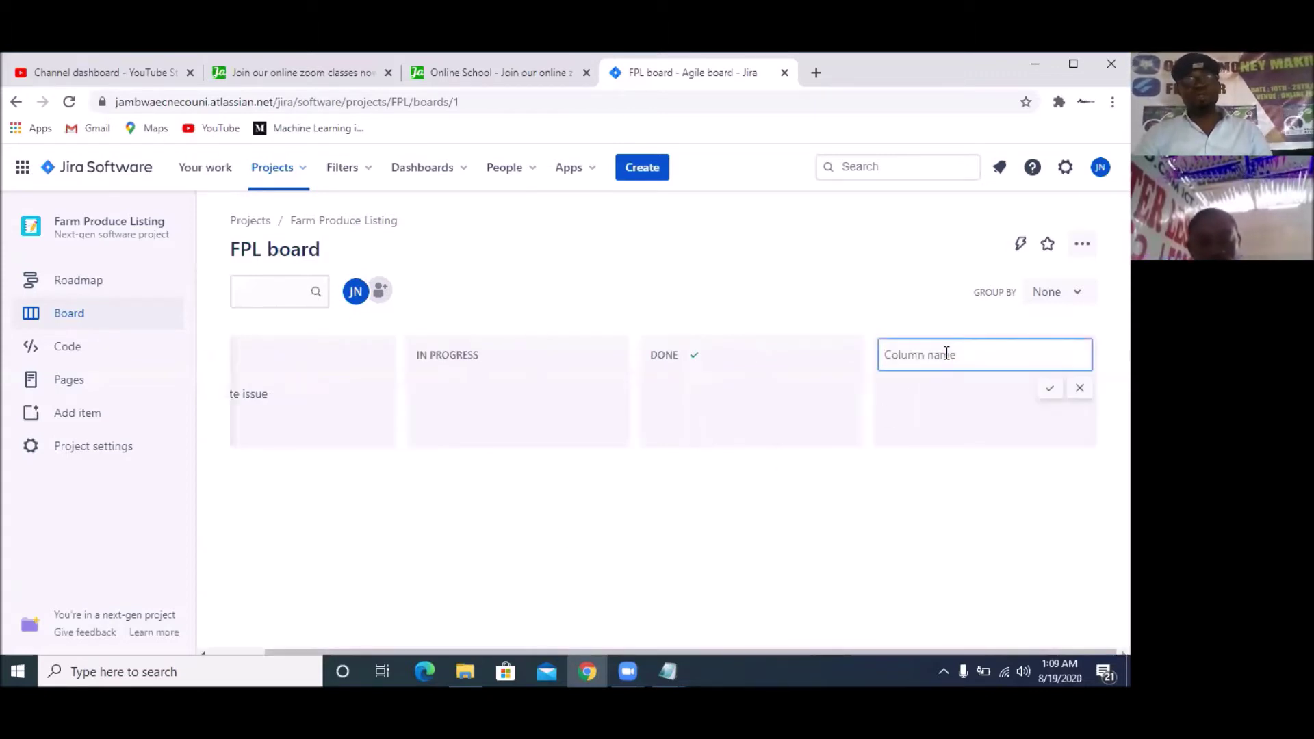
{"action": "type", "text": "In"}
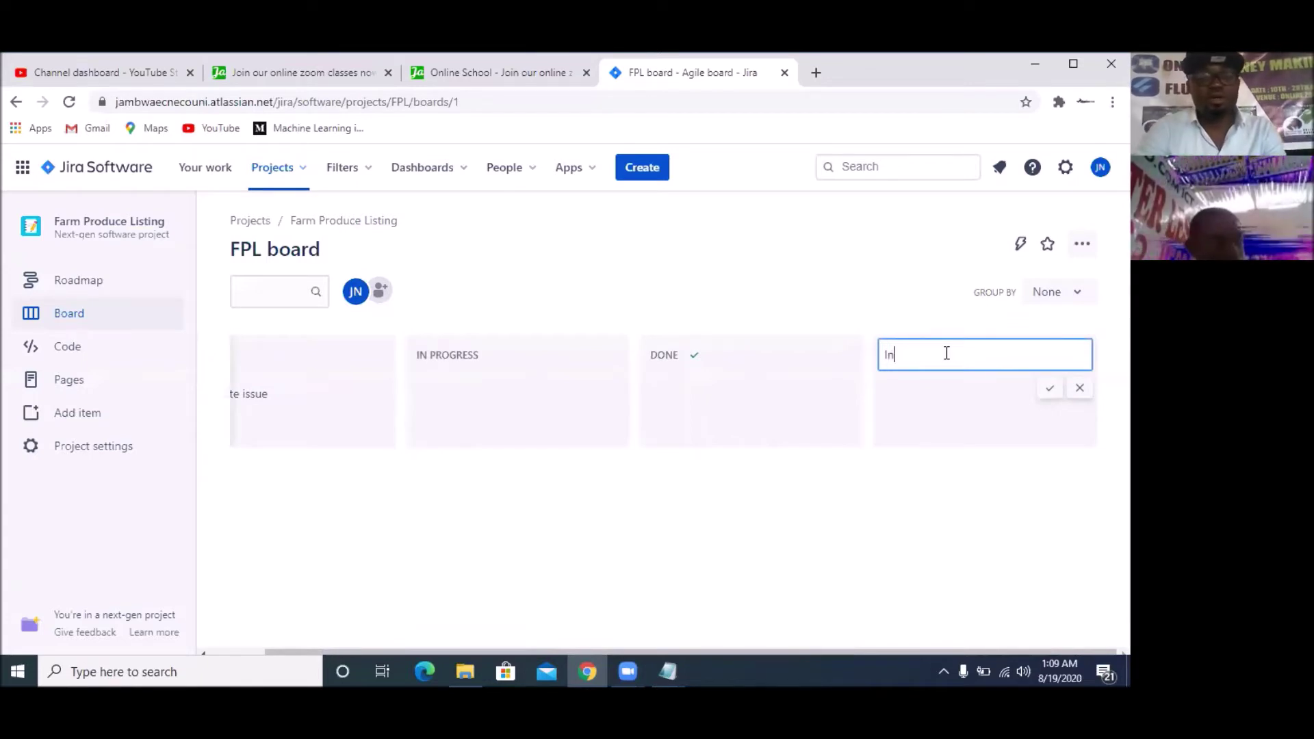
{"action": "key", "text": "BackSpace"}
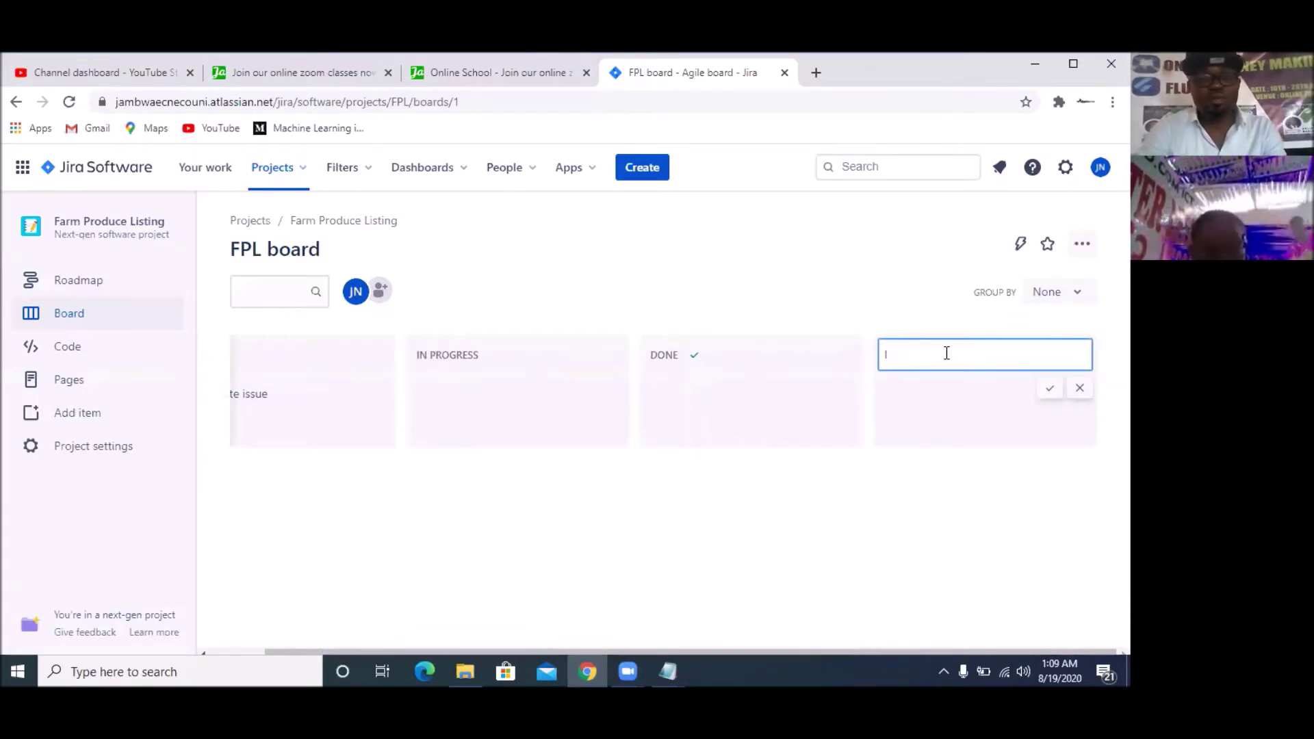
{"action": "type", "text": "N REVIEW"}
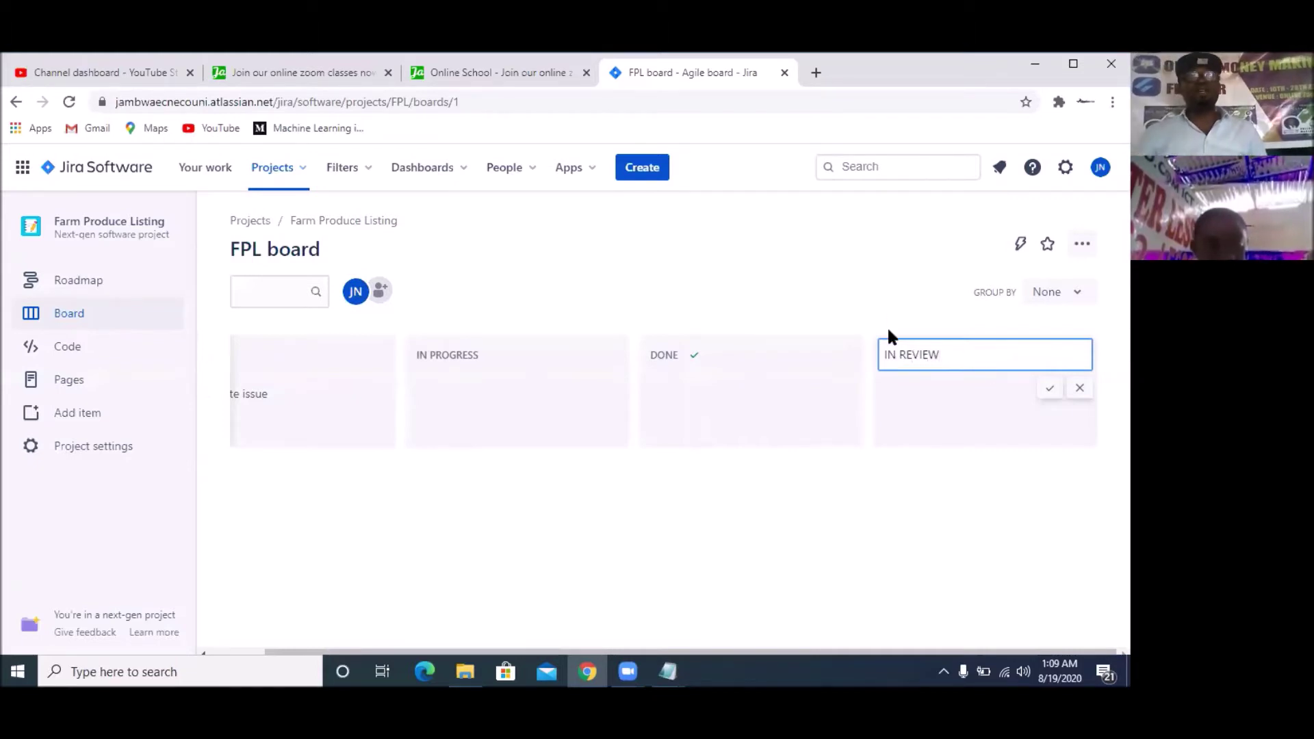
{"action": "left_click", "coordinate": [1044, 389]}
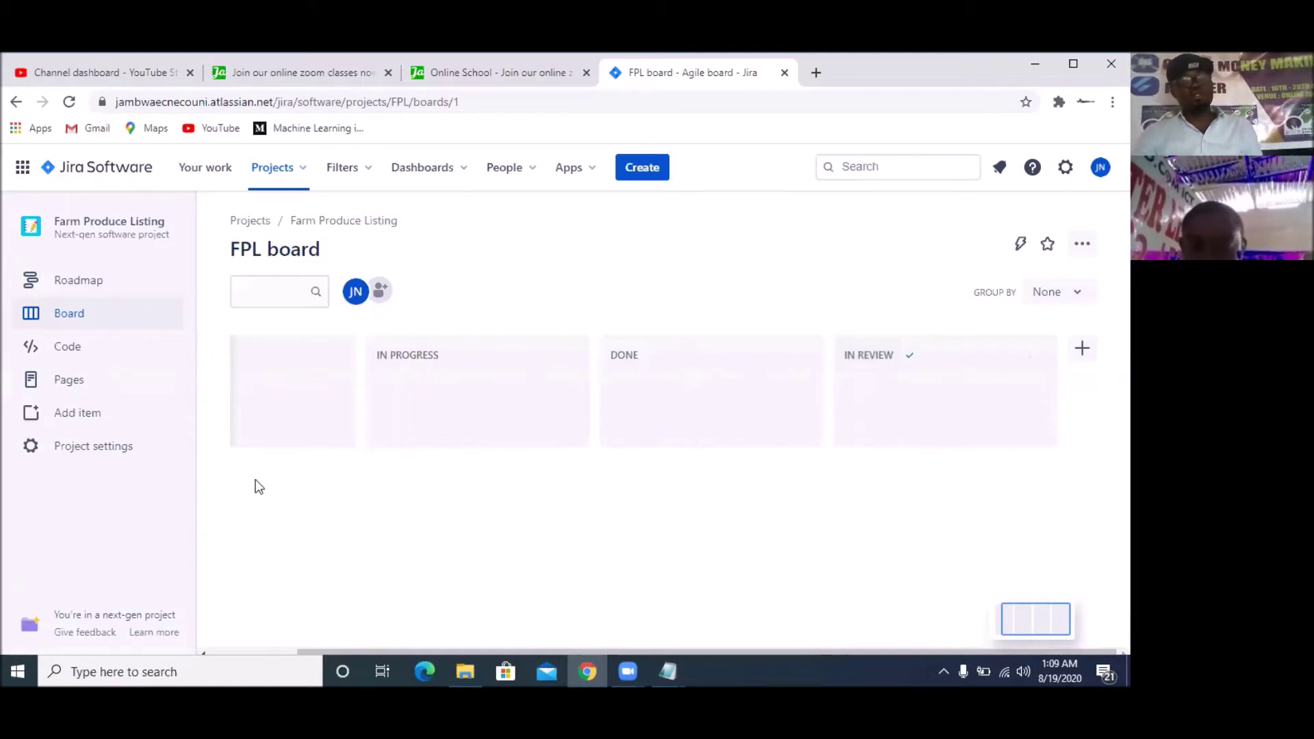
{"action": "mouse_move", "coordinate": [271, 353]}
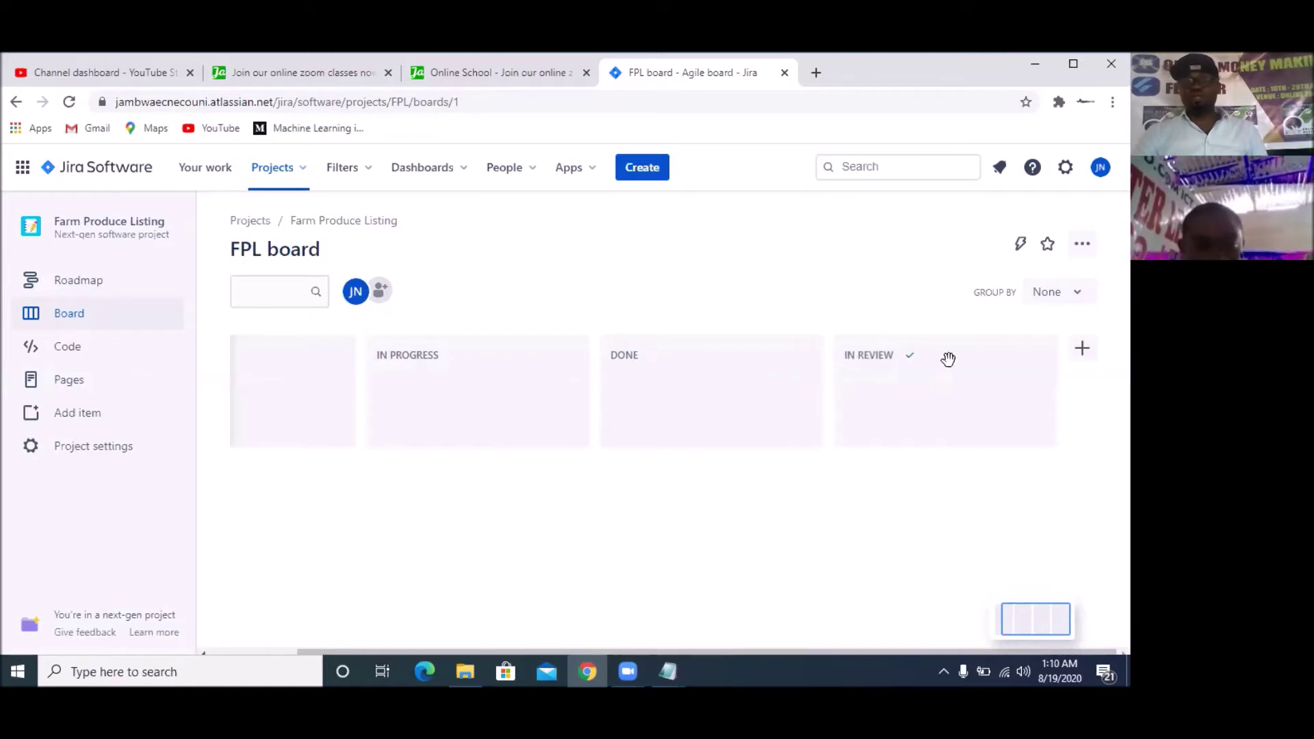
Move the IN REVIEW column ahead of DONE, then go to the project settings
{"action": "left_click_drag", "start_coordinate": [947, 356], "coordinate": [720, 352]}
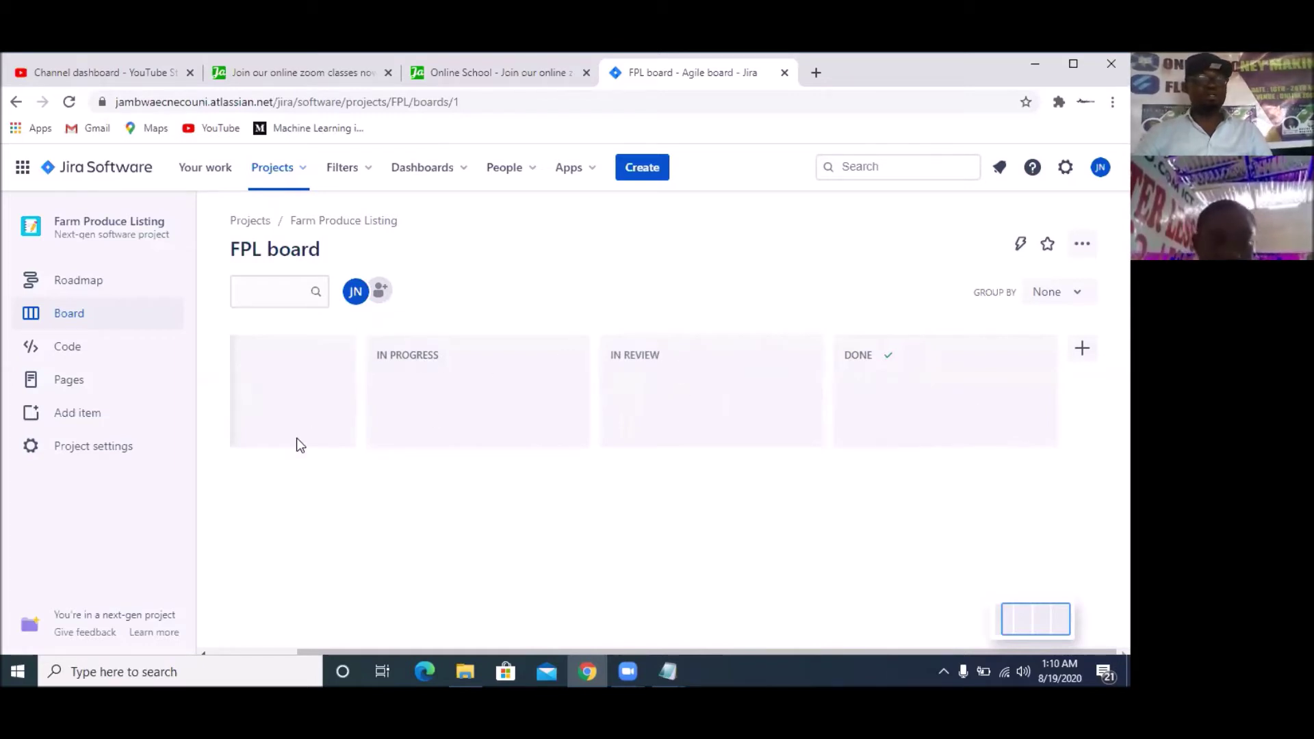
{"action": "left_click_drag", "start_coordinate": [308, 651], "coordinate": [216, 651]}
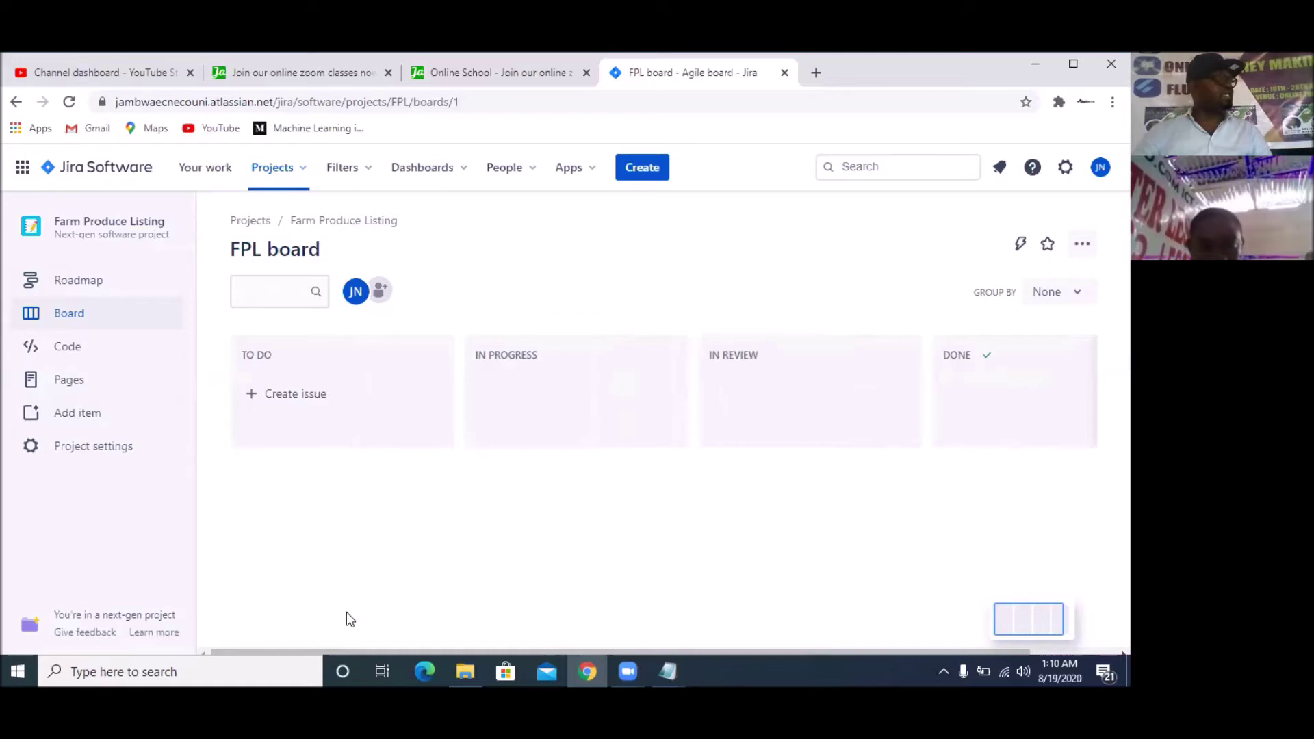
{"action": "left_click", "coordinate": [81, 452]}
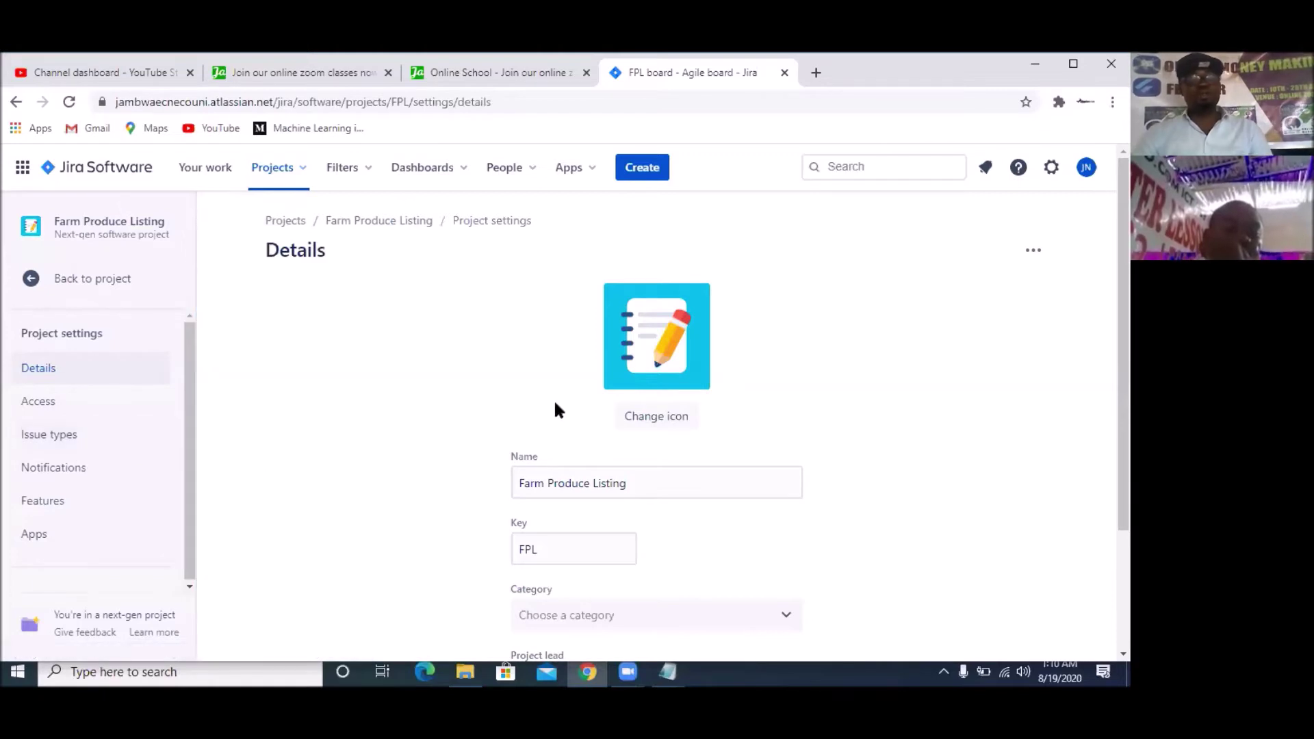
{"action": "scroll", "coordinate": [688, 544], "scroll_direction": "down", "scroll_amount": 3}
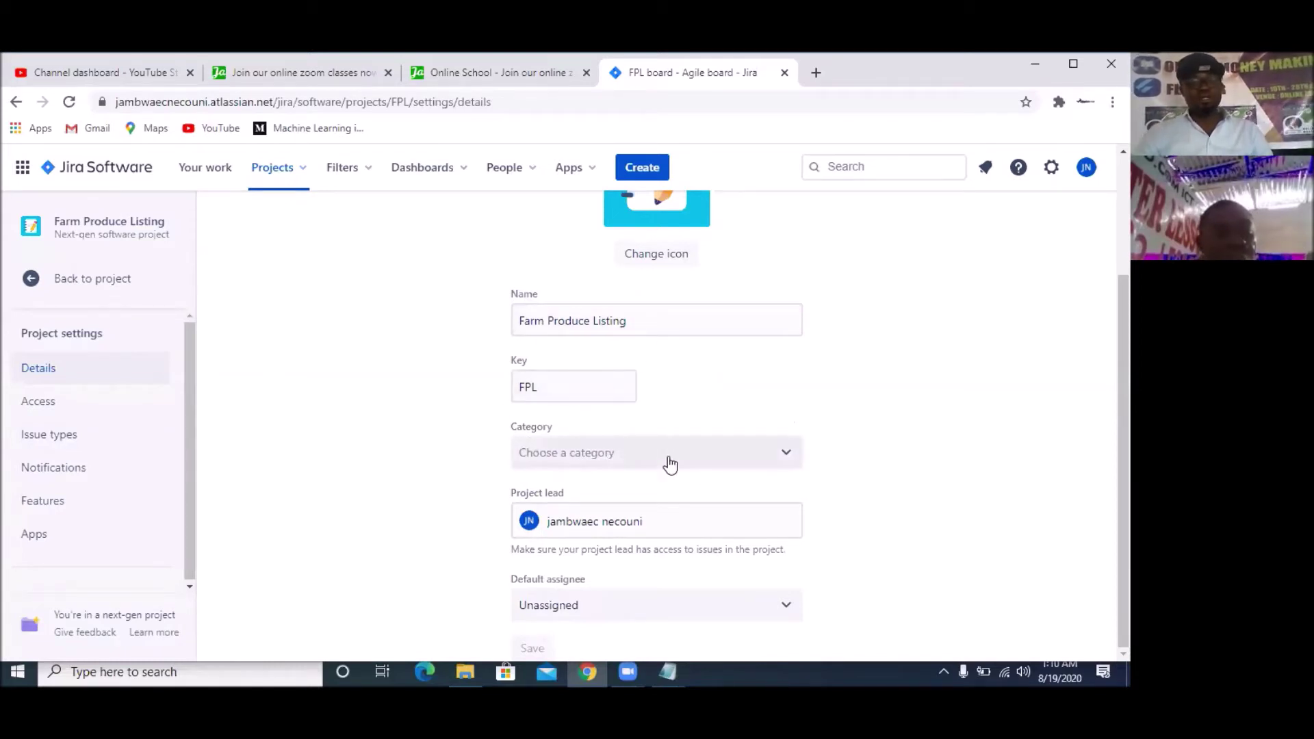
{"action": "left_click", "coordinate": [668, 463]}
{"action": "left_click", "coordinate": [658, 465]}
{"action": "left_click", "coordinate": [421, 433]}
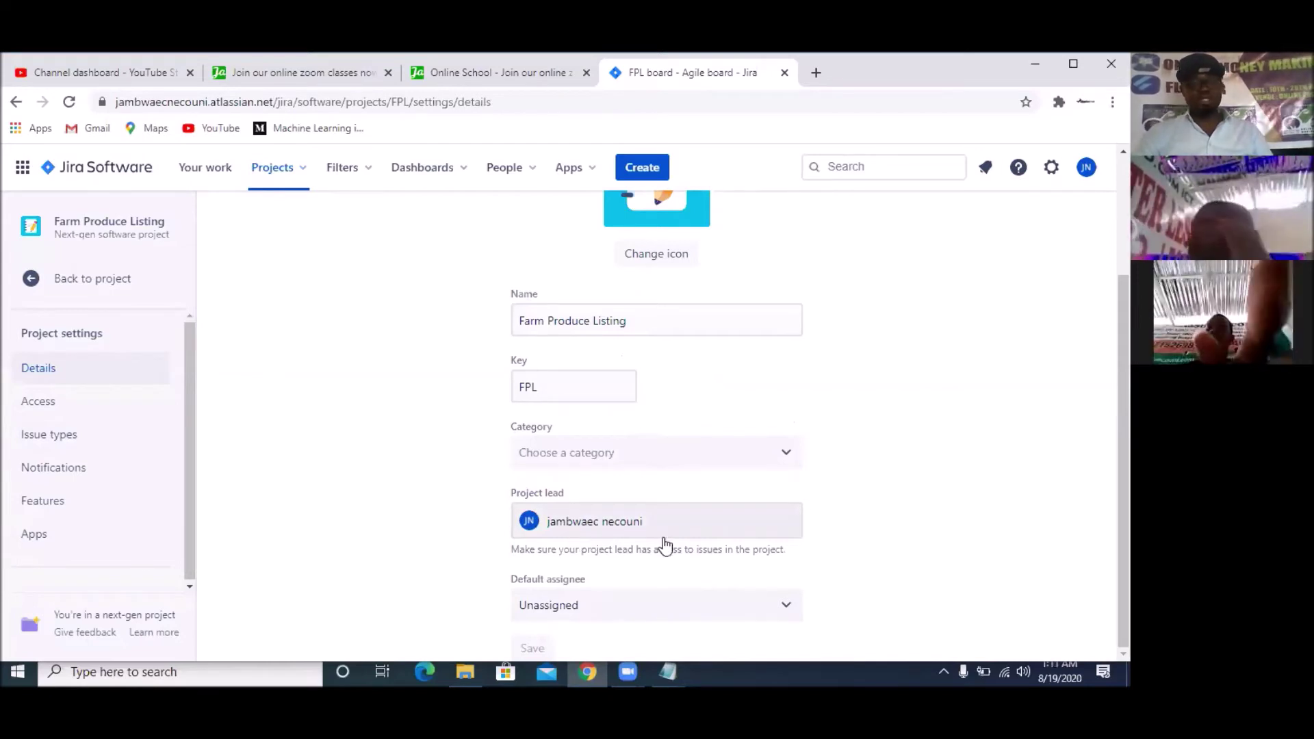
{"action": "left_click", "coordinate": [723, 614]}
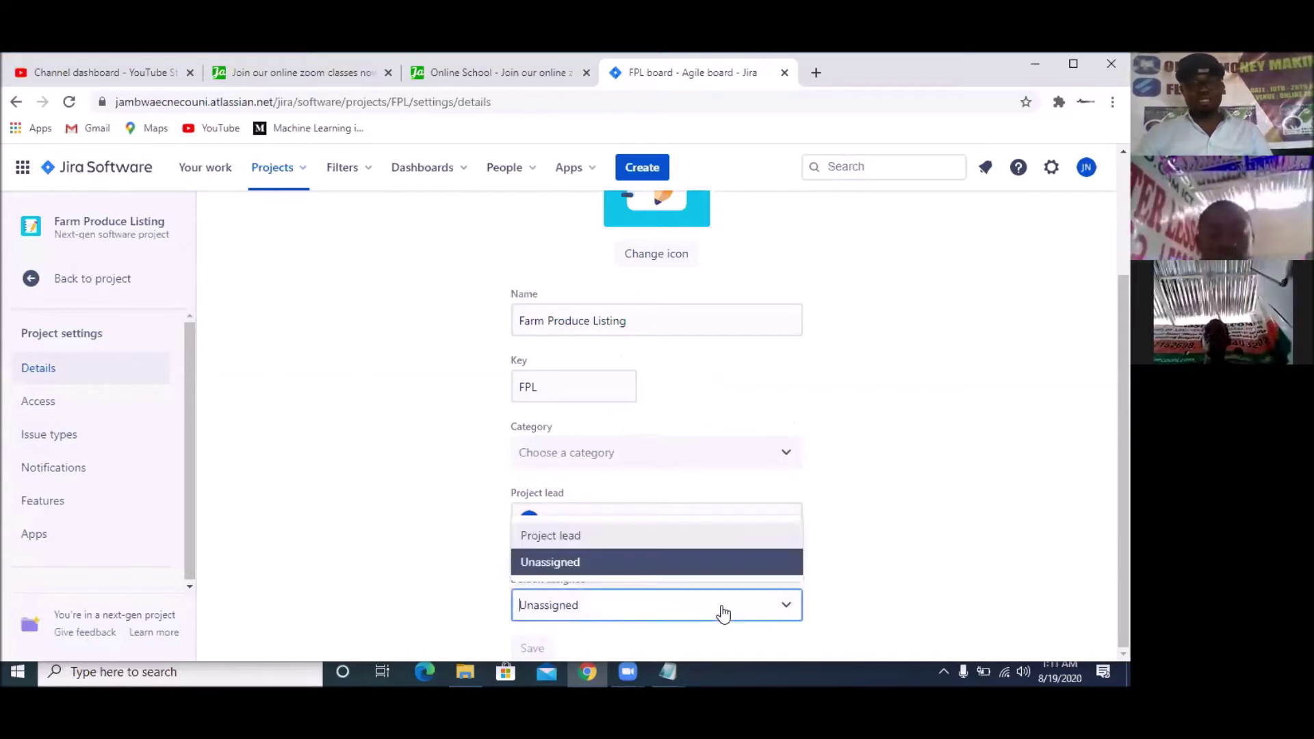
{"action": "left_click", "coordinate": [488, 571]}
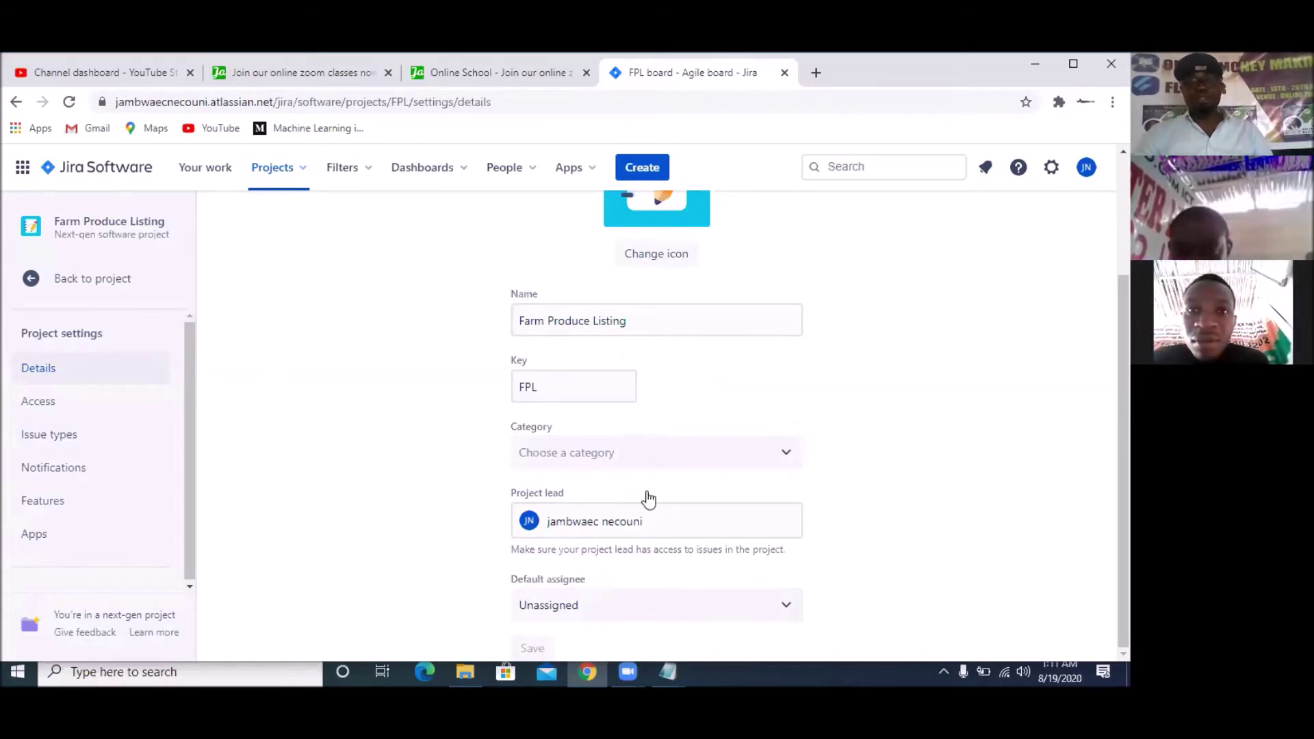
{"action": "scroll", "coordinate": [394, 289], "scroll_direction": "up", "scroll_amount": 3}
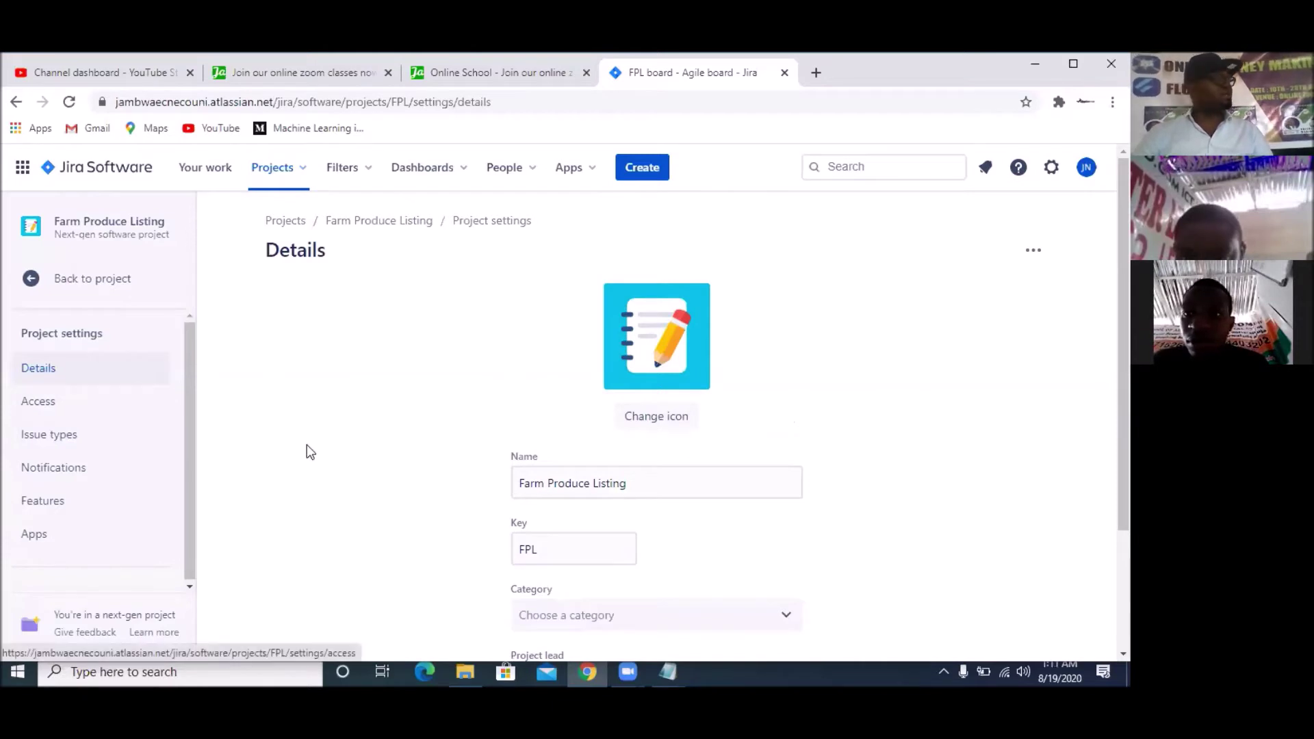
Show the project's Access settings with its single Administrator member and role options
{"action": "left_click", "coordinate": [36, 408]}
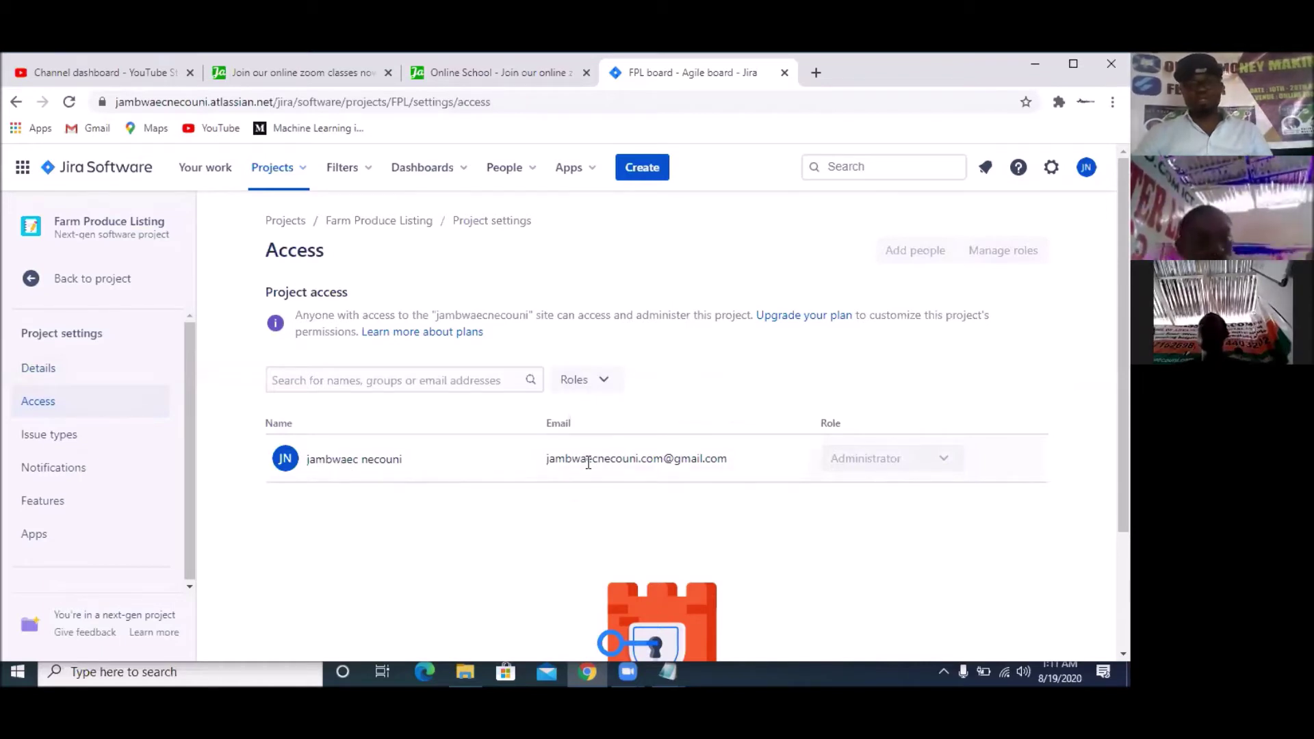
{"action": "mouse_move", "coordinate": [839, 464]}
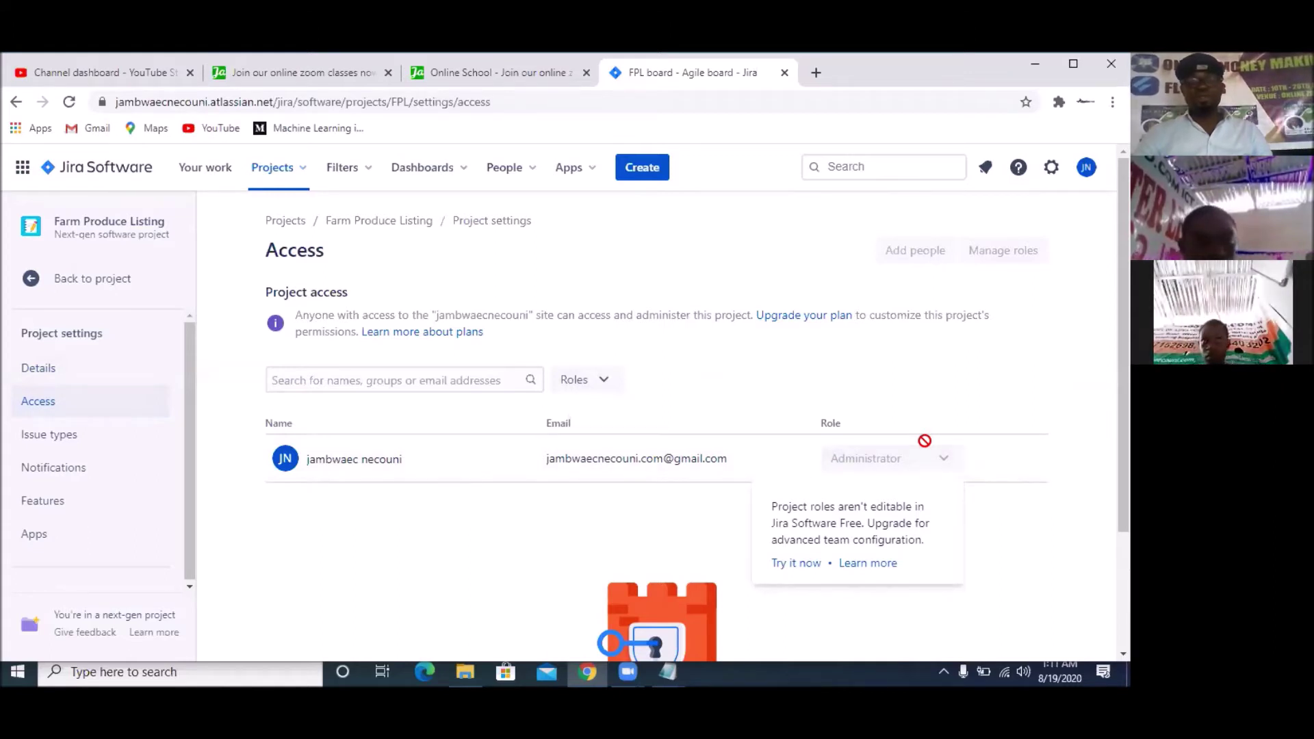
{"action": "mouse_move", "coordinate": [916, 253]}
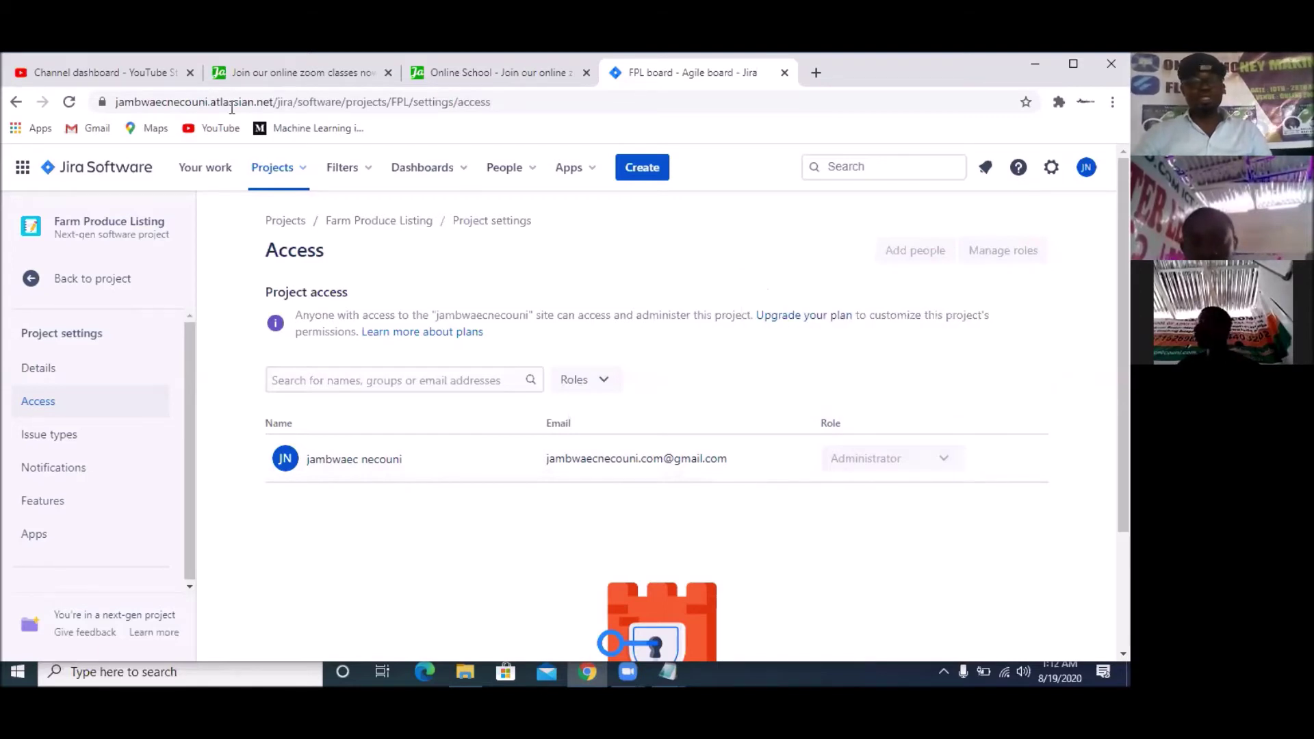
Go to the Issue types settings and start adding a new issue type
{"action": "left_click", "coordinate": [49, 442]}
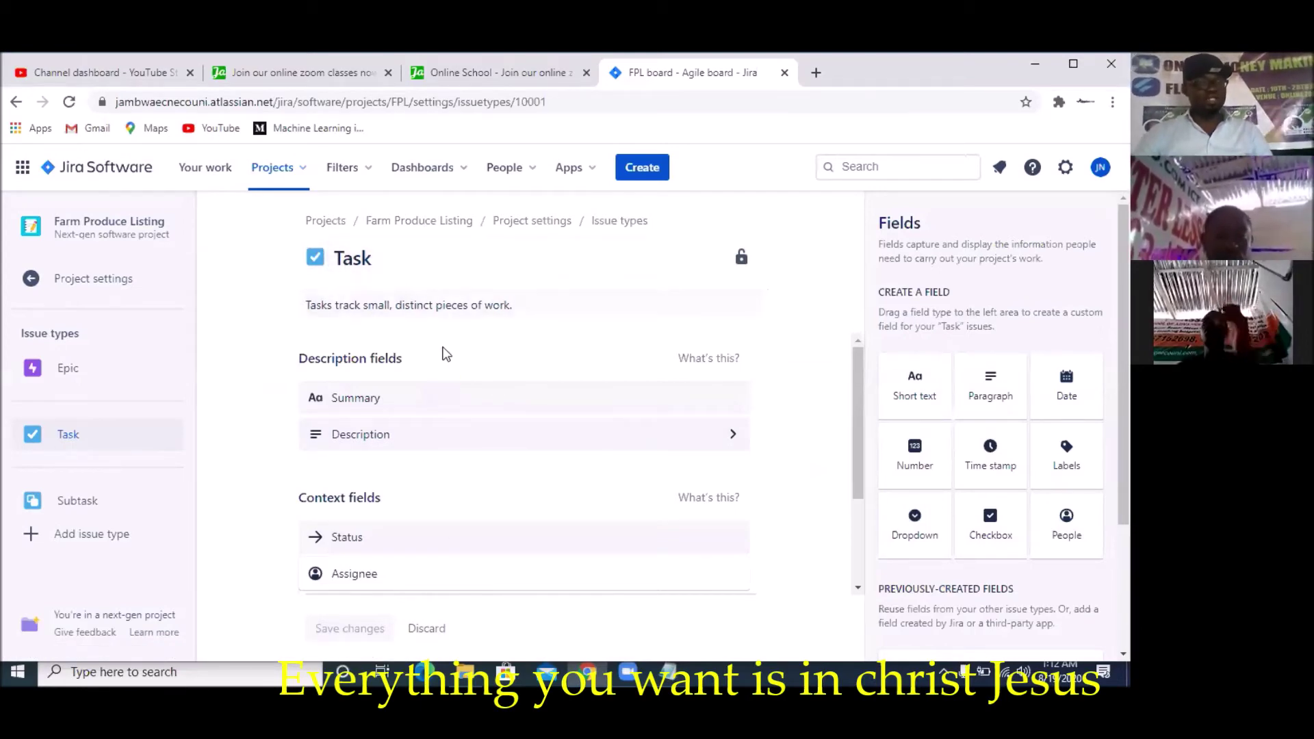
{"action": "mouse_move", "coordinate": [436, 438]}
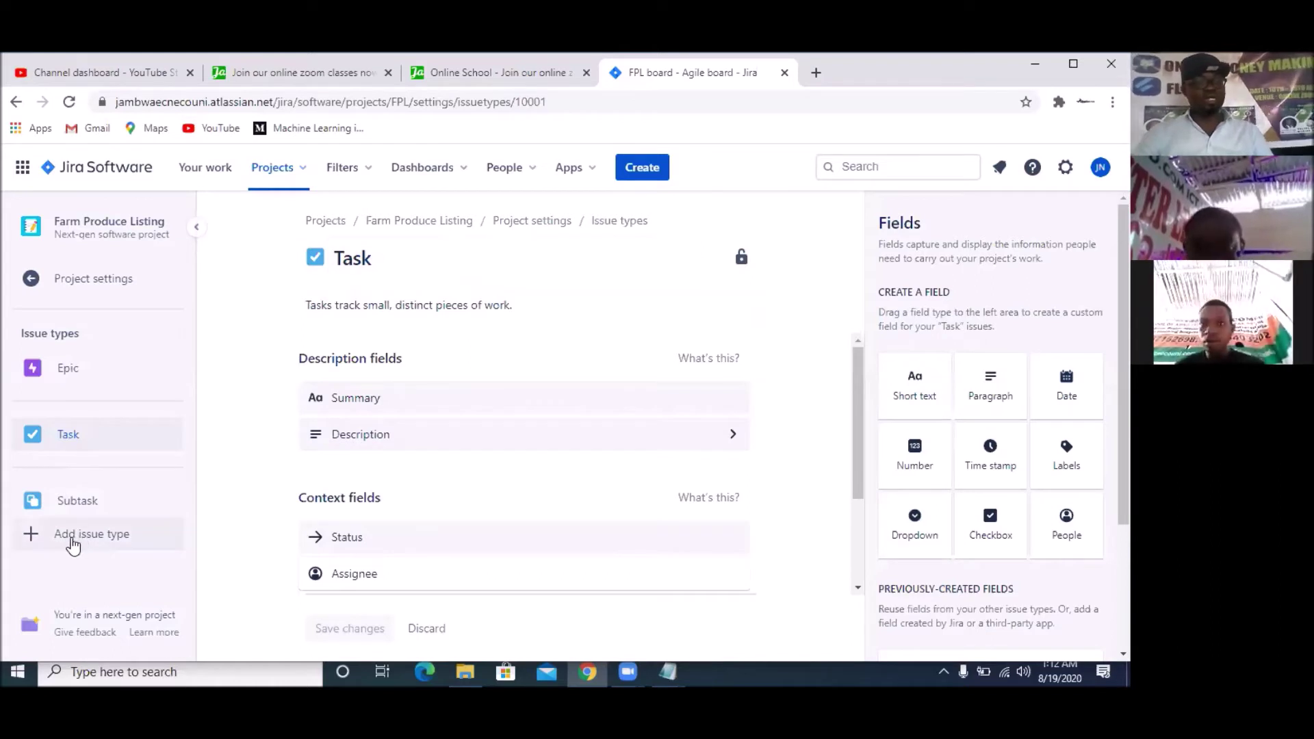
{"action": "left_click", "coordinate": [34, 541]}
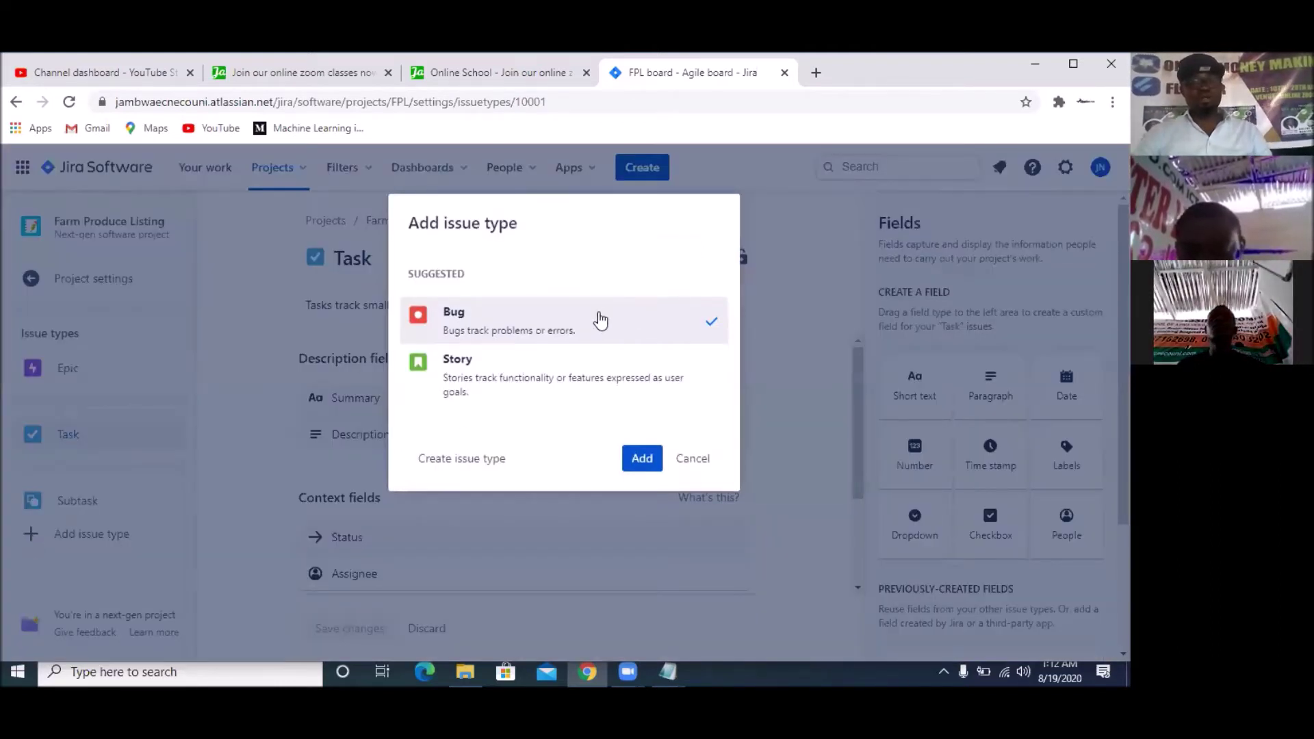
Add Bug and then Story as issue types for Farm Produce Listing
{"action": "left_click", "coordinate": [639, 459]}
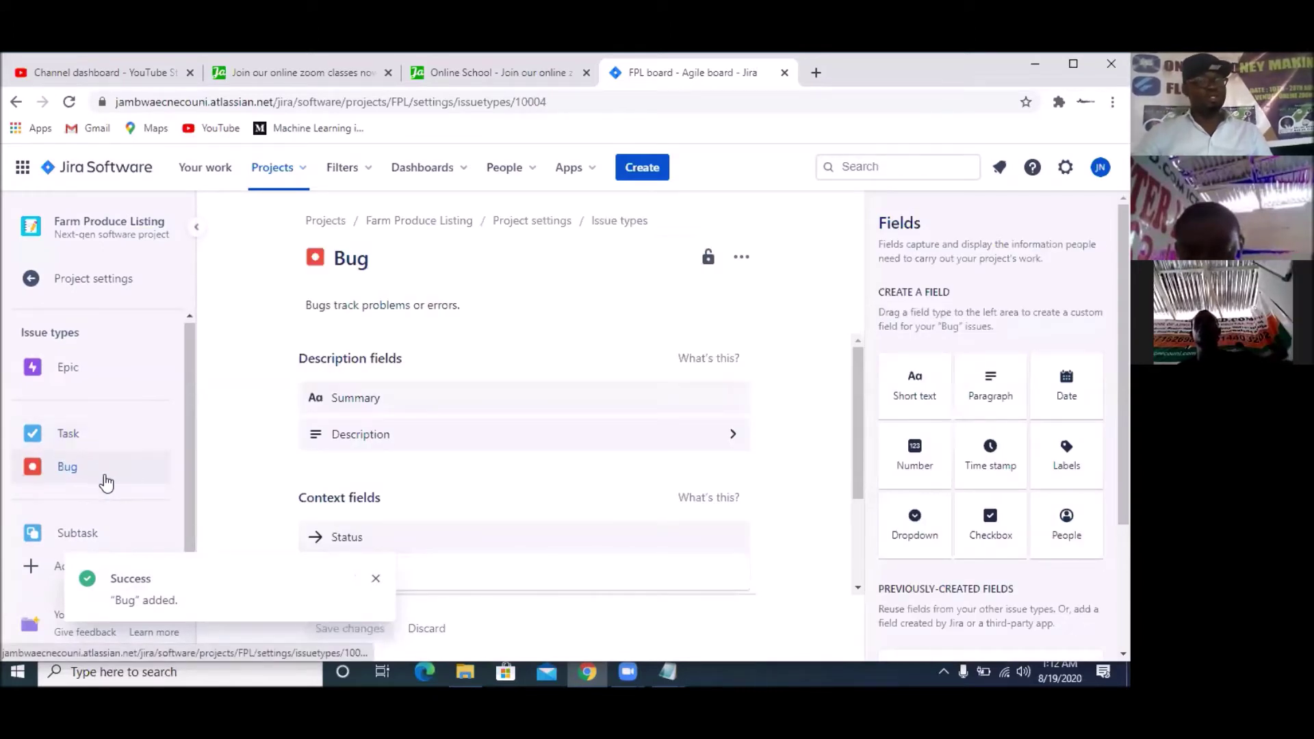
{"action": "left_click", "coordinate": [375, 579]}
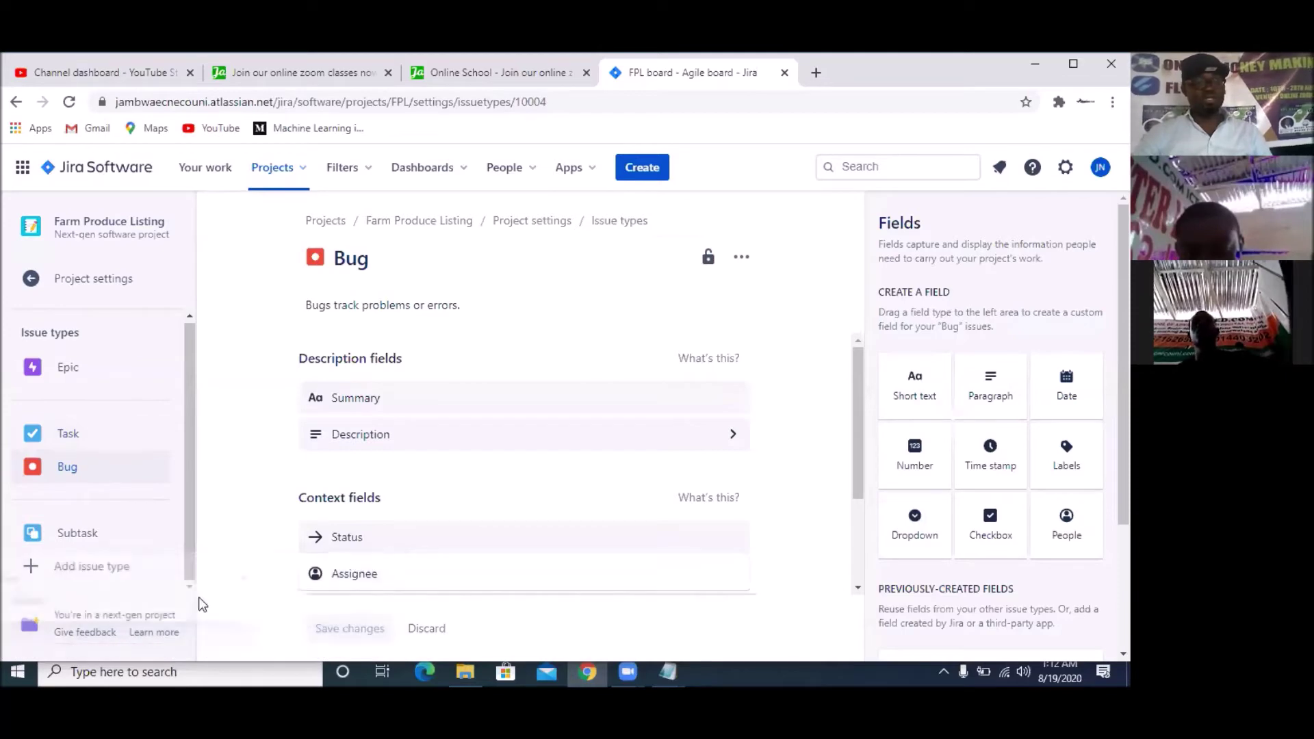
{"action": "left_click", "coordinate": [41, 568]}
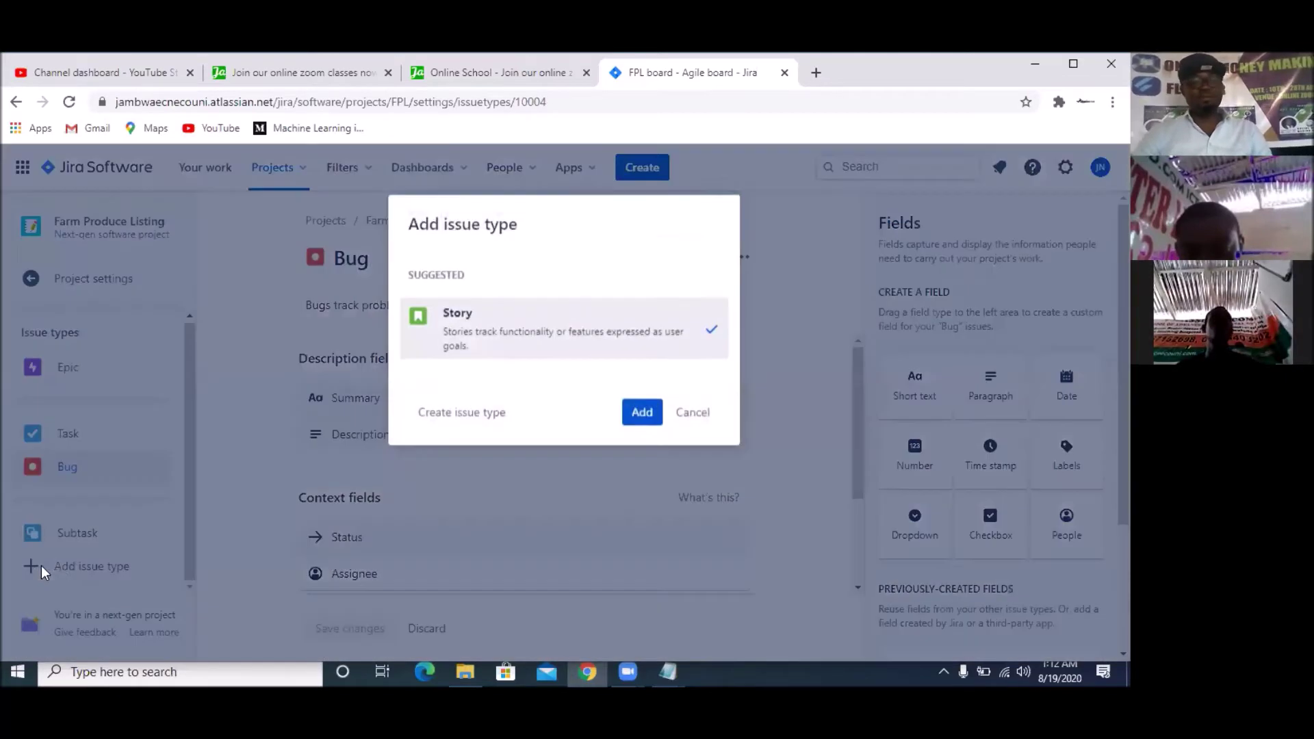
{"action": "left_click", "coordinate": [641, 411]}
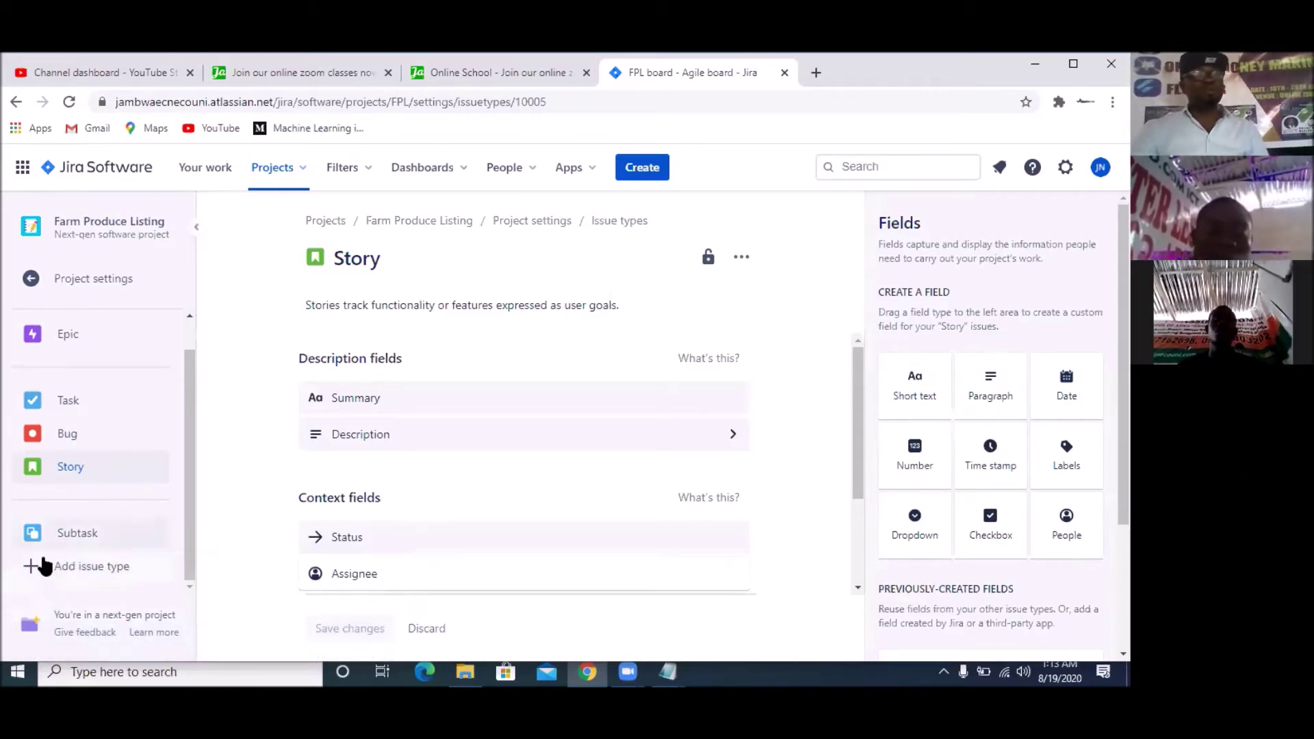
Switch to the JambWaecNecoUni website's home page in Chrome
{"action": "left_click", "coordinate": [318, 82]}
{"action": "scroll", "coordinate": [338, 381], "scroll_direction": "down", "scroll_amount": 3}
{"action": "scroll", "coordinate": [338, 381], "scroll_direction": "up", "scroll_amount": 3}
{"action": "mouse_move", "coordinate": [206, 145]}
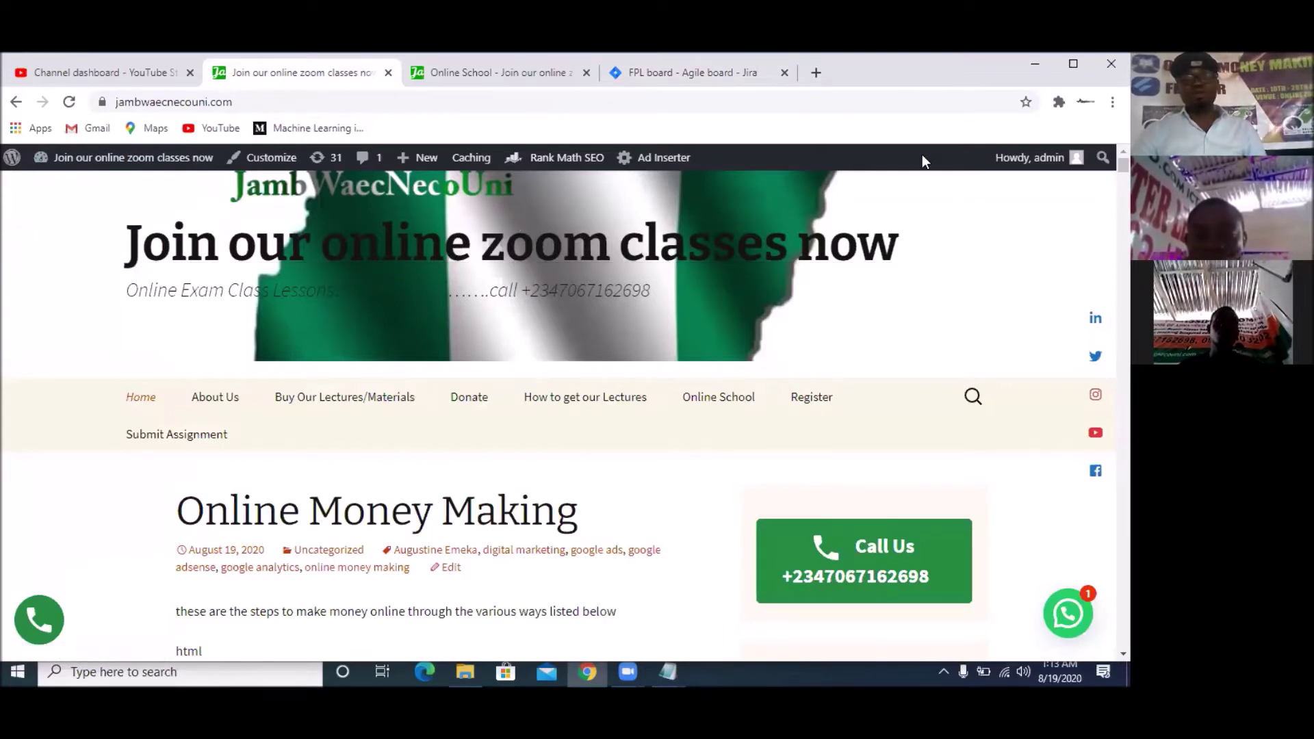
Use the header search, then scroll down the homepage toward the Jira | Steps post notes
{"action": "left_click", "coordinate": [972, 399]}
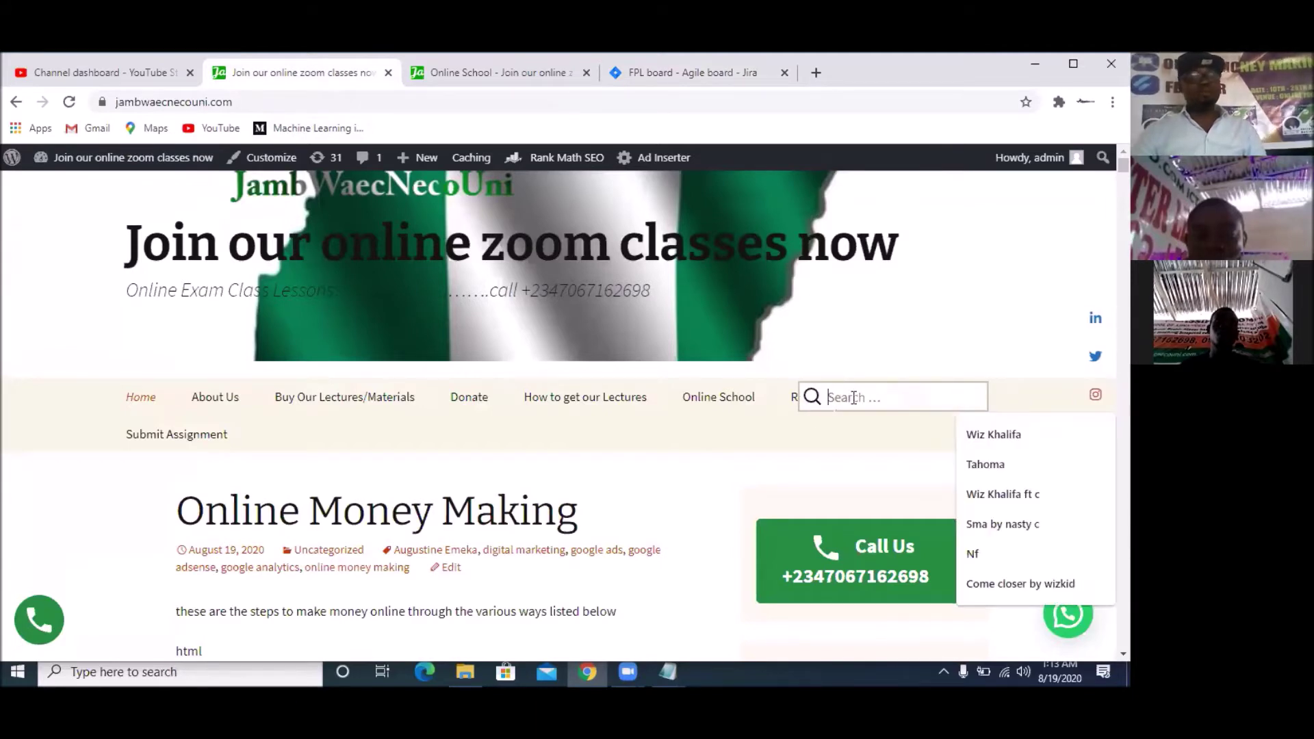
{"action": "scroll", "coordinate": [745, 432], "scroll_direction": "down", "scroll_amount": 15}
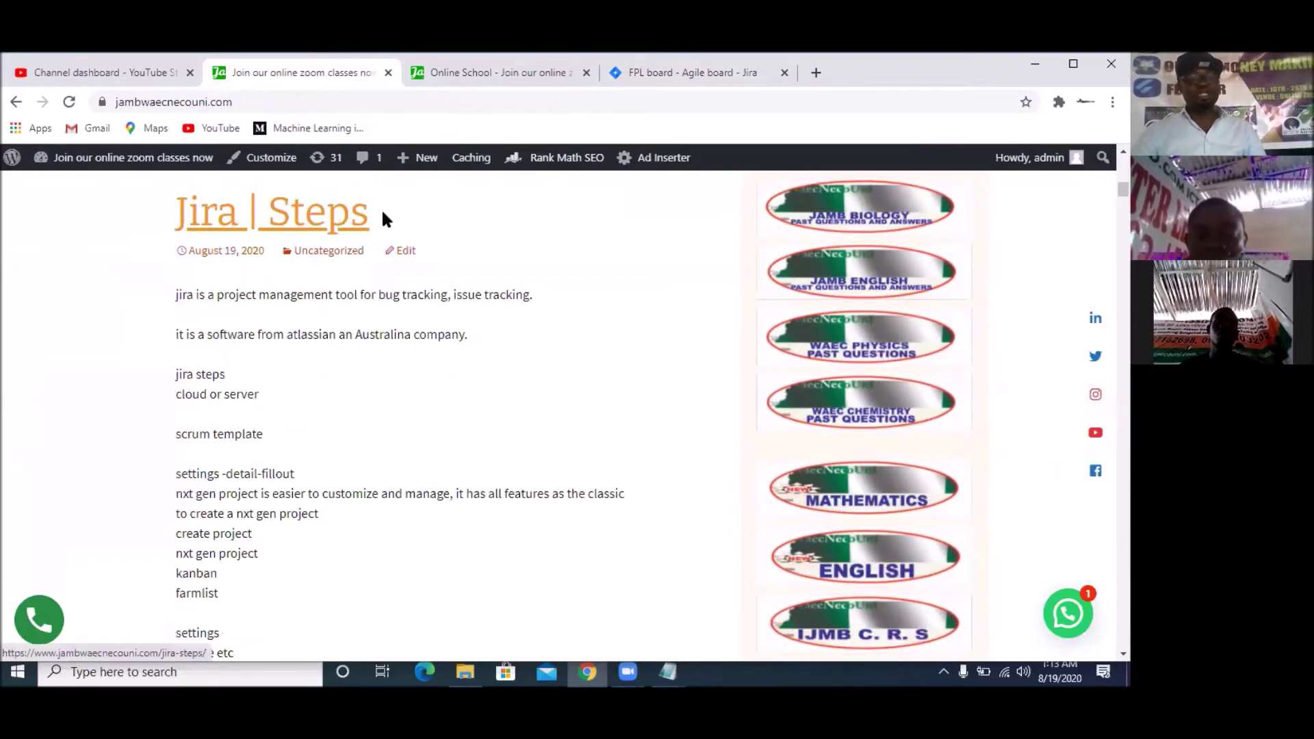
{"action": "scroll", "coordinate": [319, 442], "scroll_direction": "down", "scroll_amount": 3}
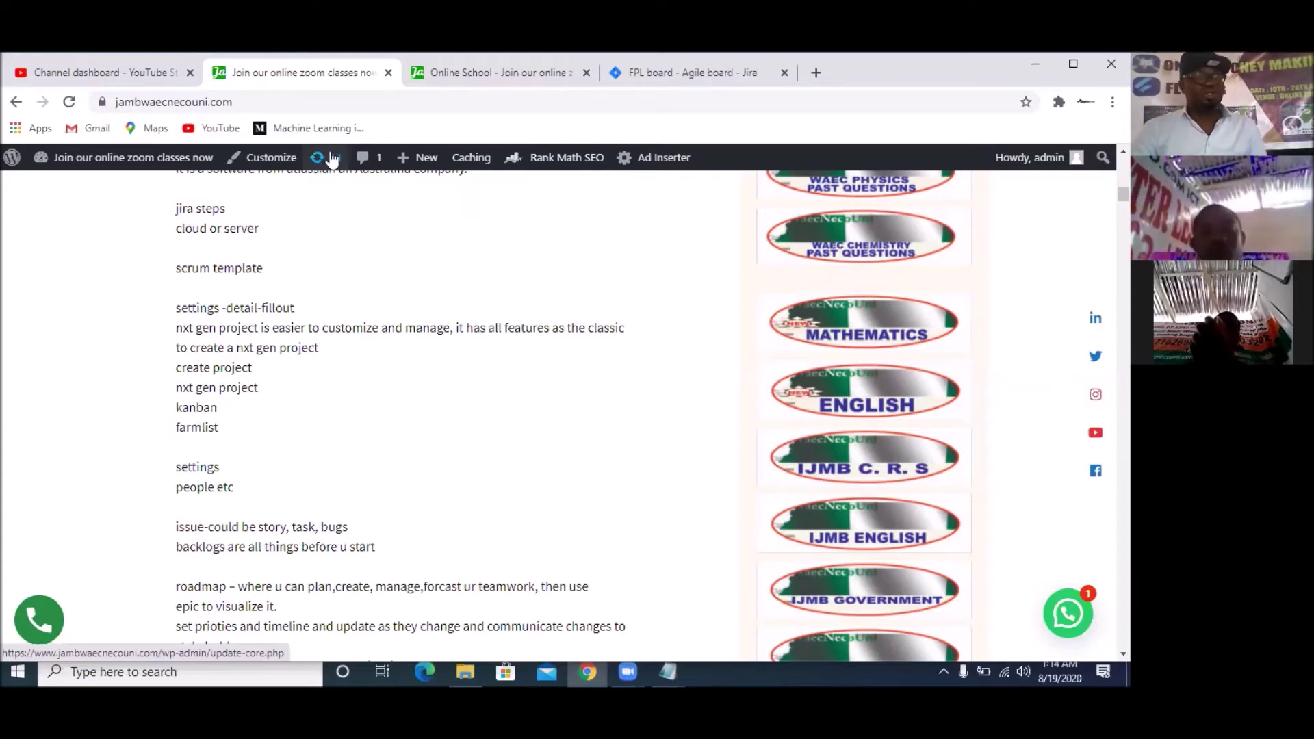
{"action": "scroll", "coordinate": [447, 323], "scroll_direction": "up", "scroll_amount": 1}
{"action": "scroll", "coordinate": [447, 322], "scroll_direction": "up", "scroll_amount": 15}
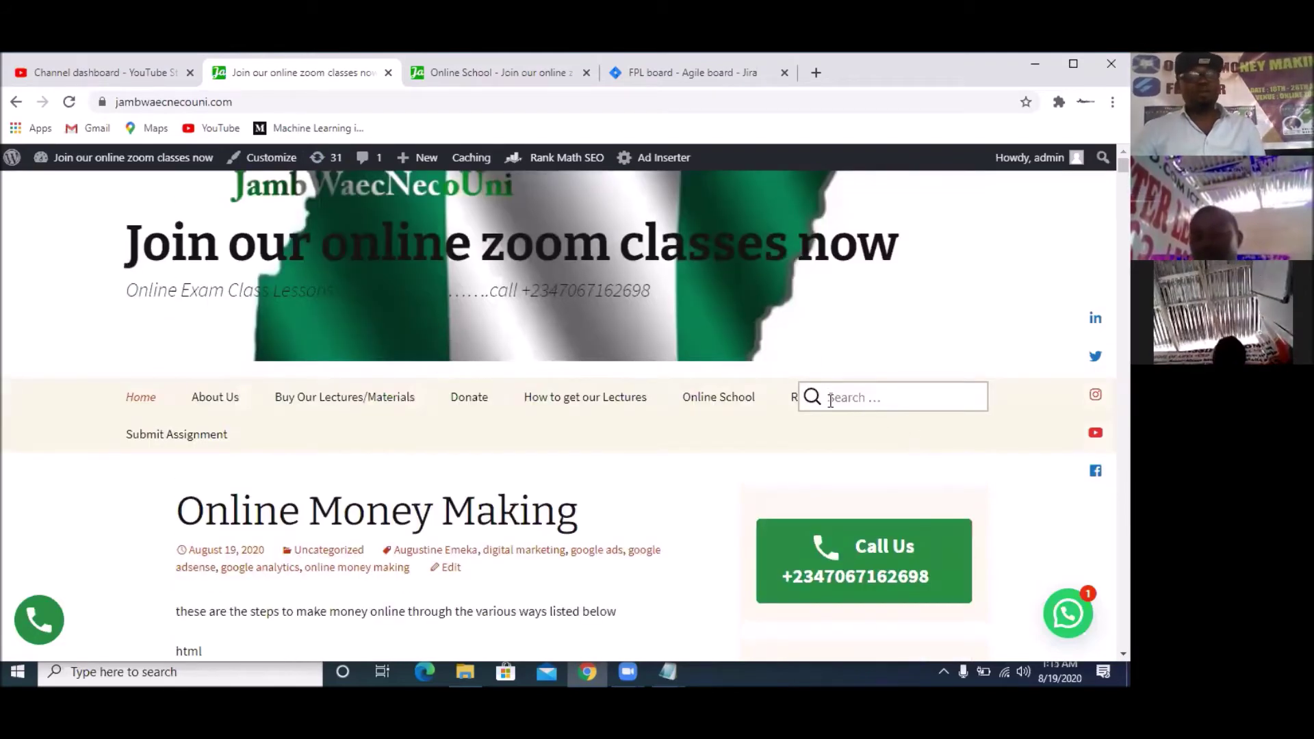
{"action": "scroll", "coordinate": [622, 414], "scroll_direction": "down", "scroll_amount": 8}
{"action": "scroll", "coordinate": [627, 411], "scroll_direction": "down", "scroll_amount": 5}
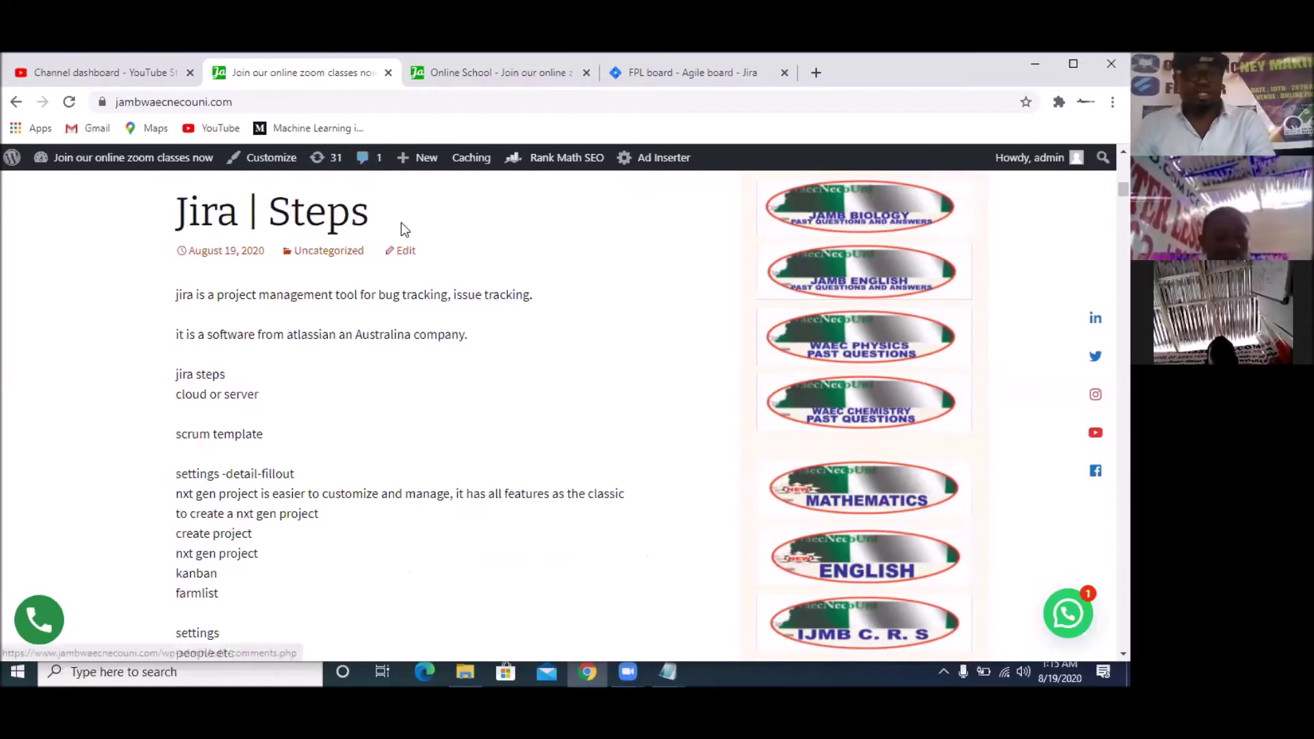
{"action": "scroll", "coordinate": [312, 478], "scroll_direction": "down", "scroll_amount": 2}
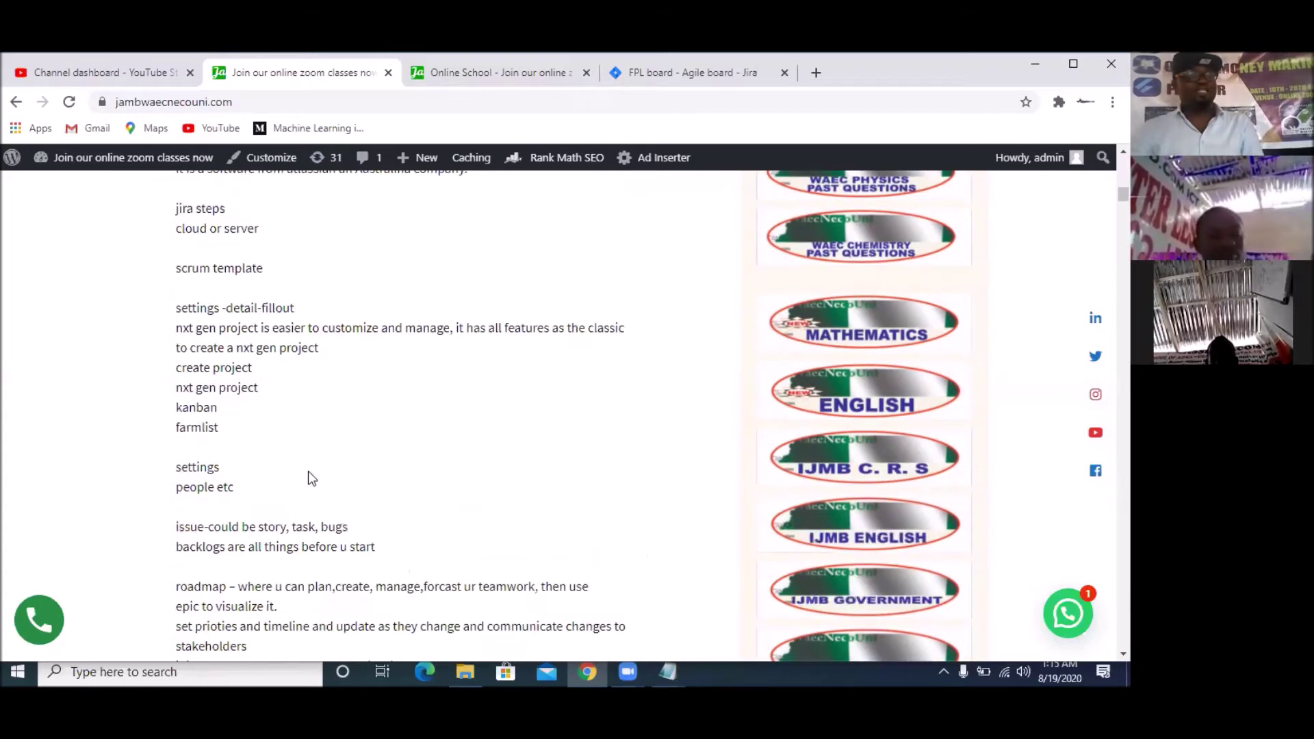
{"action": "scroll", "coordinate": [308, 477], "scroll_direction": "down", "scroll_amount": 1}
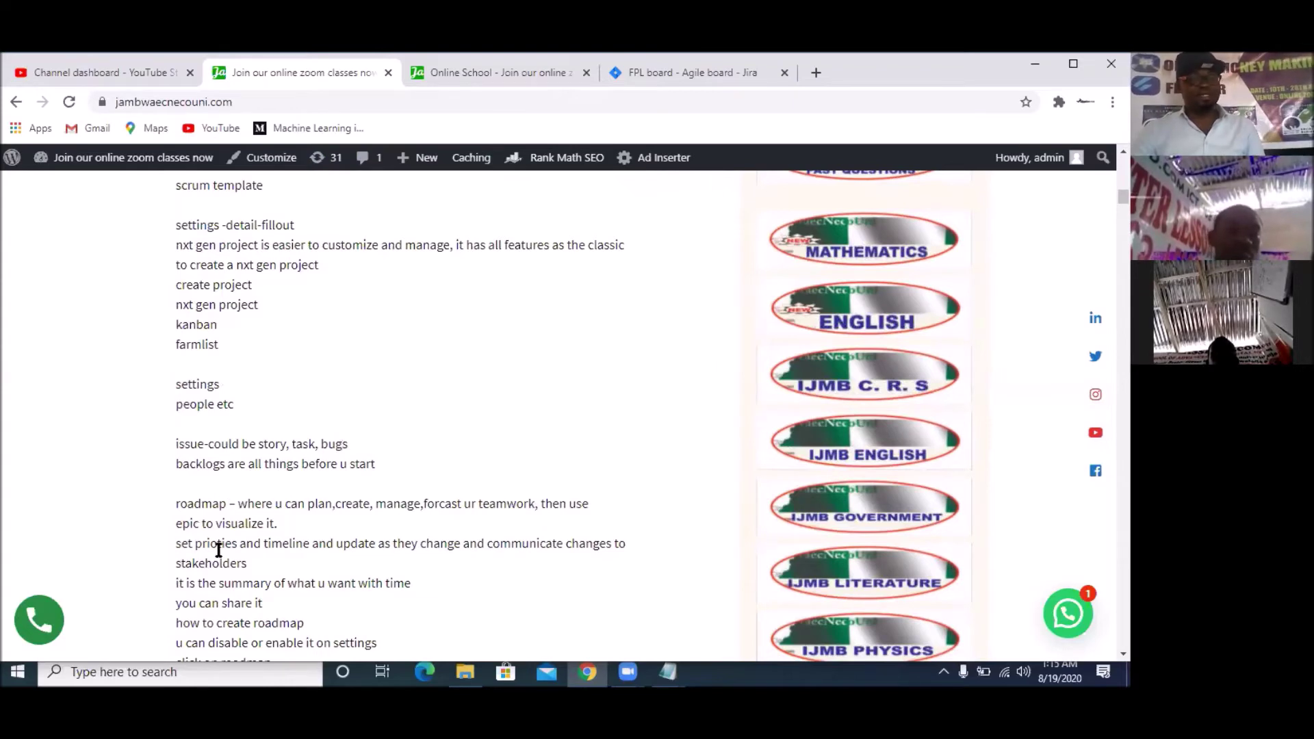
{"action": "scroll", "coordinate": [241, 510], "scroll_direction": "down", "scroll_amount": 2}
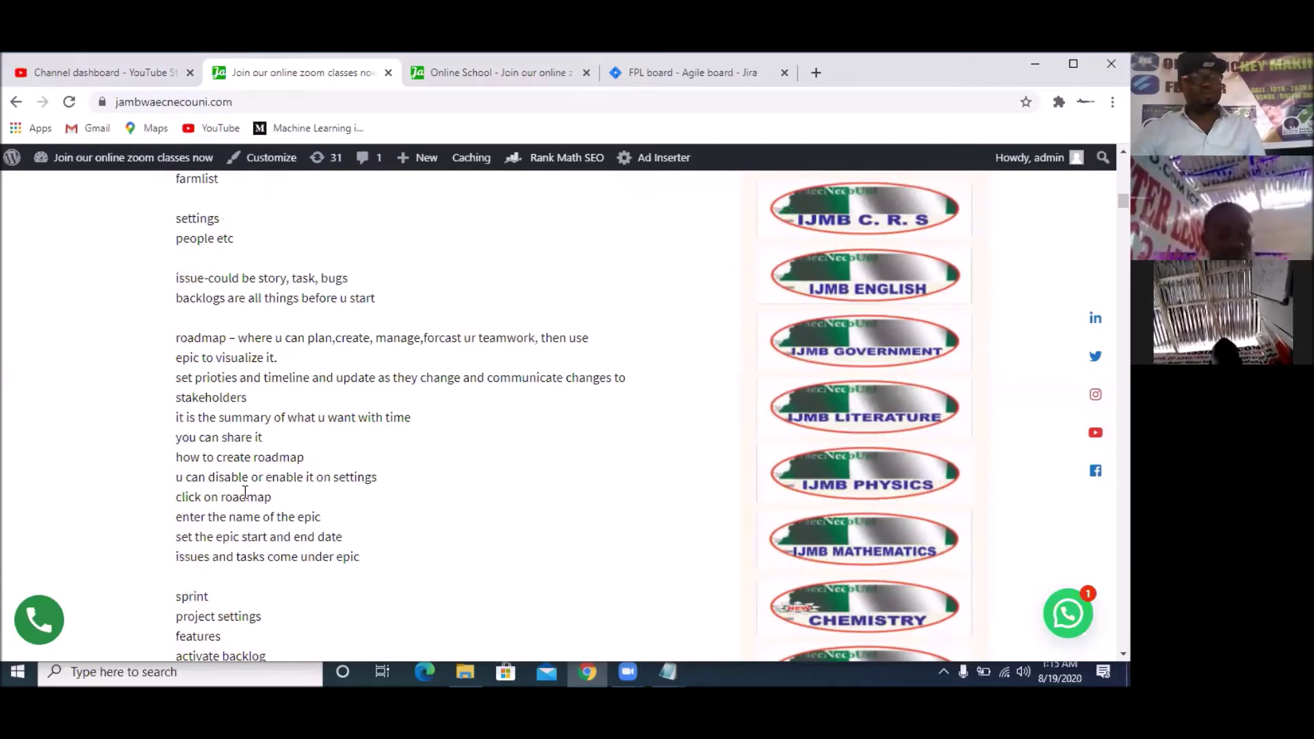
{"action": "scroll", "coordinate": [184, 467], "scroll_direction": "down", "scroll_amount": 2}
{"action": "scroll", "coordinate": [245, 462], "scroll_direction": "down", "scroll_amount": 2}
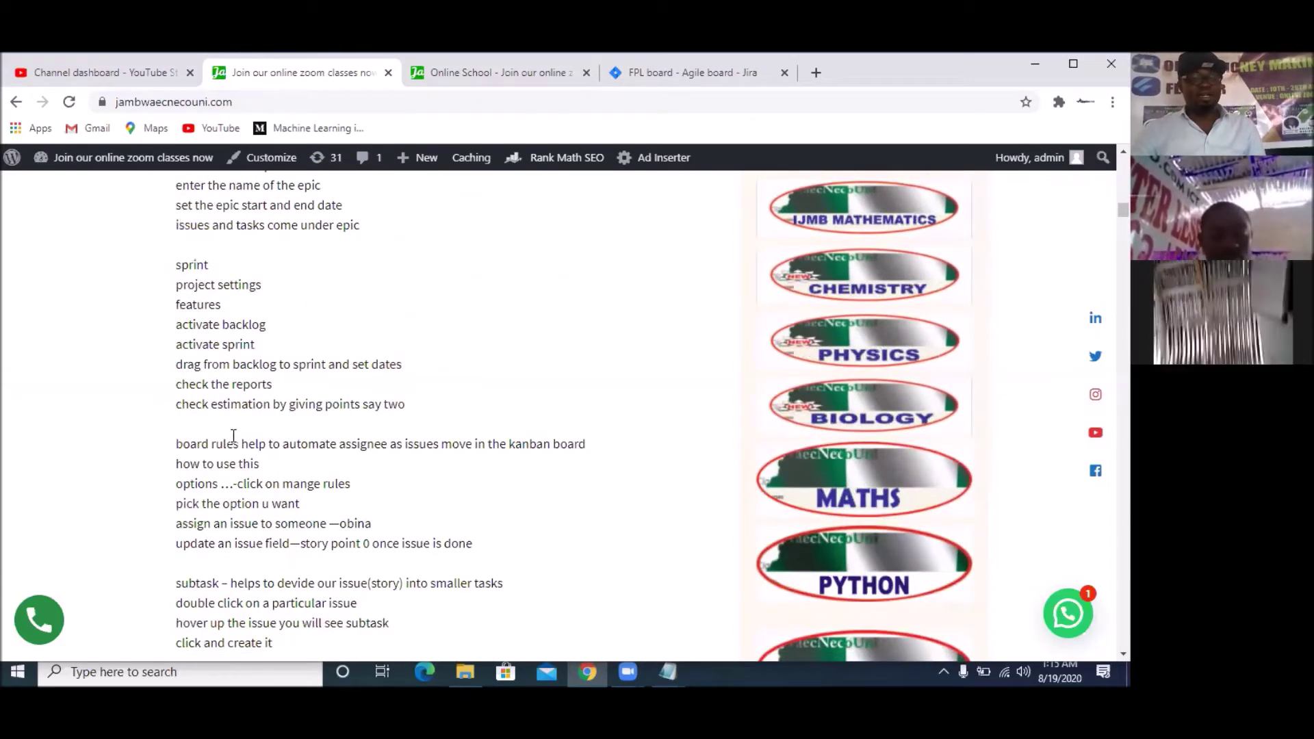
{"action": "scroll", "coordinate": [384, 448], "scroll_direction": "down", "scroll_amount": 2}
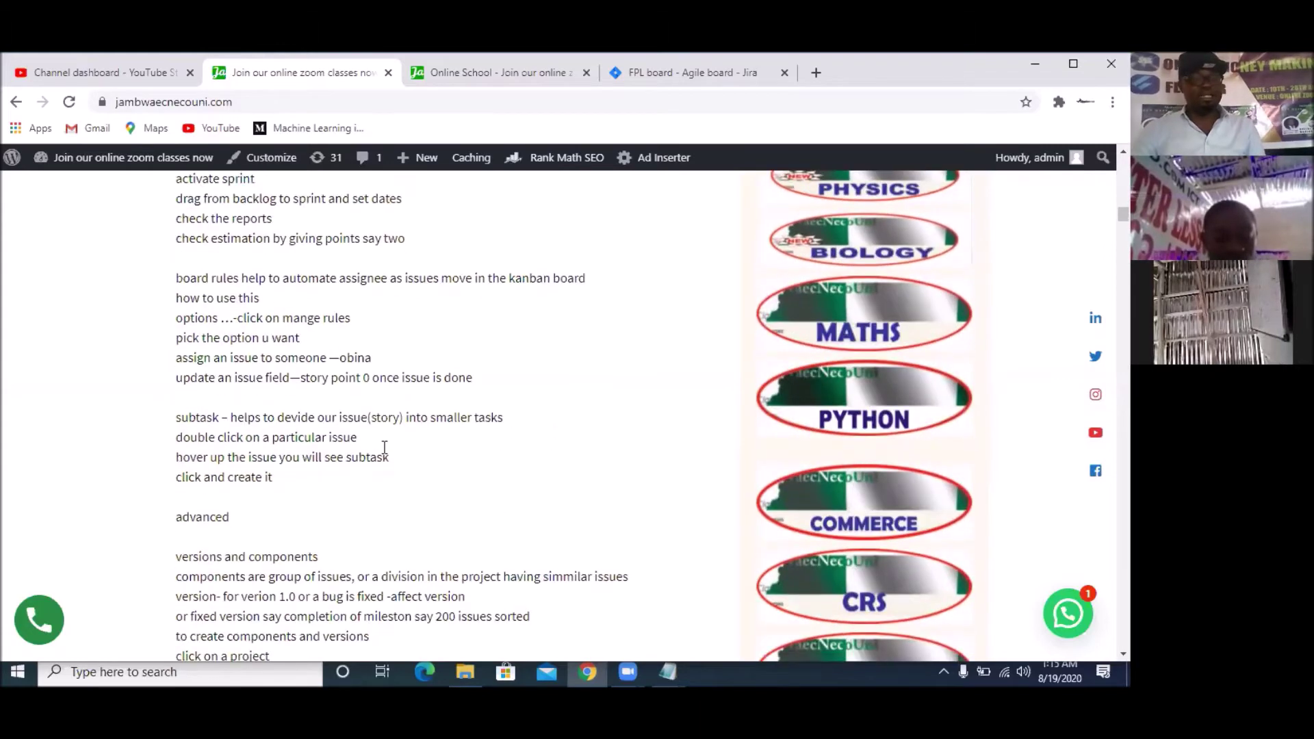
{"action": "scroll", "coordinate": [359, 455], "scroll_direction": "down", "scroll_amount": 2}
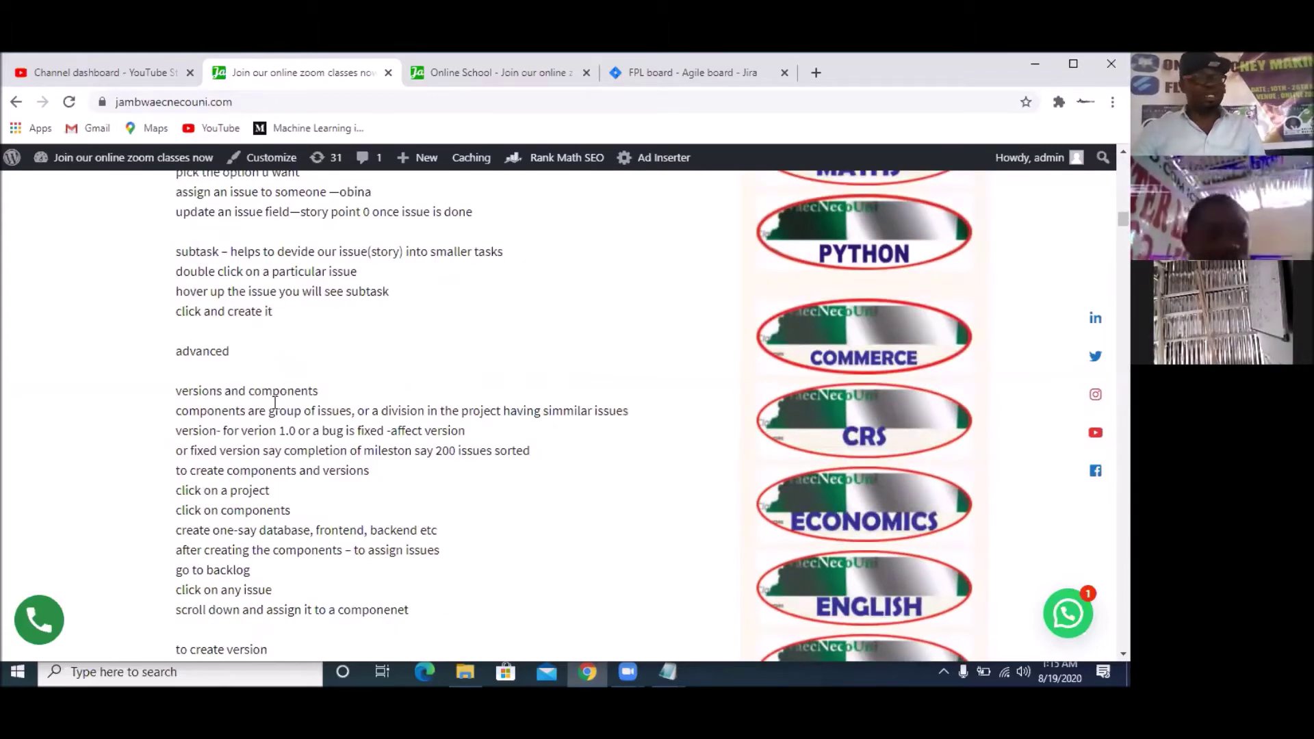
{"action": "scroll", "coordinate": [275, 403], "scroll_direction": "down", "scroll_amount": 3}
{"action": "scroll", "coordinate": [291, 459], "scroll_direction": "down", "scroll_amount": 5}
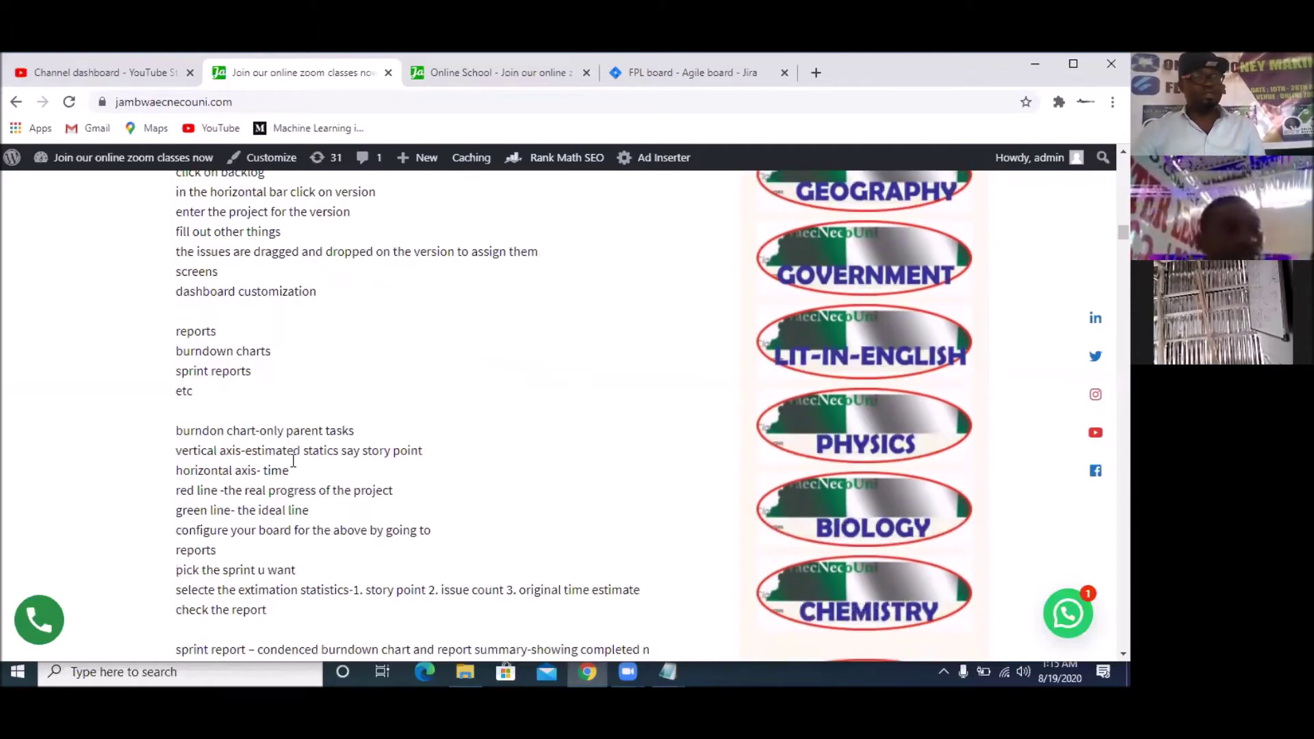
{"action": "scroll", "coordinate": [283, 433], "scroll_direction": "down", "scroll_amount": 1}
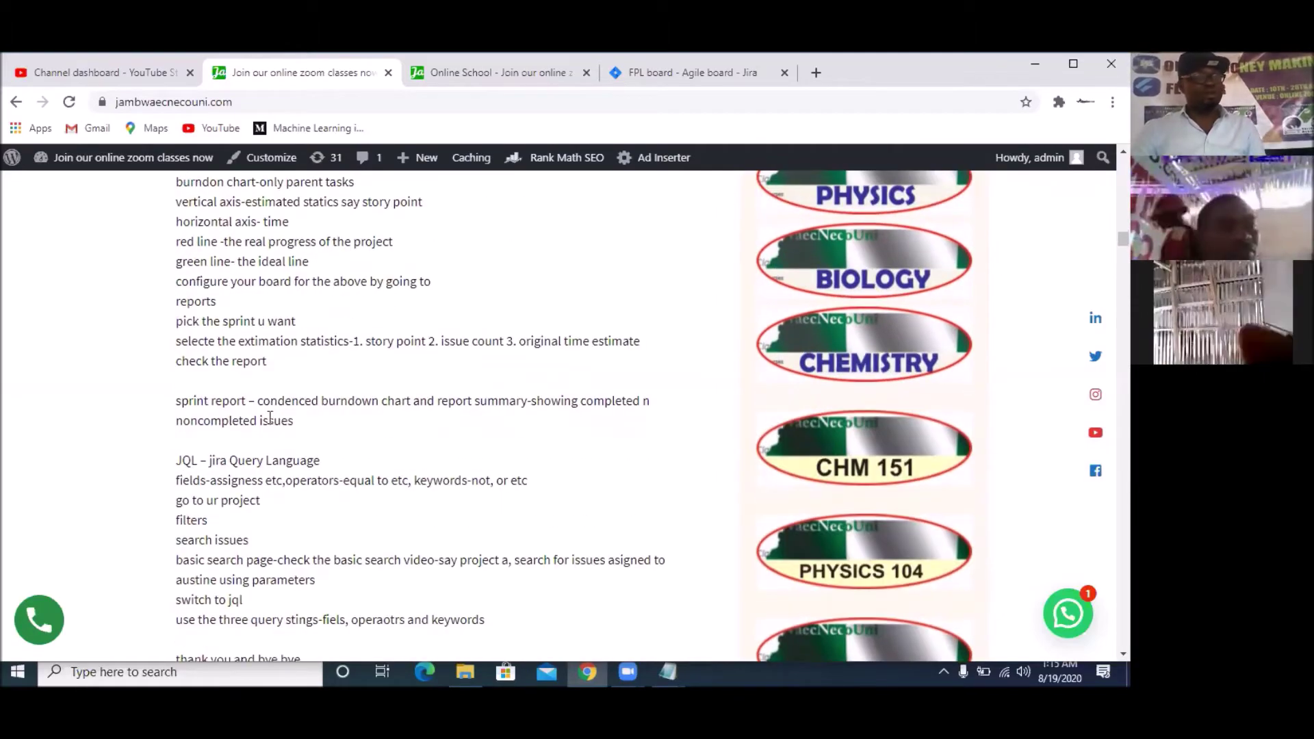
{"action": "scroll", "coordinate": [219, 363], "scroll_direction": "down", "scroll_amount": 2}
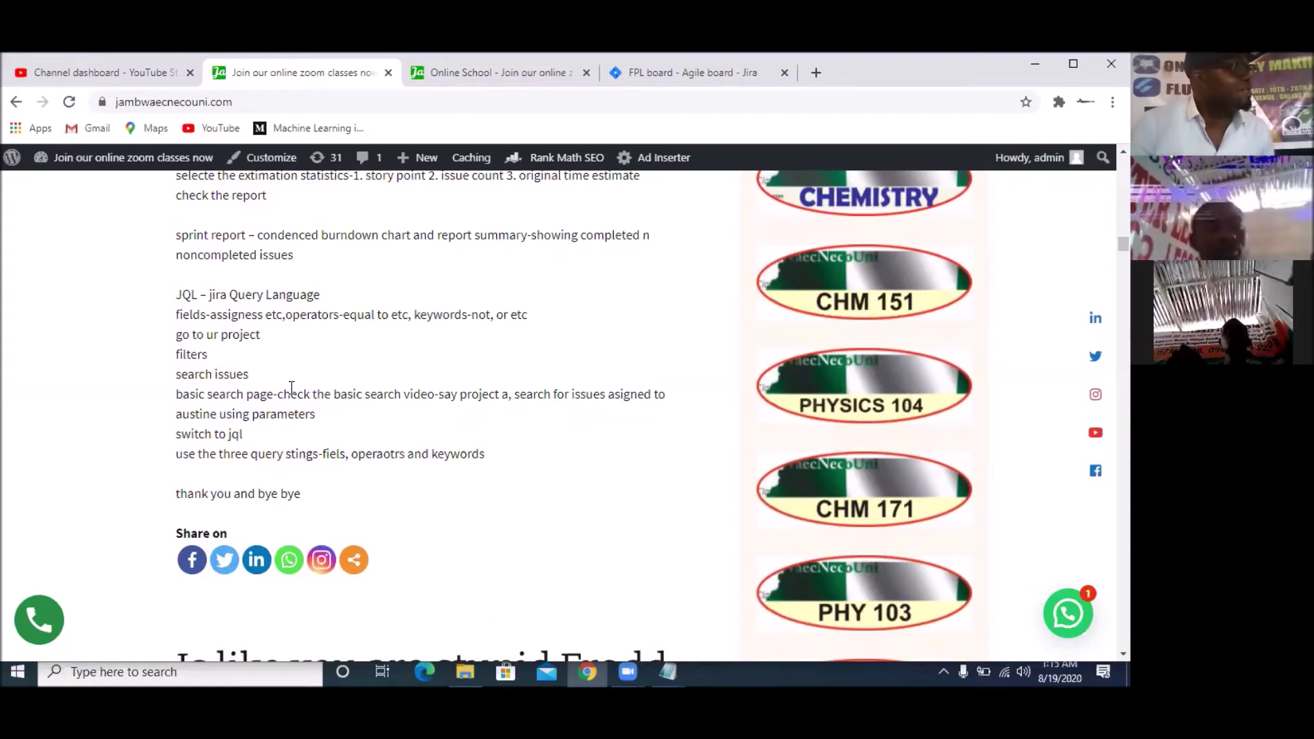
{"action": "scroll", "coordinate": [291, 387], "scroll_direction": "up", "scroll_amount": 9}
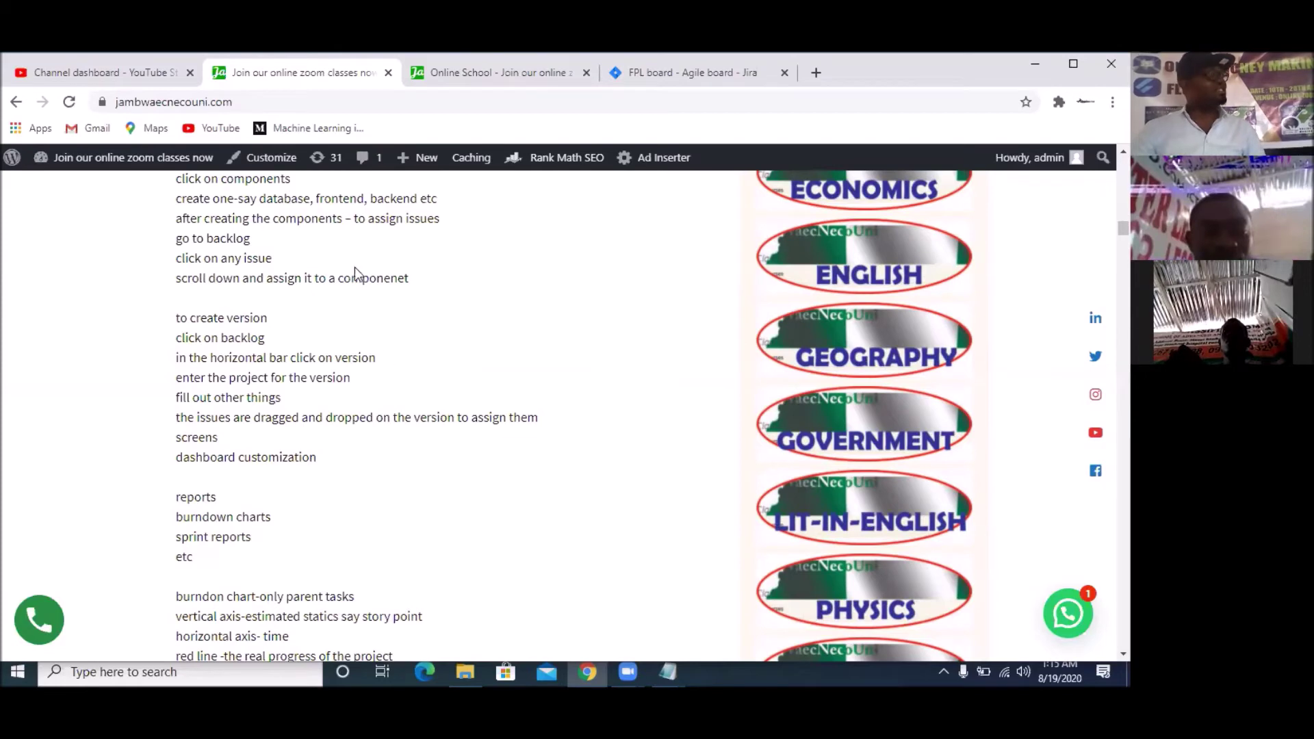
{"action": "scroll", "coordinate": [348, 340], "scroll_direction": "up", "scroll_amount": 10}
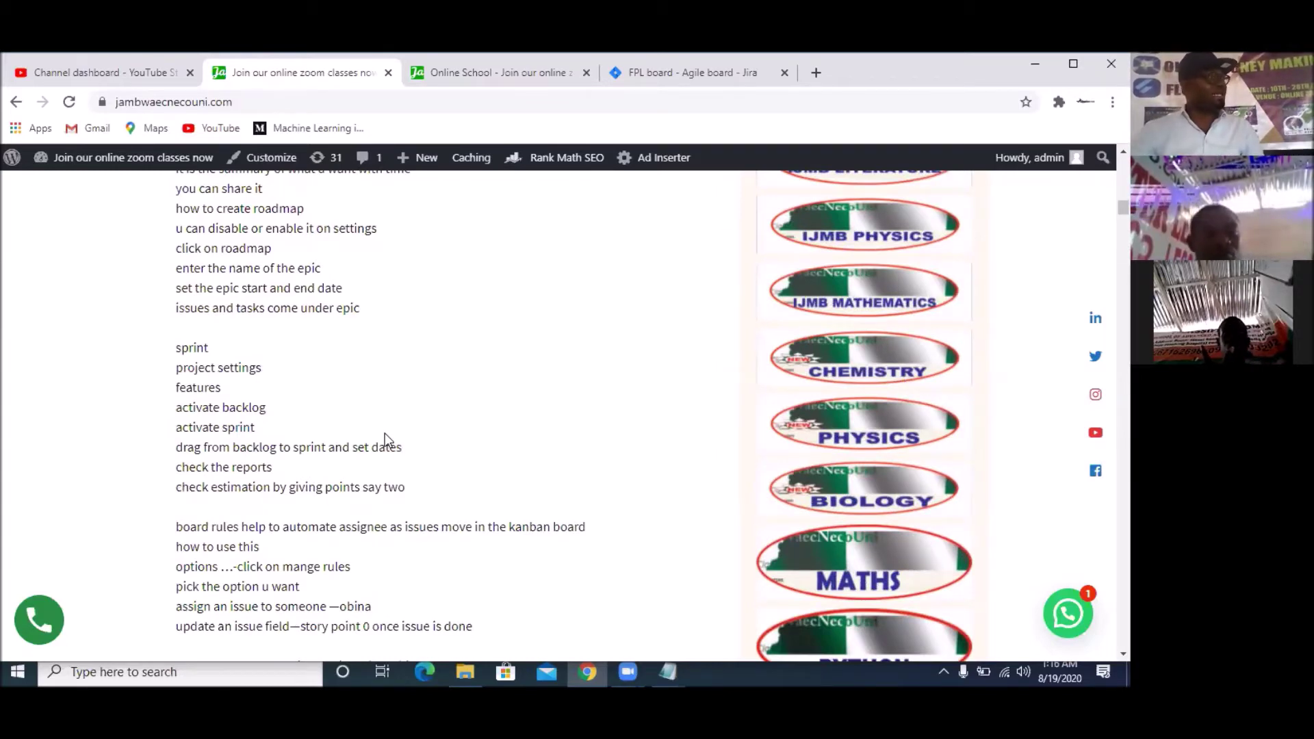
{"action": "scroll", "coordinate": [386, 438], "scroll_direction": "up", "scroll_amount": 9}
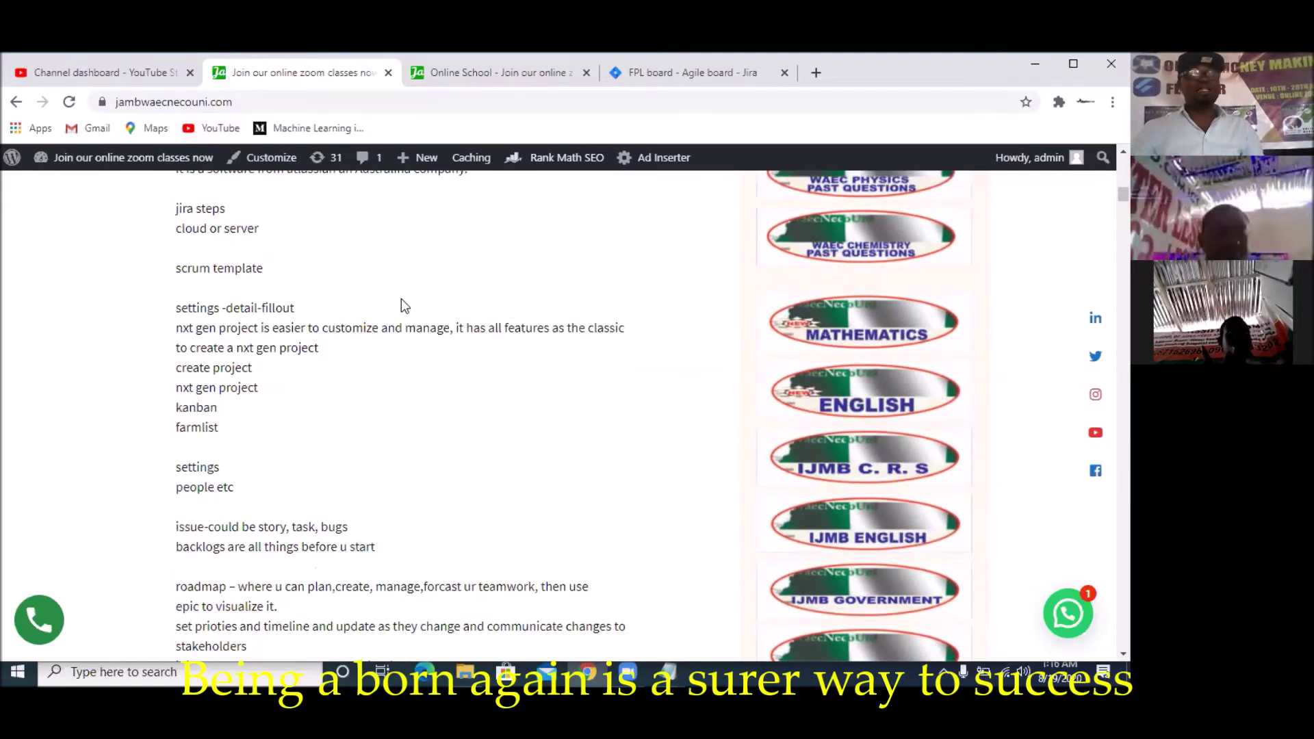
{"action": "scroll", "coordinate": [401, 301], "scroll_direction": "up", "scroll_amount": 5}
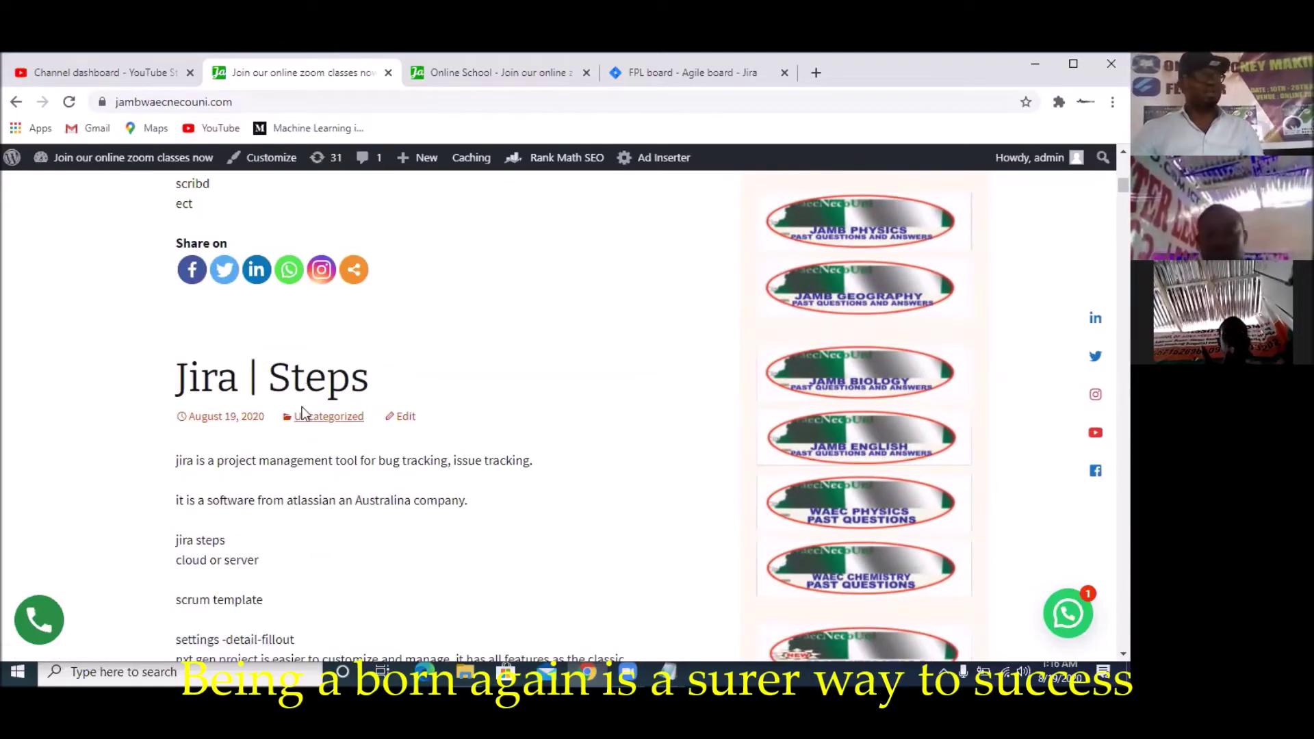
{"action": "scroll", "coordinate": [301, 413], "scroll_direction": "down", "scroll_amount": 4}
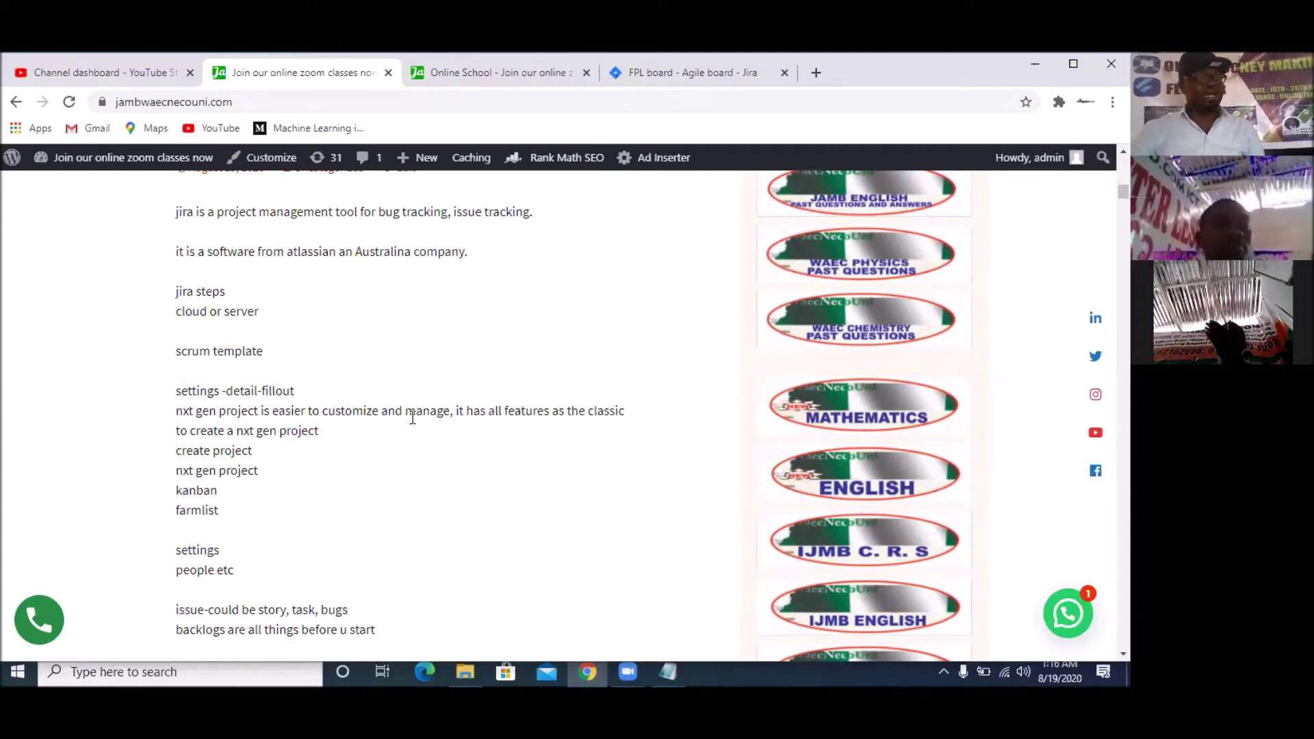
{"action": "scroll", "coordinate": [295, 349], "scroll_direction": "down", "scroll_amount": 2}
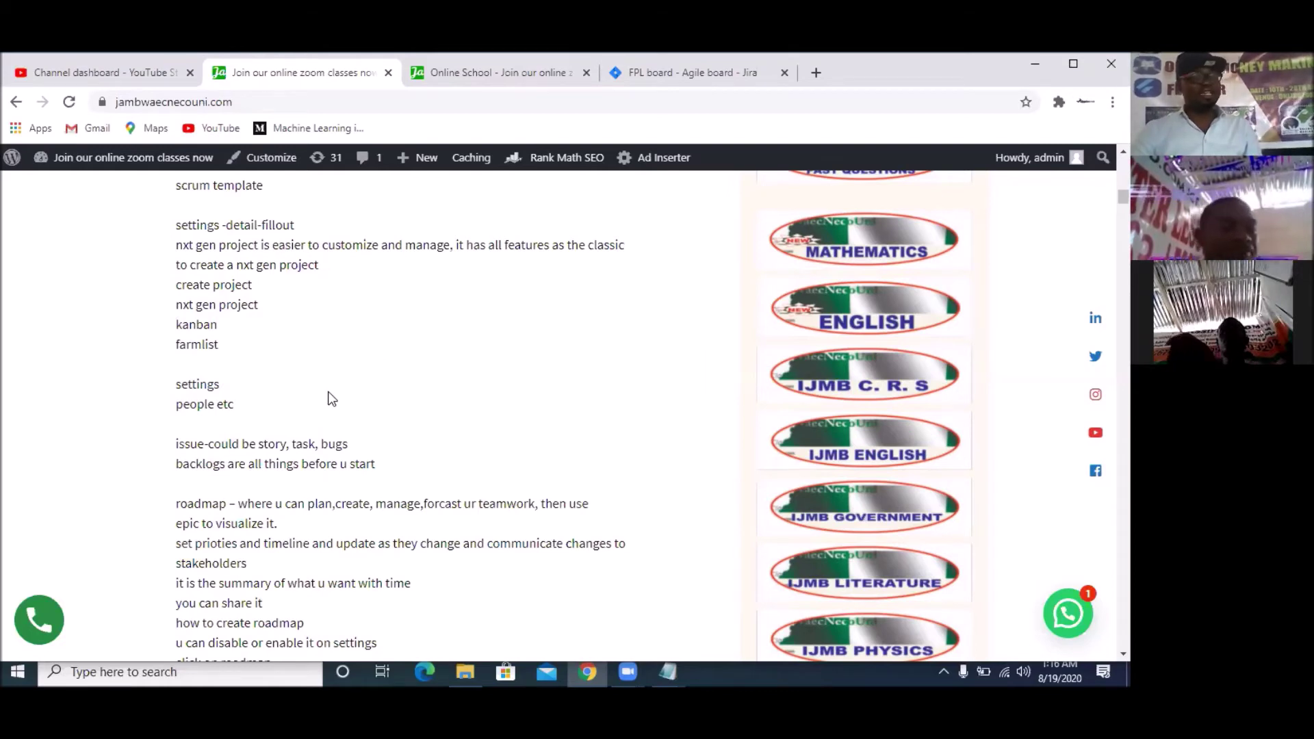
{"action": "scroll", "coordinate": [329, 397], "scroll_direction": "up", "scroll_amount": 4}
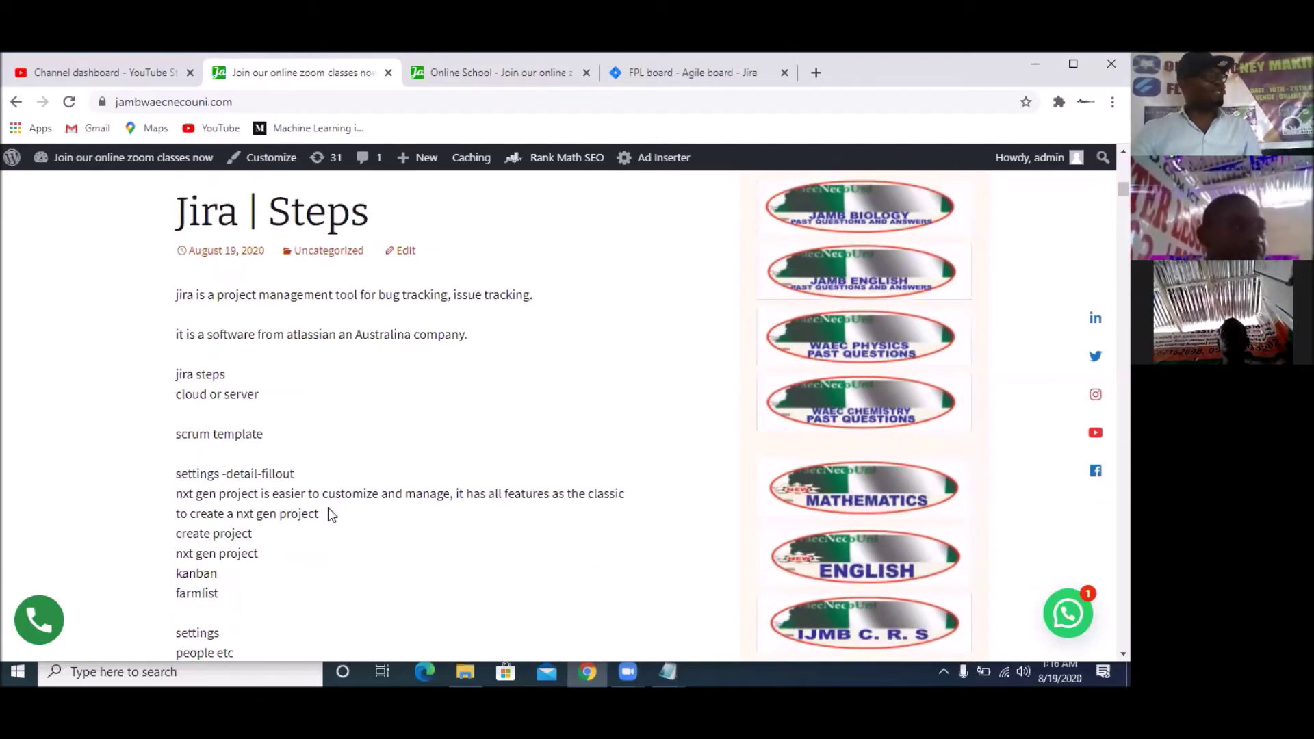
{"action": "scroll", "coordinate": [321, 531], "scroll_direction": "down", "scroll_amount": 2}
{"action": "scroll", "coordinate": [384, 487], "scroll_direction": "down", "scroll_amount": 1}
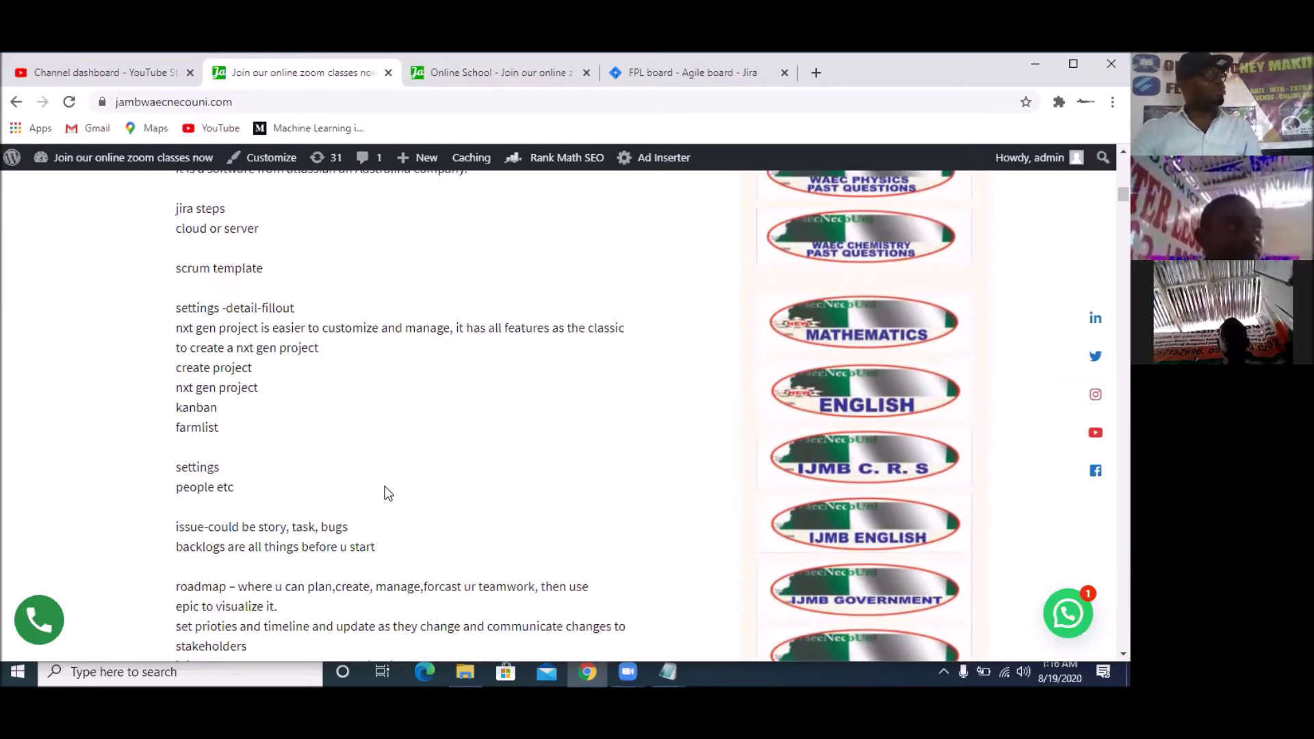
{"action": "scroll", "coordinate": [384, 487], "scroll_direction": "down", "scroll_amount": 1}
{"action": "scroll", "coordinate": [381, 482], "scroll_direction": "down", "scroll_amount": 1}
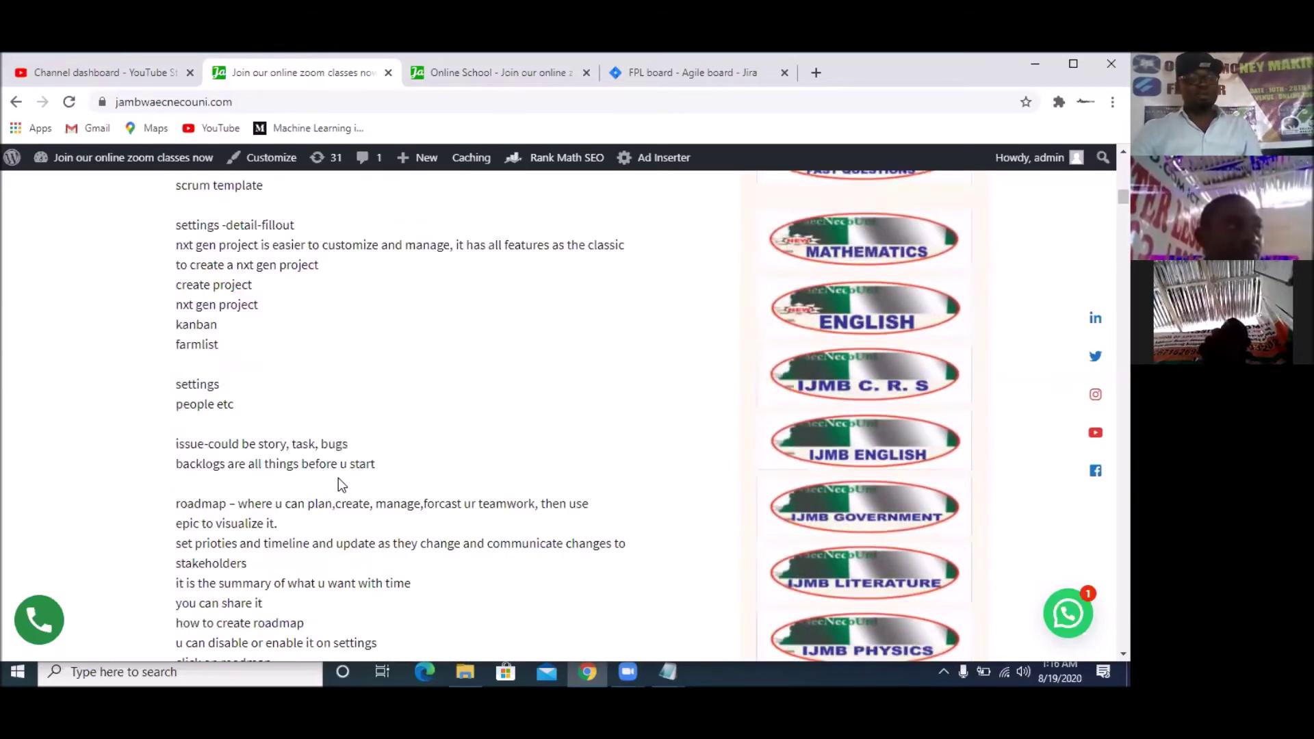
{"action": "scroll", "coordinate": [284, 410], "scroll_direction": "down", "scroll_amount": 2}
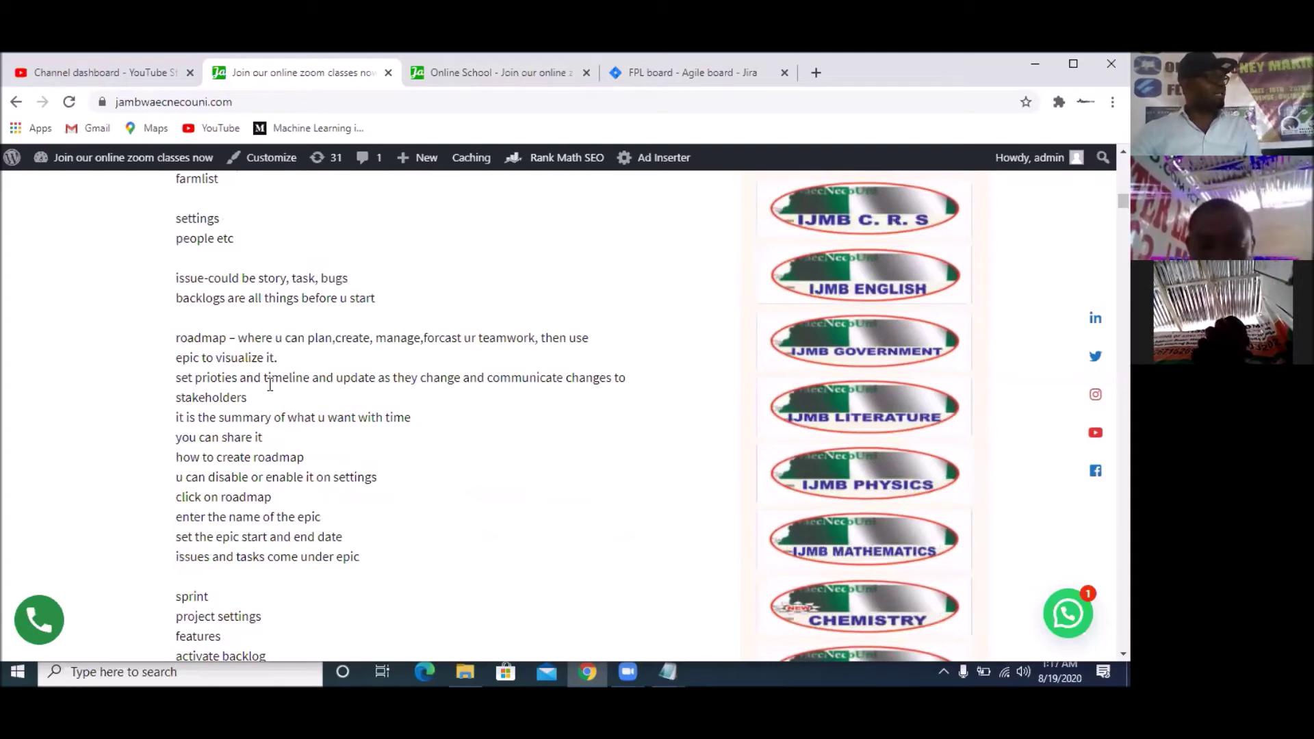
{"action": "scroll", "coordinate": [281, 429], "scroll_direction": "down", "scroll_amount": 2}
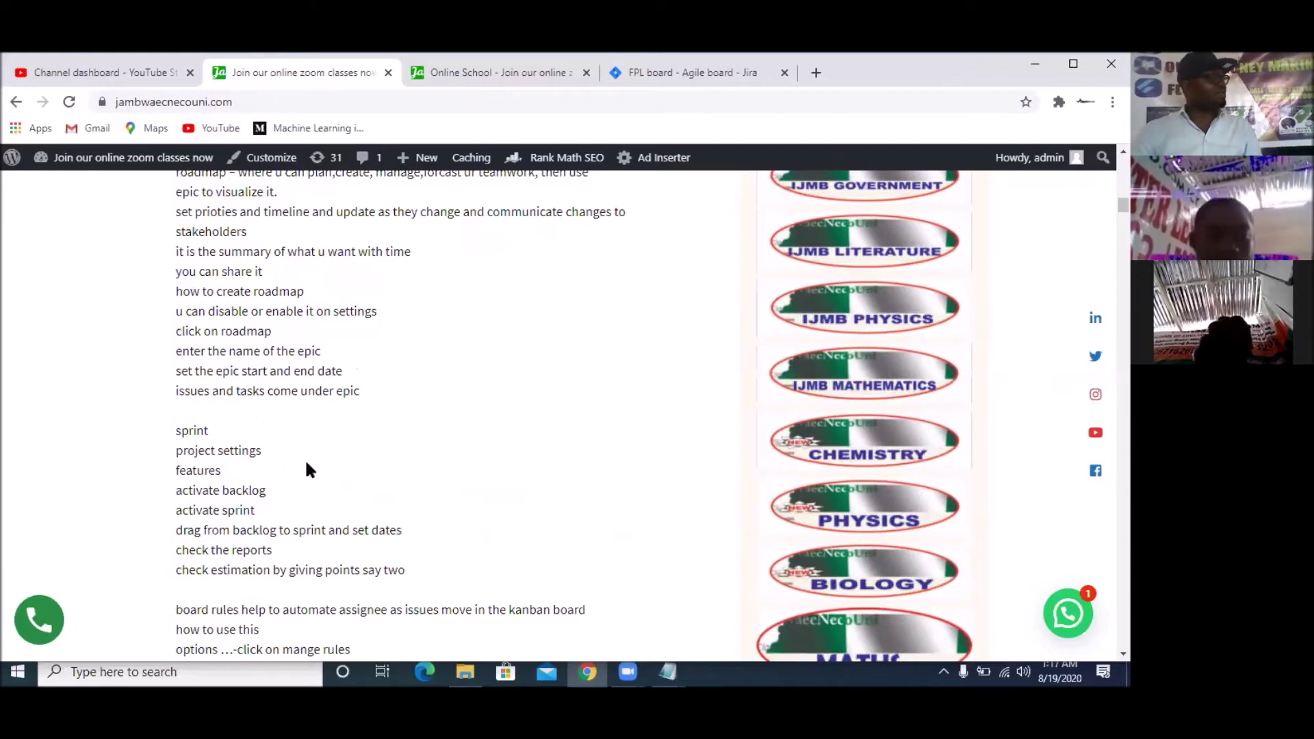
{"action": "scroll", "coordinate": [307, 463], "scroll_direction": "down", "scroll_amount": 4}
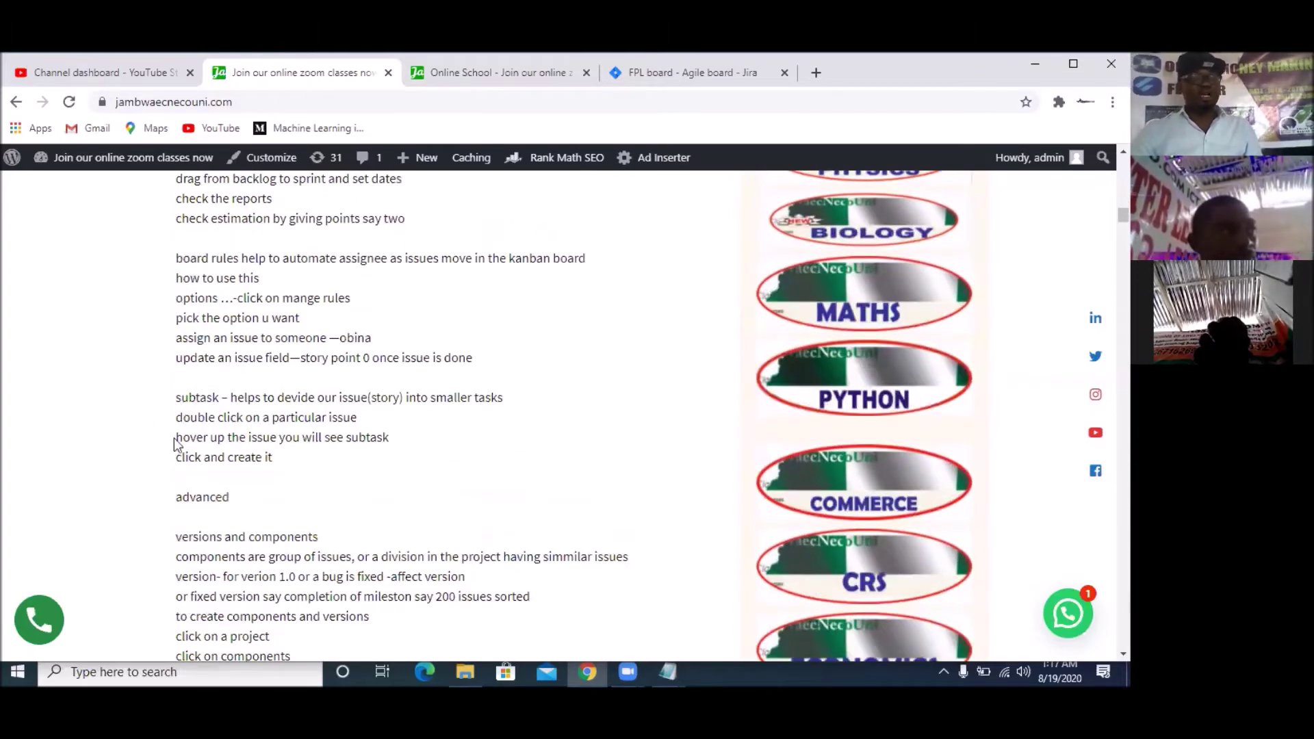
{"action": "scroll", "coordinate": [346, 555], "scroll_direction": "down", "scroll_amount": 1}
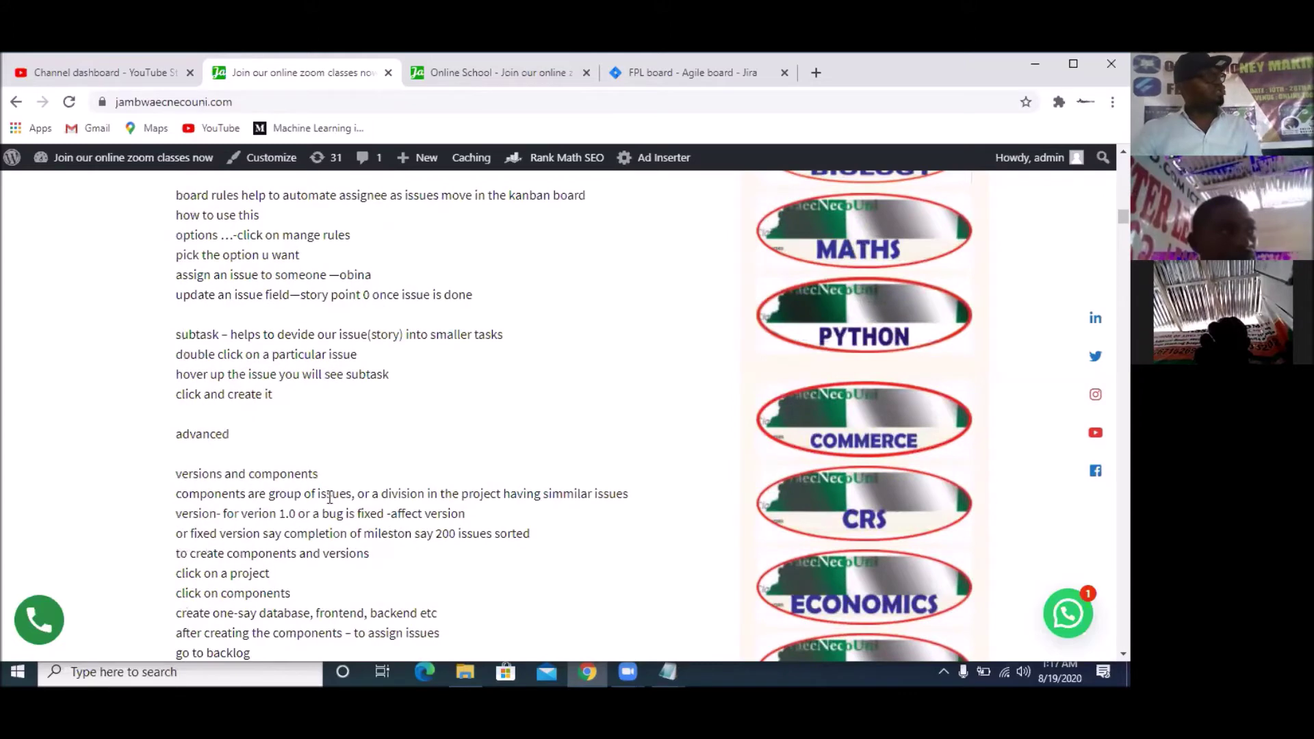
{"action": "scroll", "coordinate": [328, 496], "scroll_direction": "down", "scroll_amount": 1}
{"action": "scroll", "coordinate": [328, 496], "scroll_direction": "down", "scroll_amount": 1}
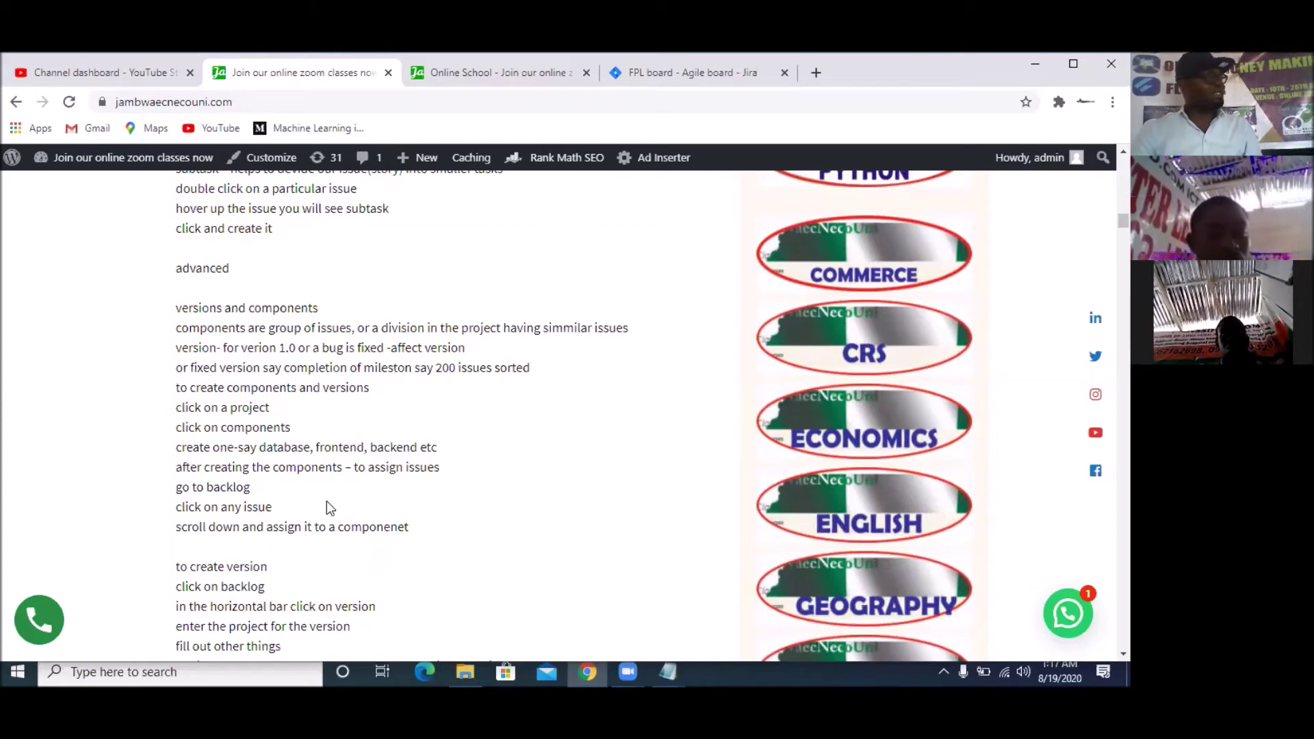
{"action": "scroll", "coordinate": [364, 356], "scroll_direction": "down", "scroll_amount": 3}
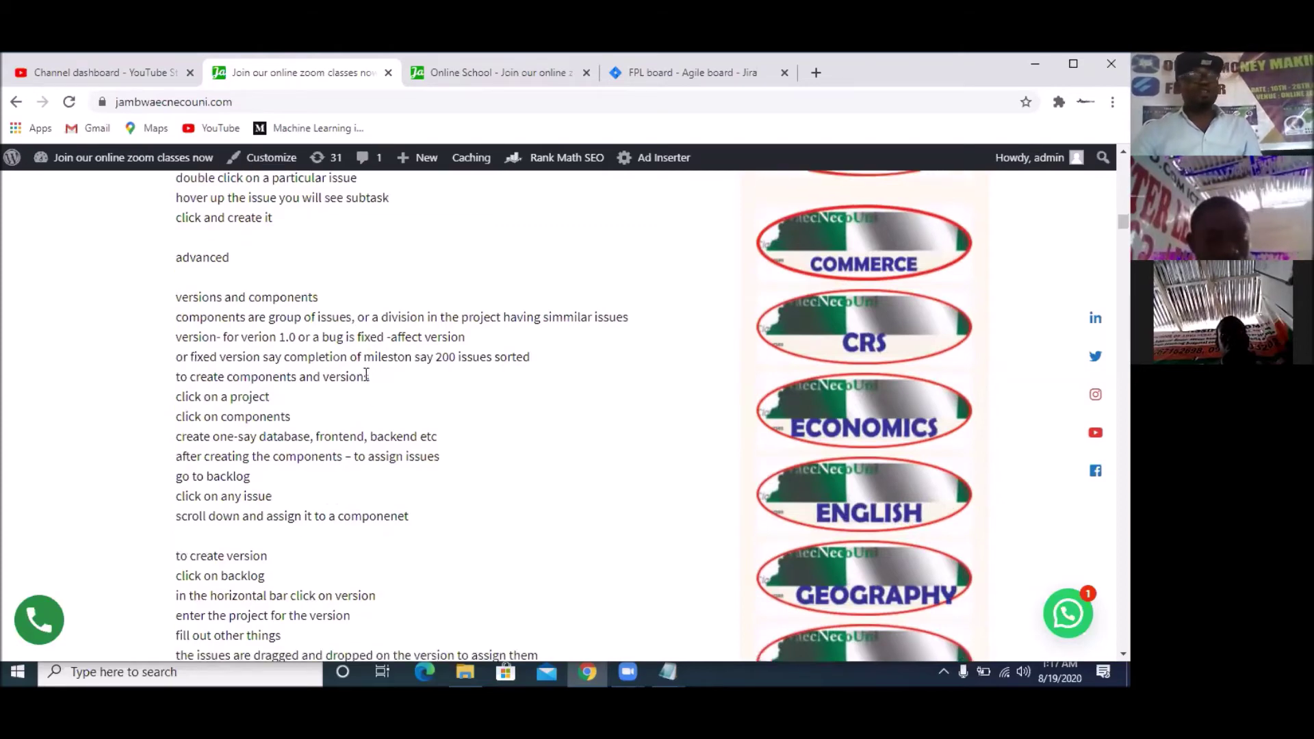
{"action": "scroll", "coordinate": [296, 249], "scroll_direction": "down", "scroll_amount": 5}
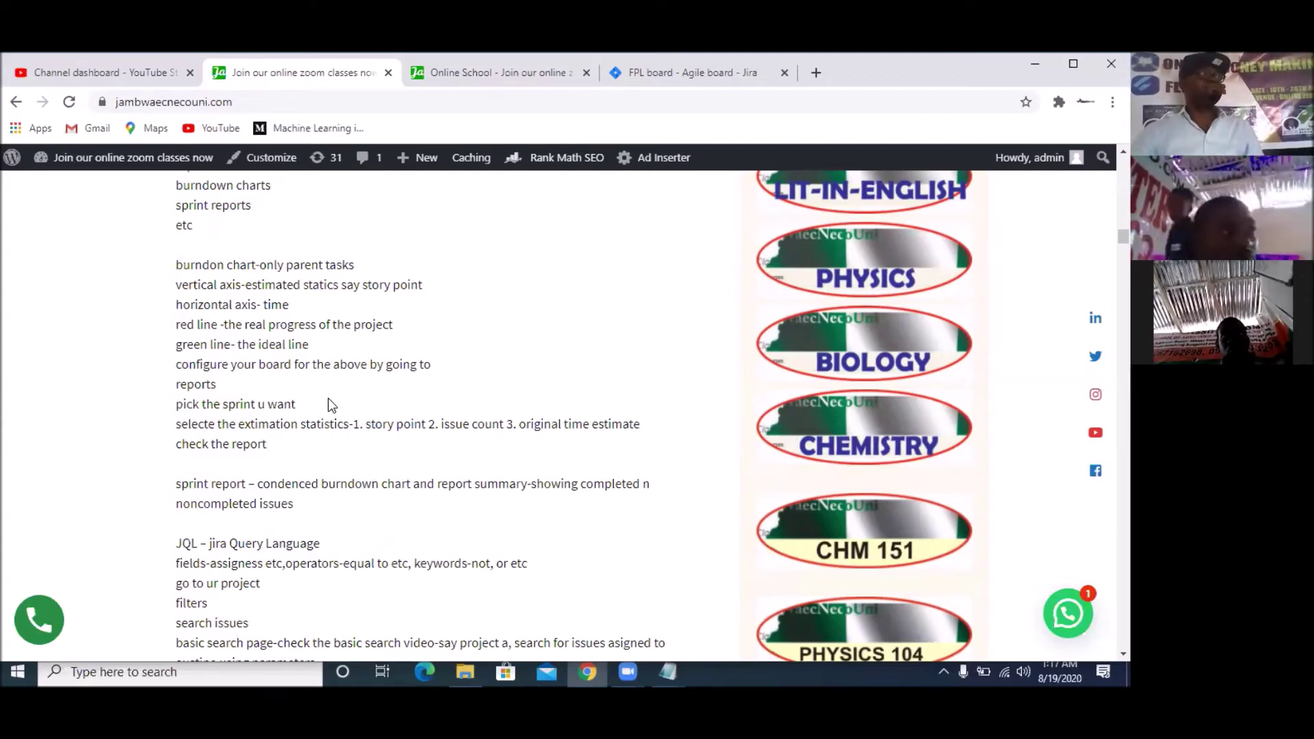
{"action": "scroll", "coordinate": [330, 401], "scroll_direction": "up", "scroll_amount": 10}
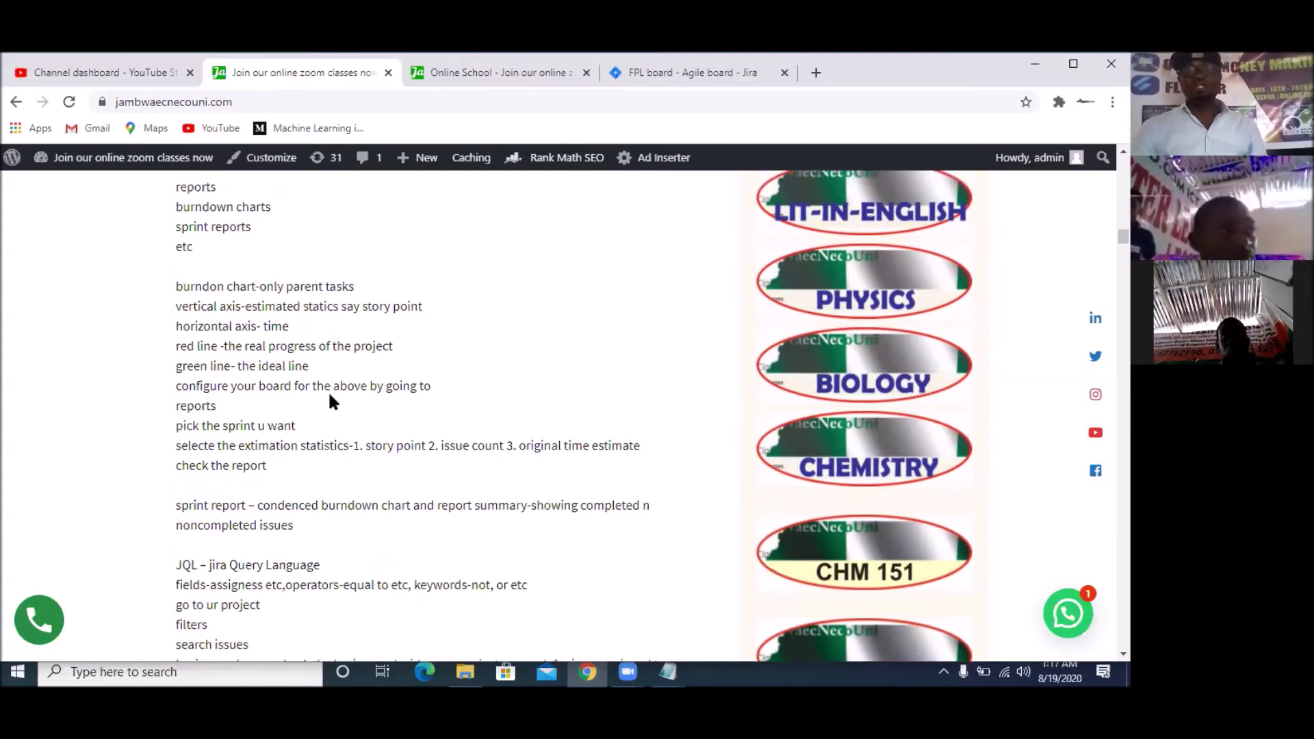
{"action": "left_click", "coordinate": [674, 80]}
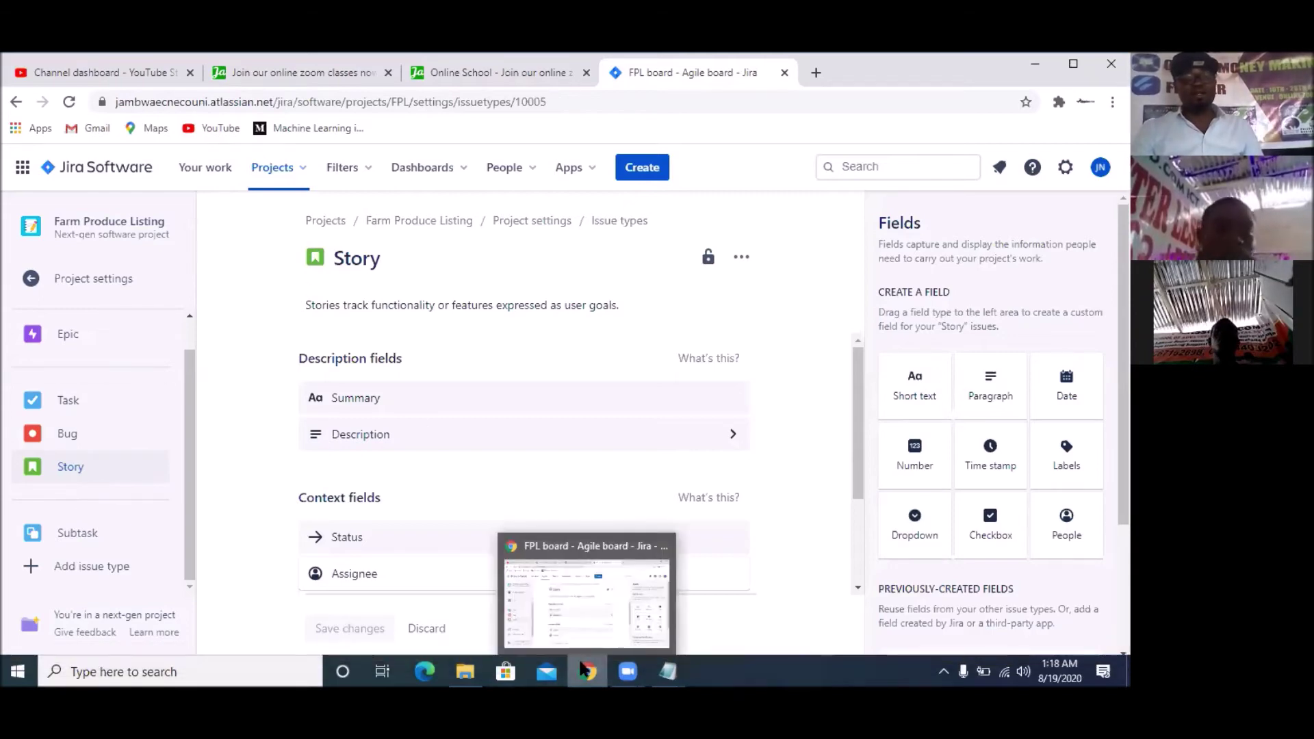
{"action": "left_click", "coordinate": [308, 73]}
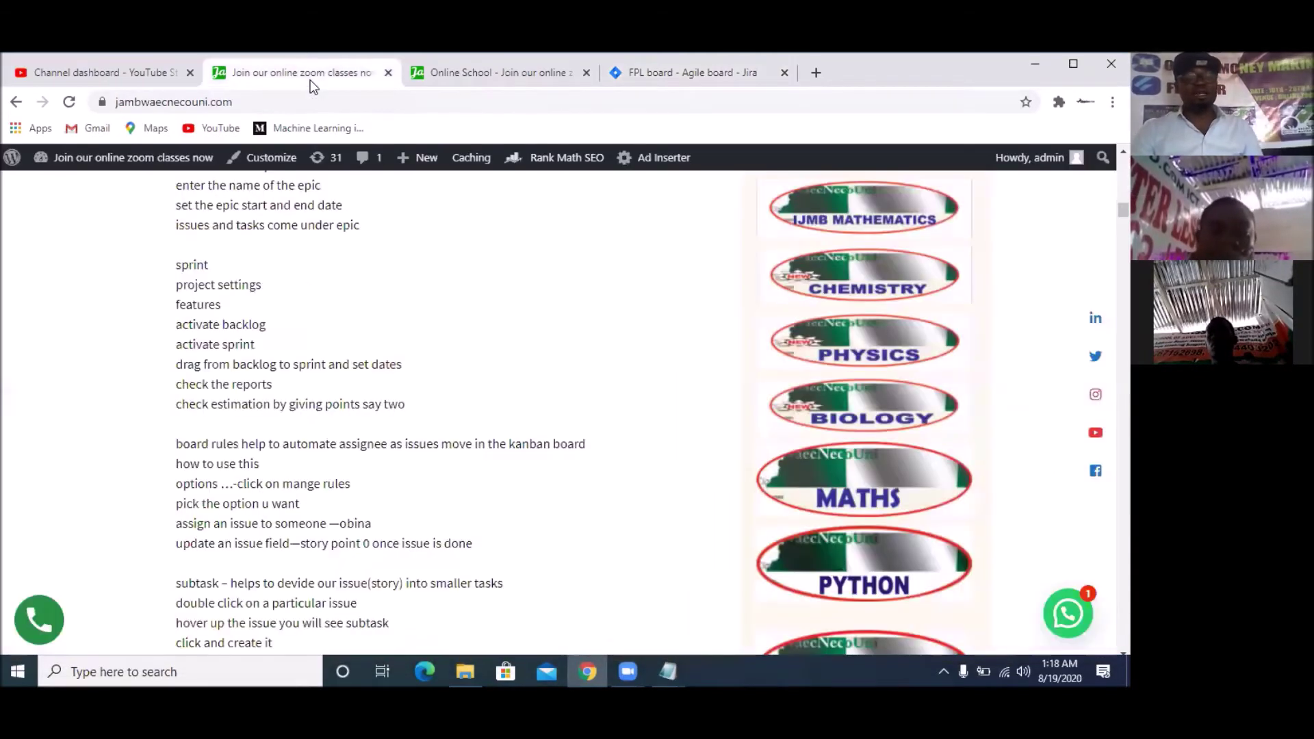
{"action": "scroll", "coordinate": [381, 311], "scroll_direction": "up", "scroll_amount": 6}
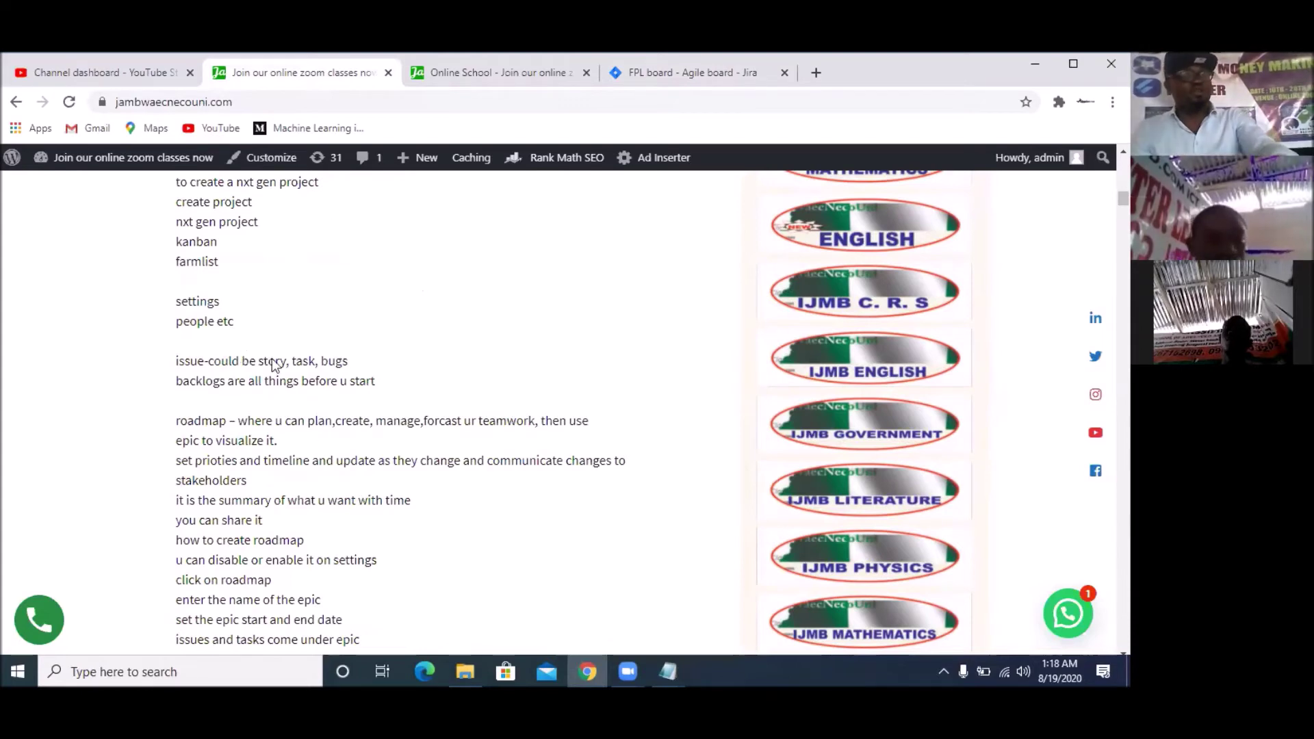
{"action": "scroll", "coordinate": [300, 447], "scroll_direction": "up", "scroll_amount": 2}
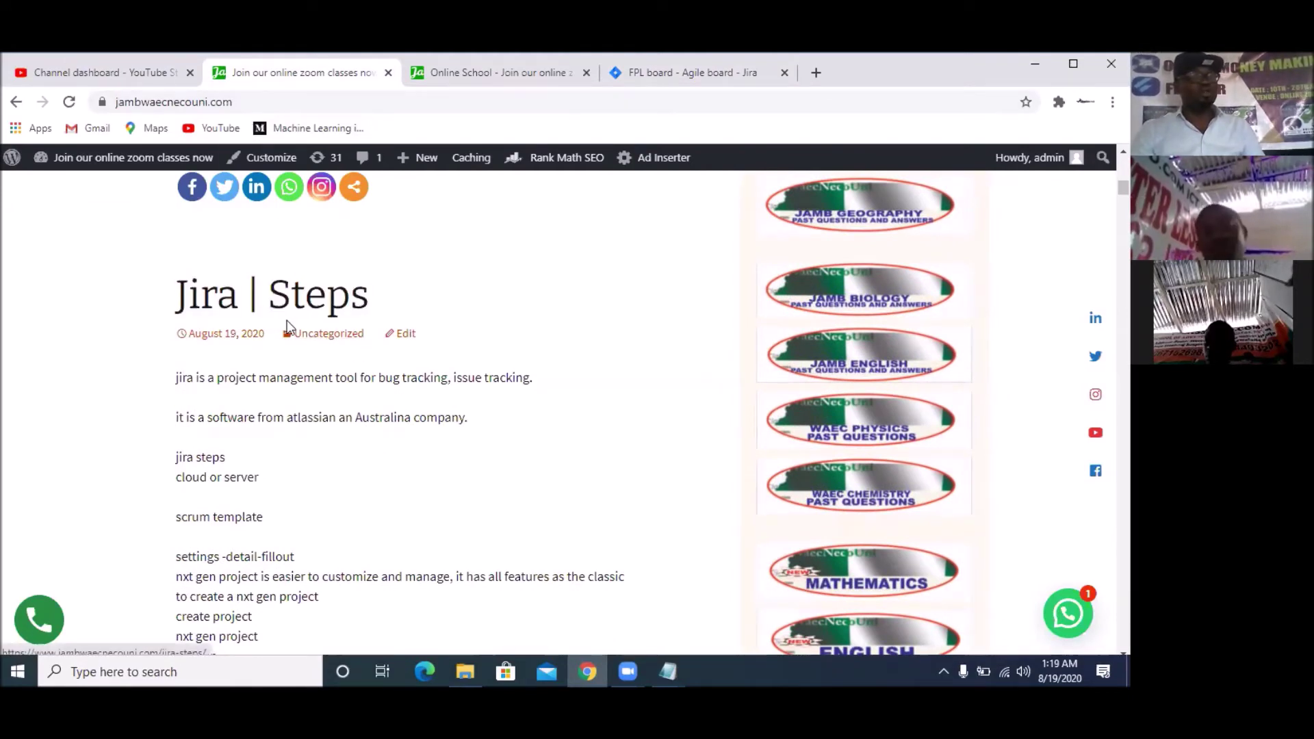
{"action": "scroll", "coordinate": [294, 320], "scroll_direction": "down", "scroll_amount": 1}
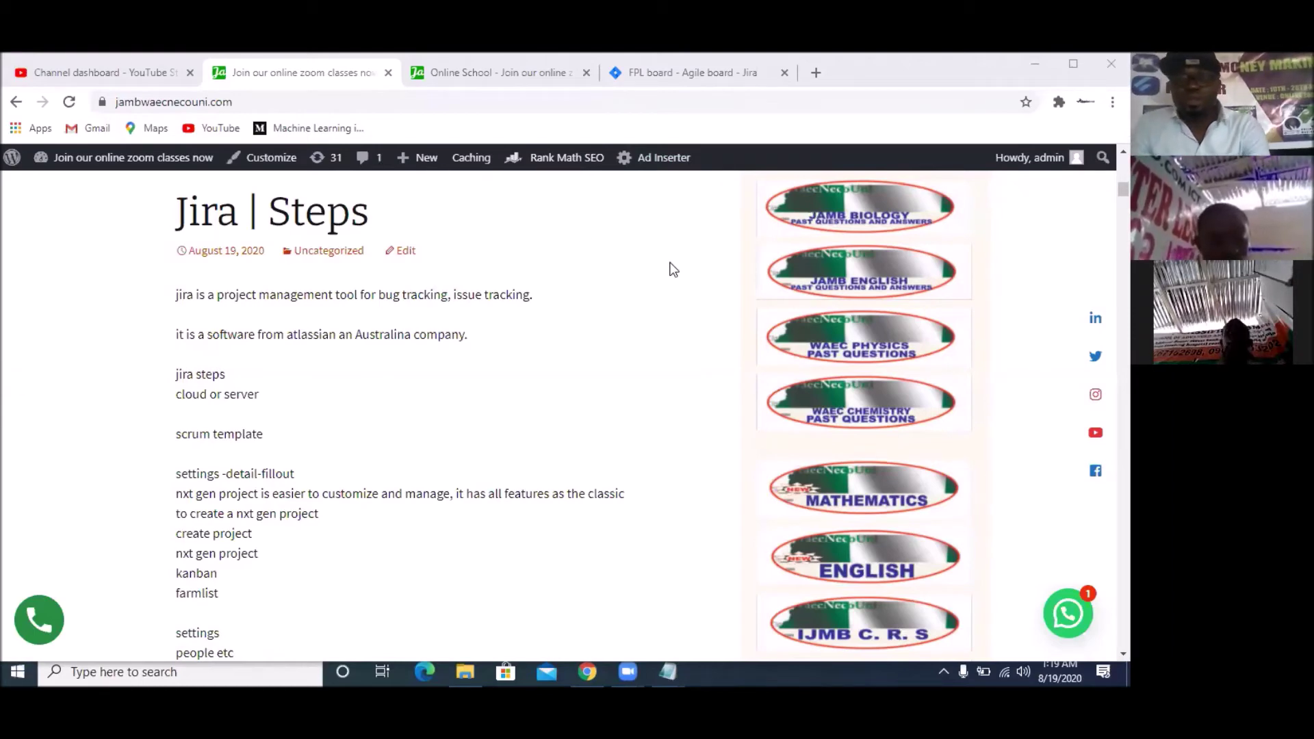
Return to the FPL Jira tab and show the project's Features settings
{"action": "left_click", "coordinate": [765, 81]}
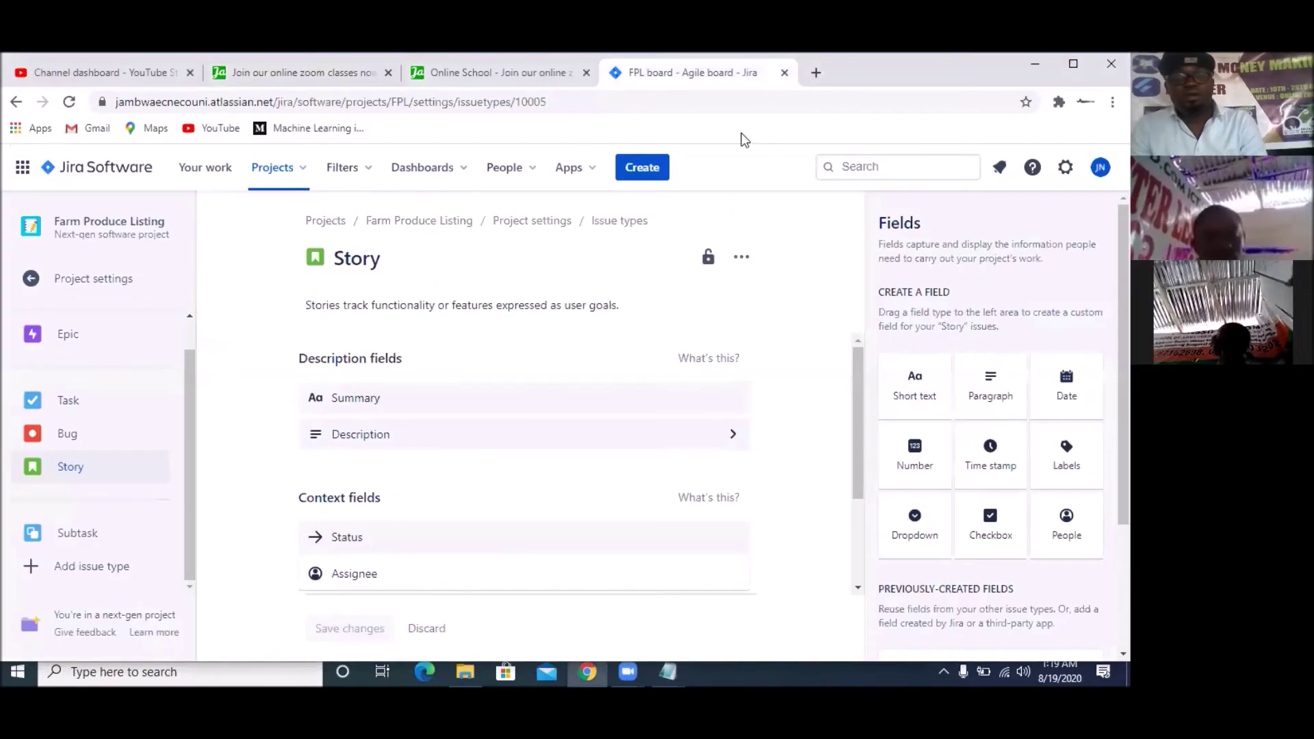
{"action": "left_click", "coordinate": [82, 283]}
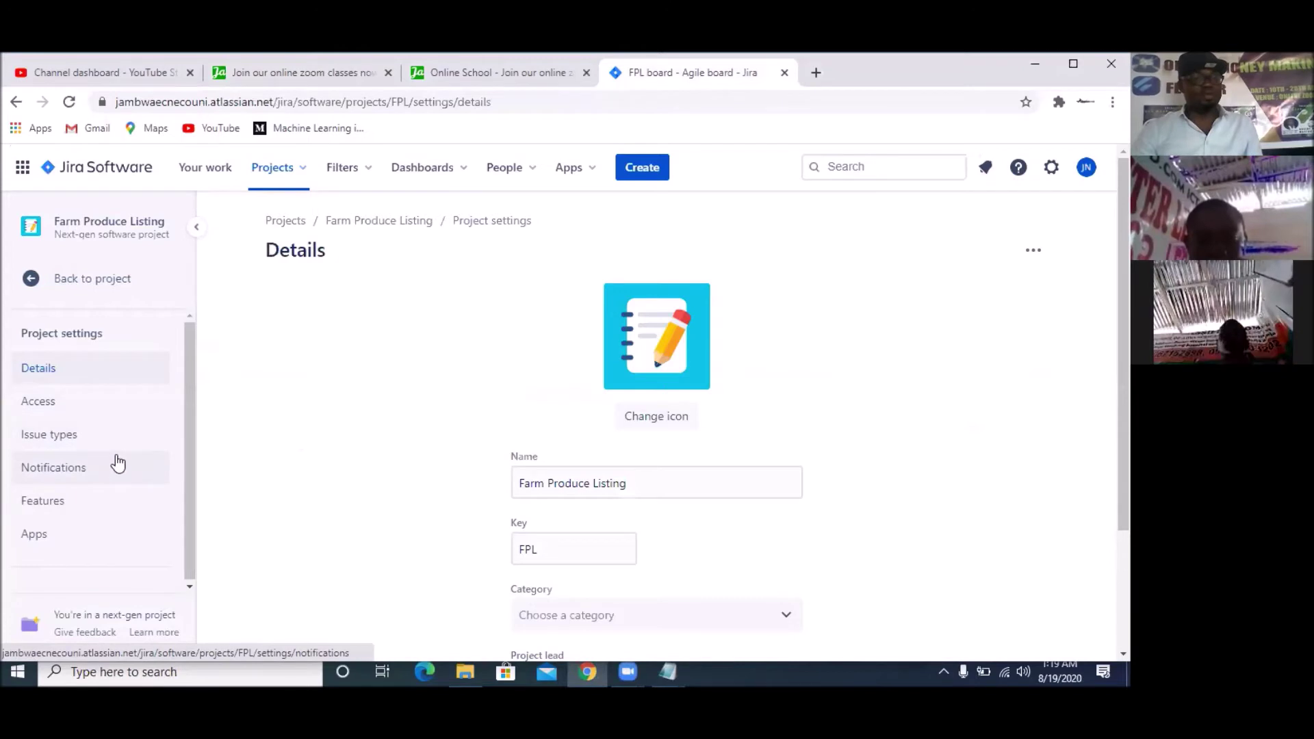
{"action": "left_click", "coordinate": [57, 508]}
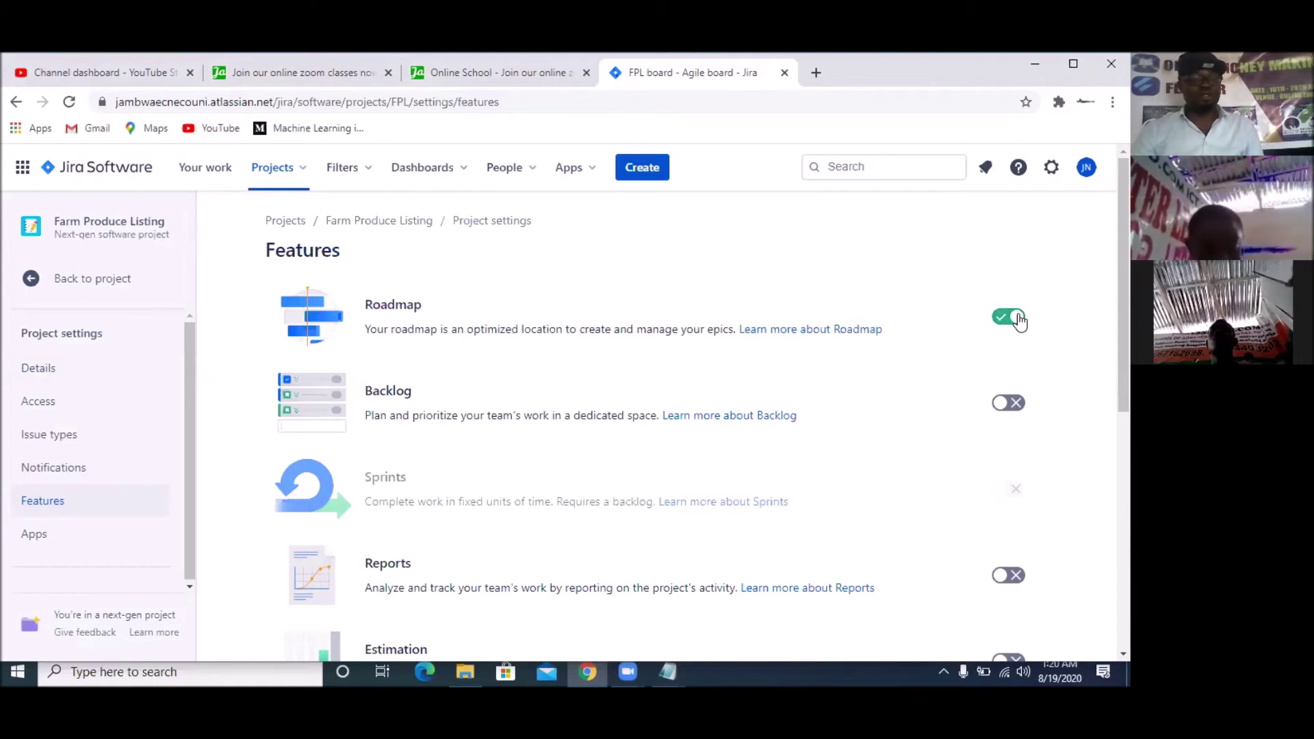
Toggle Backlog on and back off, then enable the Reports feature
{"action": "left_click", "coordinate": [1009, 403]}
{"action": "left_click", "coordinate": [1008, 403]}
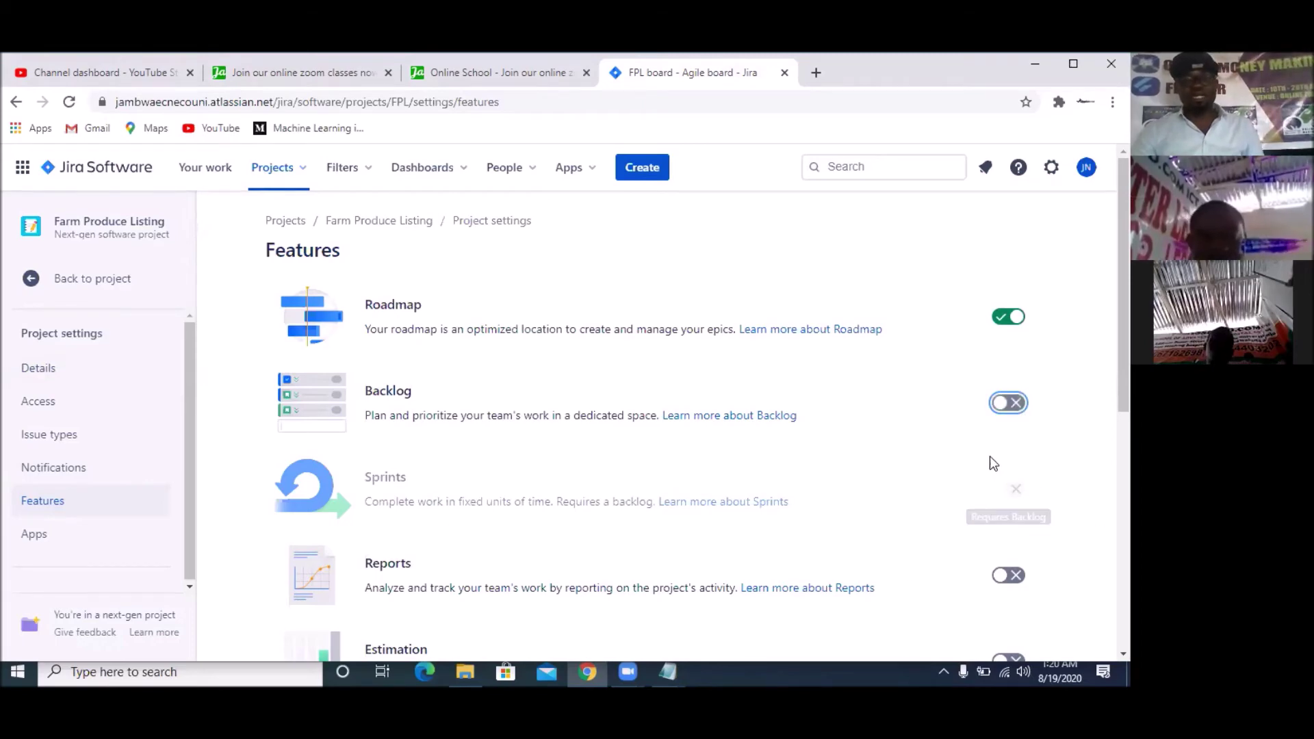
{"action": "scroll", "coordinate": [992, 462], "scroll_direction": "down", "scroll_amount": 3}
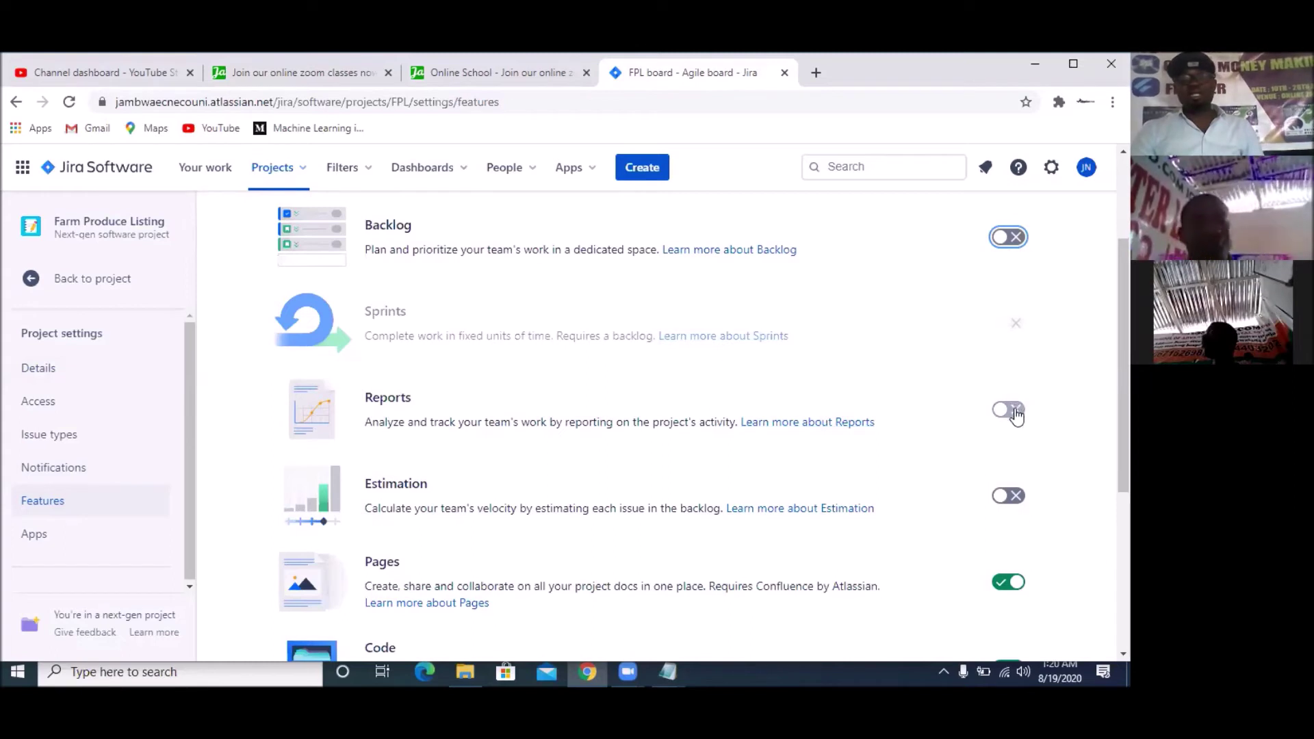
{"action": "left_click", "coordinate": [1010, 411]}
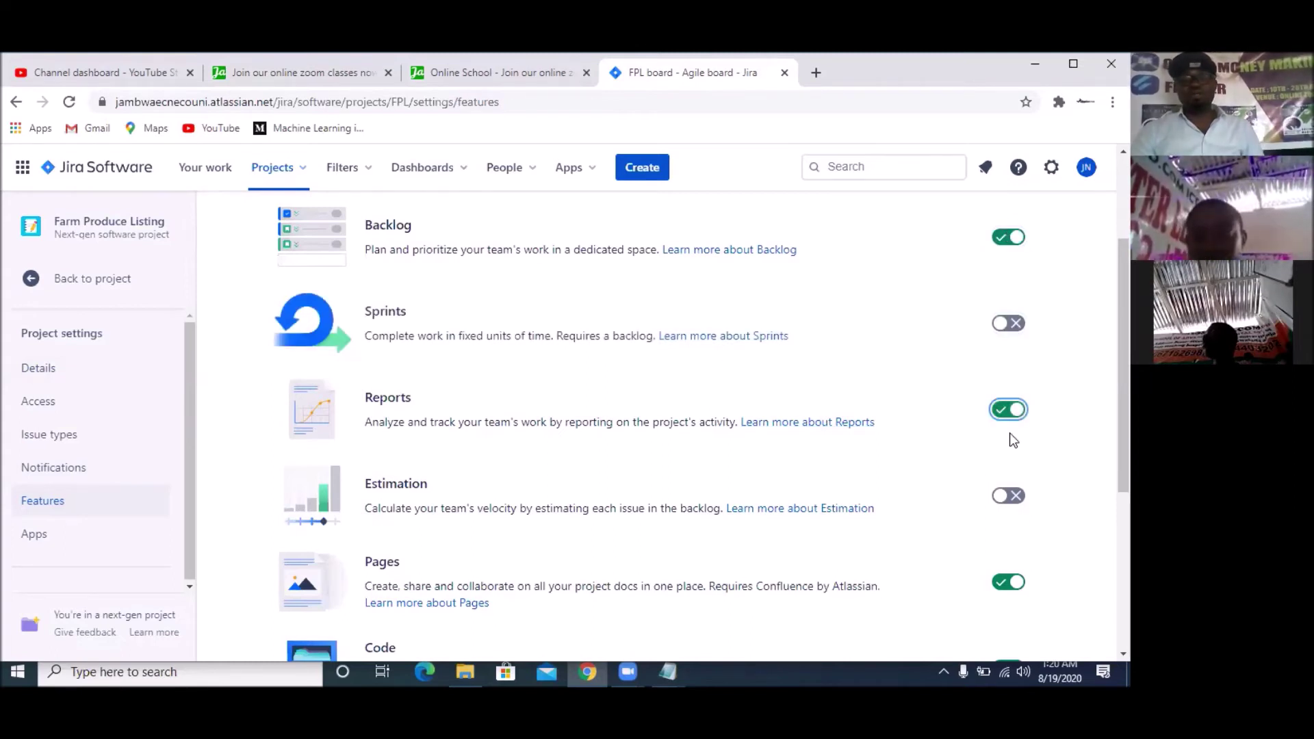
Turn on Sprints and Estimation, check the feature list, and return to the project
{"action": "left_click", "coordinate": [1019, 331]}
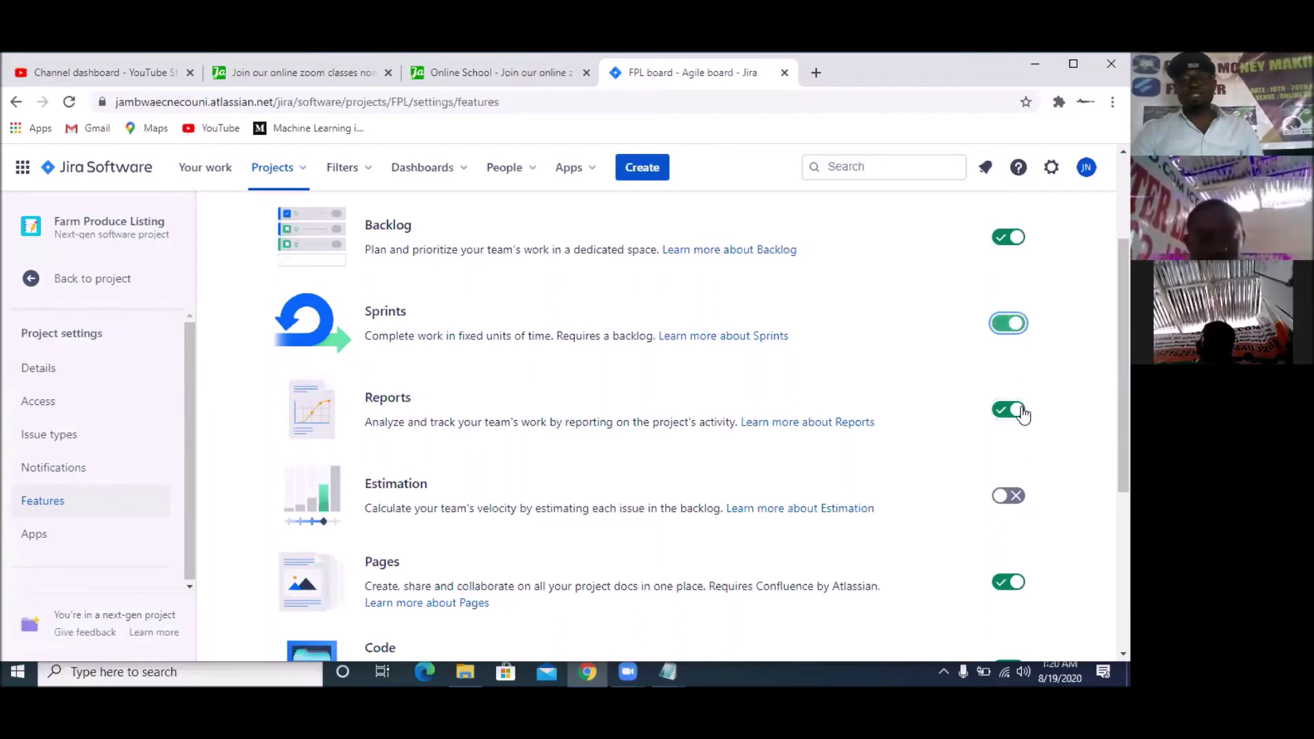
{"action": "left_click", "coordinate": [1020, 506]}
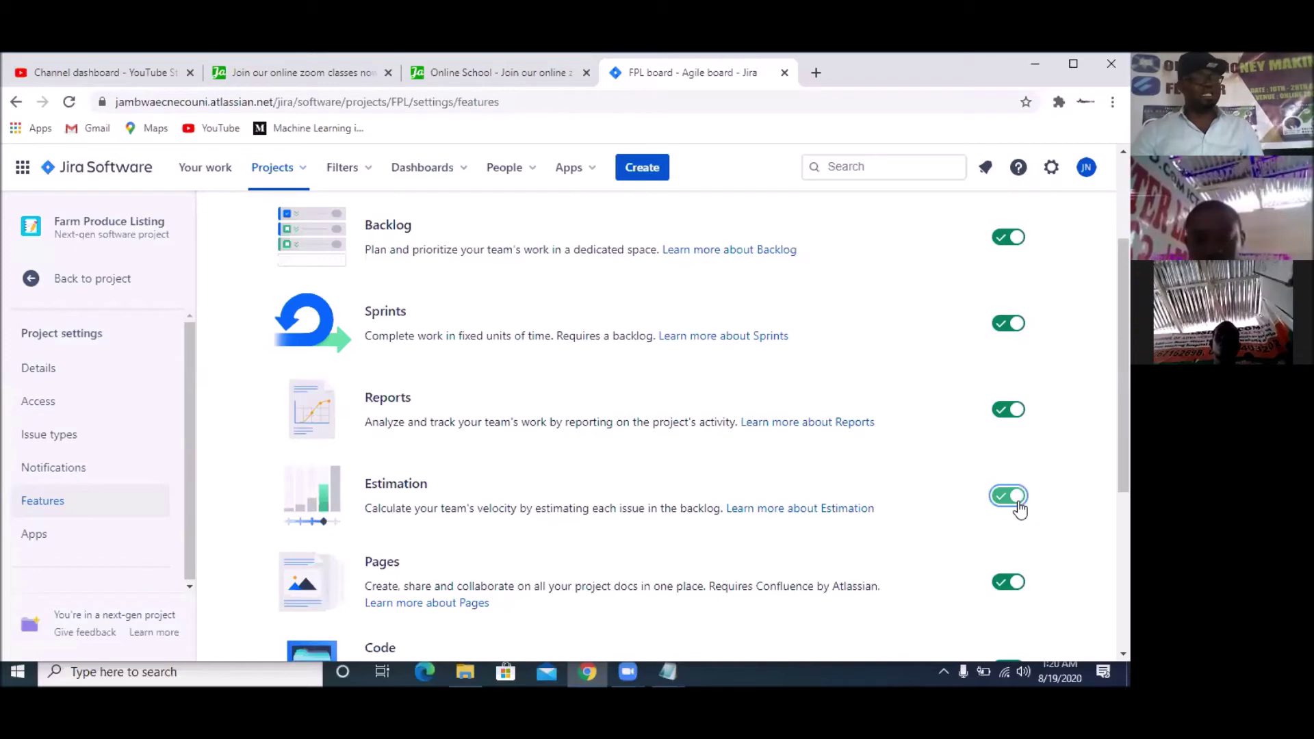
{"action": "scroll", "coordinate": [1019, 507], "scroll_direction": "down", "scroll_amount": 2}
{"action": "scroll", "coordinate": [1020, 510], "scroll_direction": "down", "scroll_amount": 3}
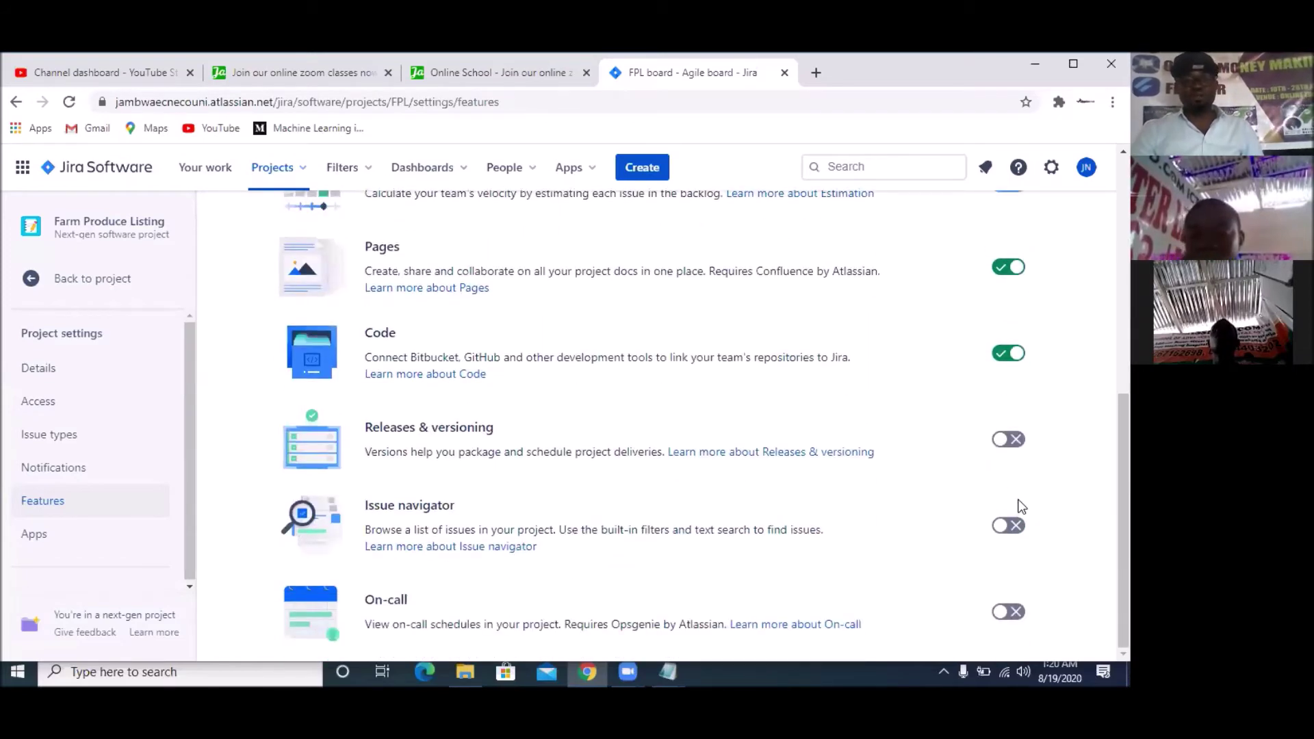
{"action": "scroll", "coordinate": [1013, 438], "scroll_direction": "up", "scroll_amount": 3}
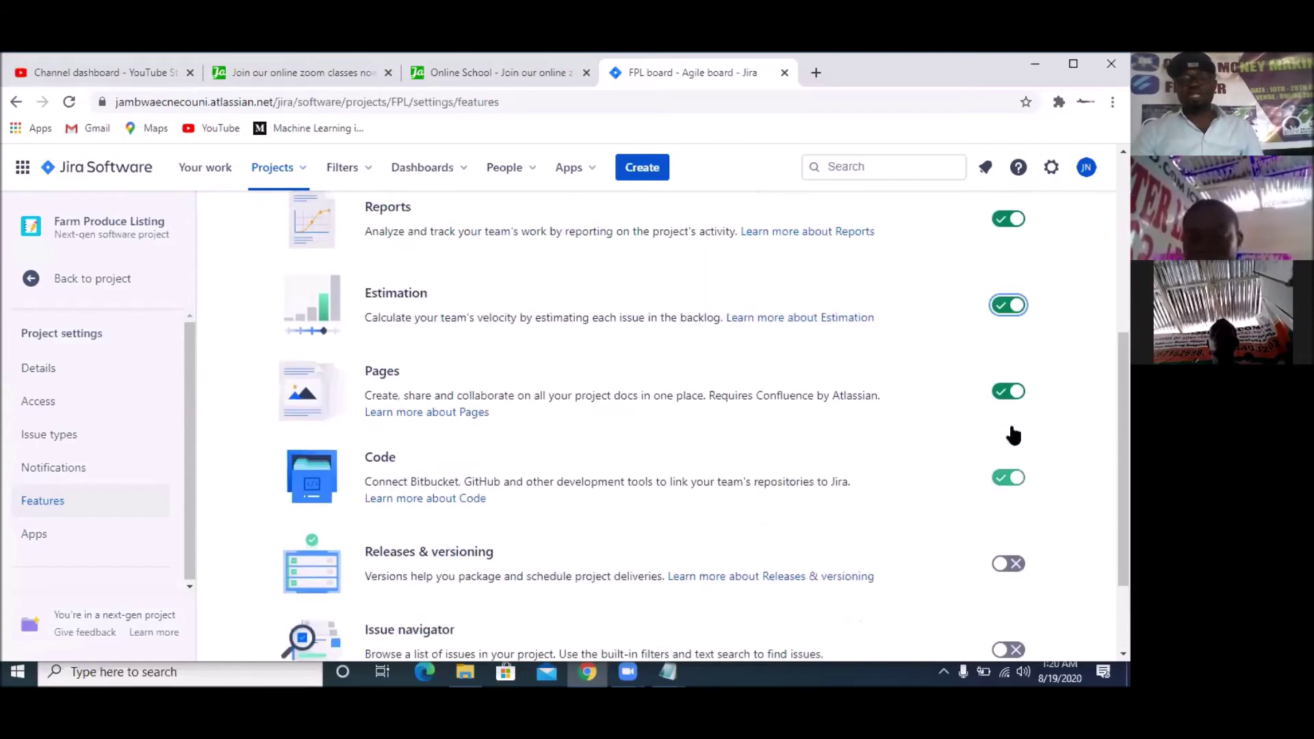
{"action": "scroll", "coordinate": [1043, 306], "scroll_direction": "up", "scroll_amount": 5}
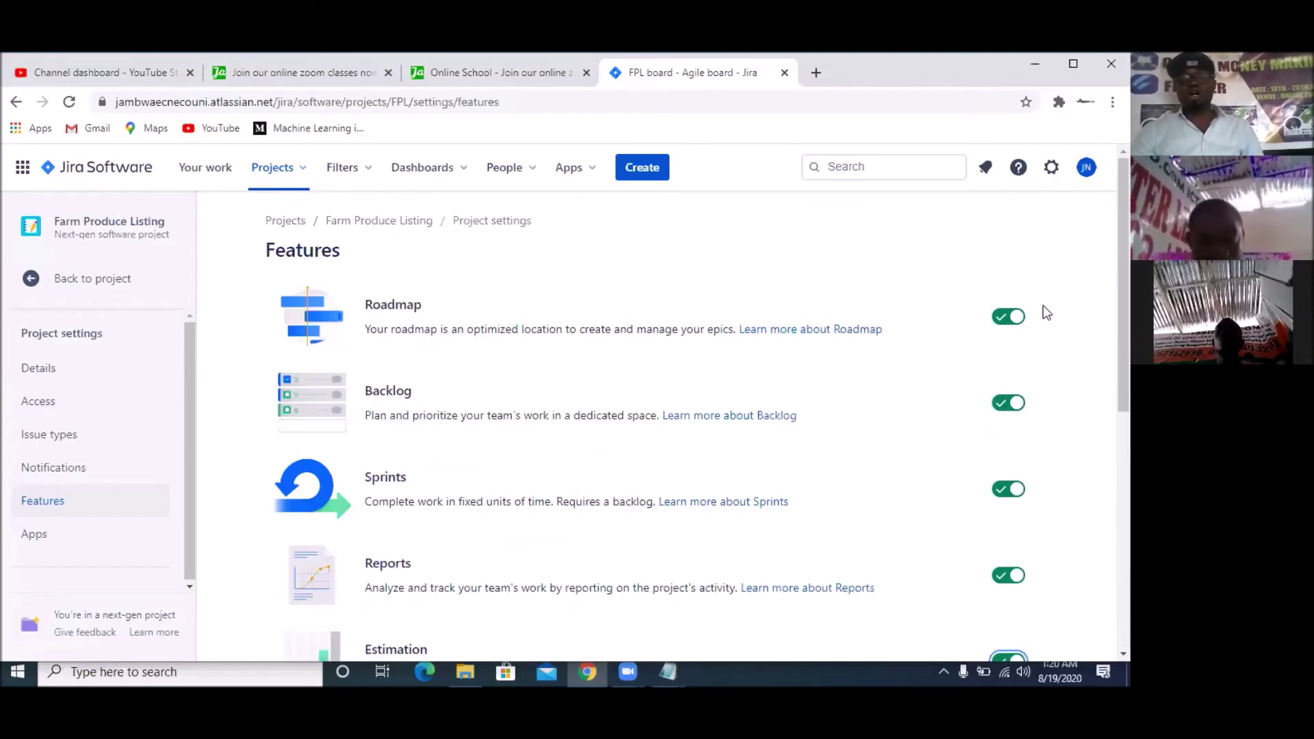
{"action": "scroll", "coordinate": [1069, 503], "scroll_direction": "down", "scroll_amount": 4}
{"action": "scroll", "coordinate": [1054, 572], "scroll_direction": "down", "scroll_amount": 1}
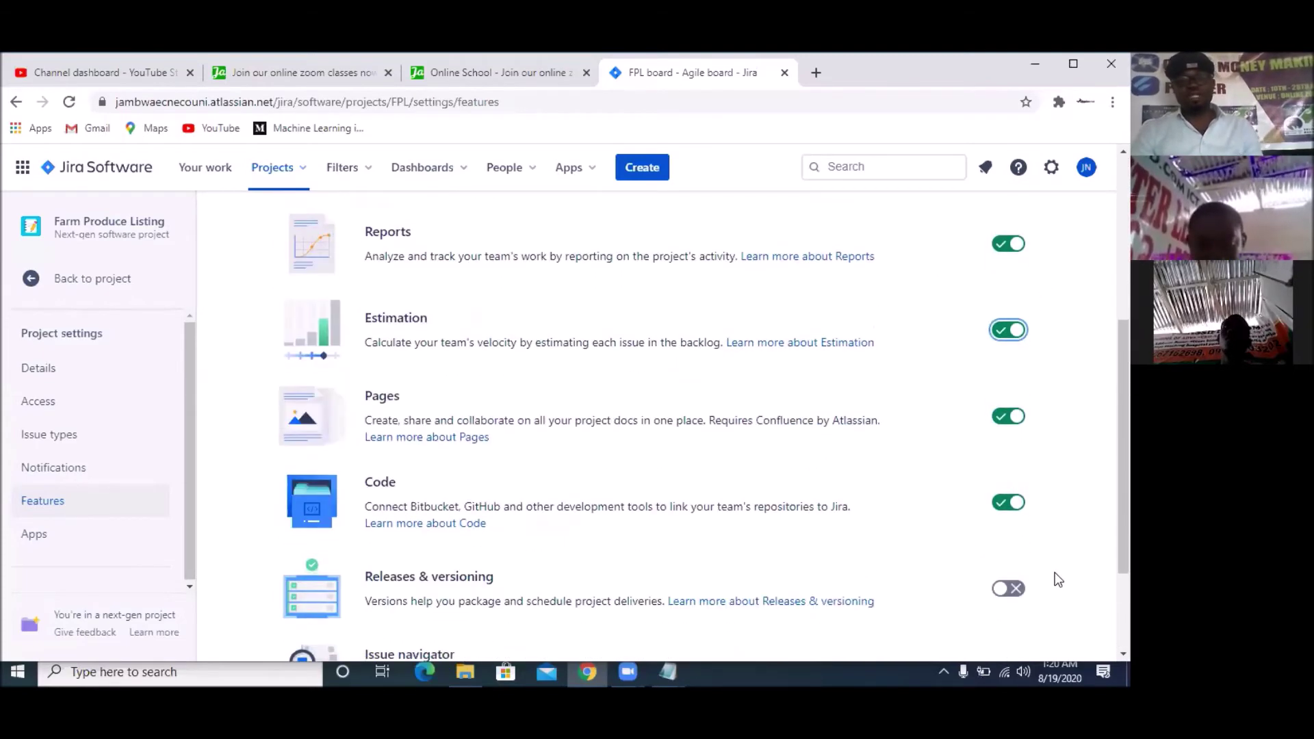
{"action": "scroll", "coordinate": [1029, 416], "scroll_direction": "up", "scroll_amount": 5}
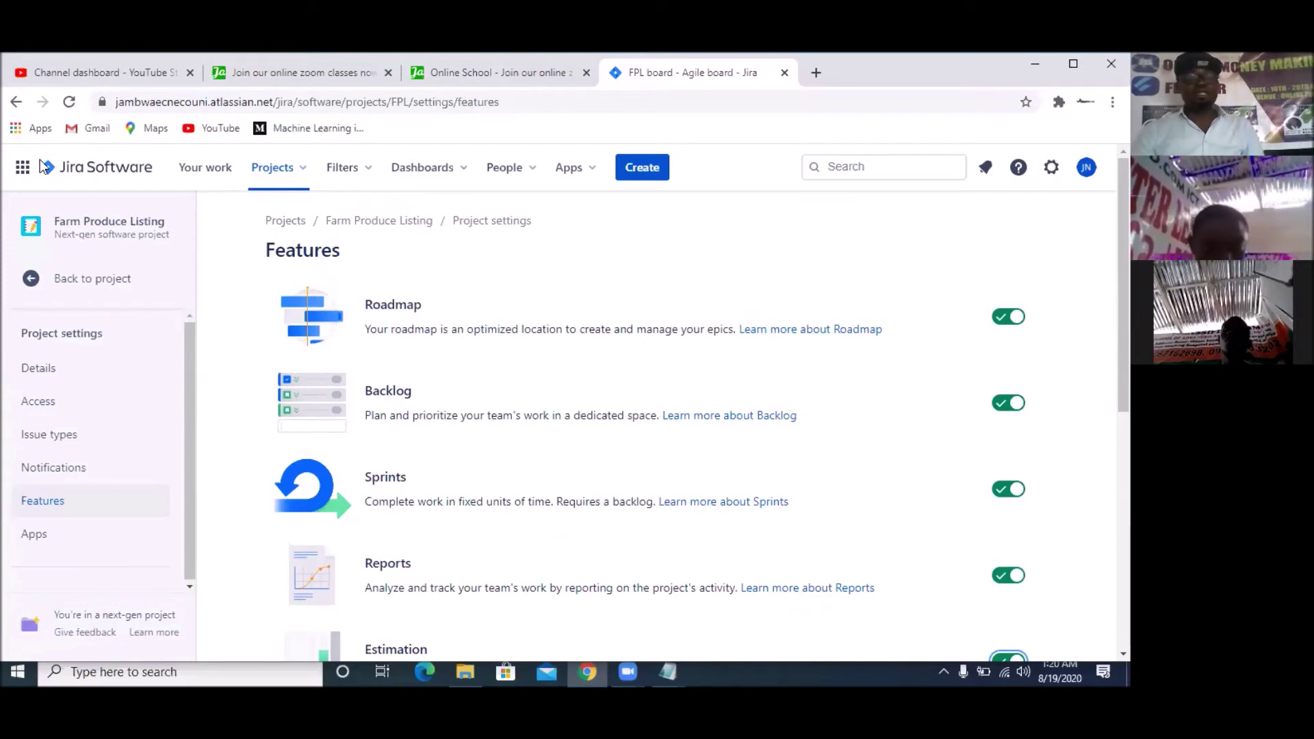
{"action": "left_click", "coordinate": [76, 278]}
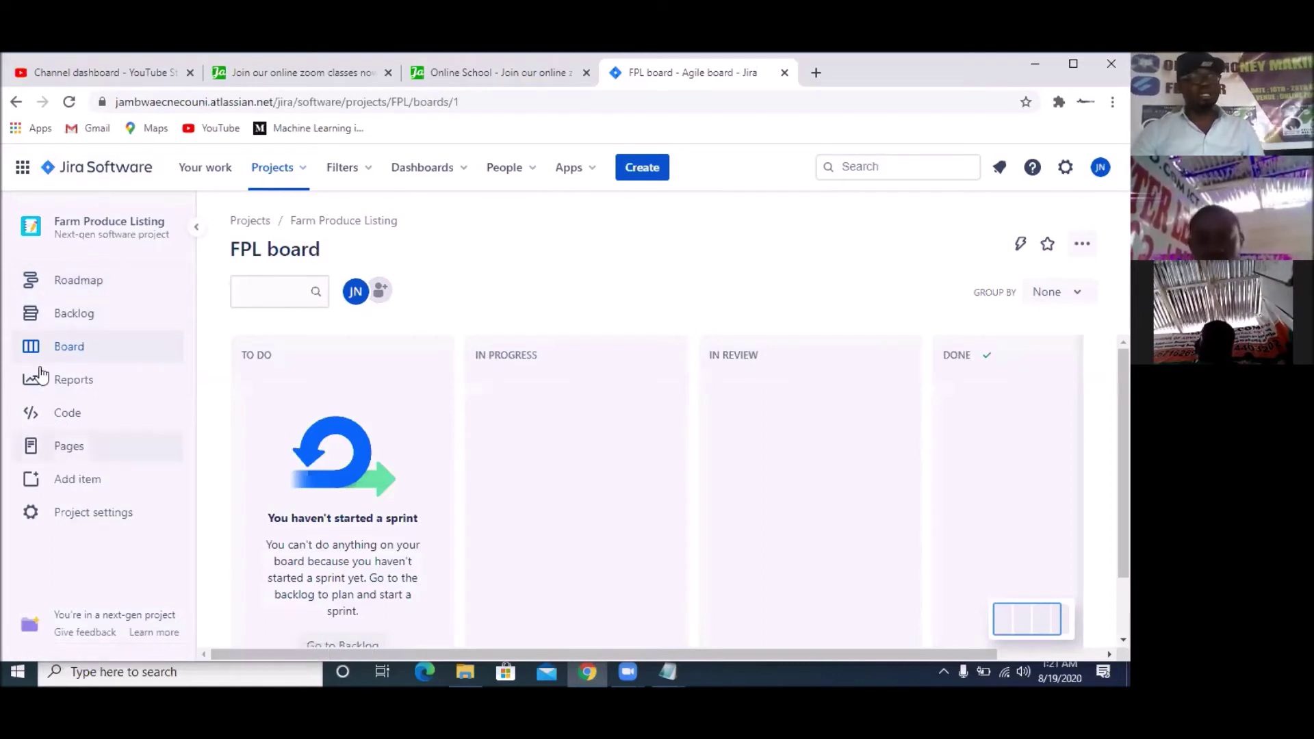
Open the Roadmap, dismiss its three-tip introduction, and bring up the project Spec notes
{"action": "left_click", "coordinate": [72, 286]}
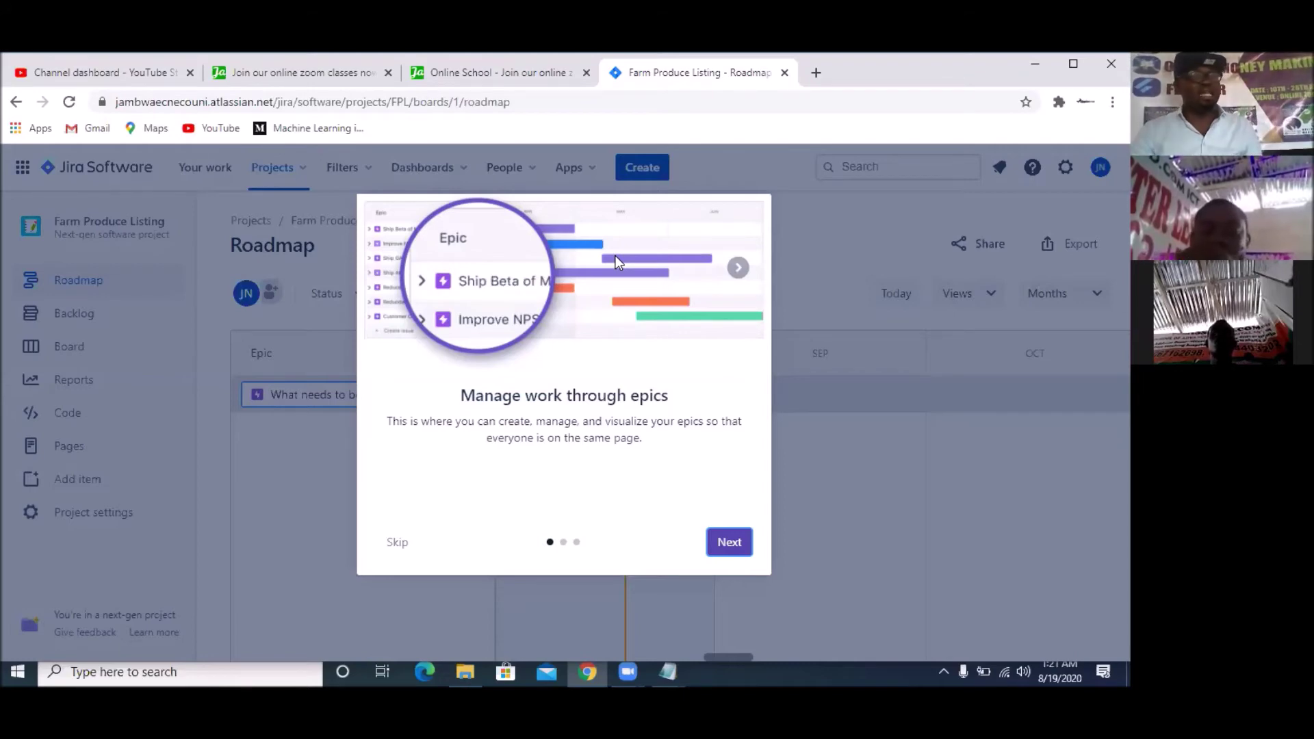
{"action": "left_click", "coordinate": [727, 553]}
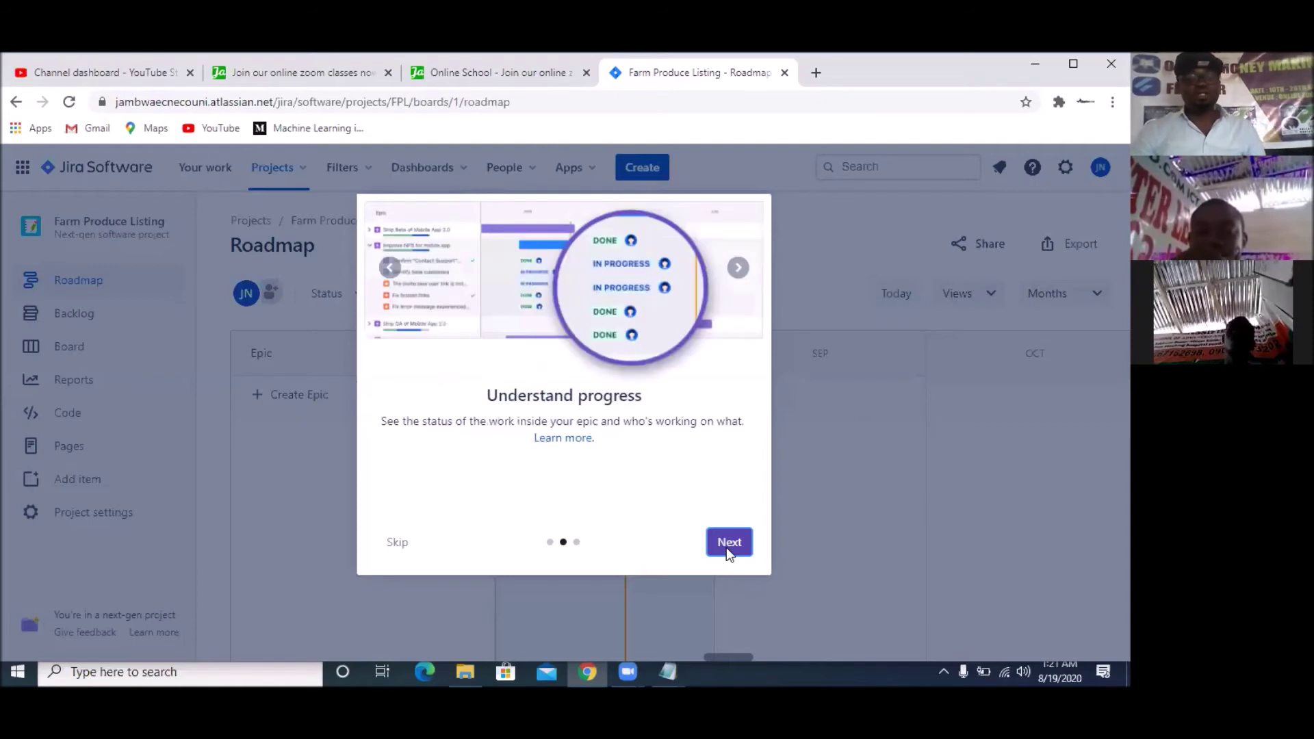
{"action": "left_click", "coordinate": [728, 553]}
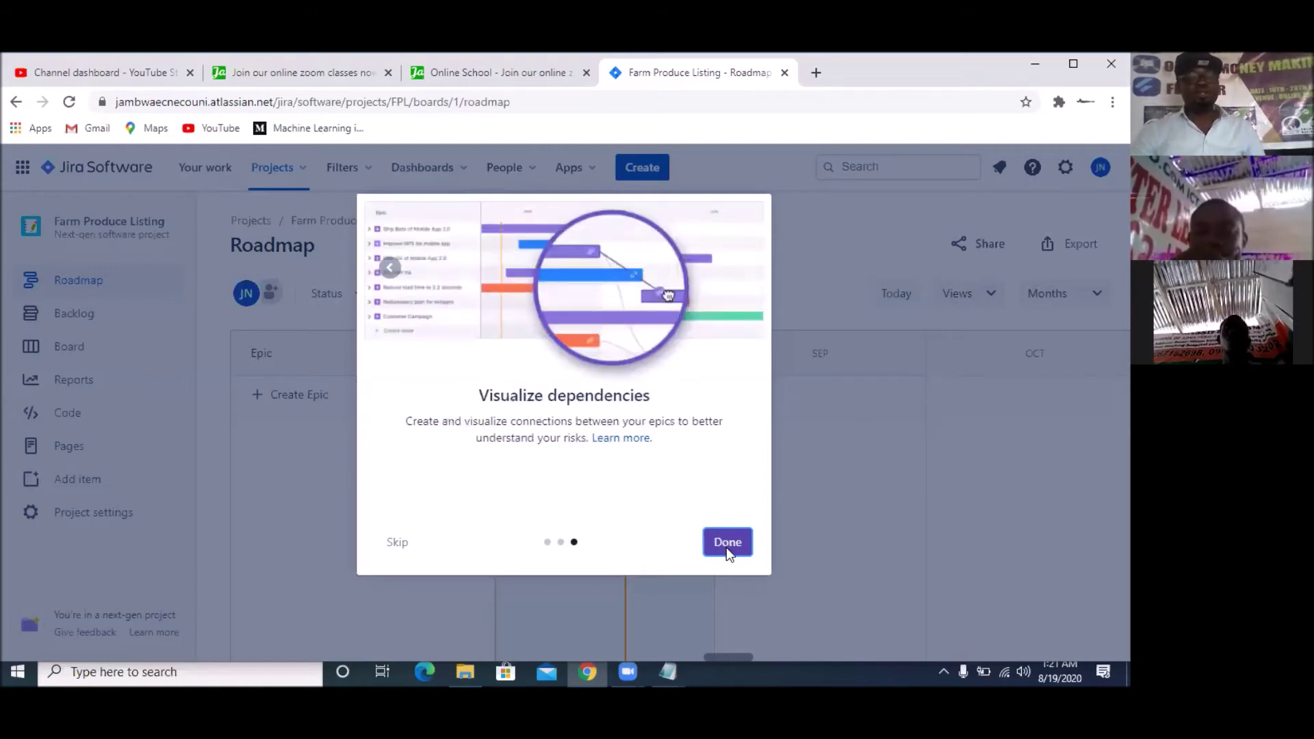
{"action": "left_click", "coordinate": [728, 545]}
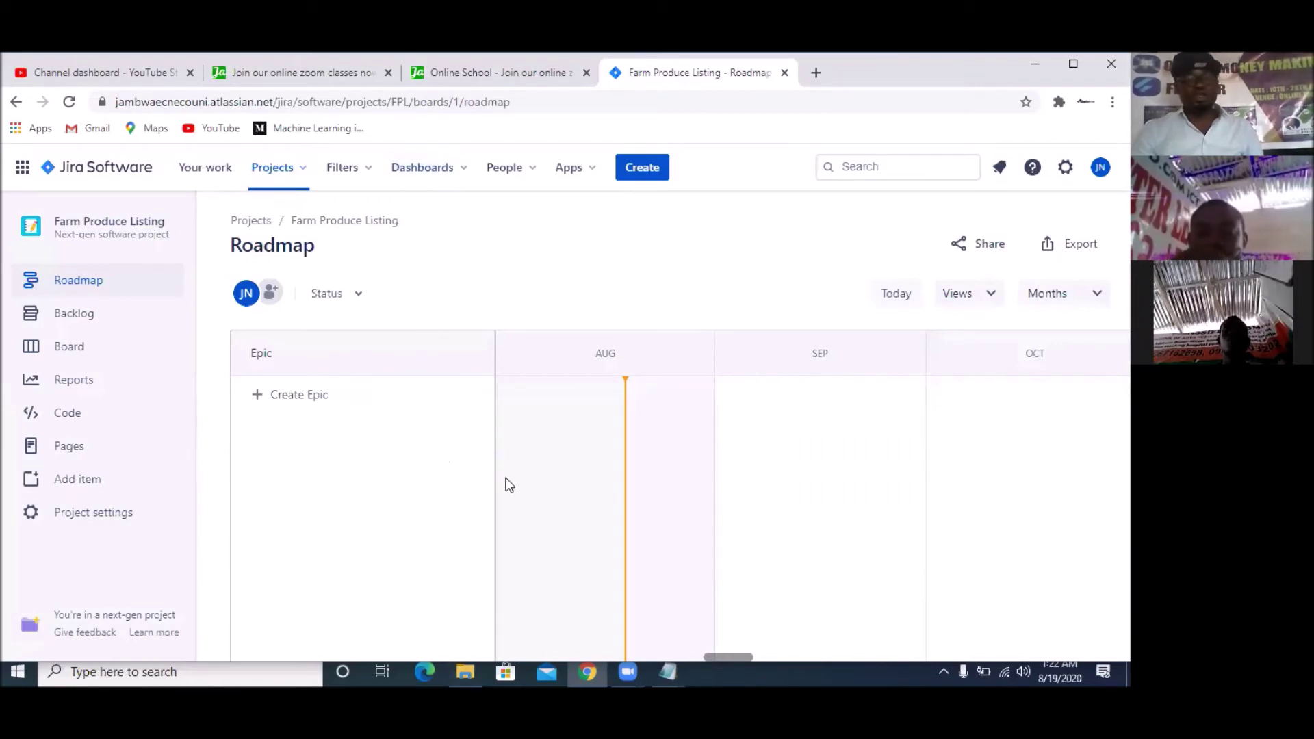
{"action": "mouse_move", "coordinate": [681, 669]}
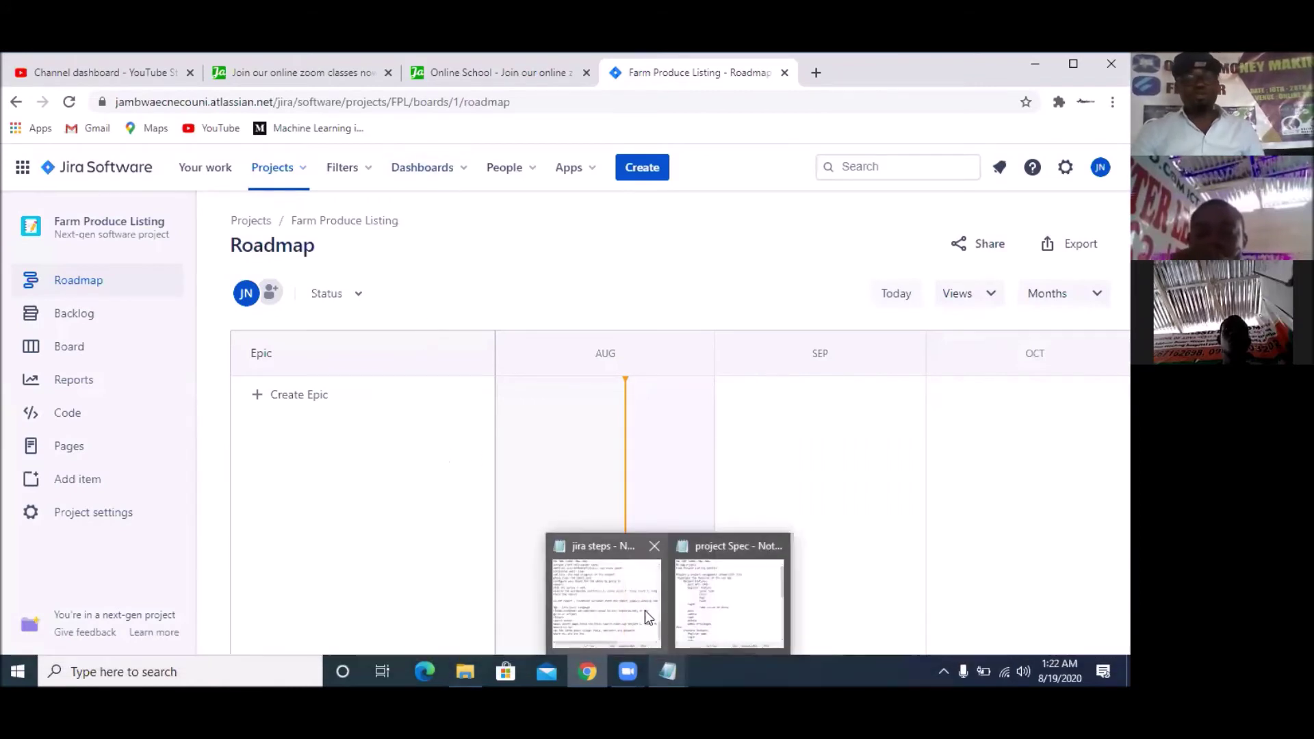
{"action": "left_click", "coordinate": [755, 607]}
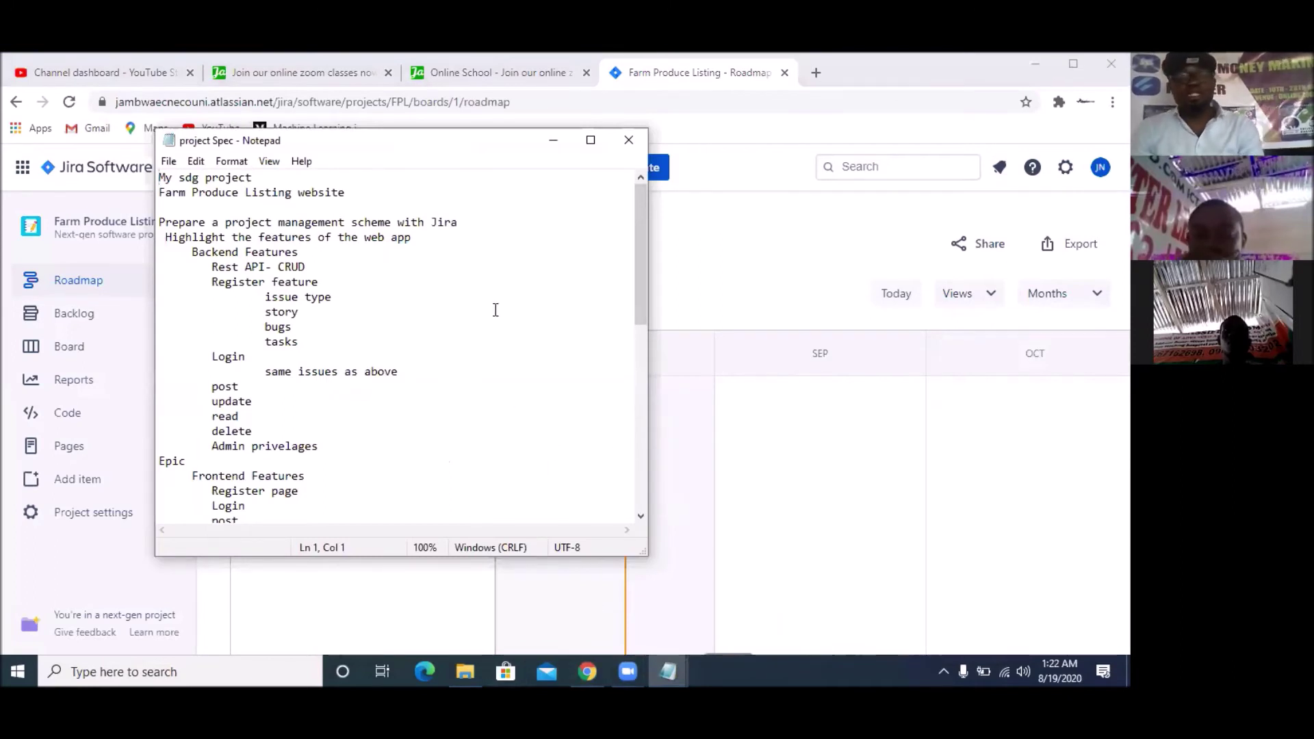
{"action": "scroll", "coordinate": [308, 254], "scroll_direction": "down", "scroll_amount": 4}
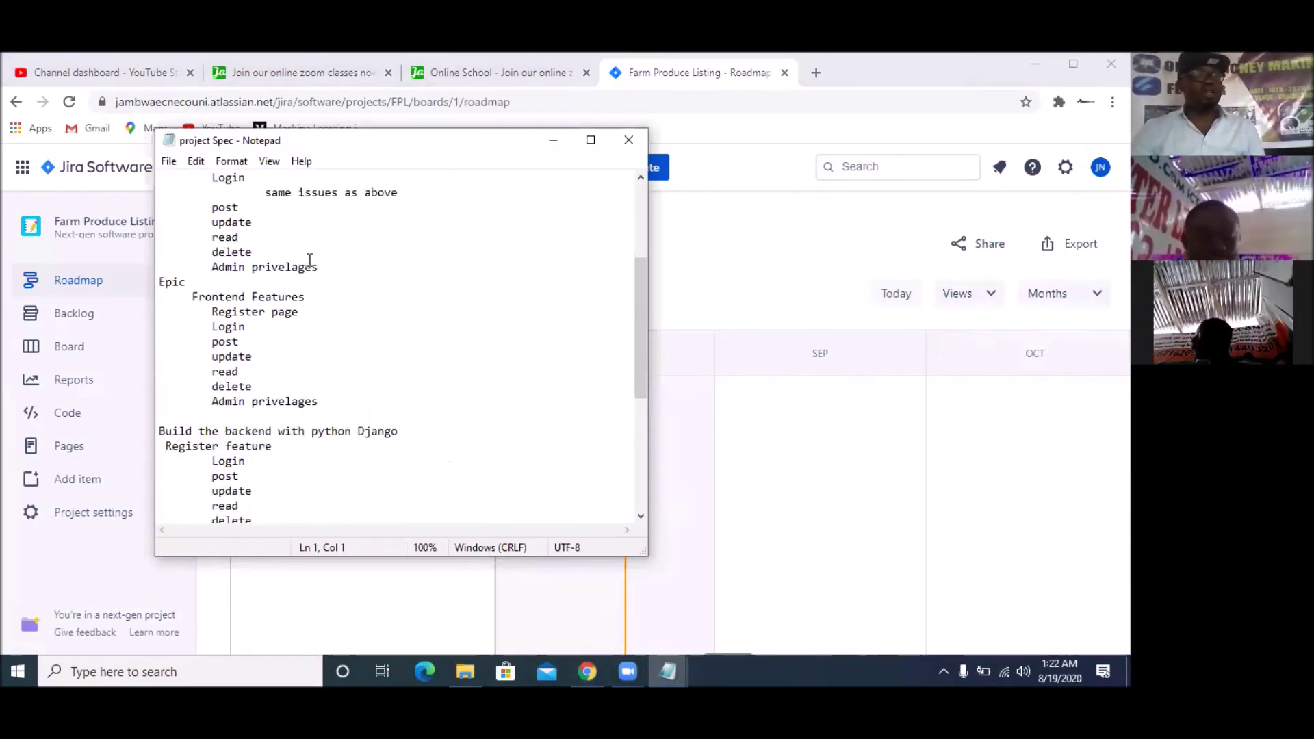
{"action": "scroll", "coordinate": [309, 263], "scroll_direction": "down", "scroll_amount": 6}
{"action": "scroll", "coordinate": [380, 390], "scroll_direction": "up", "scroll_amount": 10}
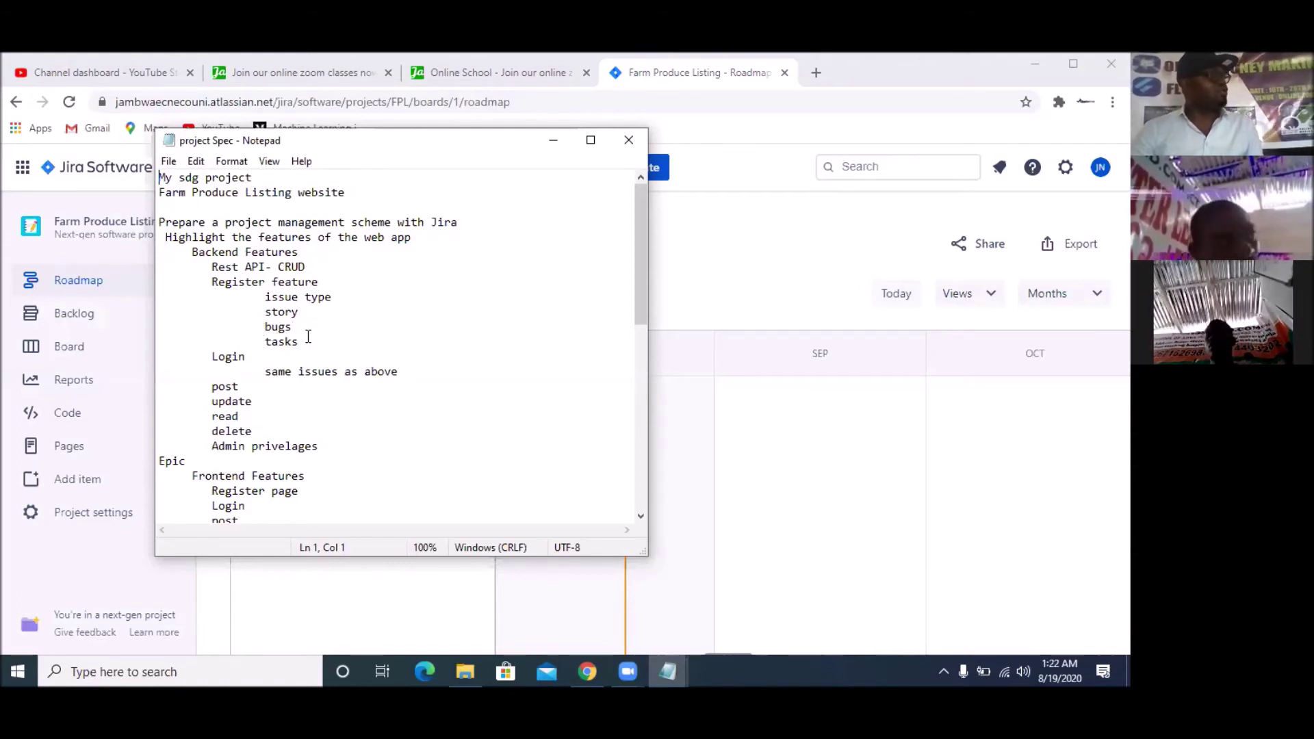
{"action": "scroll", "coordinate": [308, 336], "scroll_direction": "down", "scroll_amount": 3}
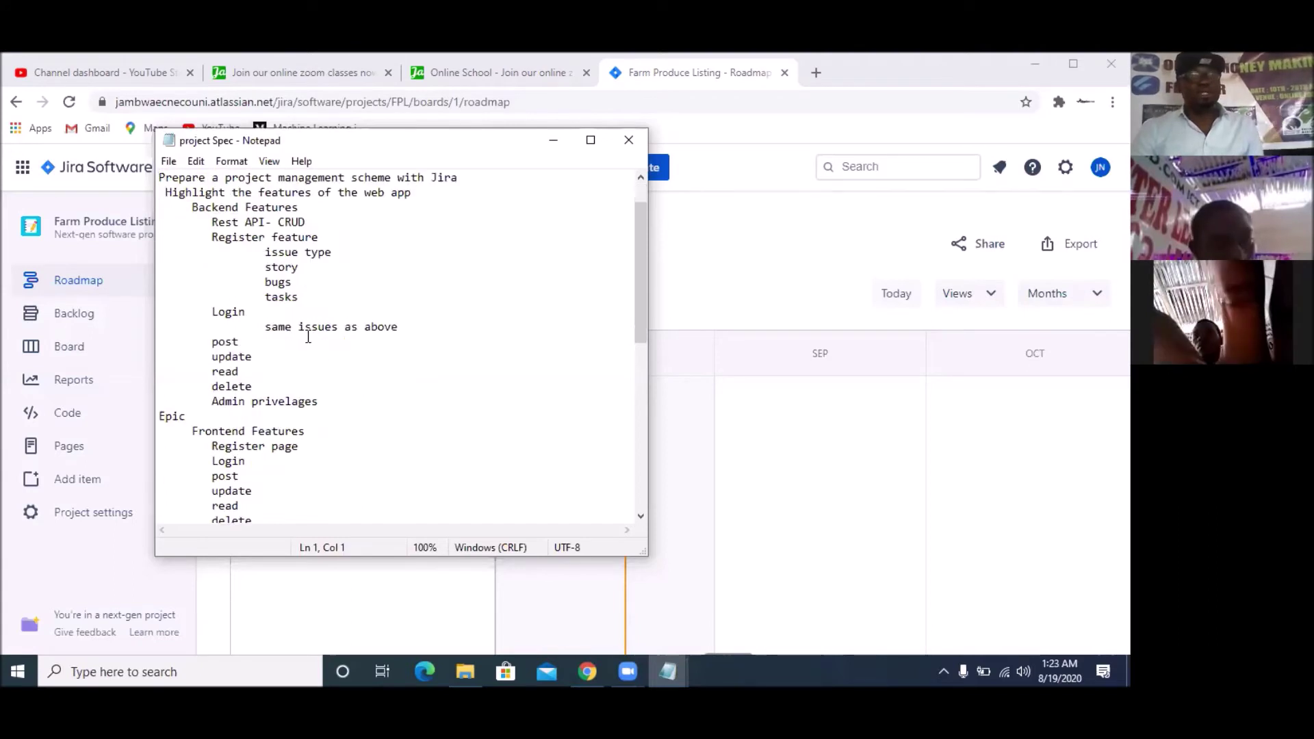
{"action": "scroll", "coordinate": [324, 297], "scroll_direction": "up", "scroll_amount": 1}
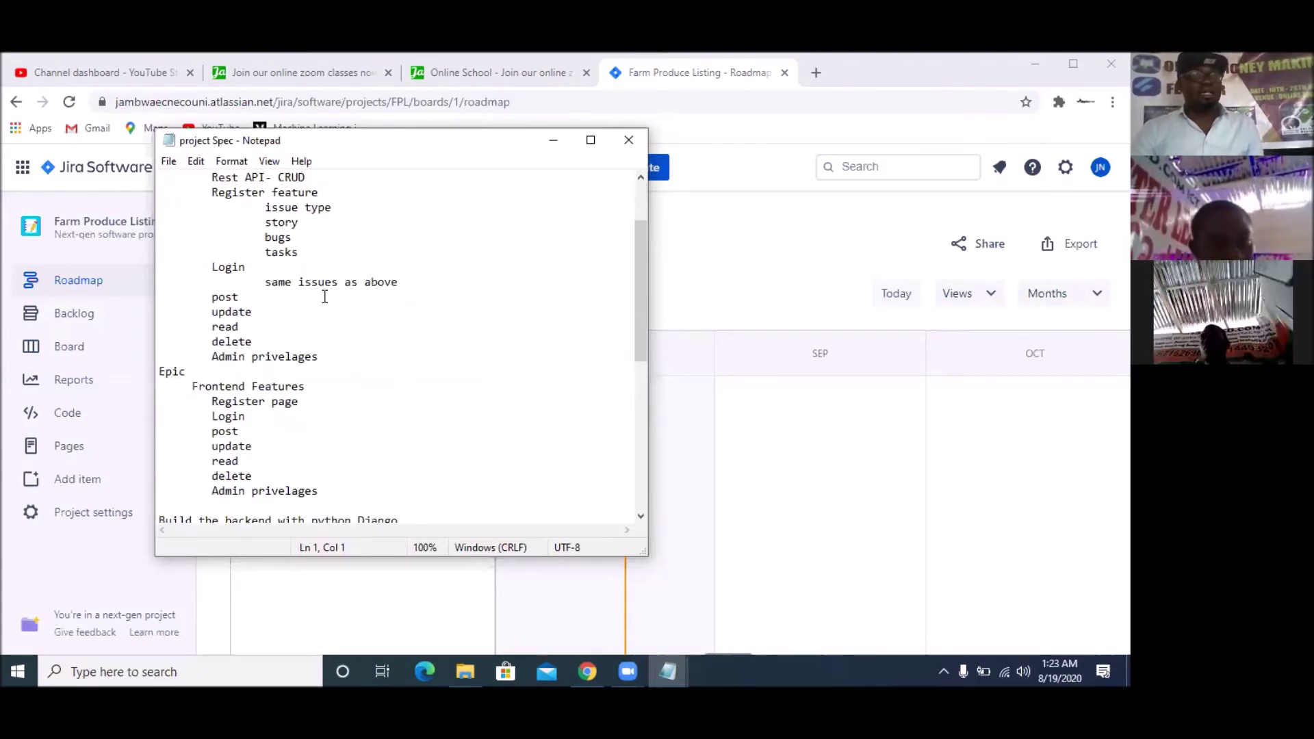
{"action": "scroll", "coordinate": [273, 445], "scroll_direction": "down", "scroll_amount": 2}
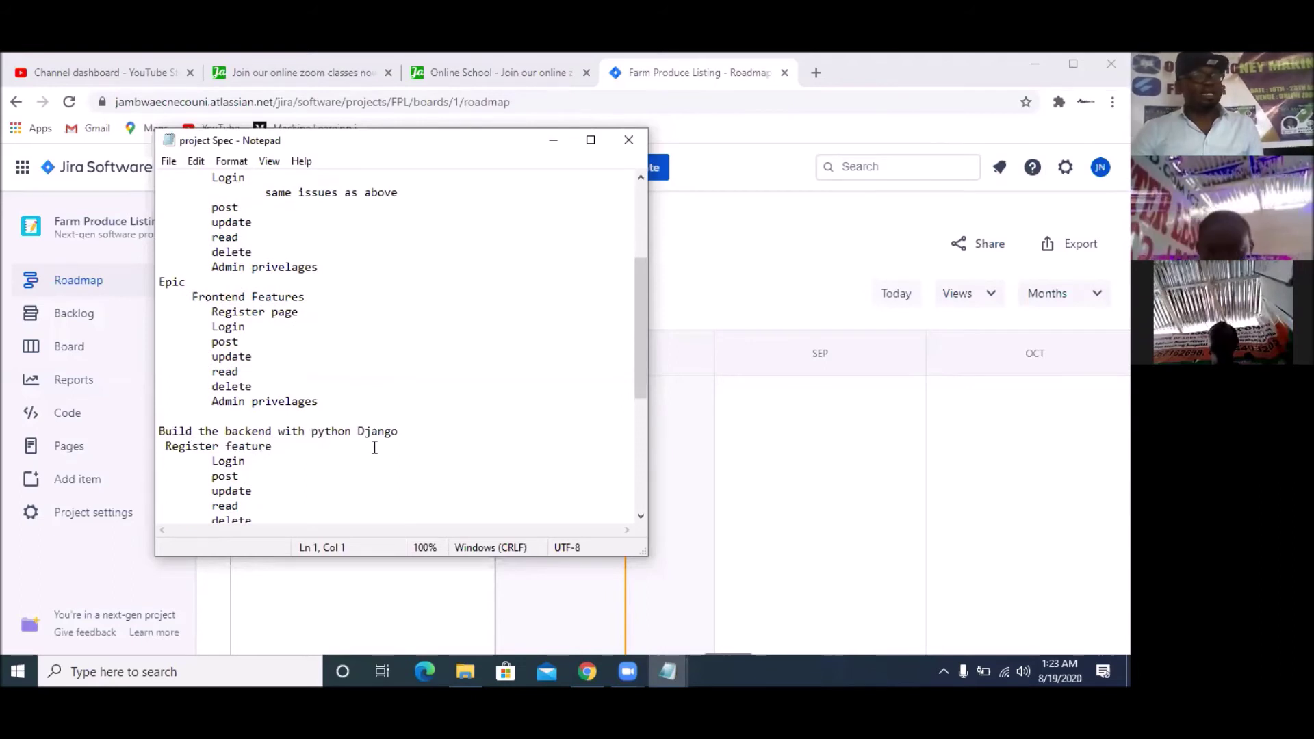
{"action": "scroll", "coordinate": [379, 445], "scroll_direction": "down", "scroll_amount": 3}
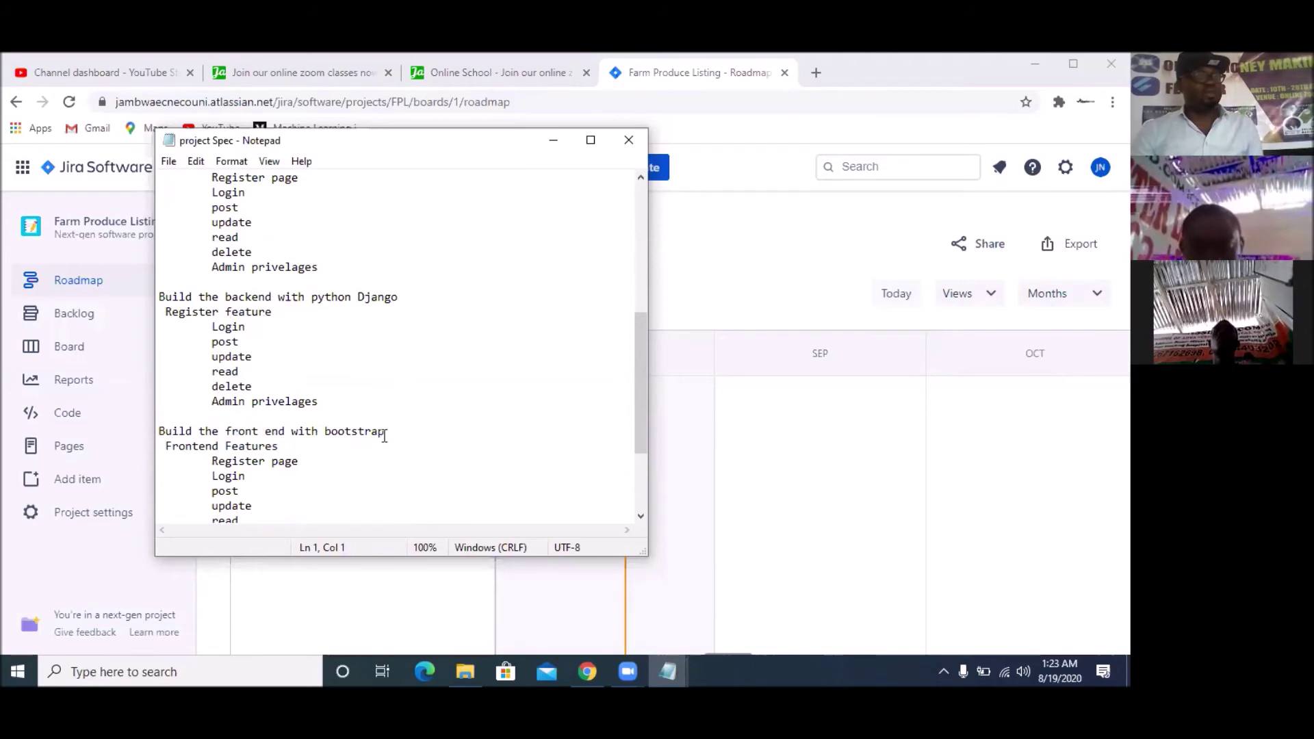
{"action": "scroll", "coordinate": [381, 432], "scroll_direction": "down", "scroll_amount": 3}
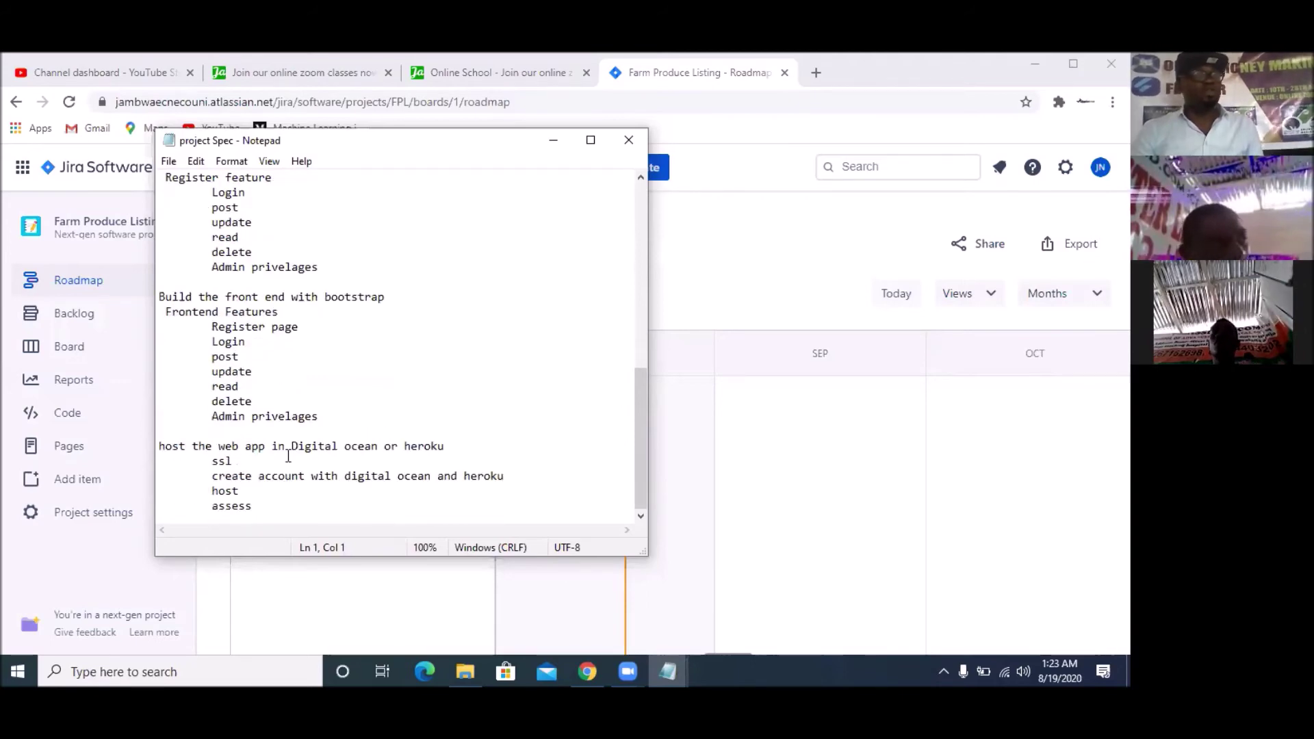
{"action": "scroll", "coordinate": [295, 453], "scroll_direction": "up", "scroll_amount": 11}
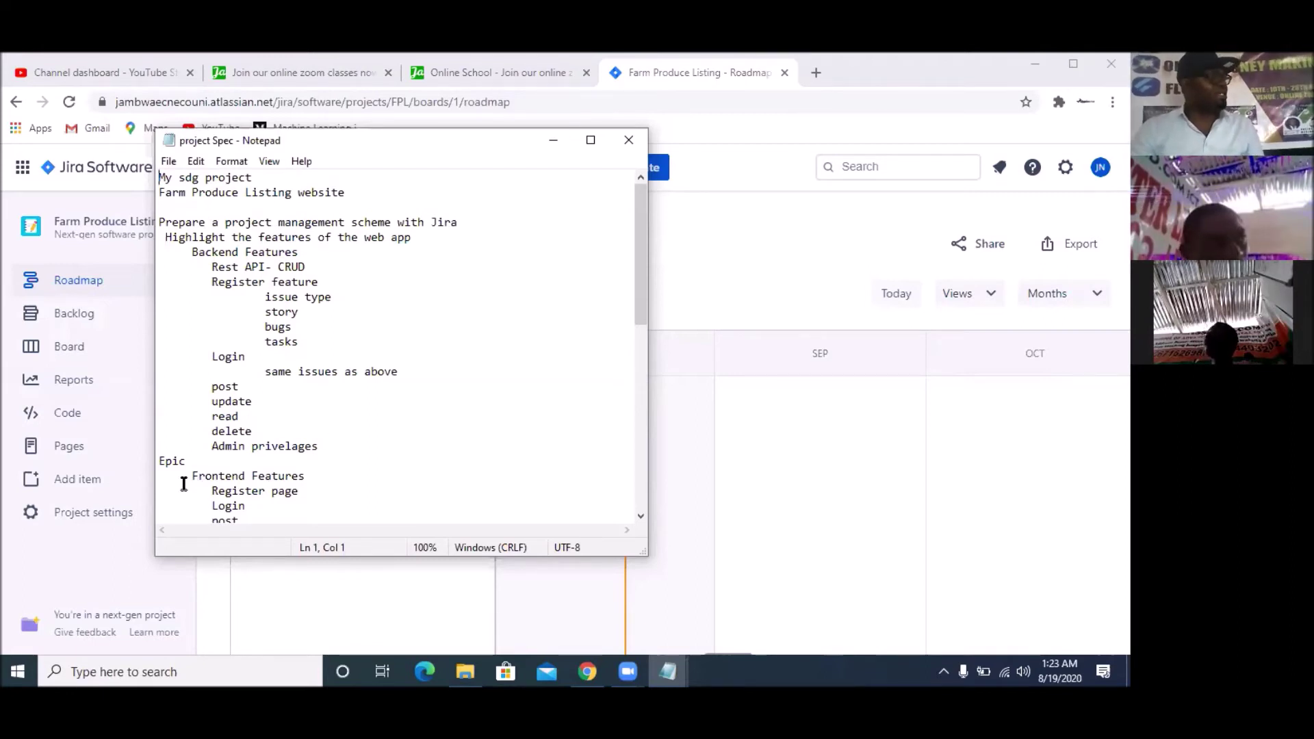
{"action": "scroll", "coordinate": [322, 489], "scroll_direction": "down", "scroll_amount": 1}
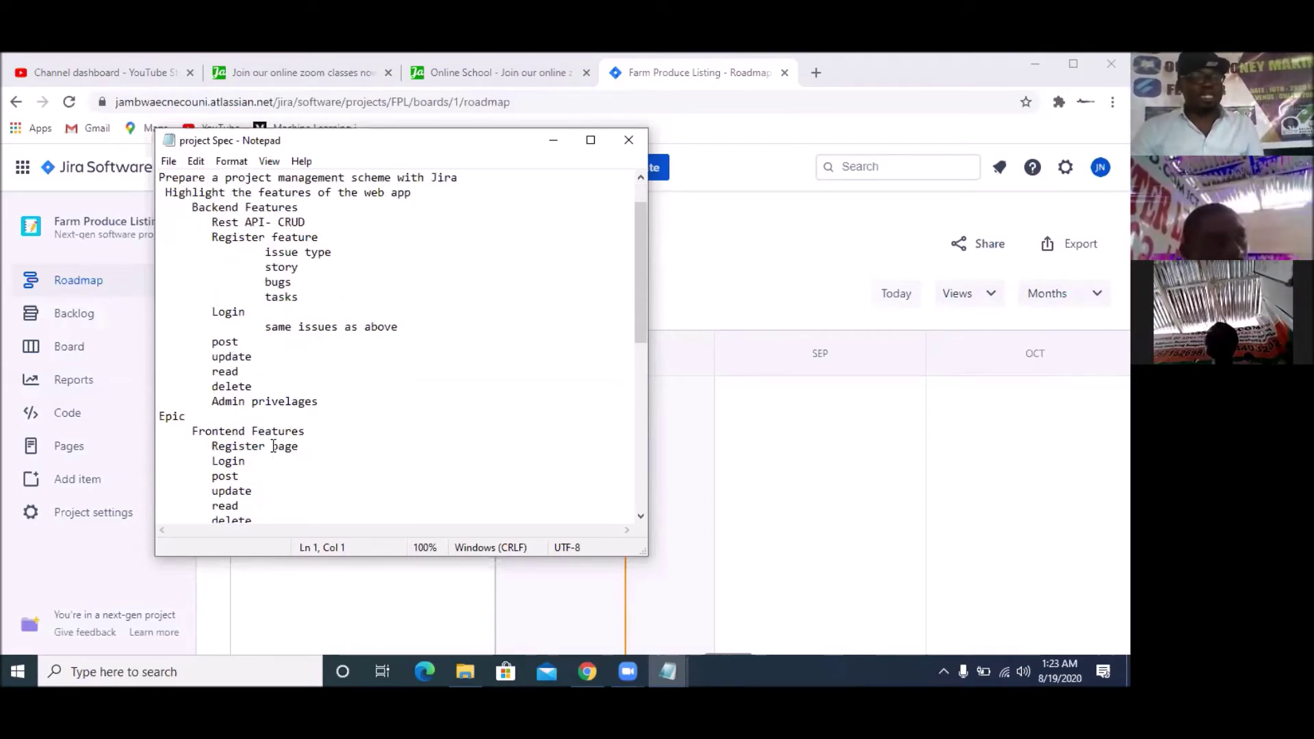
{"action": "scroll", "coordinate": [287, 438], "scroll_direction": "down", "scroll_amount": 3}
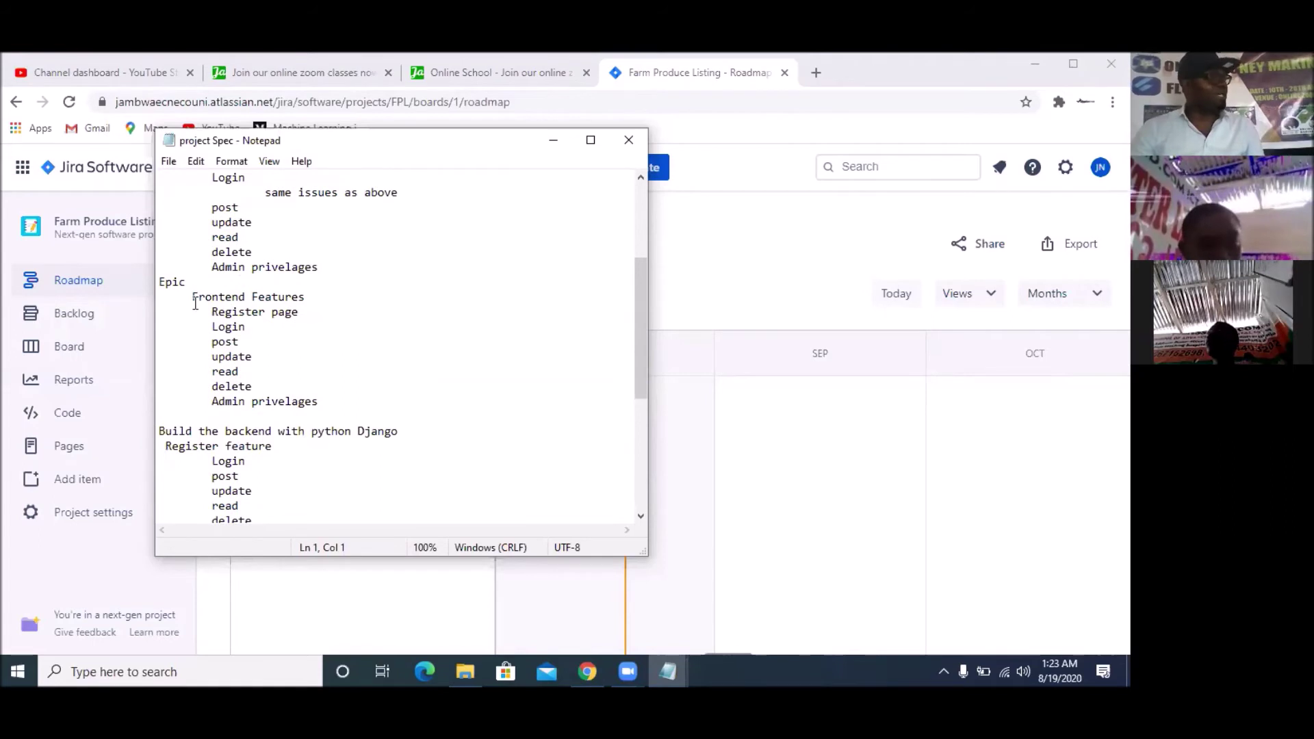
{"action": "scroll", "coordinate": [263, 388], "scroll_direction": "down", "scroll_amount": 2}
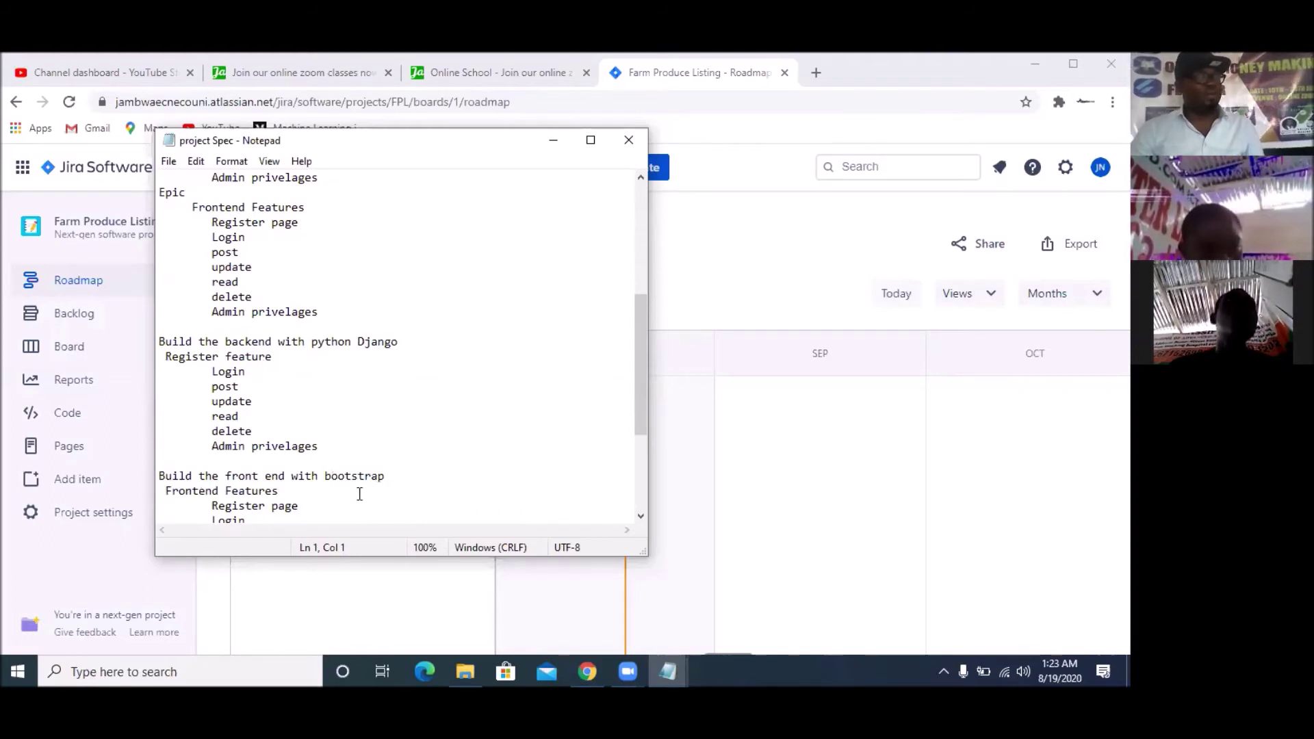
{"action": "scroll", "coordinate": [298, 481], "scroll_direction": "down", "scroll_amount": 2}
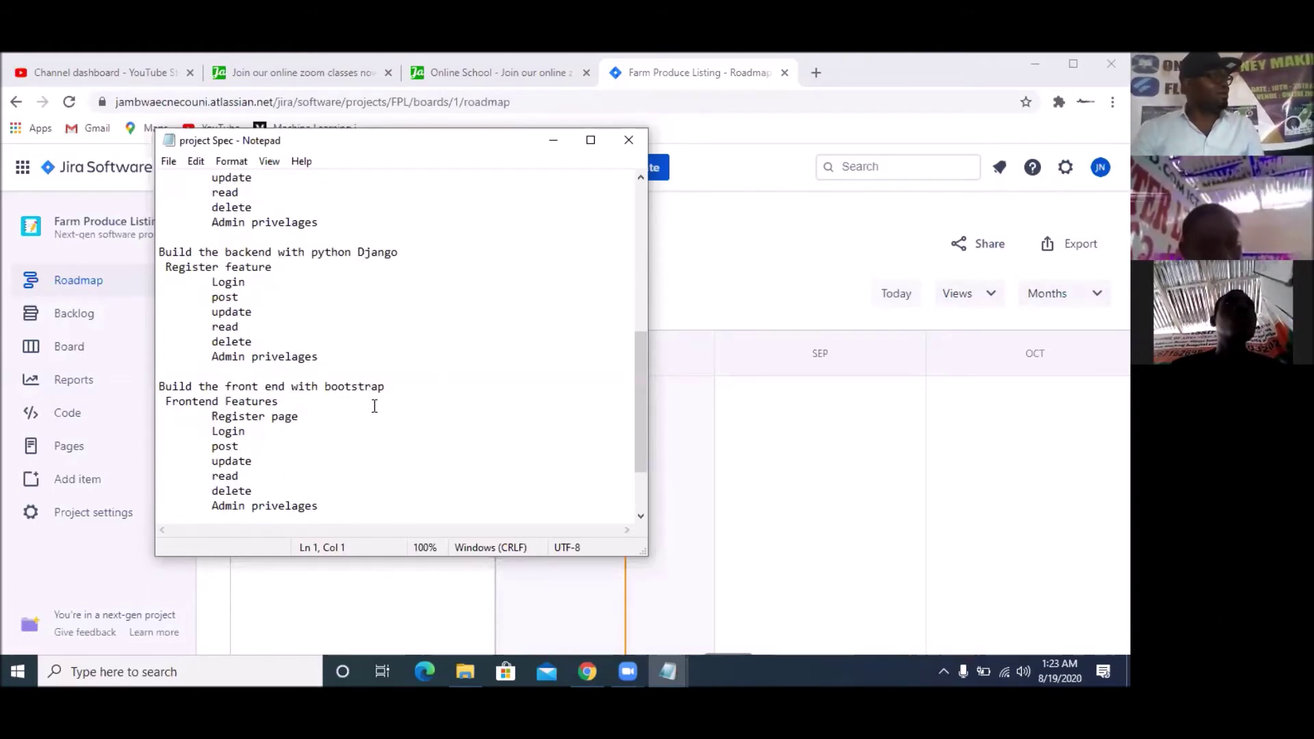
{"action": "scroll", "coordinate": [374, 406], "scroll_direction": "down", "scroll_amount": 2}
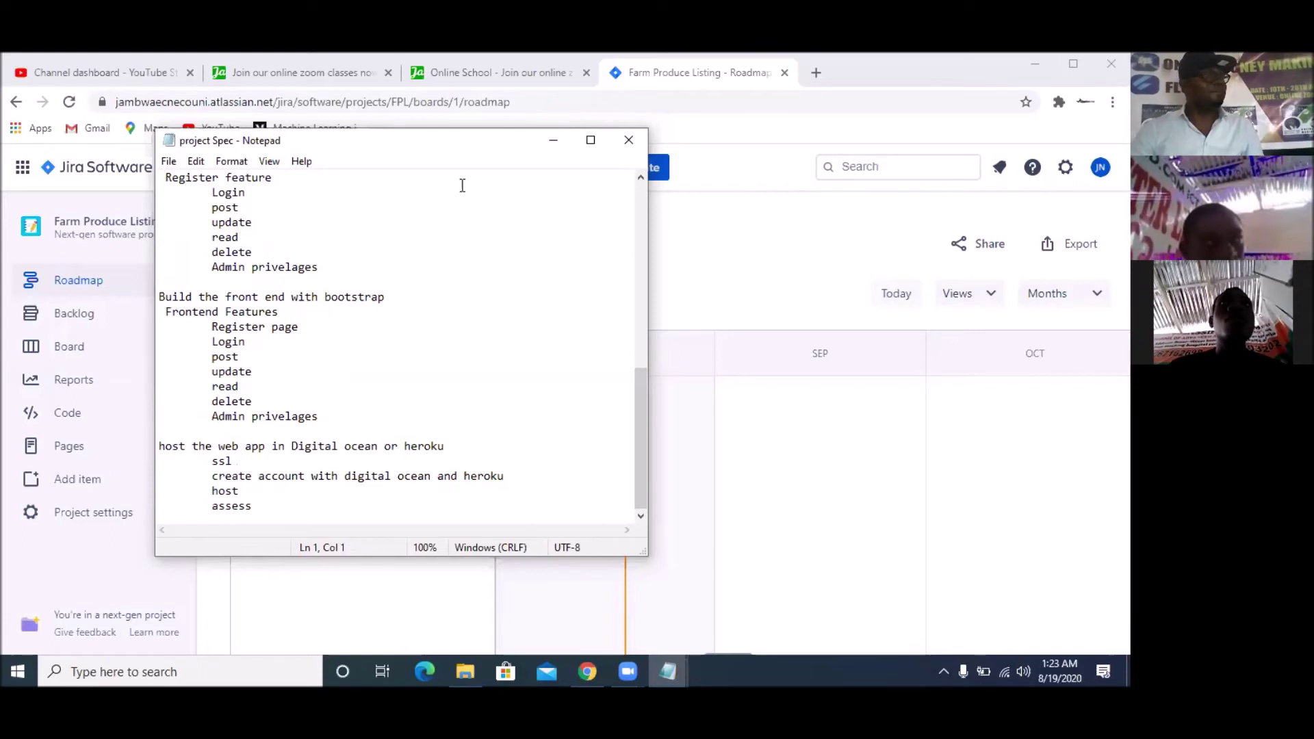
{"action": "left_click", "coordinate": [553, 139]}
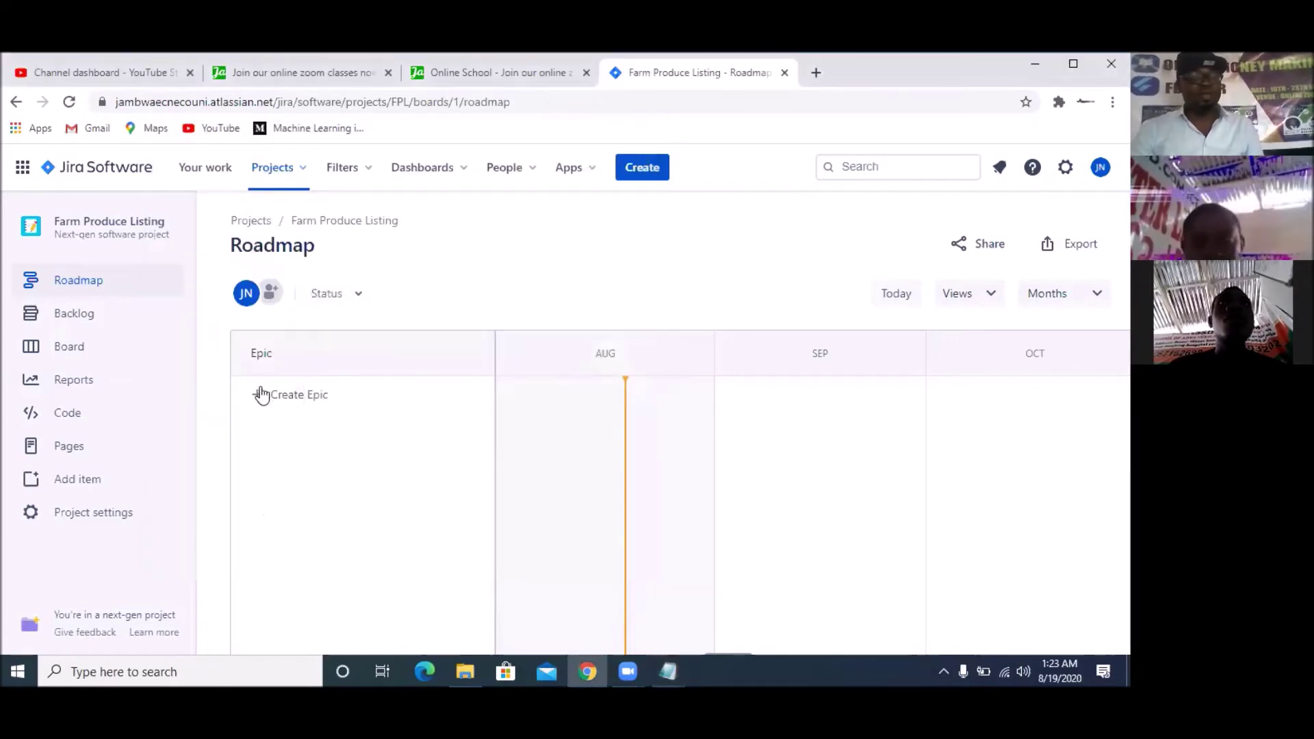
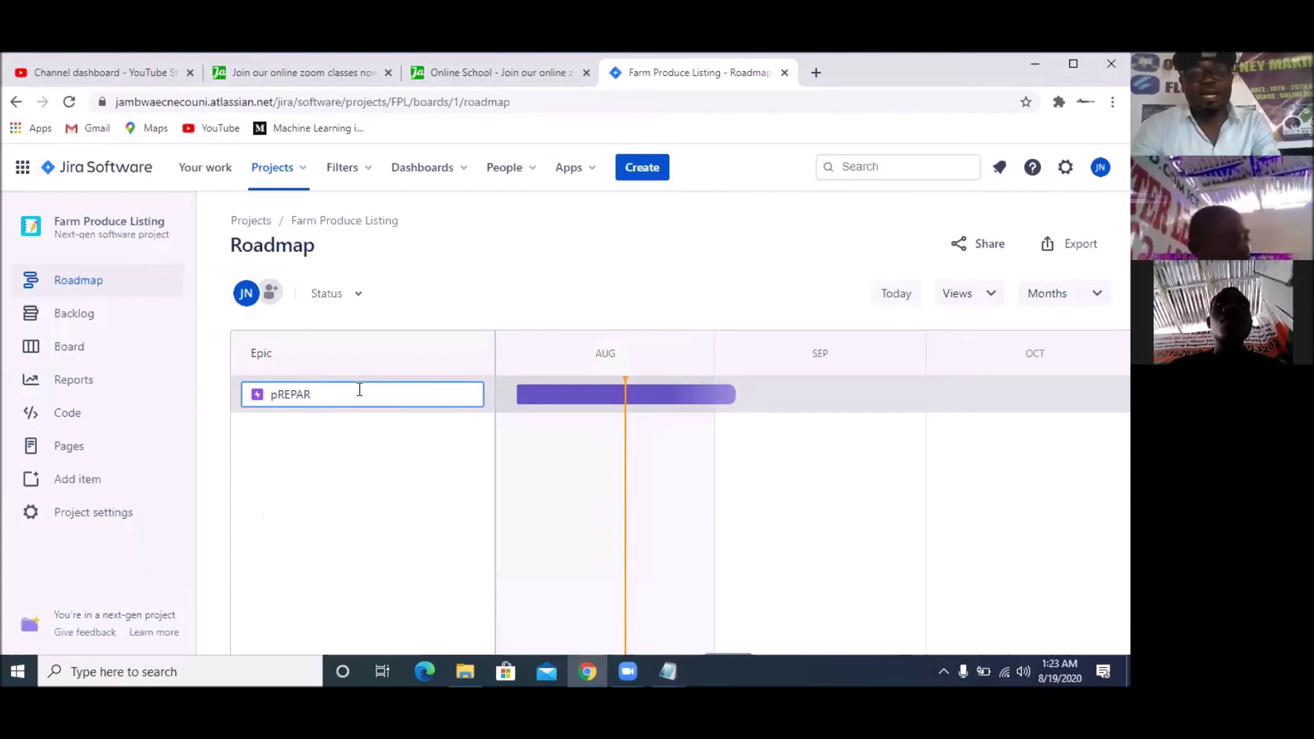
Type the epic name 'Prepare Jira Project managemet', correcting several mistyped starts along the way
{"action": "type", "text": "PREPARE"}
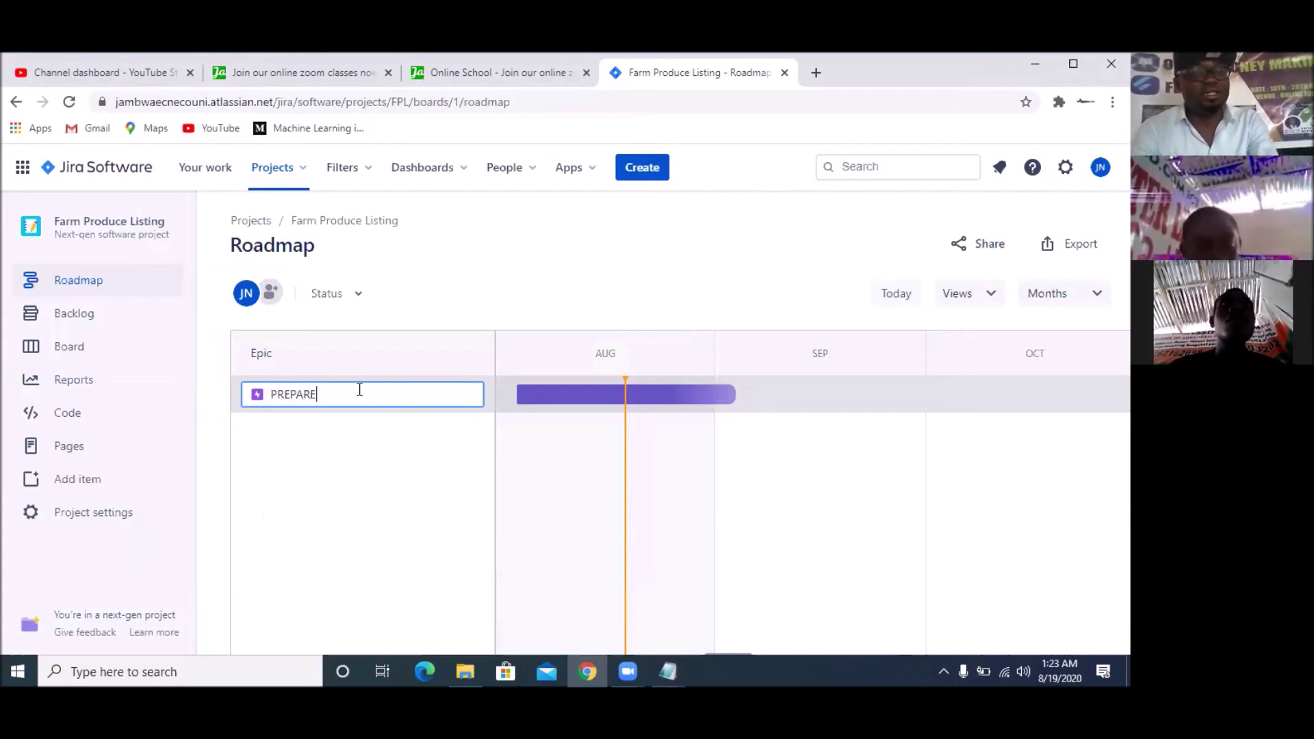
{"action": "key", "text": "BackSpace"}
{"action": "key", "text": "BackSpace"}
{"action": "key", "text": "BackSpace"}
{"action": "key", "text": "BackSpace"}
{"action": "key", "text": "BackSpace"}
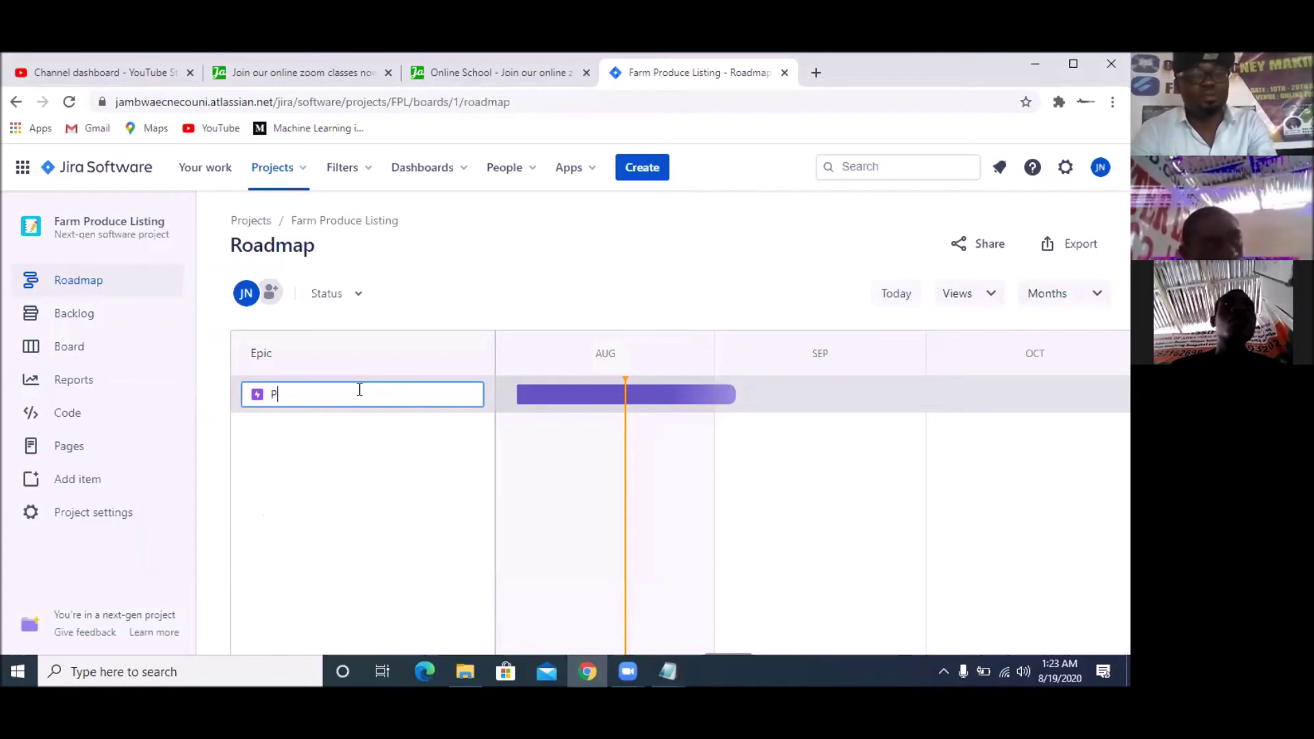
{"action": "type", "text": "REP"}
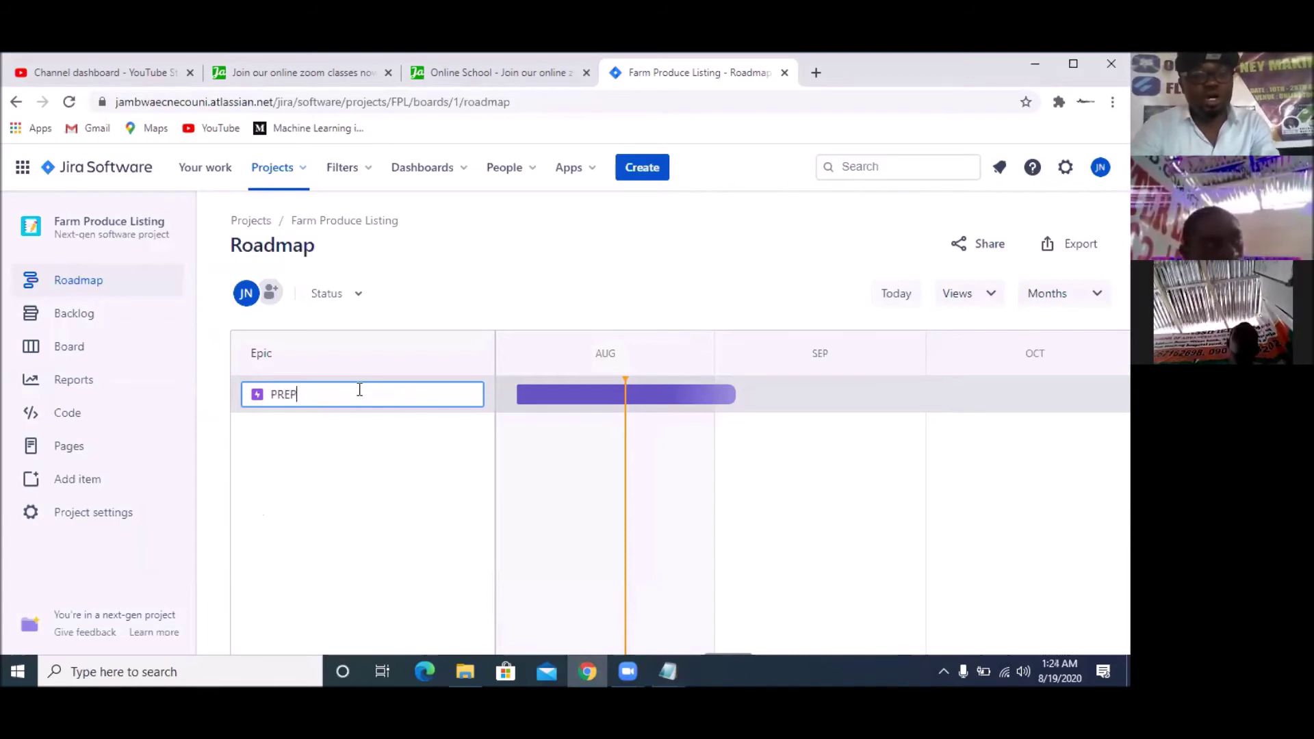
{"action": "key", "text": "BackSpace"}
{"action": "key", "text": "BackSpace"}
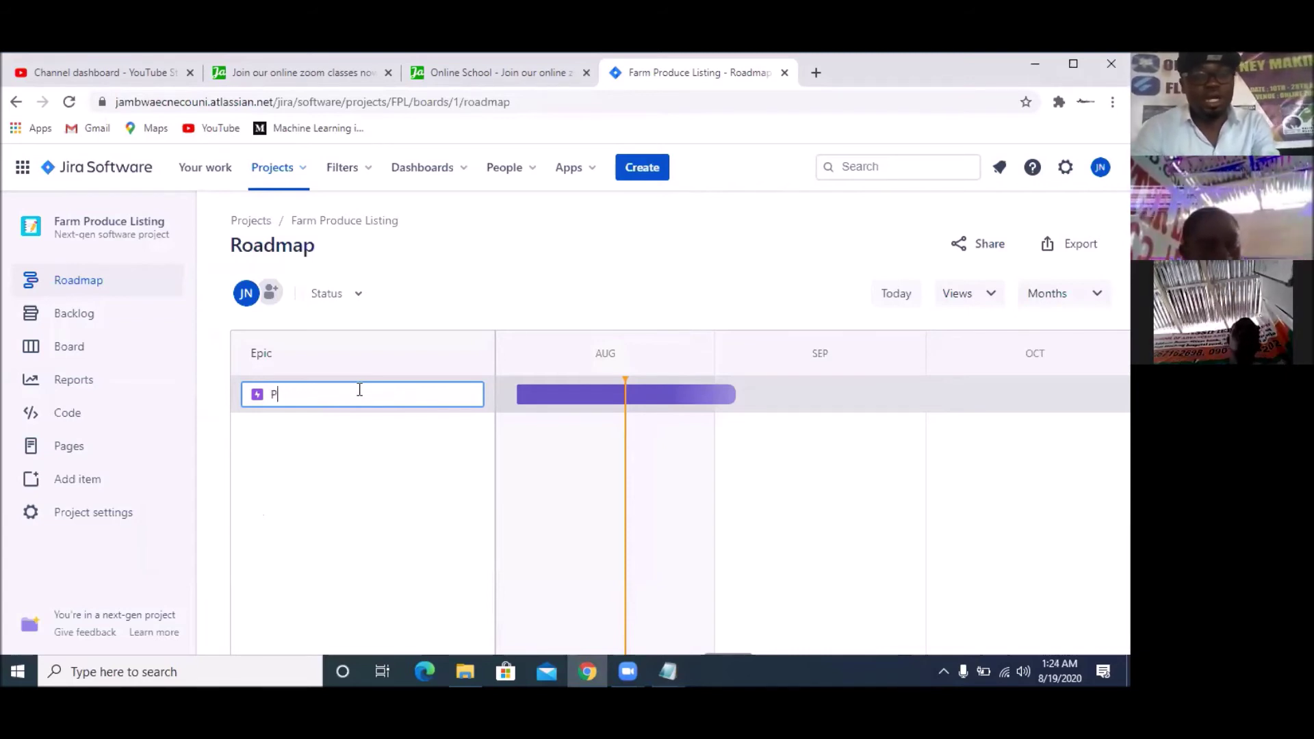
{"action": "type", "text": "reapre"}
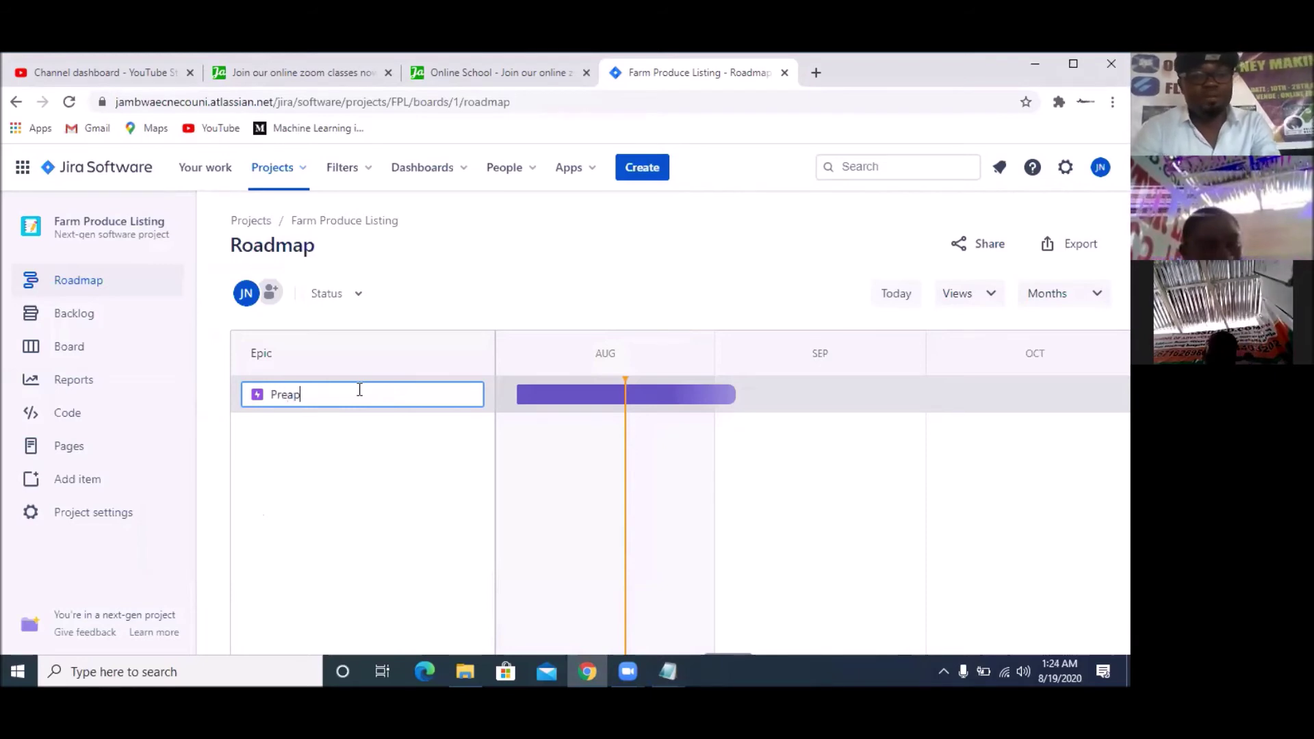
{"action": "key", "text": "BackSpace"}
{"action": "key", "text": "BackSpace"}
{"action": "key", "text": "BackSpace"}
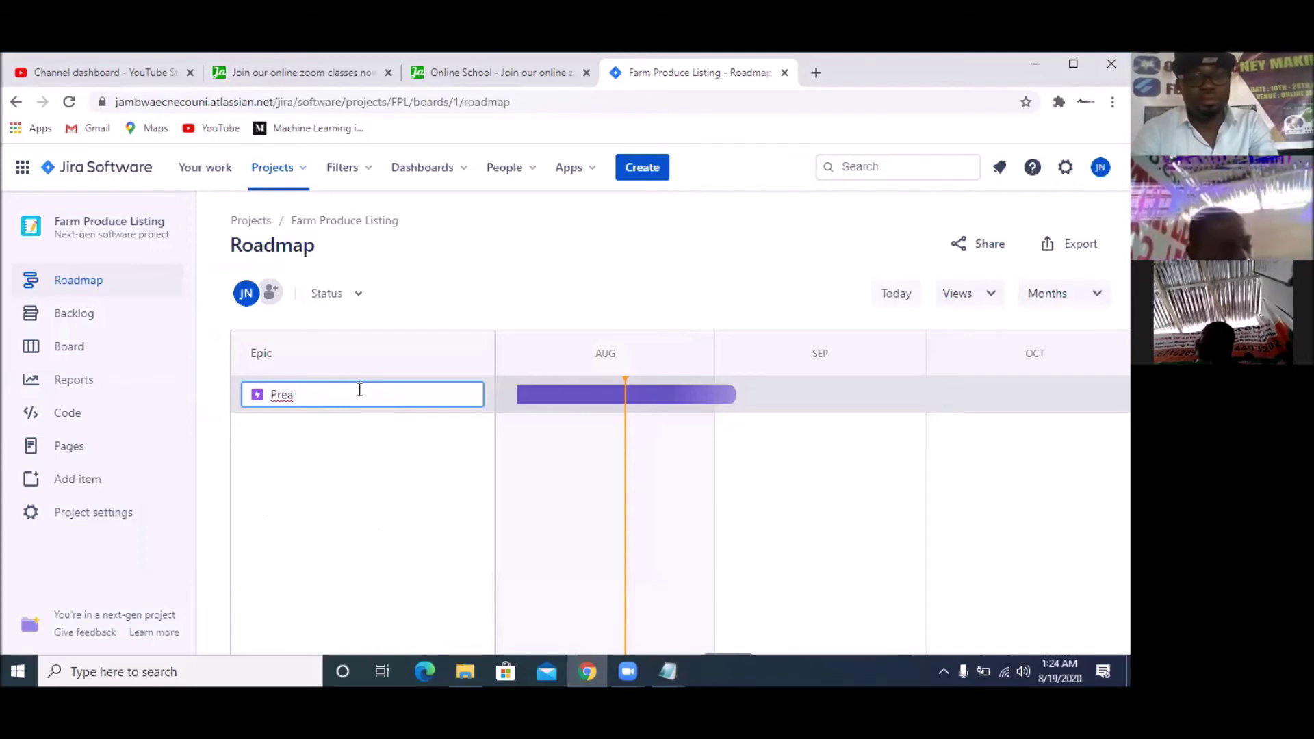
{"action": "key", "text": "BackSpace"}
{"action": "type", "text": "per"}
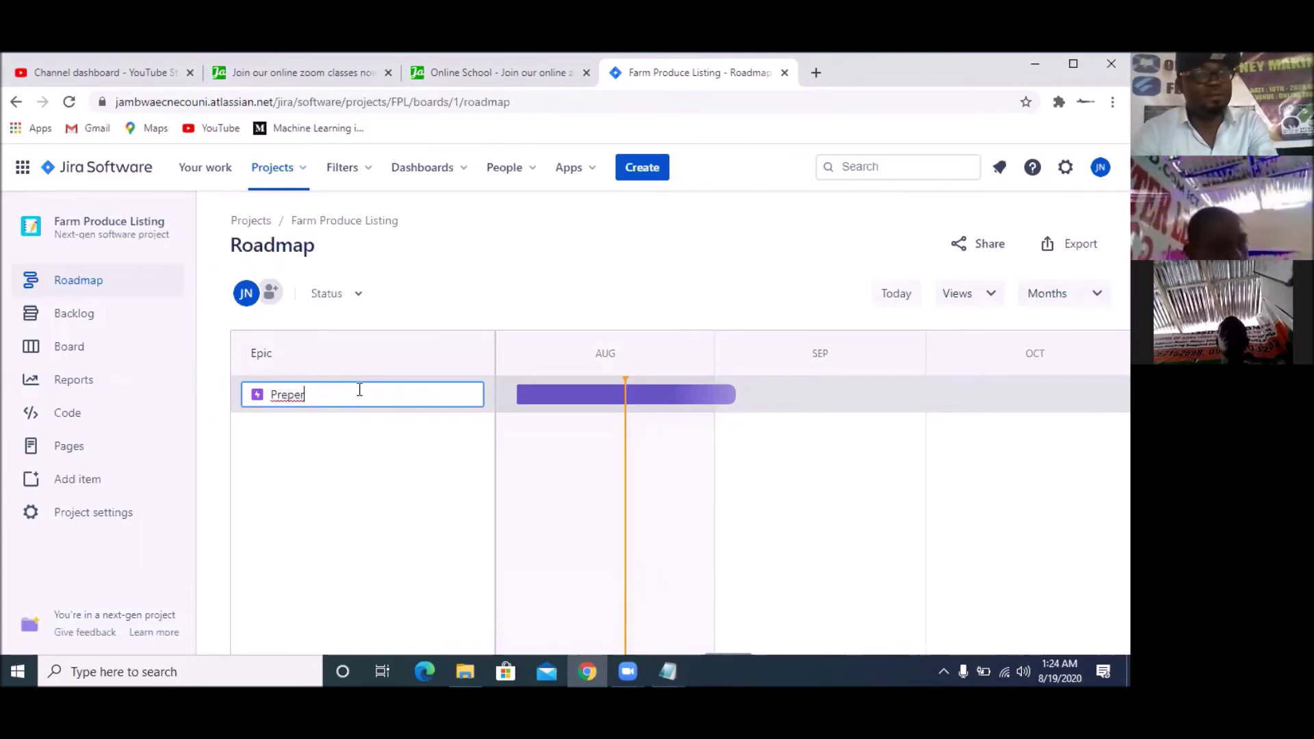
{"action": "key", "text": "BackSpace"}
{"action": "key", "text": "BackSpace"}
{"action": "type", "text": "are a"}
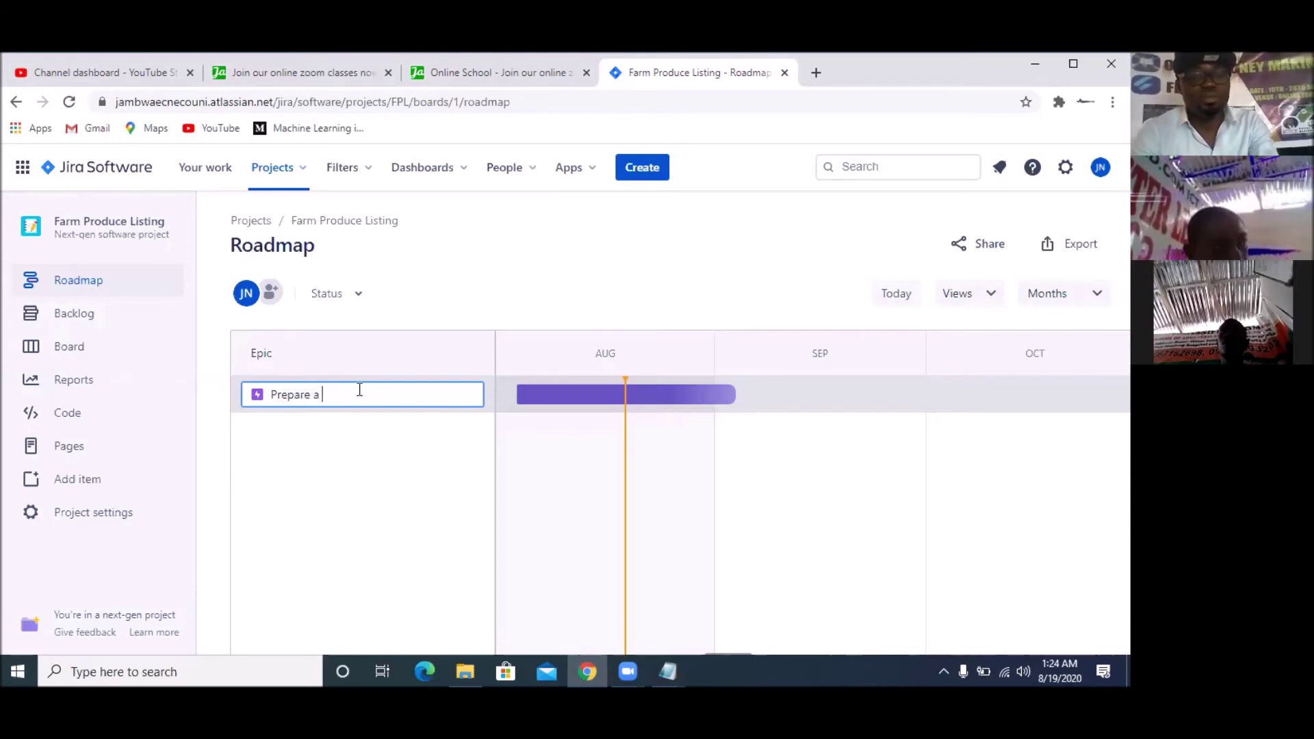
{"action": "key", "text": "BackSpace"}
{"action": "key", "text": "BackSpace"}
{"action": "key", "text": "BackSpace"}
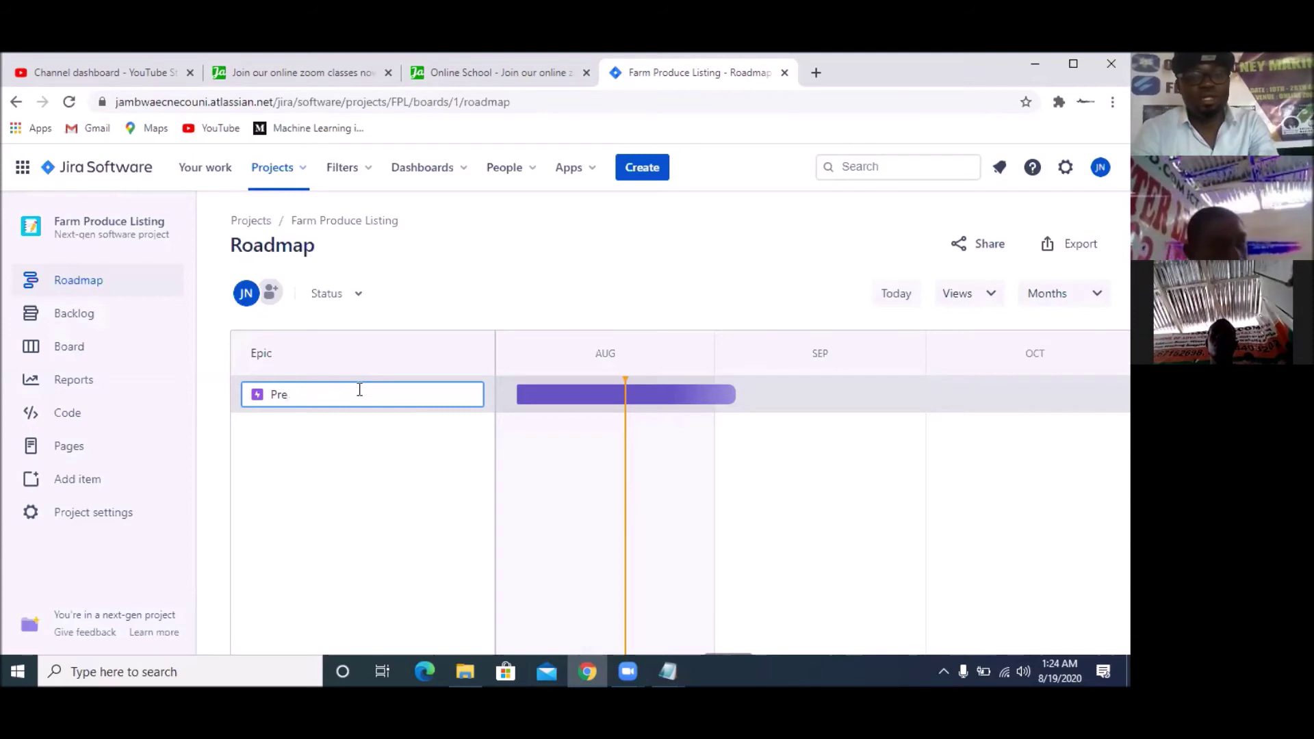
{"action": "key", "text": "BackSpace"}
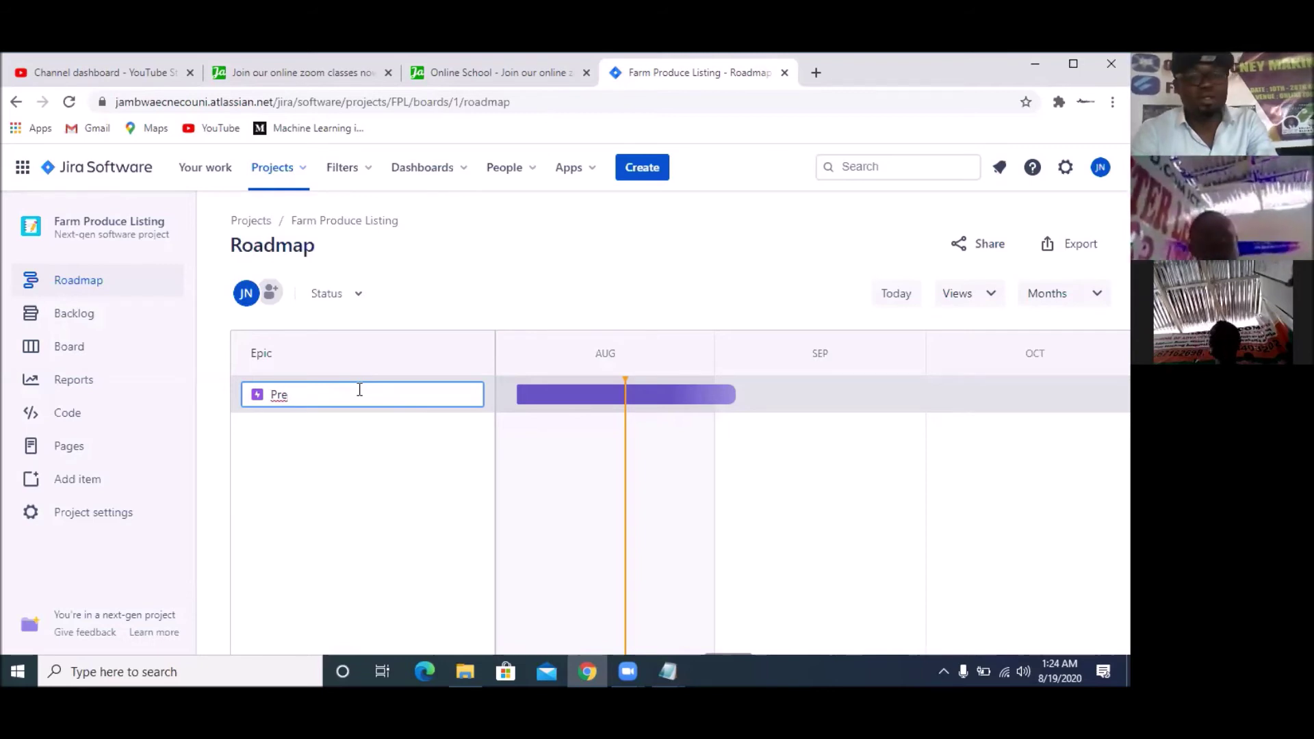
{"action": "type", "text": "pare"}
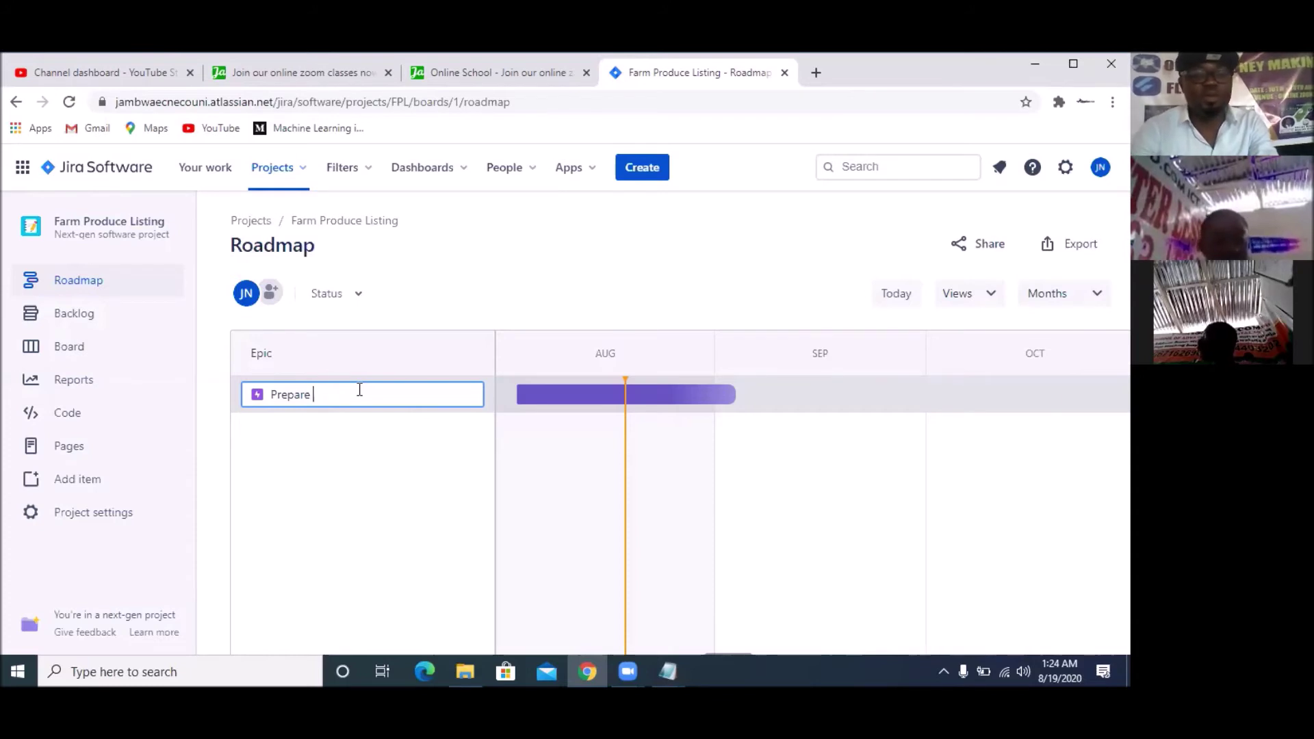
{"action": "type", "text": " Jira "}
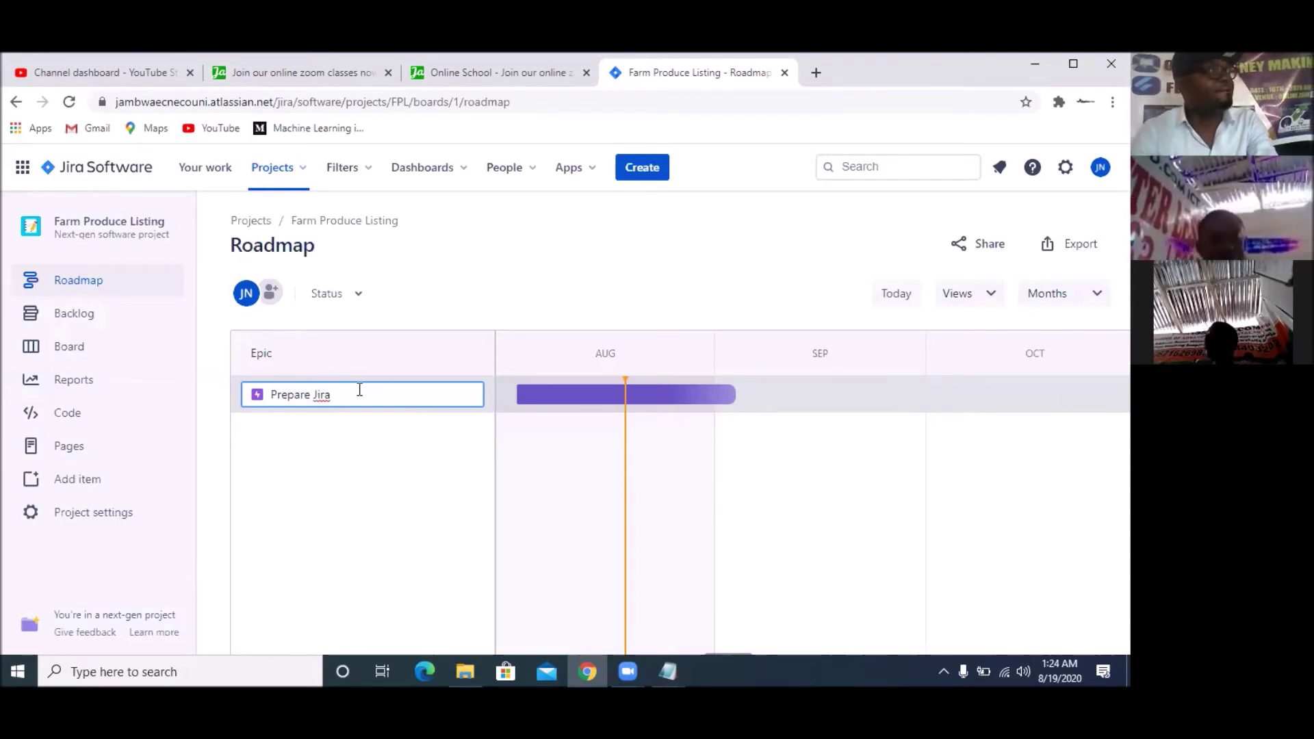
{"action": "type", "text": "Pro"}
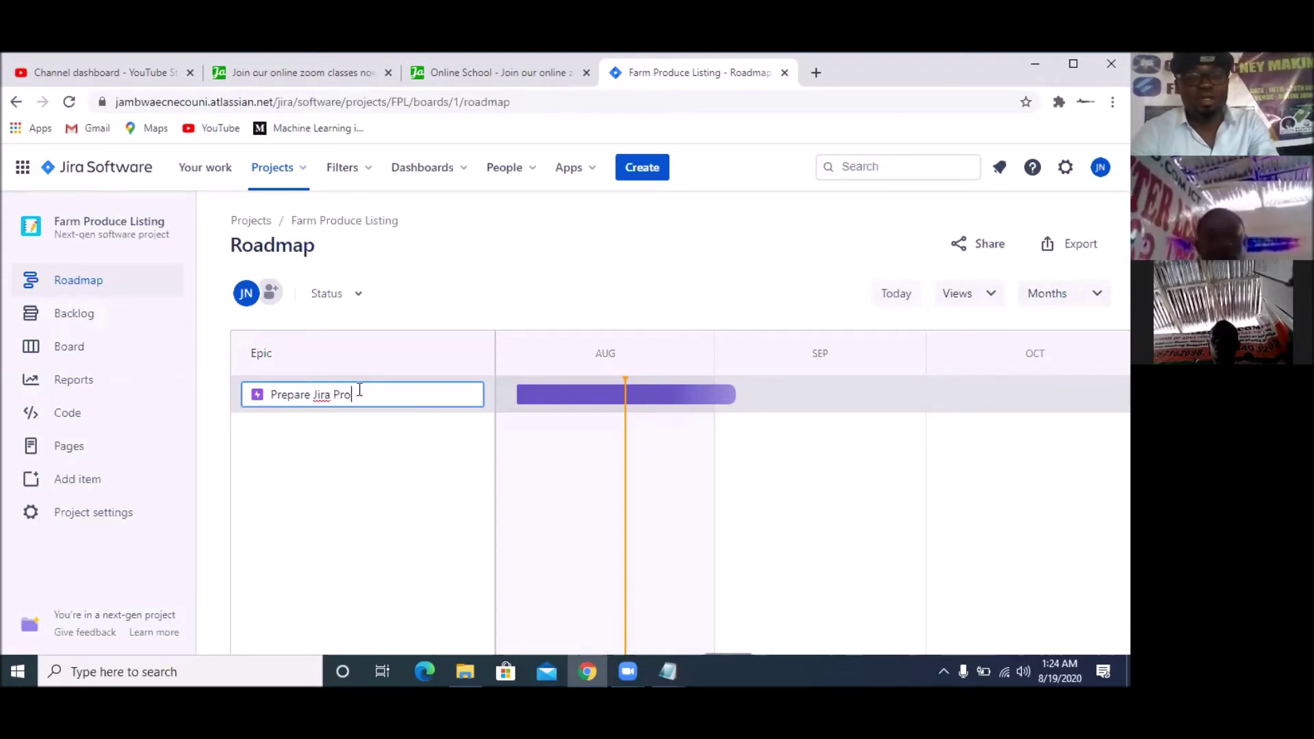
{"action": "type", "text": "ject "}
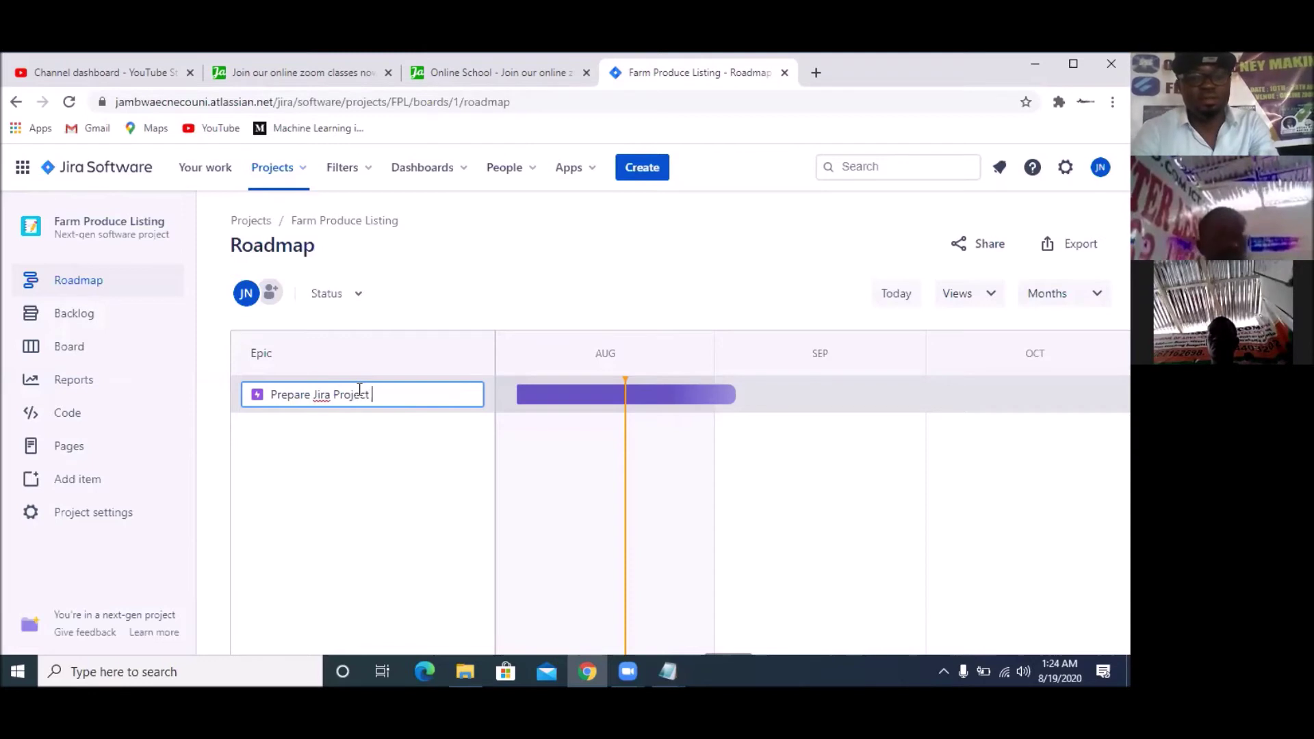
{"action": "type", "text": "managemet"}
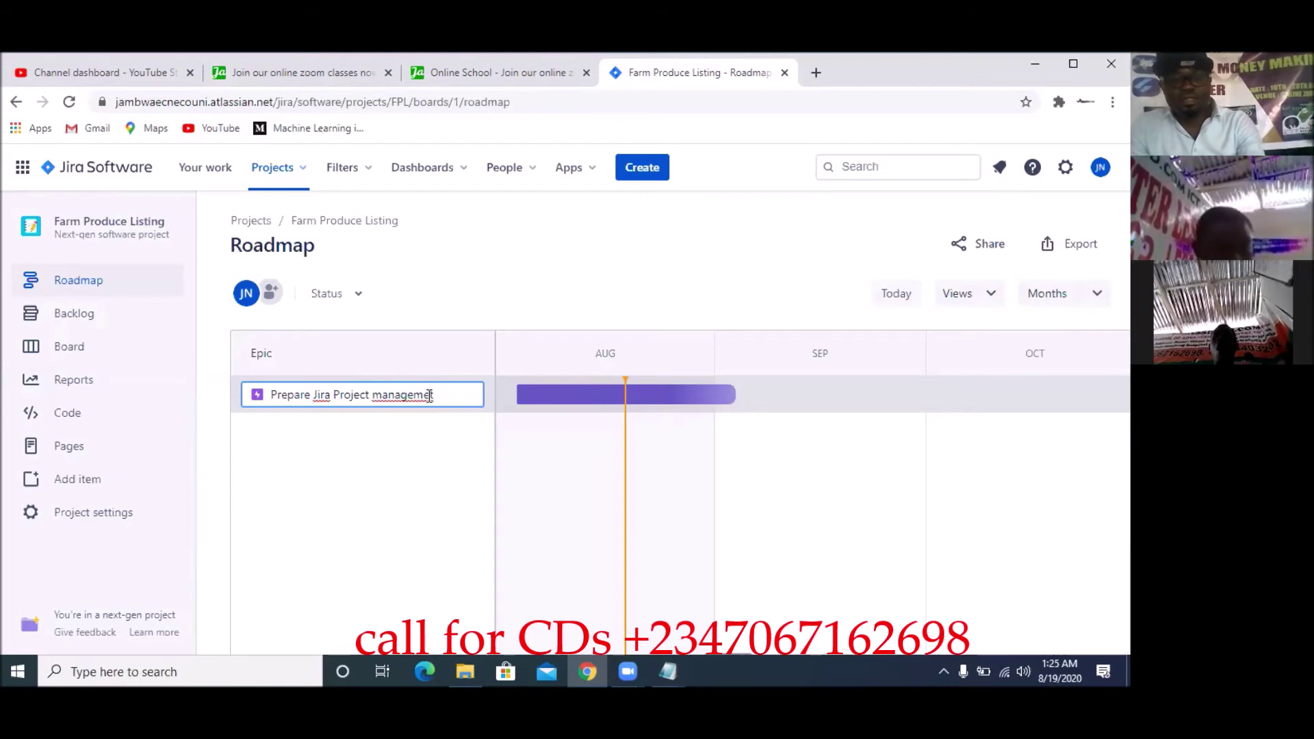
Fix the typo to 'management' and save the Prepare Jira Project management epic
{"action": "left_click", "coordinate": [430, 395]}
{"action": "type", "text": "nt"}
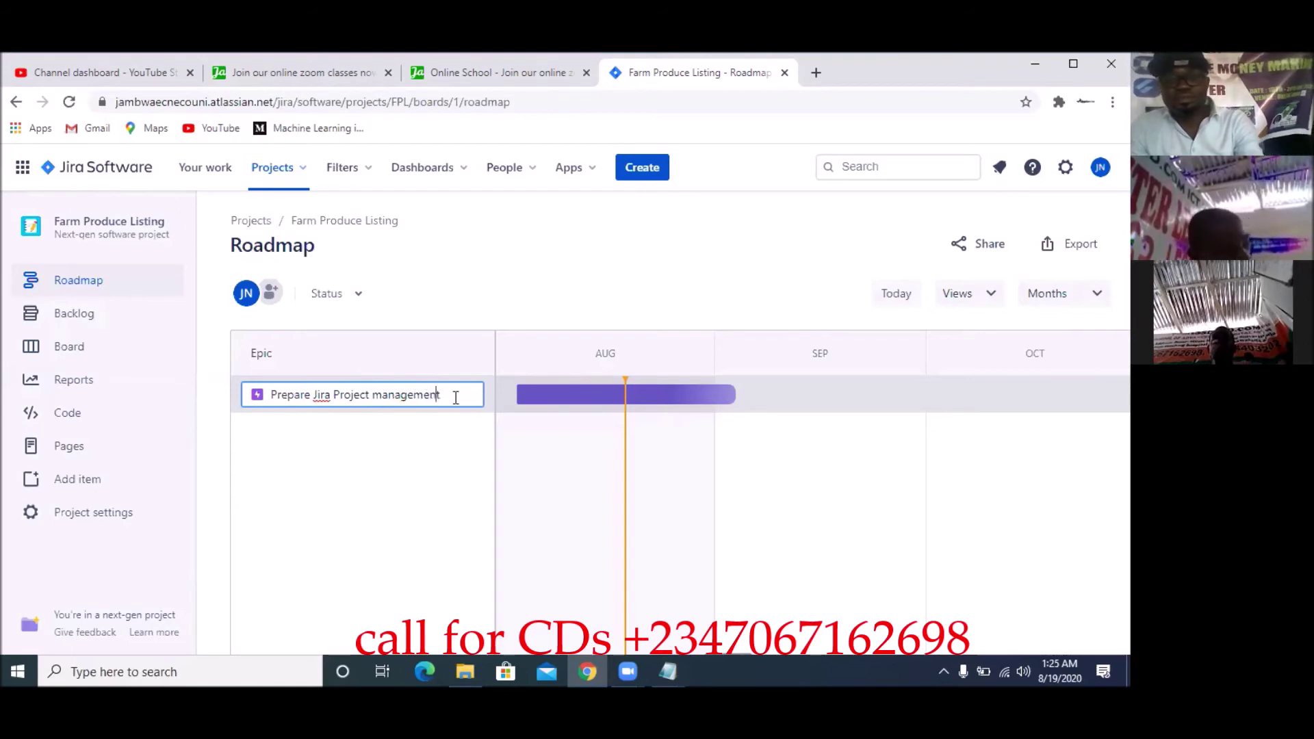
{"action": "key", "text": "Return"}
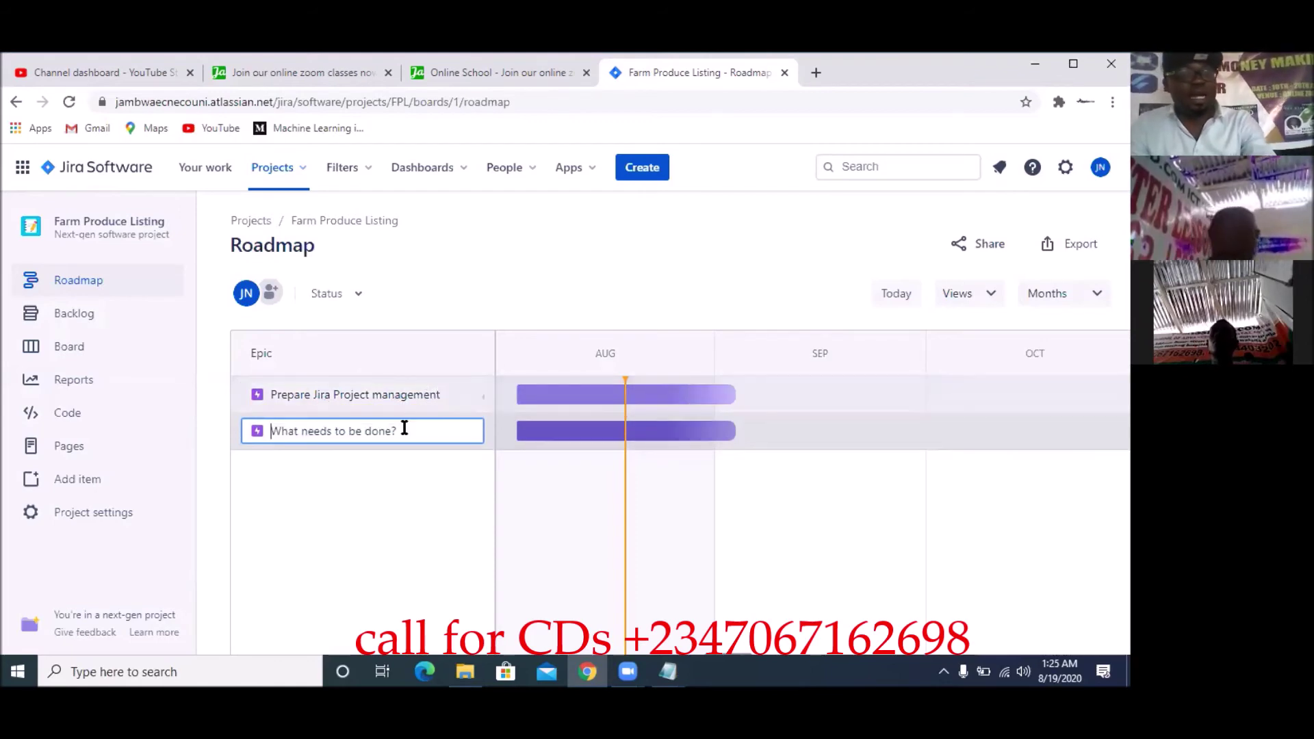
Create epics 'Build the Backend Rest API' and 'Build the backend features using Django' on the roadmap
{"action": "type", "text": "B"}
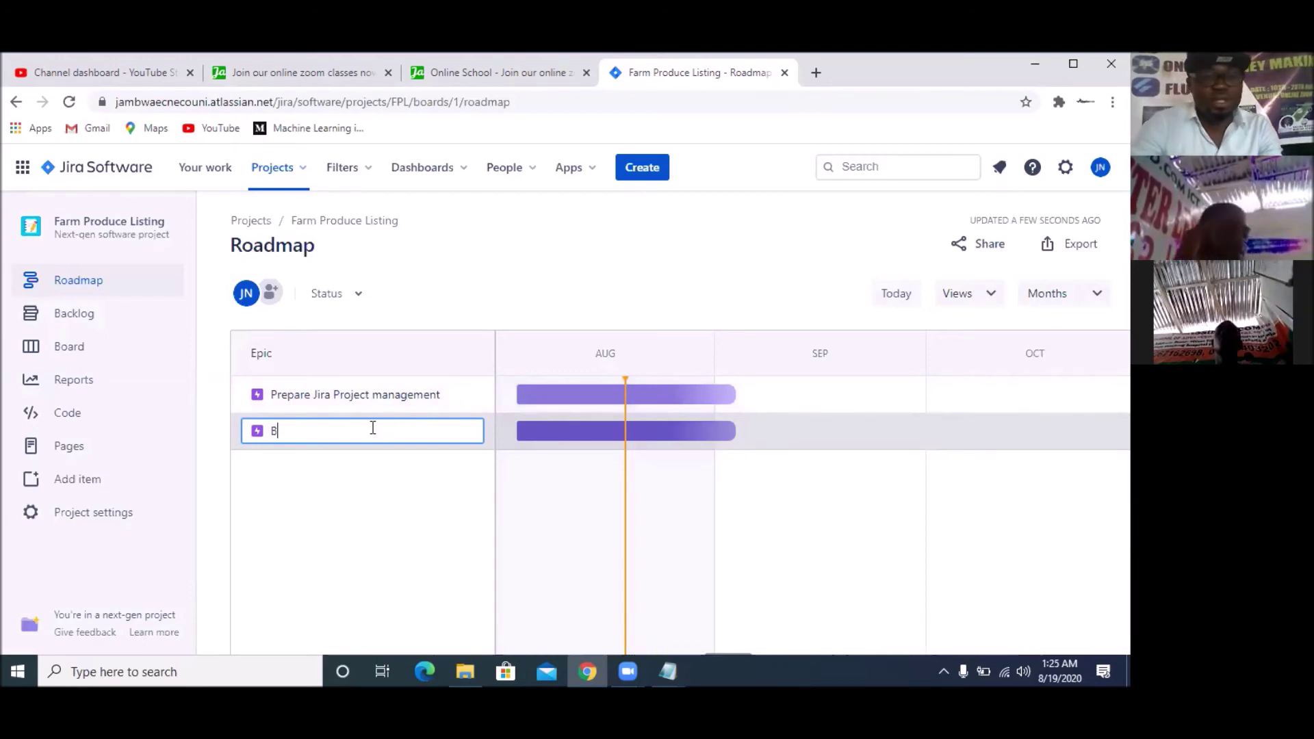
{"action": "type", "text": "uild th"}
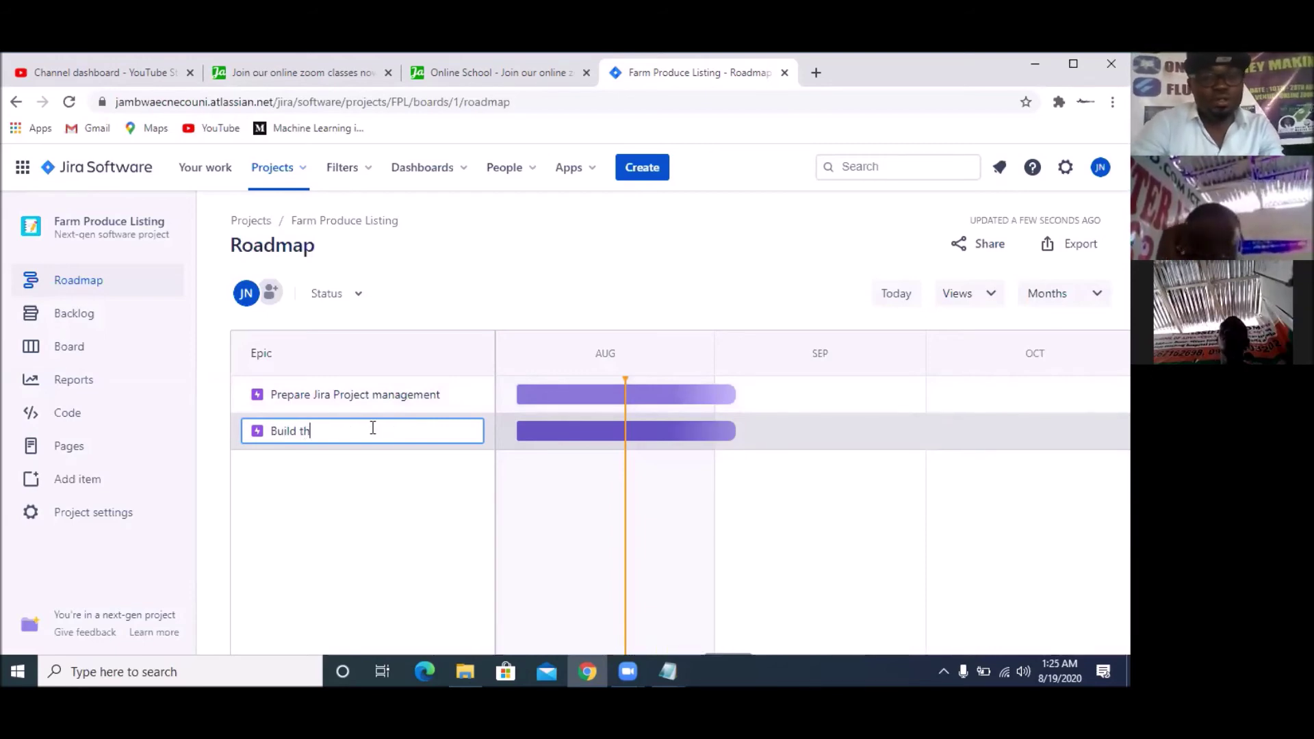
{"action": "type", "text": "e Bac"}
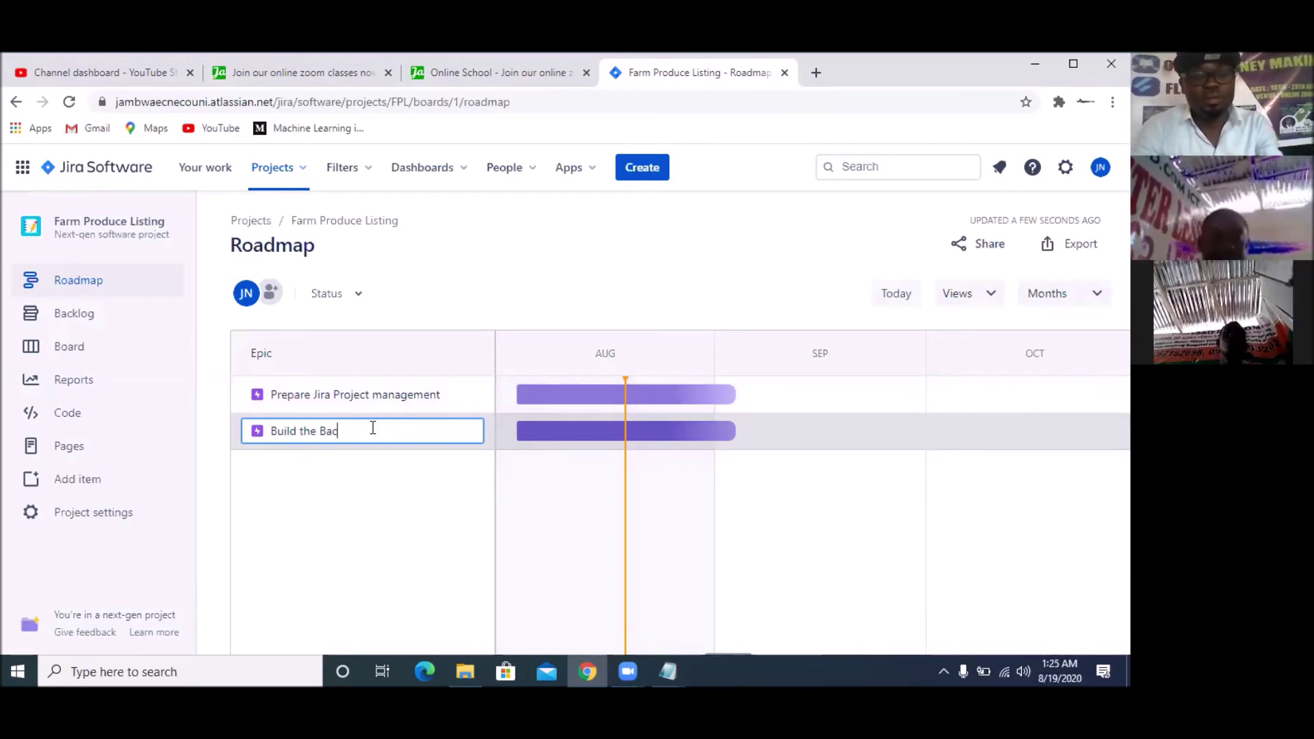
{"action": "type", "text": "kend R"}
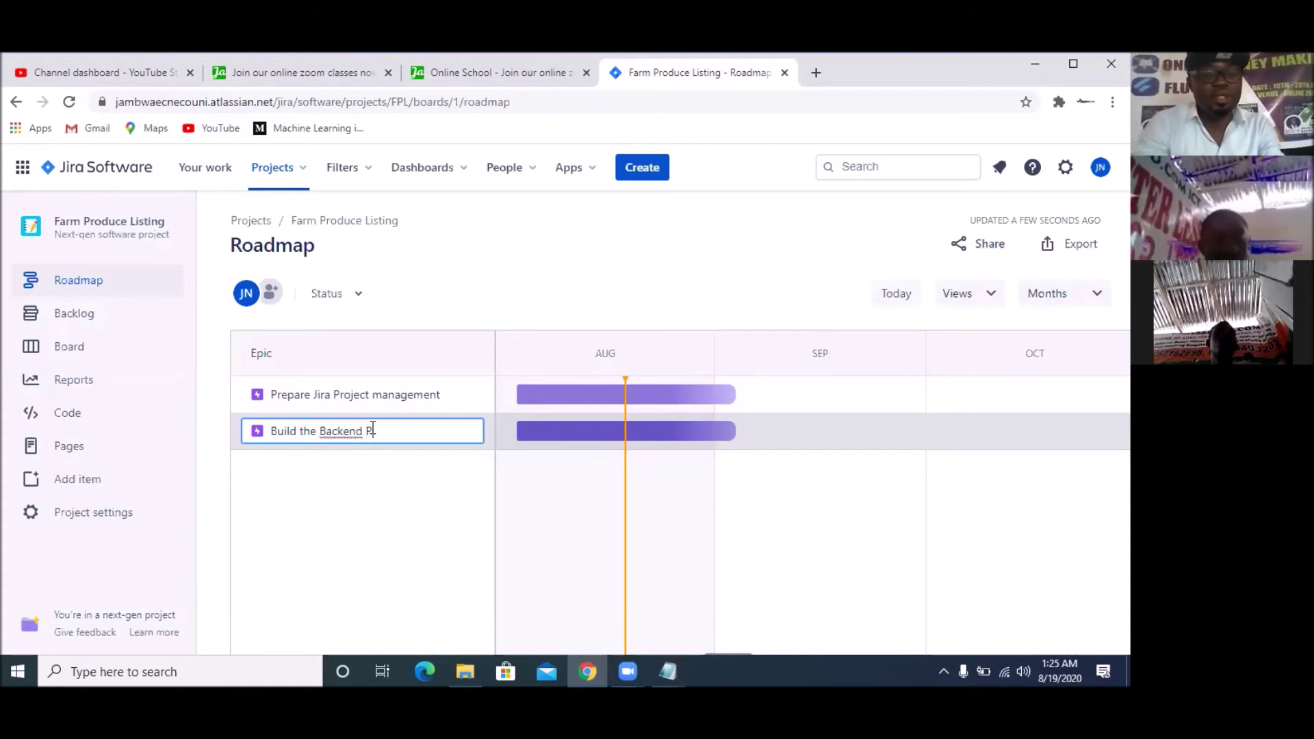
{"action": "type", "text": "est API"}
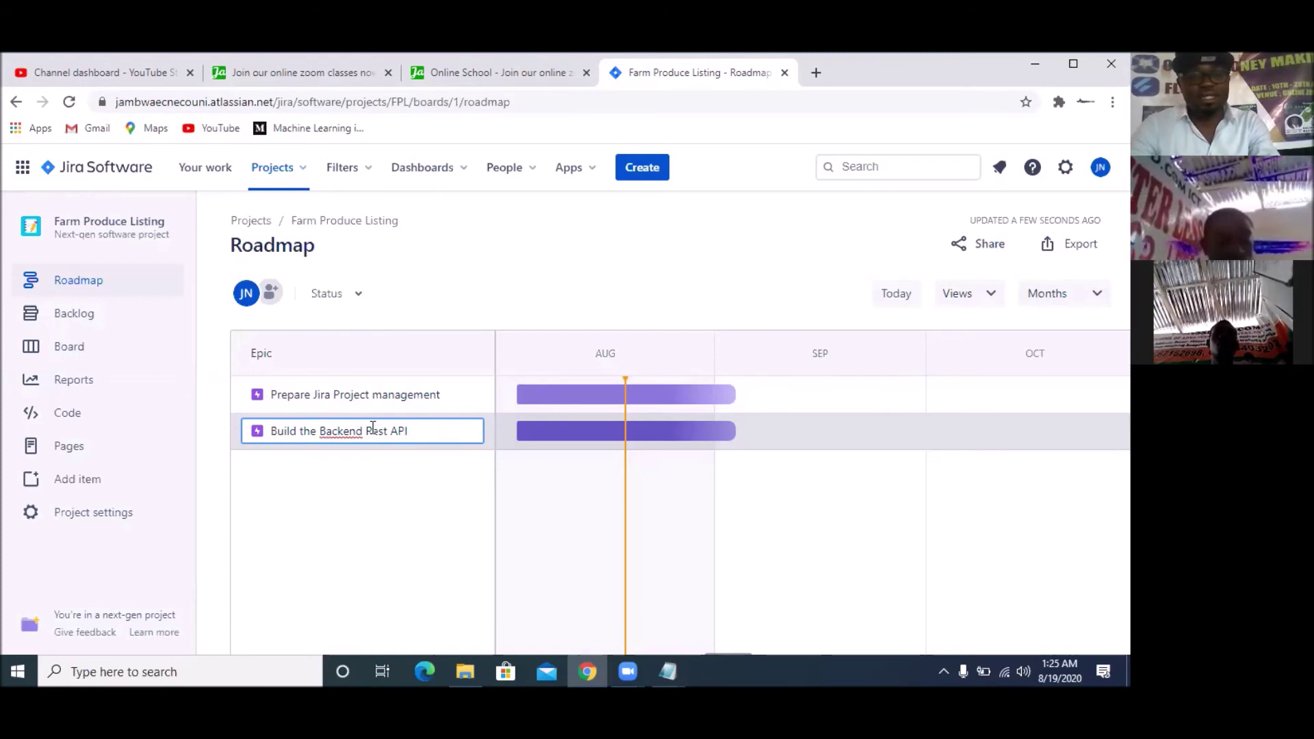
{"action": "key", "text": "Return"}
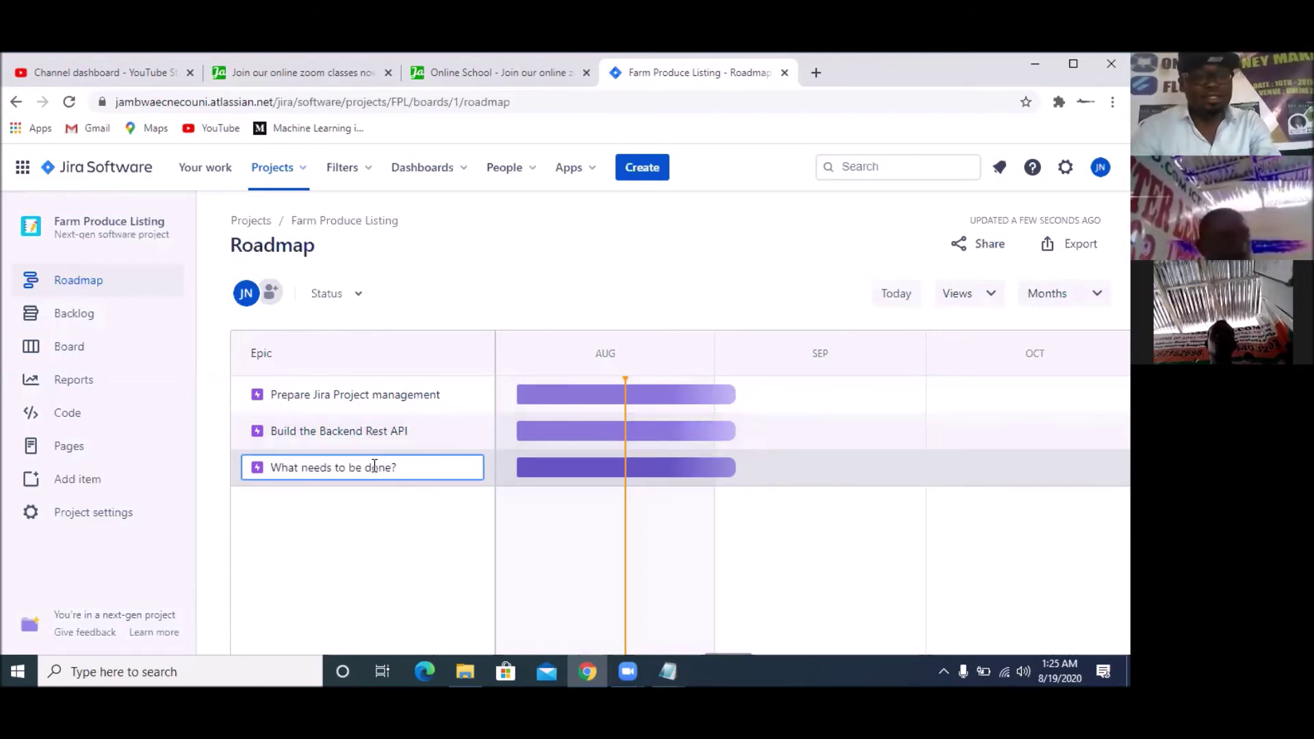
{"action": "type", "text": "Build the"}
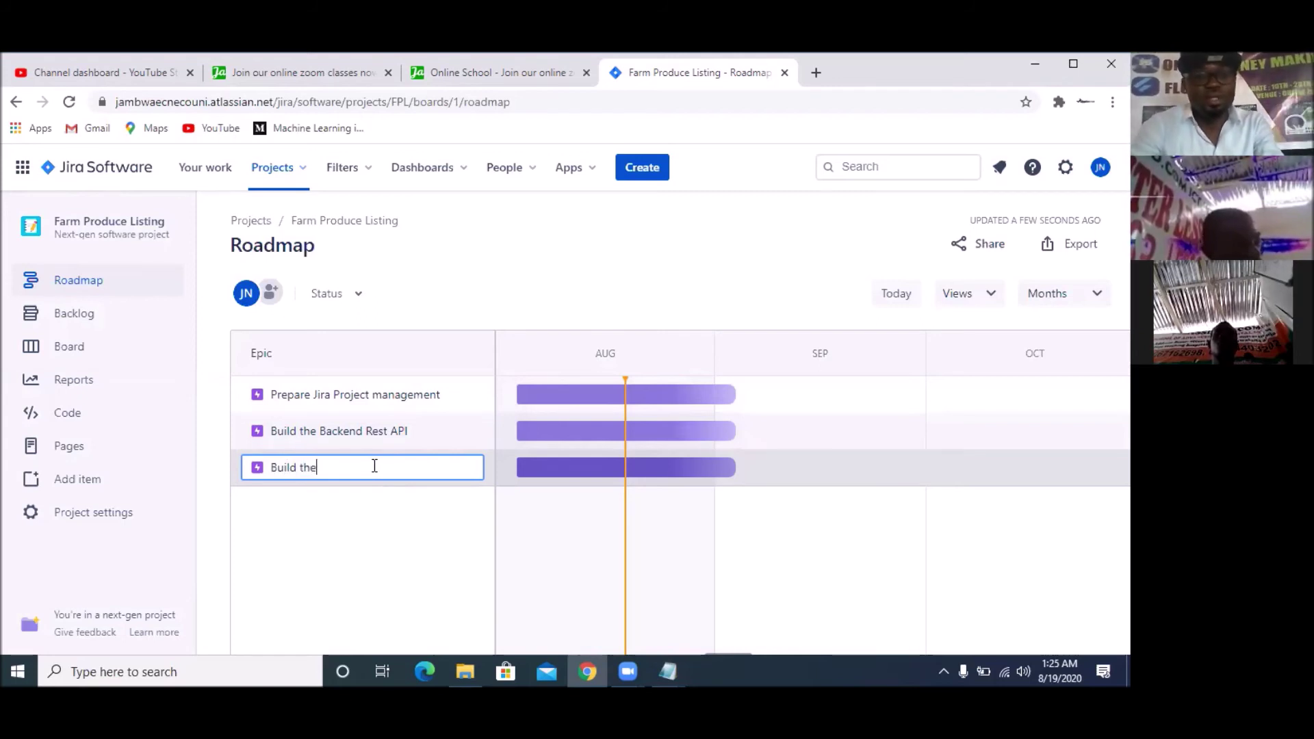
{"action": "type", "text": " backend "}
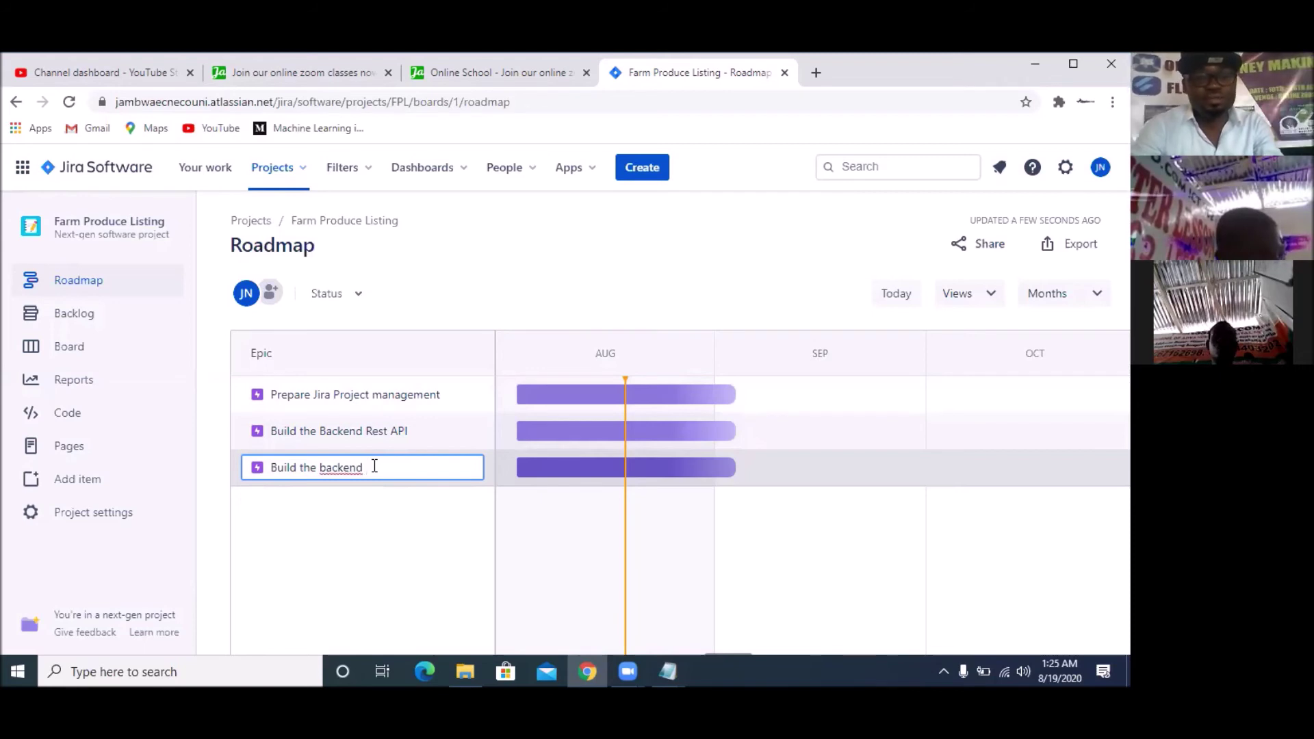
{"action": "type", "text": "feat"}
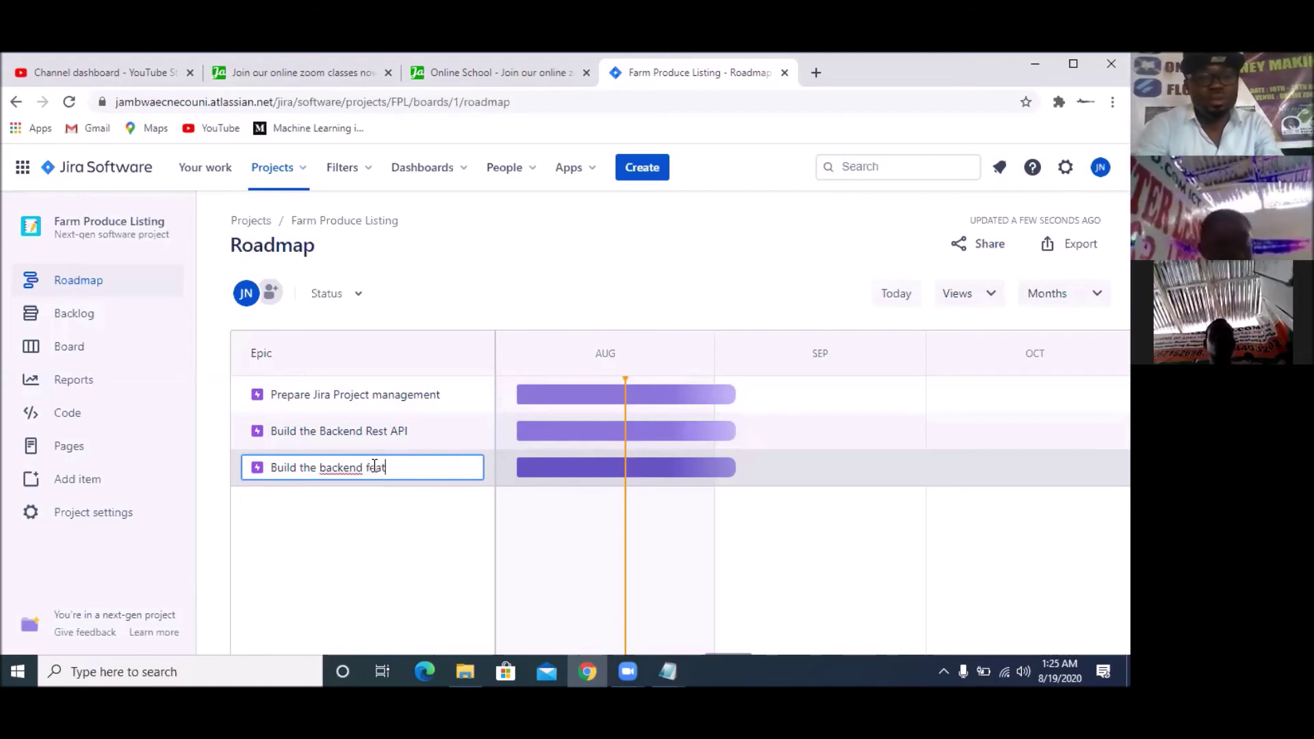
{"action": "type", "text": "ures usin"}
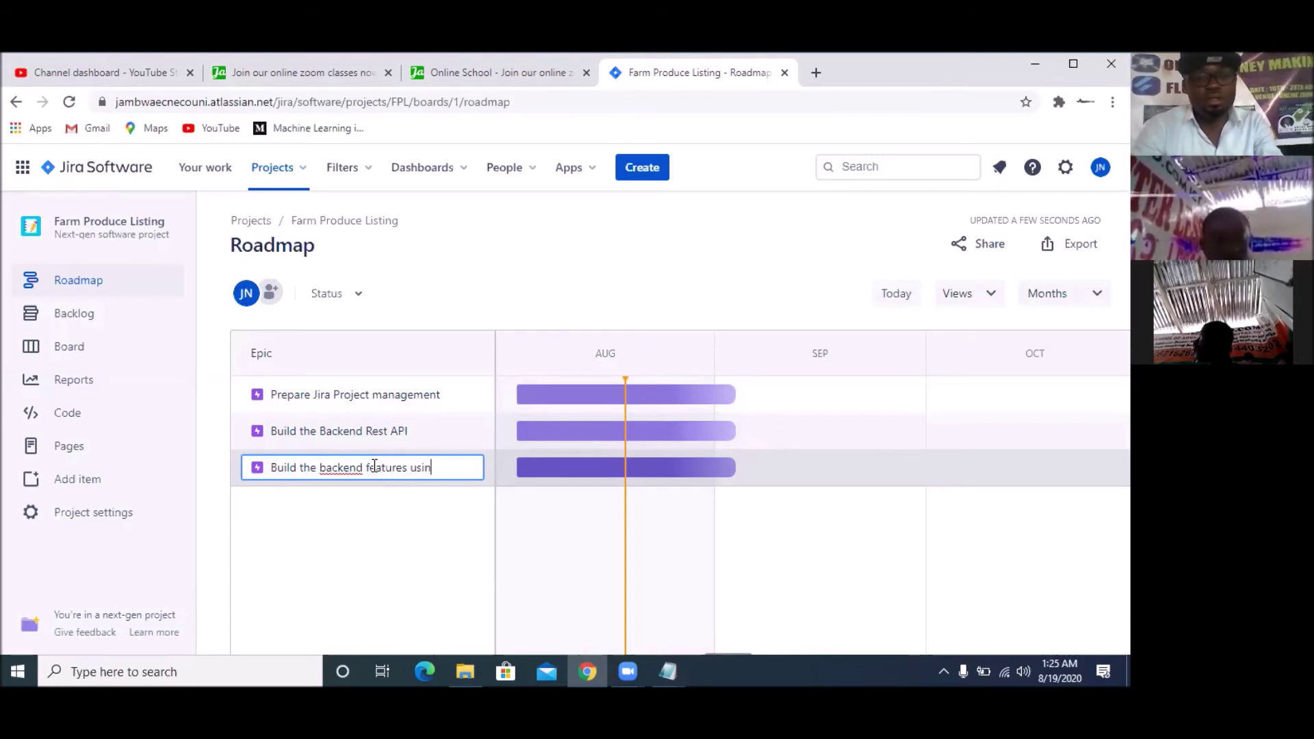
{"action": "type", "text": "g"}
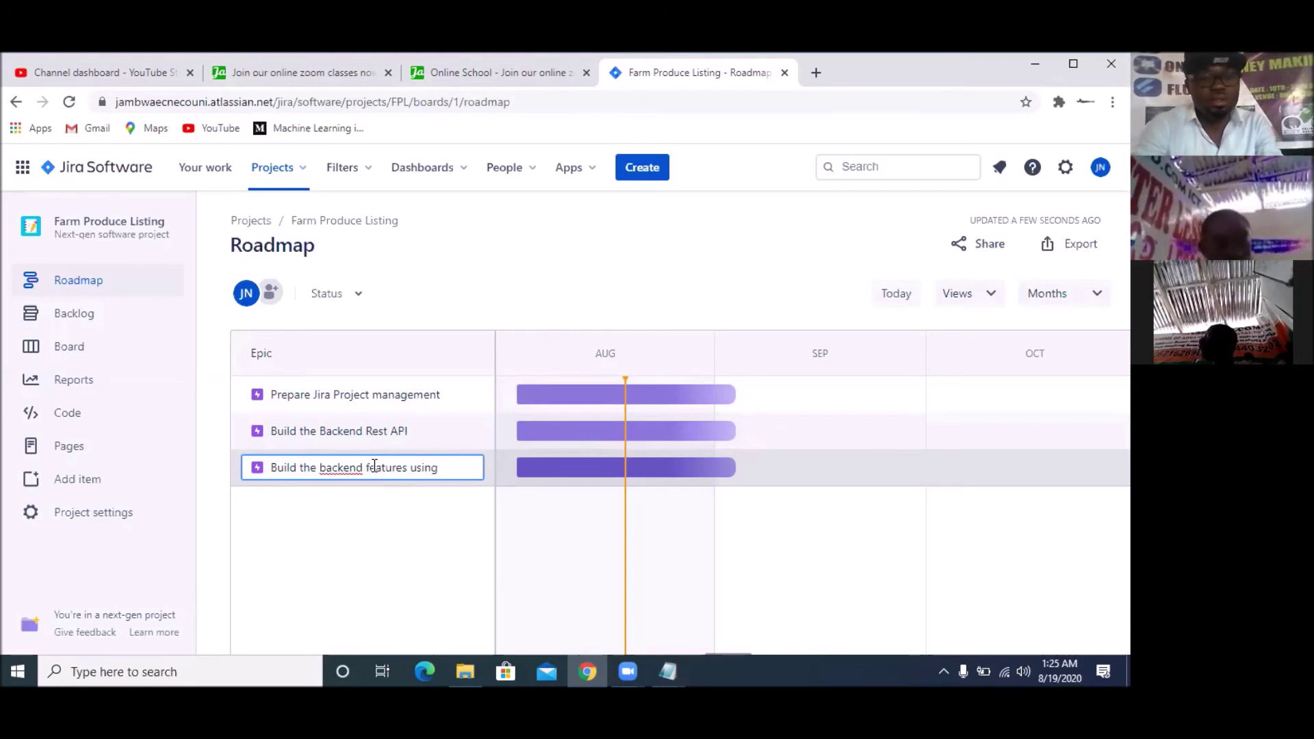
{"action": "type", "text": " Django"}
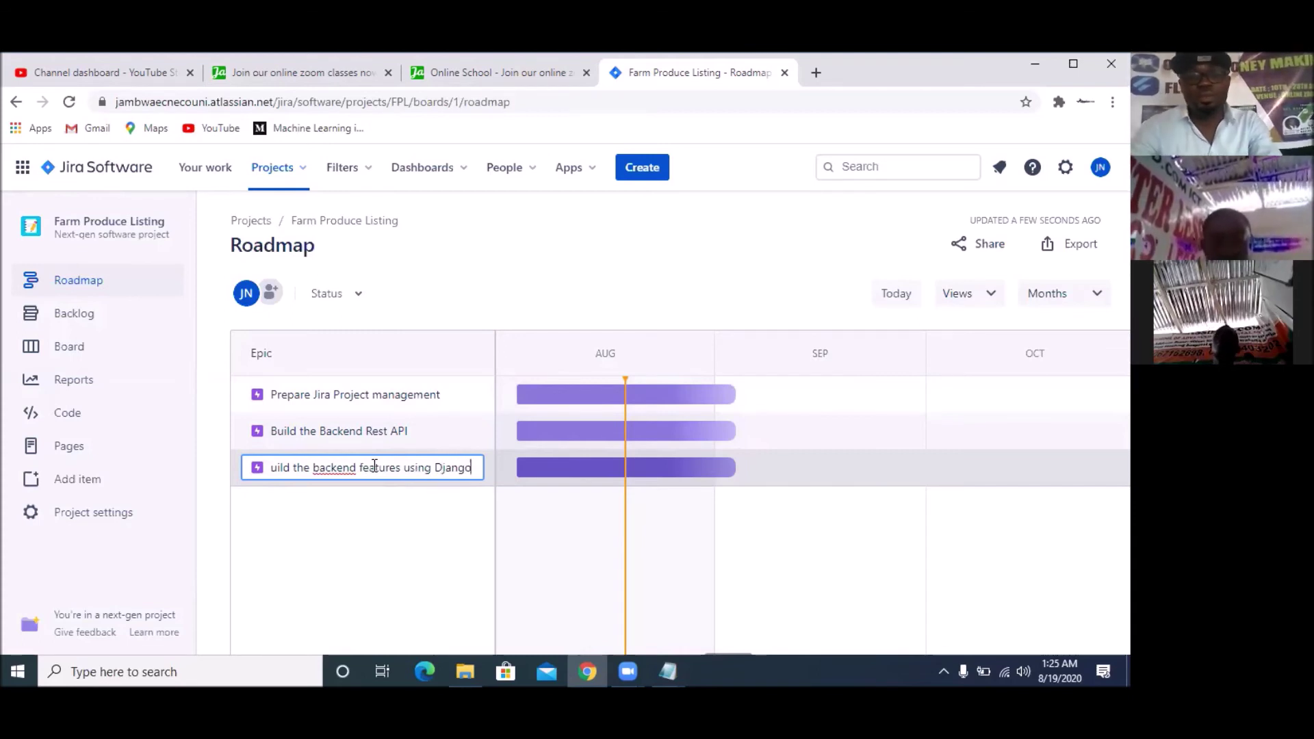
{"action": "key", "text": "Return"}
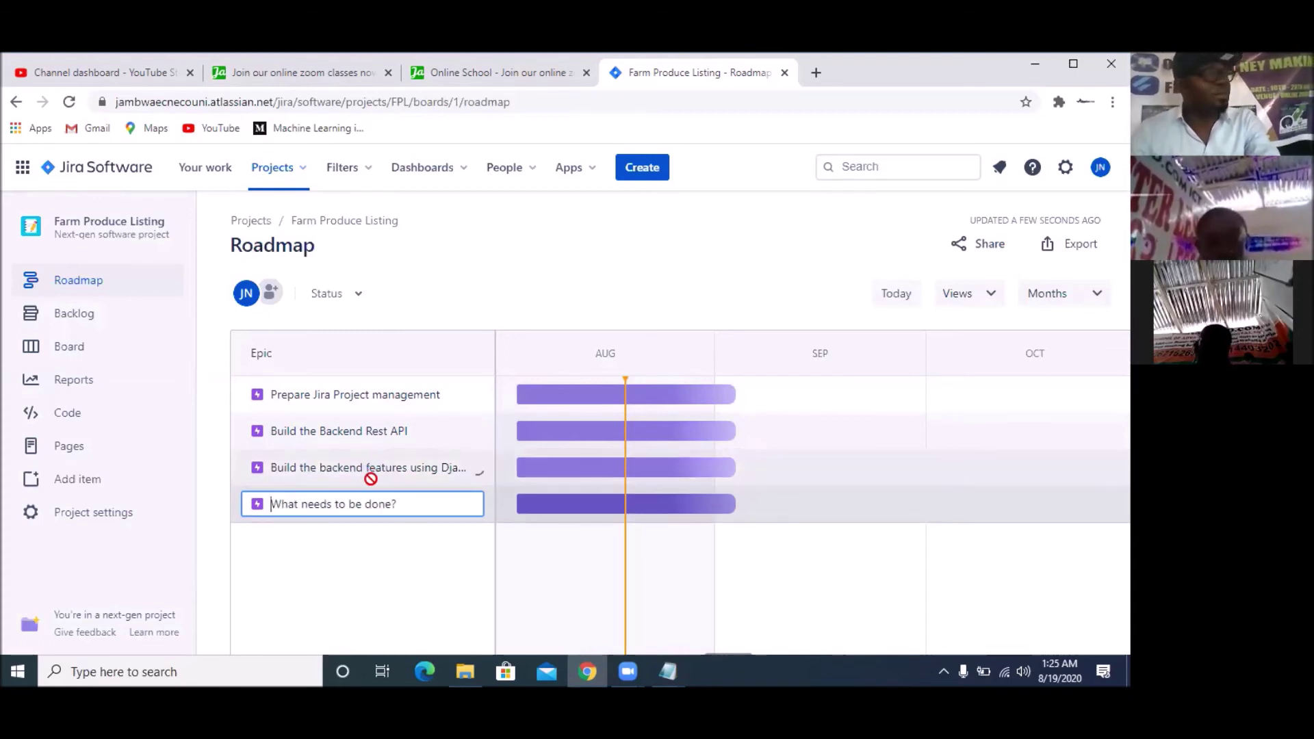
Add epics 'Build the Front nd Using React and Bootstrap' and 'Host on Digital Ocean', then open the first epic
{"action": "type", "text": "B"}
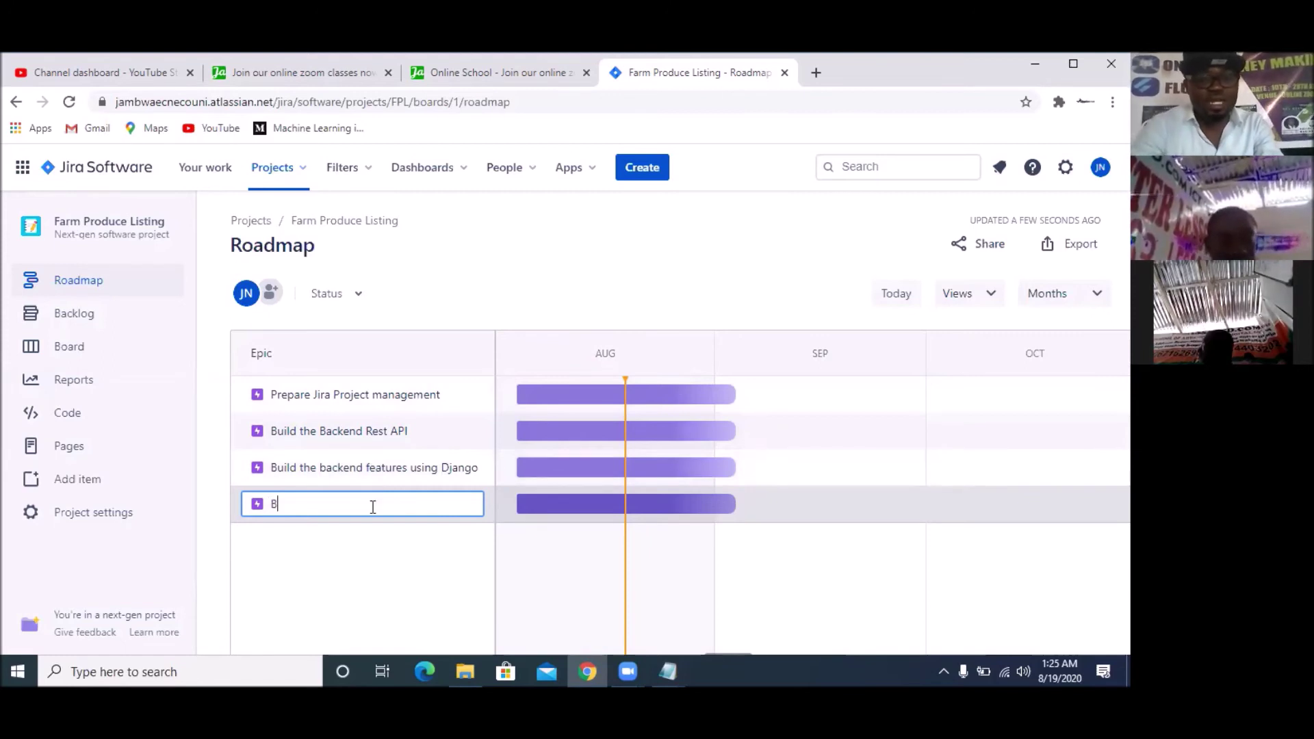
{"action": "type", "text": "uild th"}
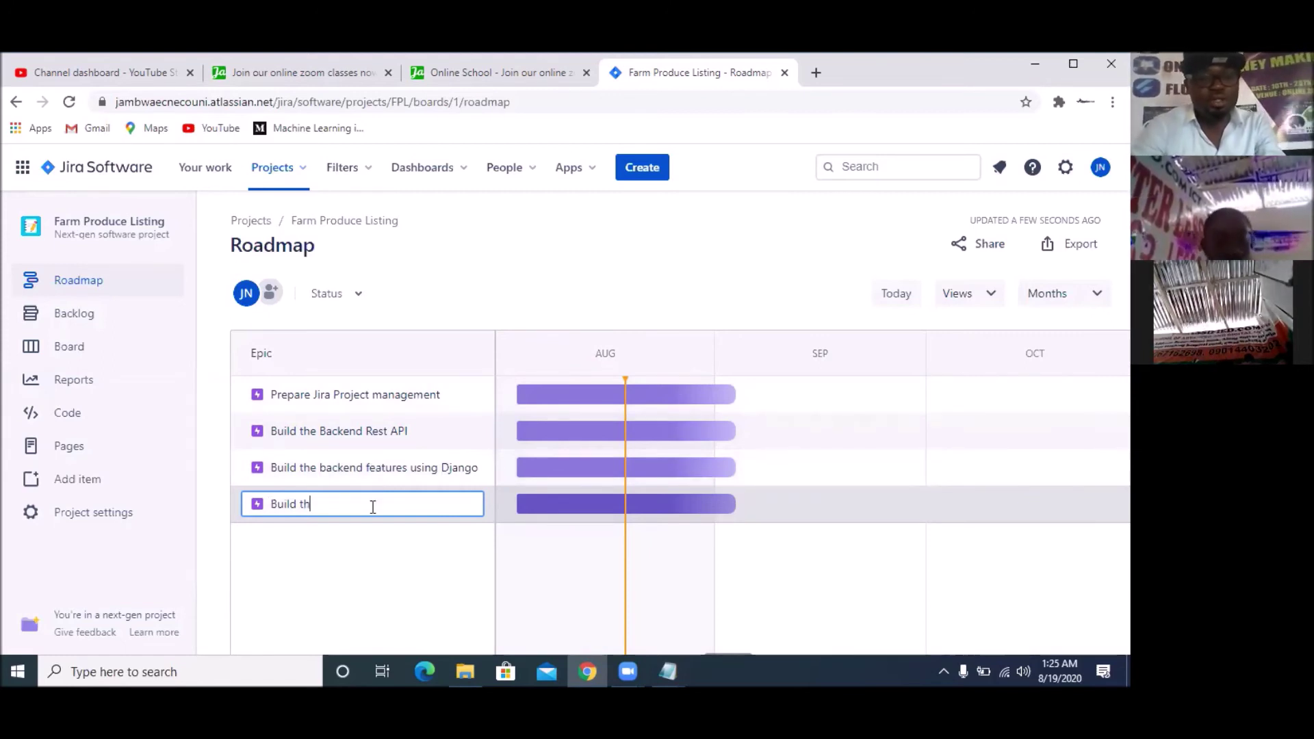
{"action": "type", "text": "e Front "}
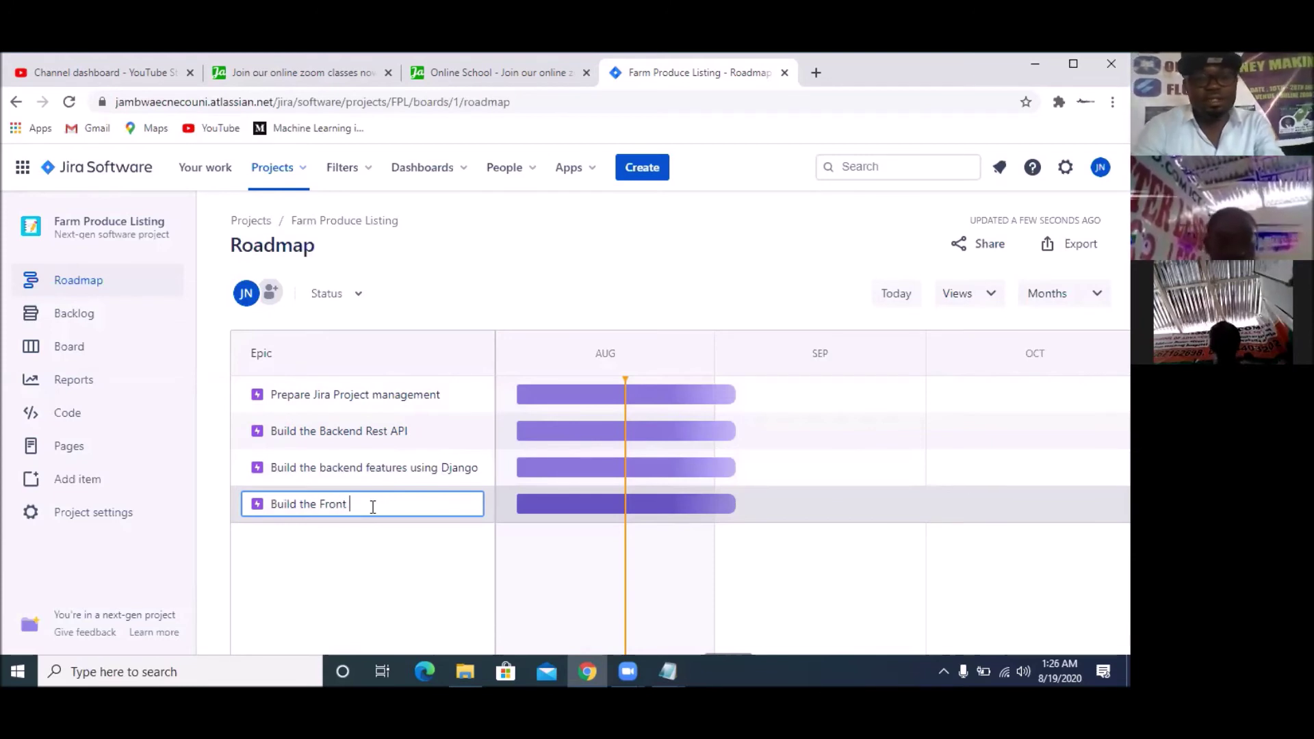
{"action": "type", "text": "end "}
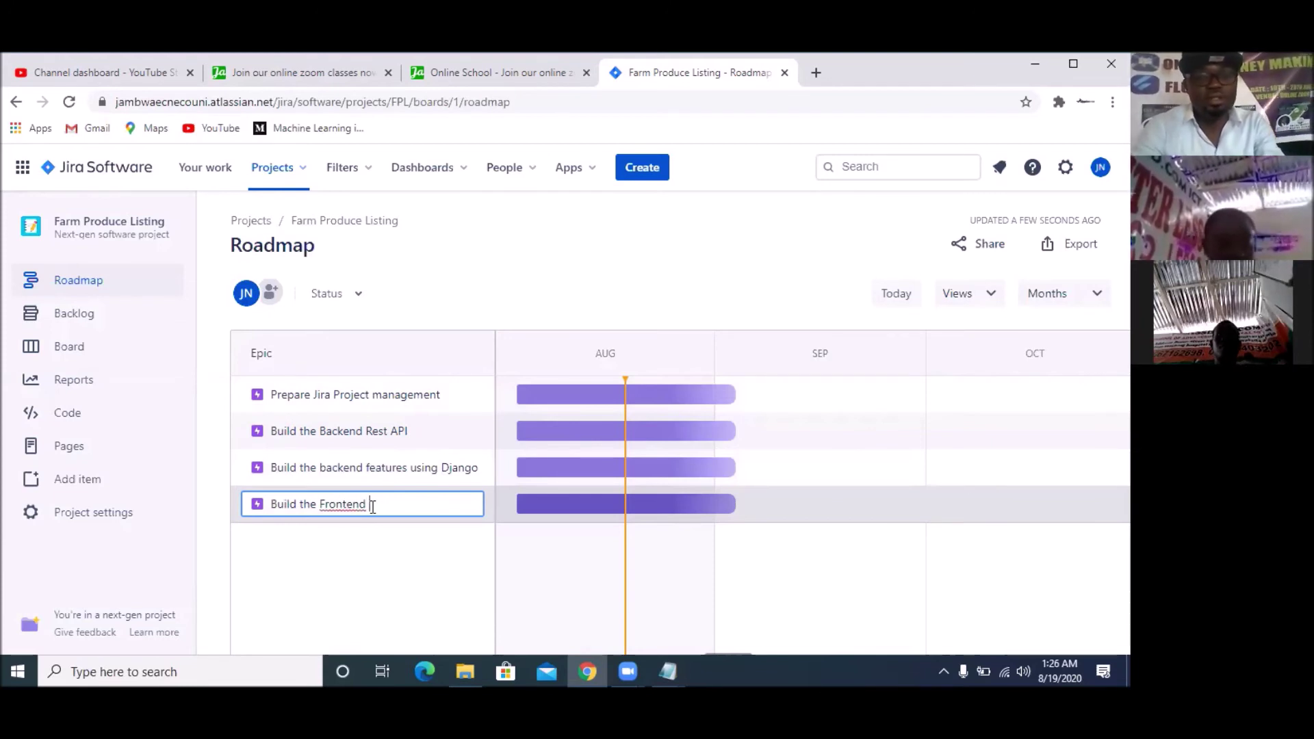
{"action": "type", "text": "Using R"}
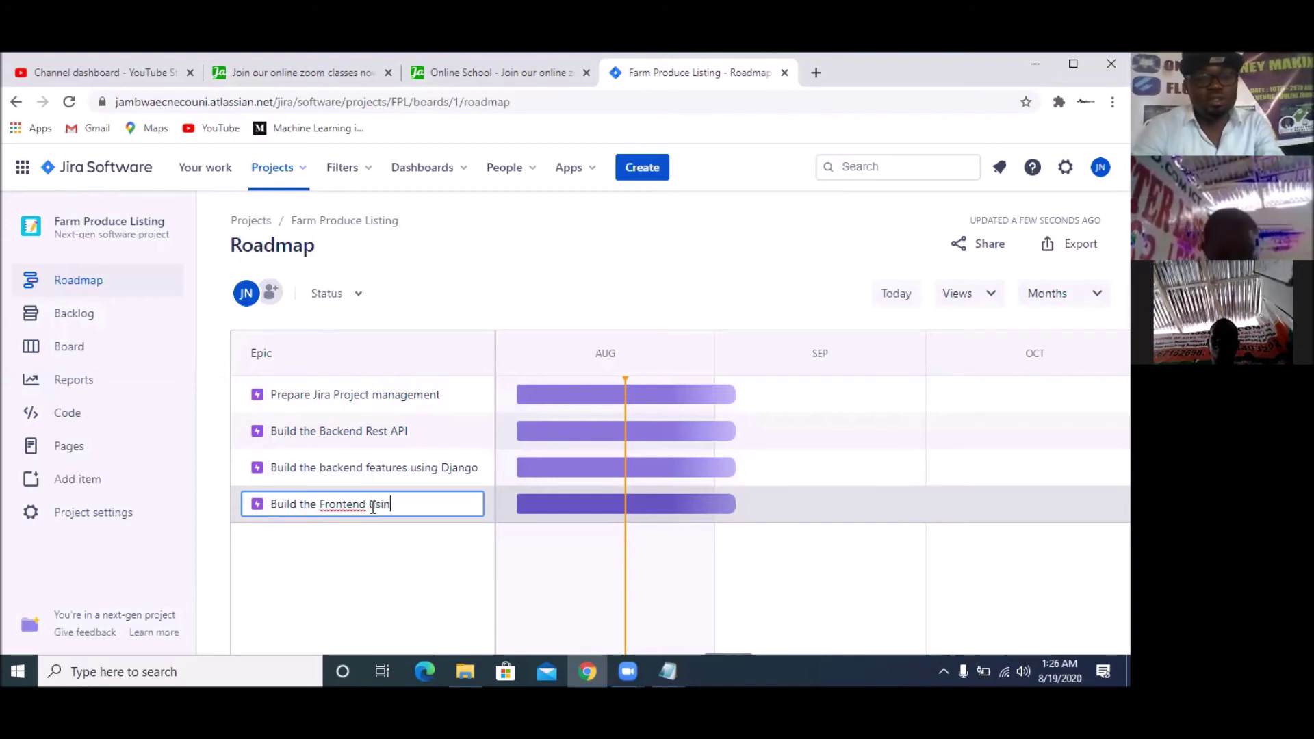
{"action": "type", "text": "eact "}
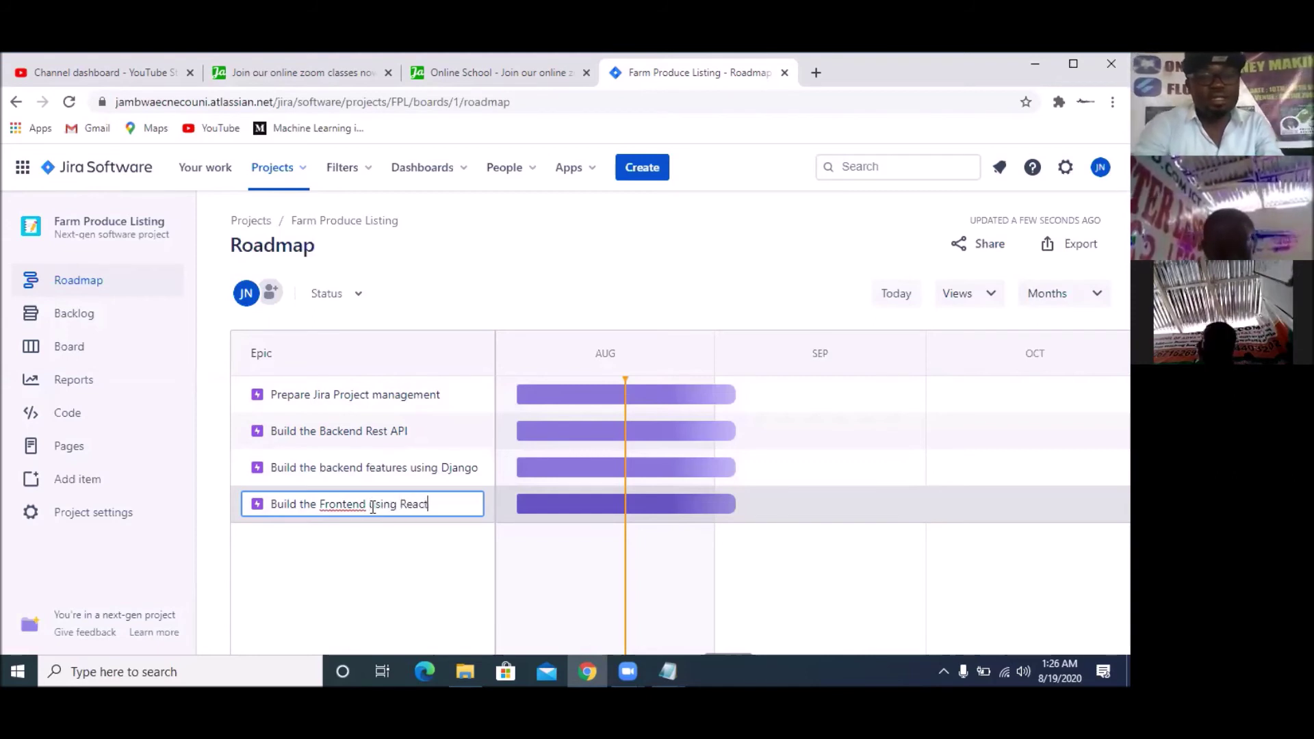
{"action": "type", "text": "and "}
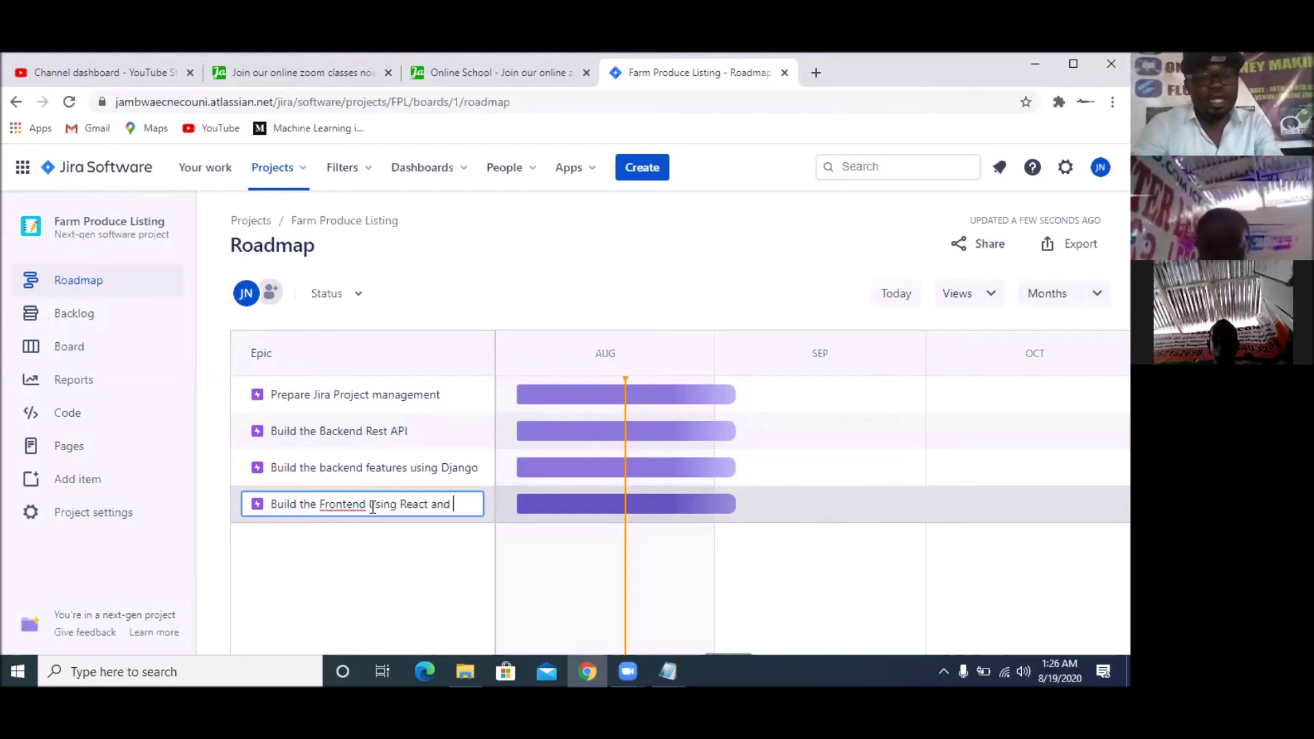
{"action": "type", "text": "Bootstrap"}
{"action": "key", "text": "Return"}
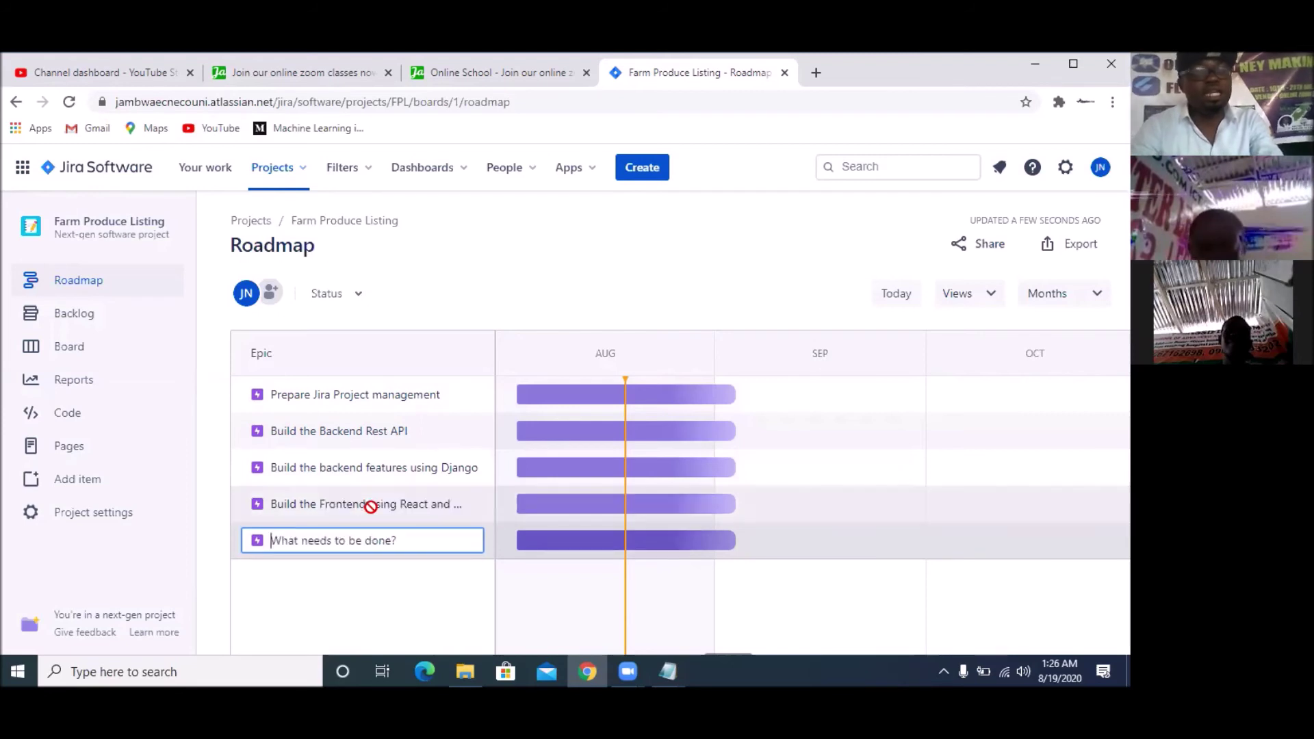
{"action": "type", "text": "Host"}
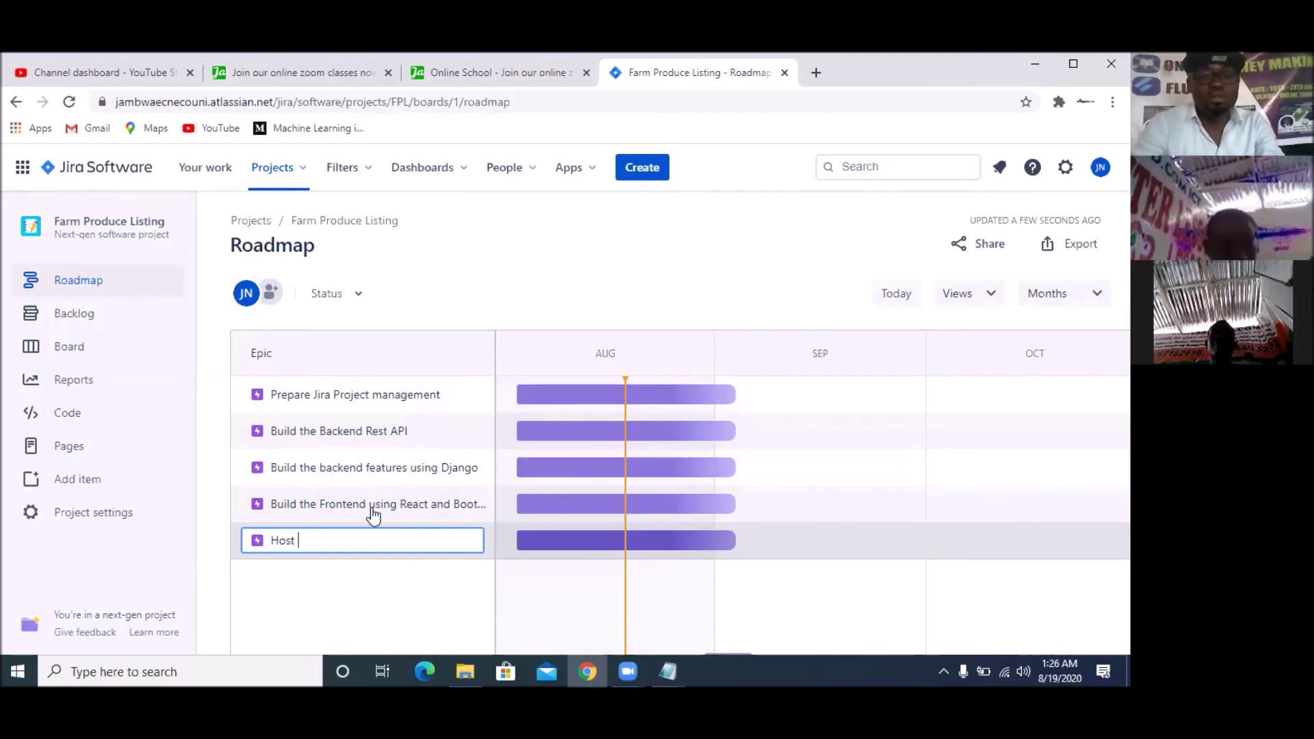
{"action": "type", "text": " on Digital"}
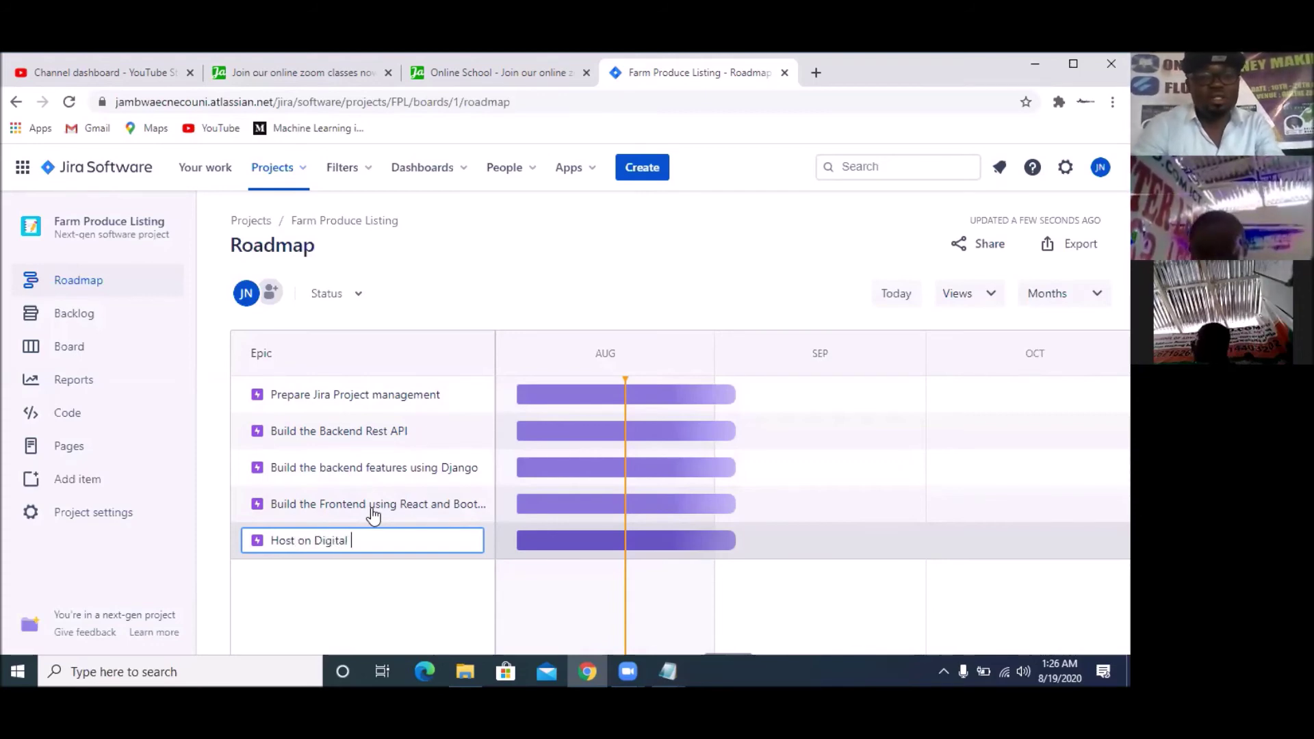
{"action": "type", "text": " Ocean"}
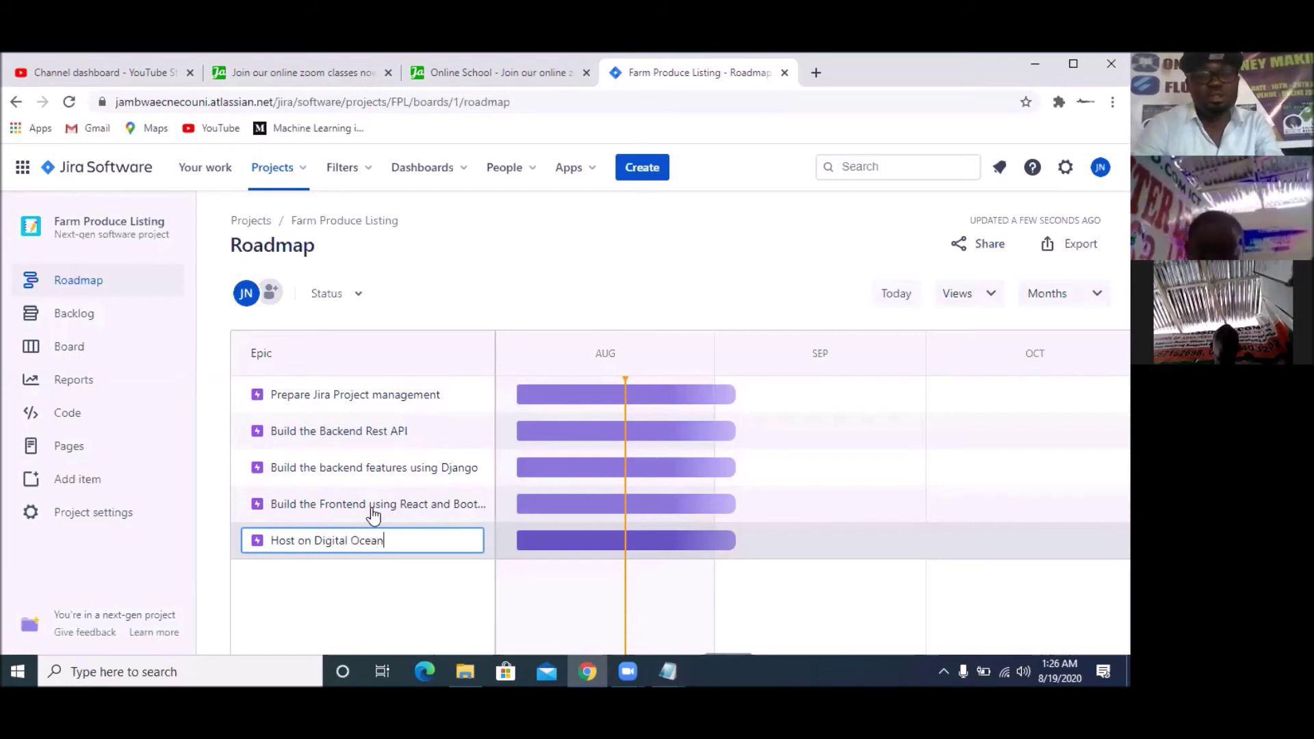
{"action": "key", "text": "Return"}
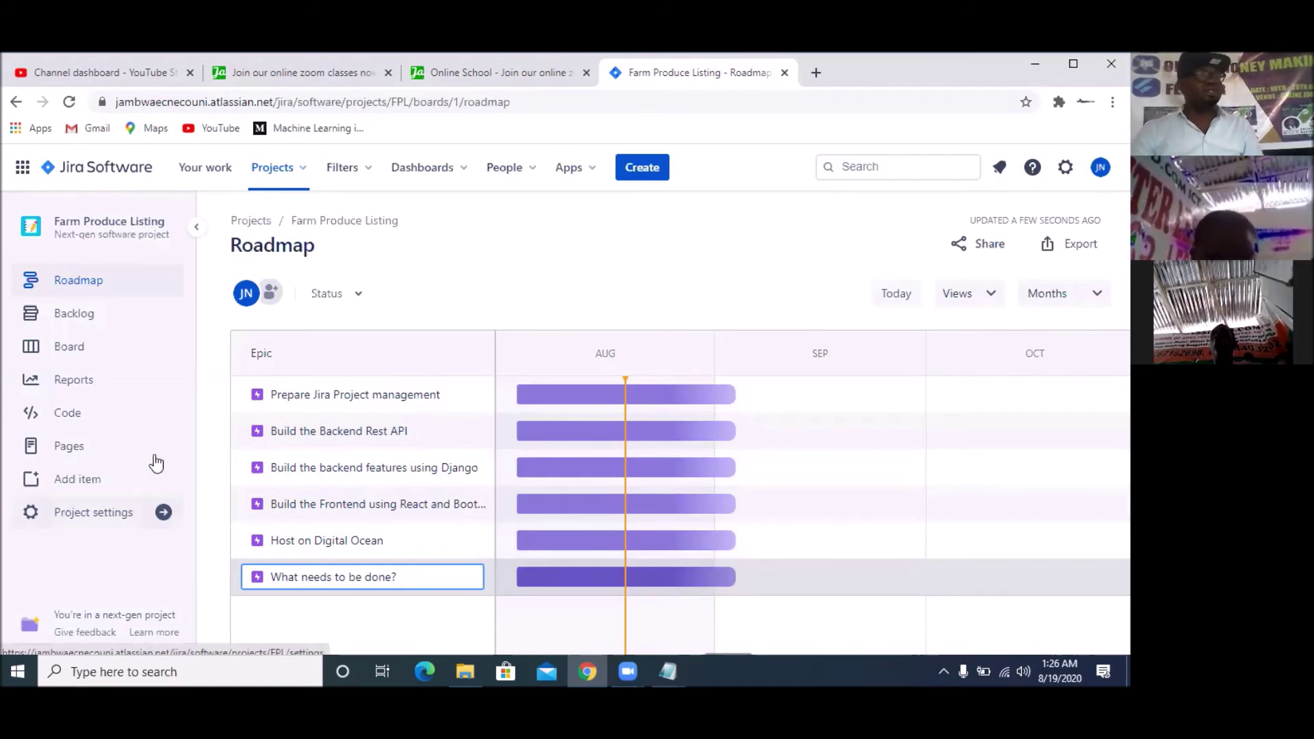
{"action": "mouse_move", "coordinate": [709, 405]}
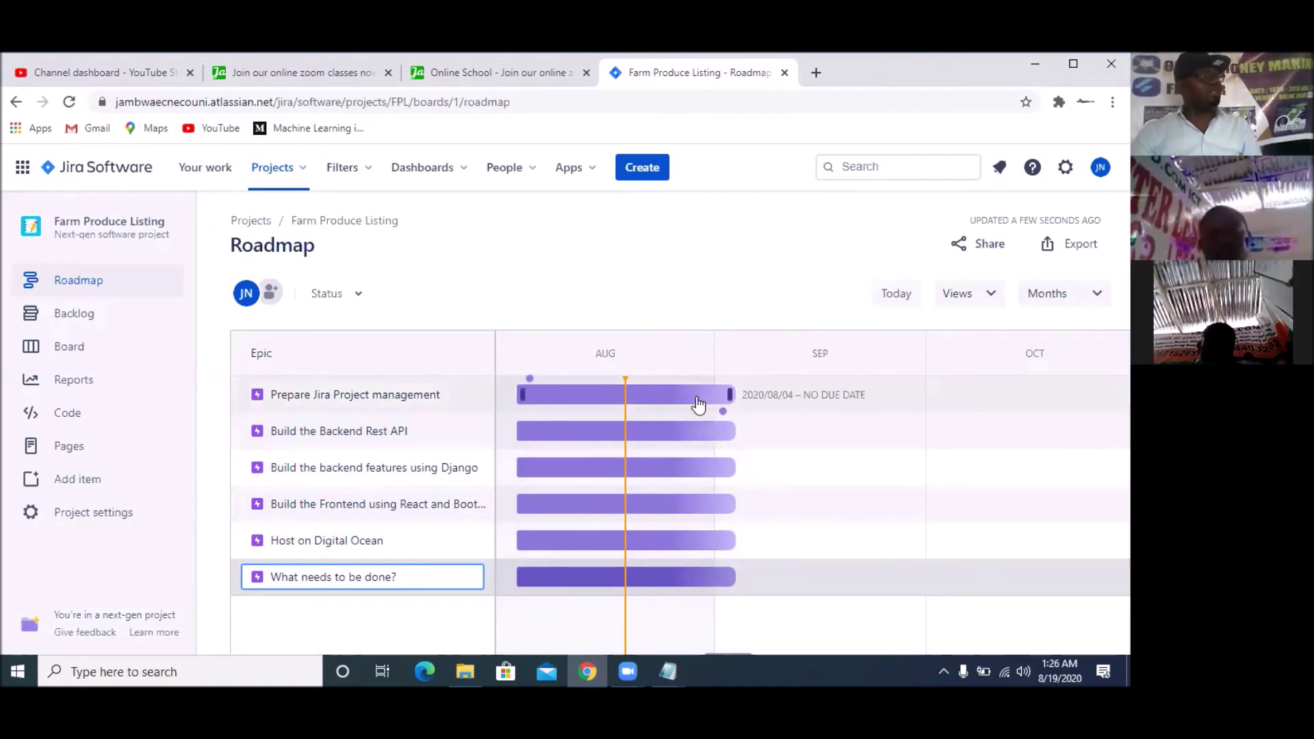
{"action": "left_click", "coordinate": [722, 400]}
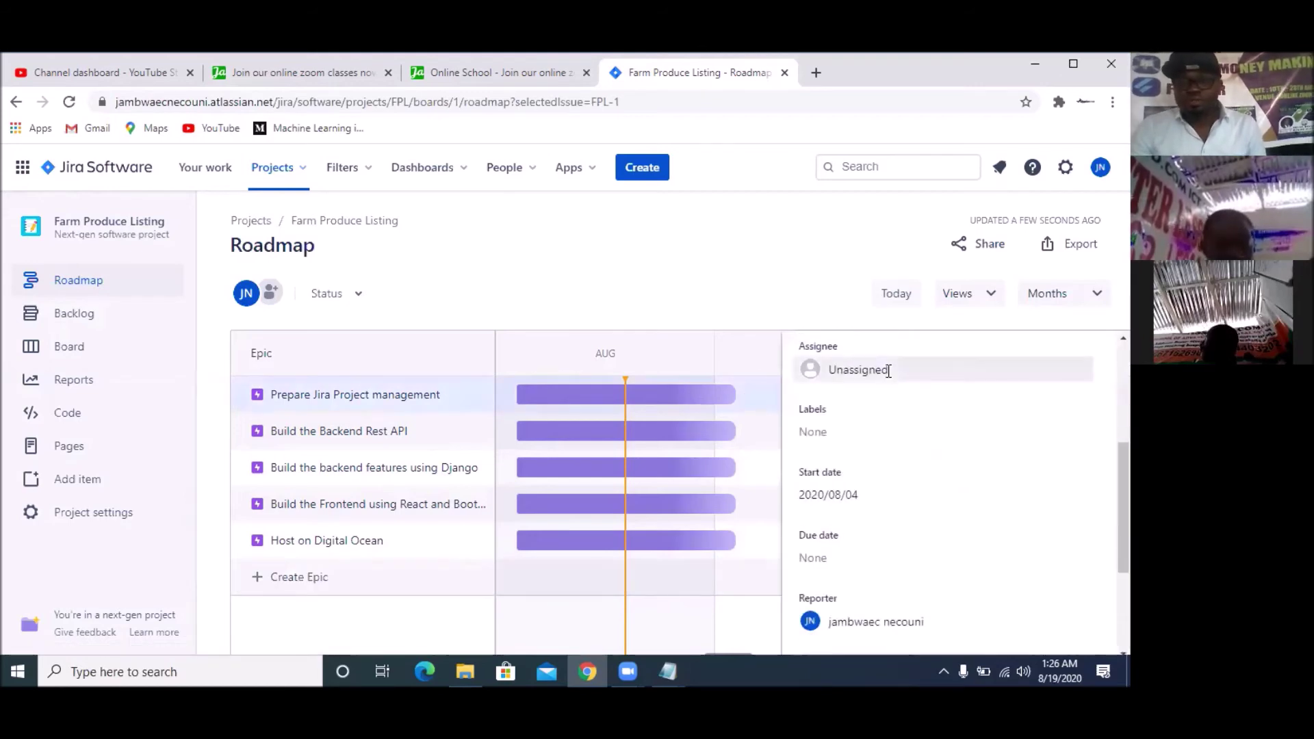
Assign the Prepare Jira Project management epic to a team member
{"action": "left_click", "coordinate": [888, 370]}
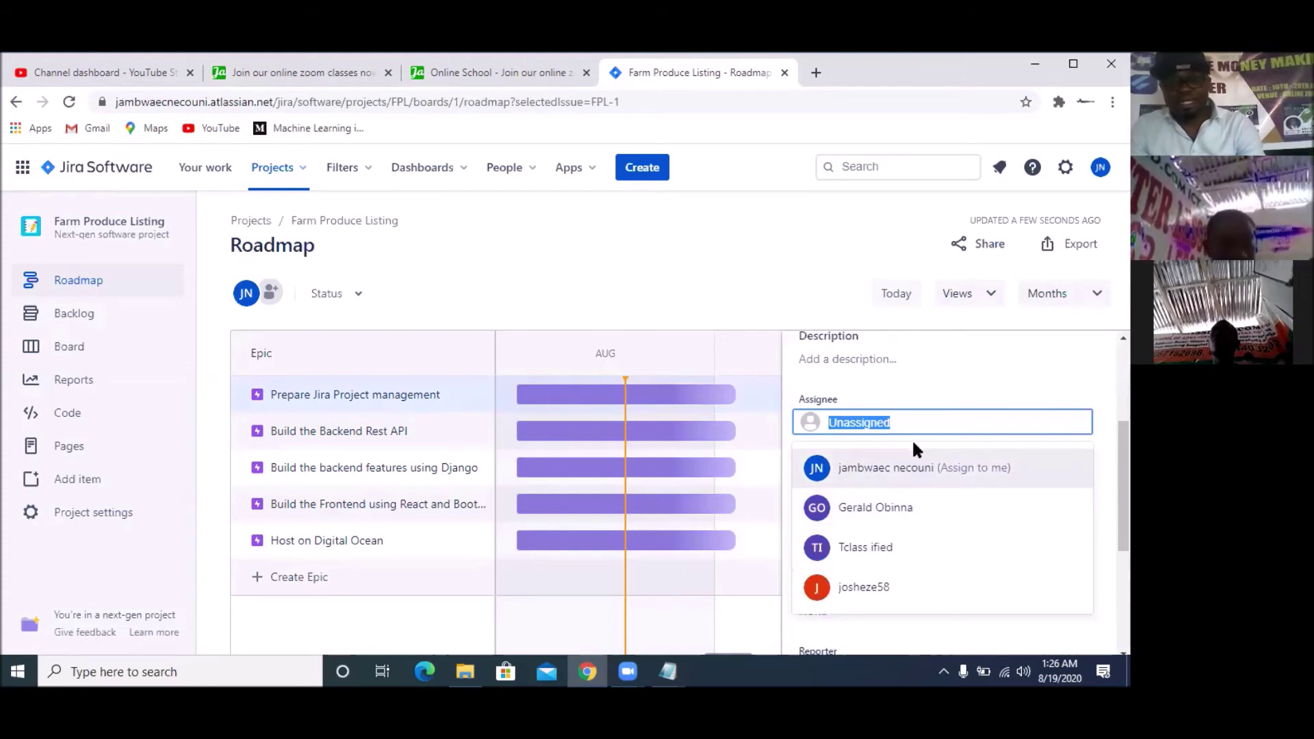
{"action": "left_click", "coordinate": [898, 512]}
{"action": "scroll", "coordinate": [896, 492], "scroll_direction": "down", "scroll_amount": 3}
{"action": "scroll", "coordinate": [892, 475], "scroll_direction": "up", "scroll_amount": 1}
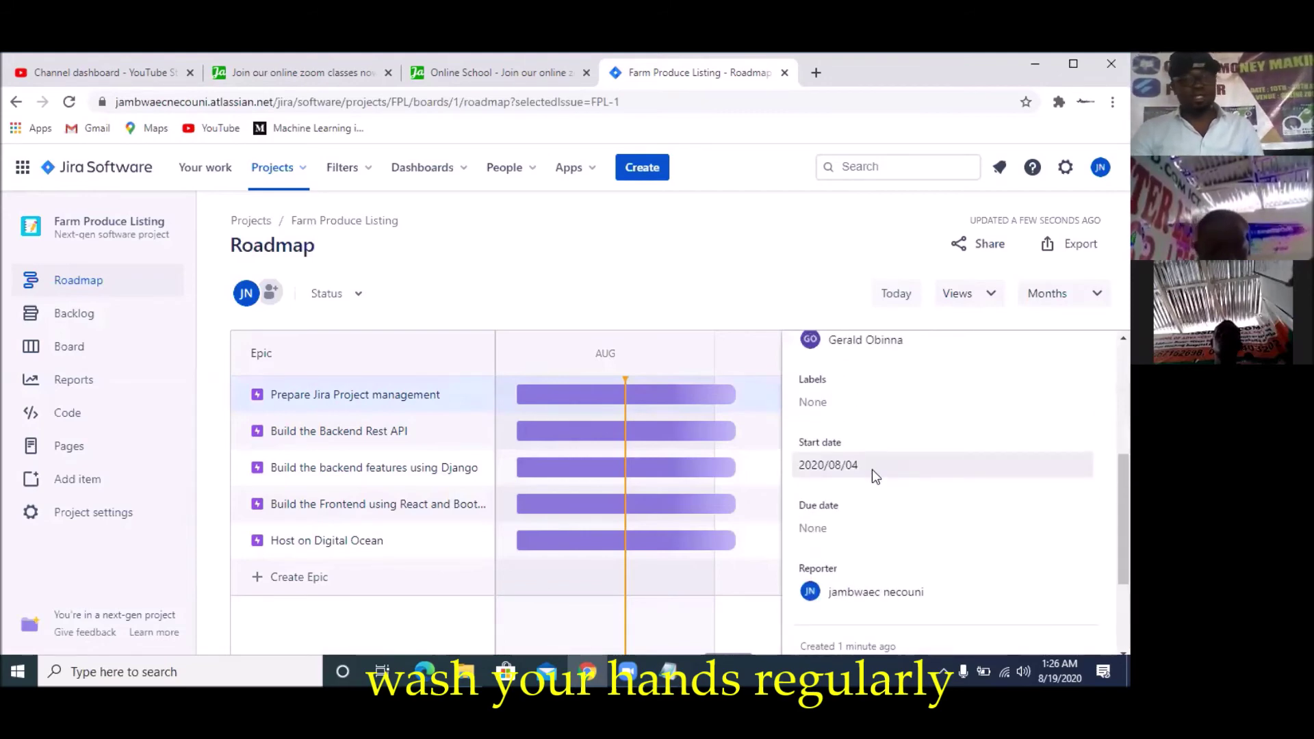
Schedule the epic with start date 2020/08/19 and due date 2020/09/02
{"action": "left_click", "coordinate": [876, 467]}
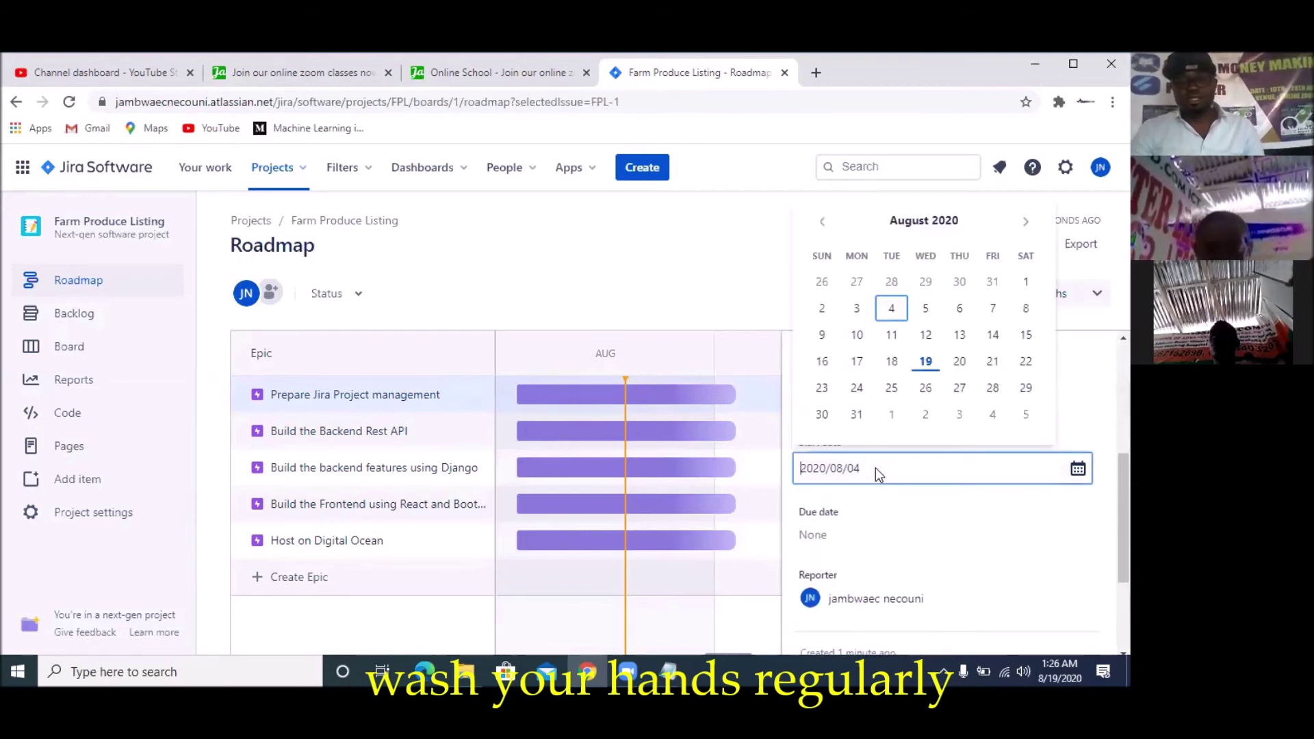
{"action": "left_click", "coordinate": [925, 362]}
{"action": "scroll", "coordinate": [939, 548], "scroll_direction": "down", "scroll_amount": 1}
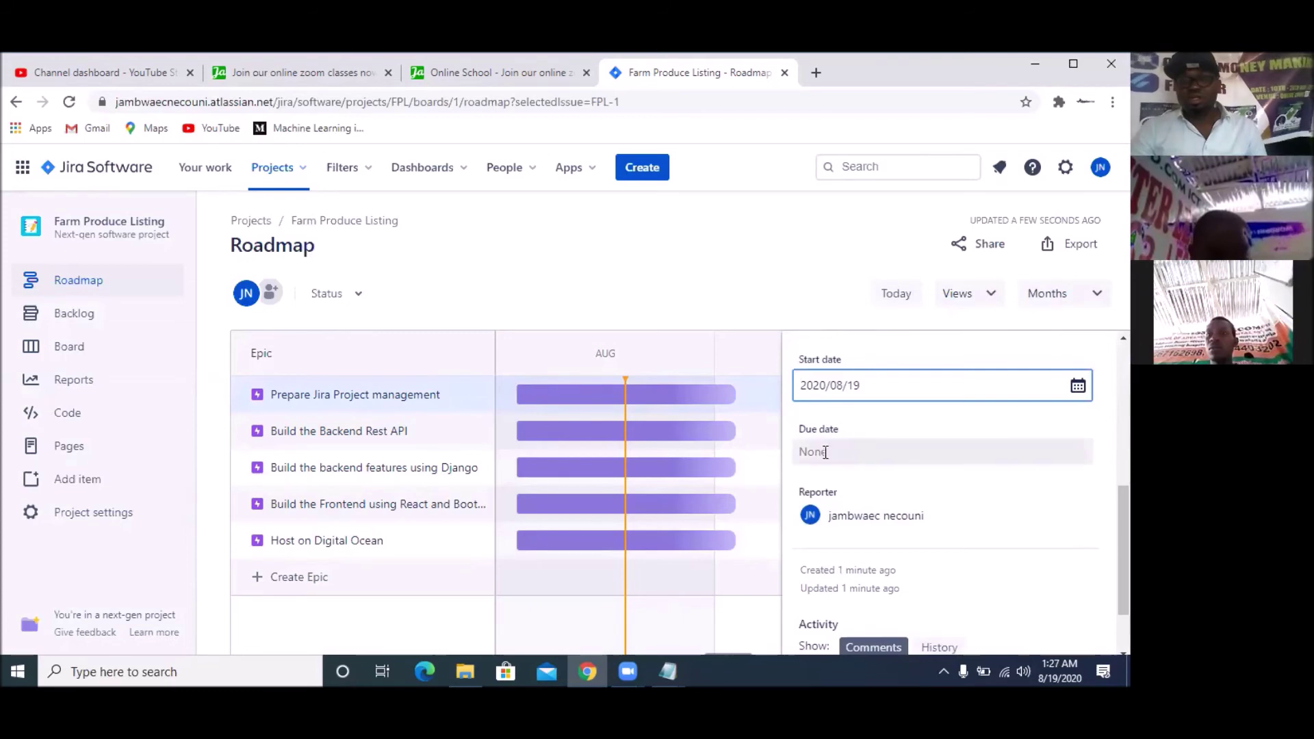
{"action": "left_click", "coordinate": [888, 462]}
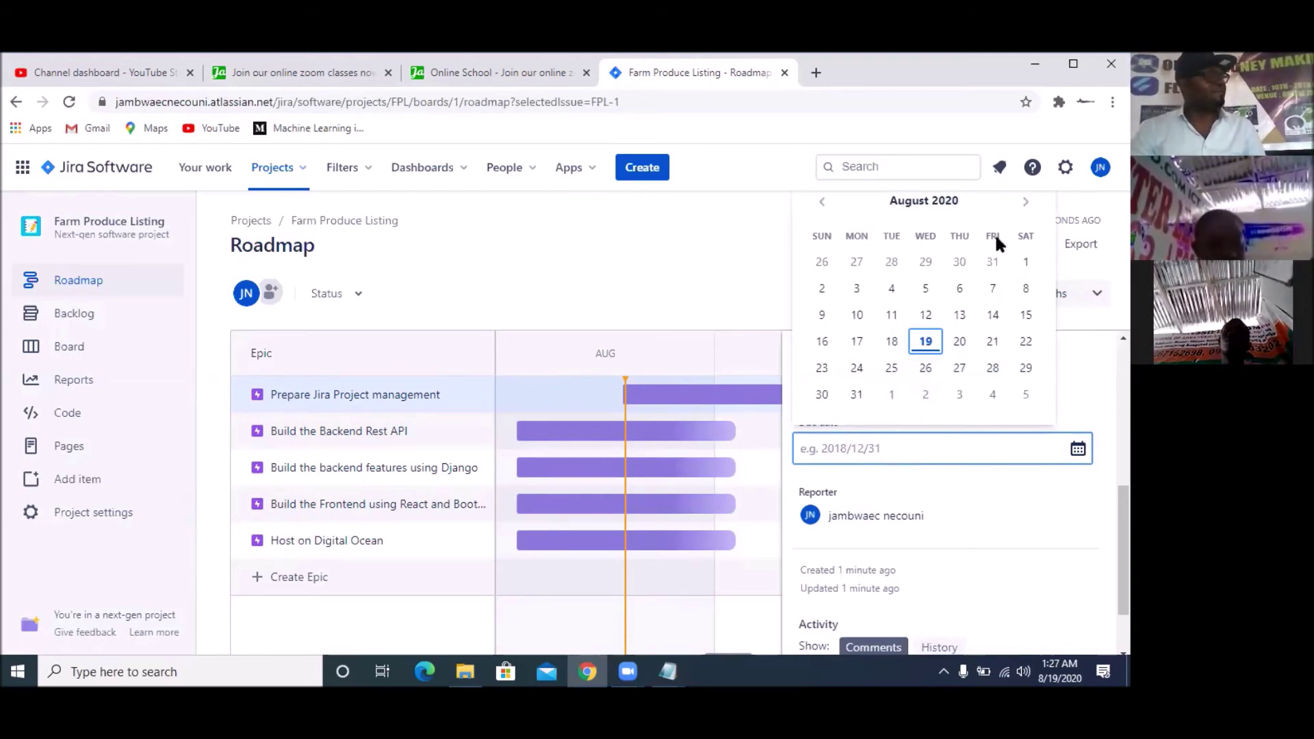
{"action": "left_click", "coordinate": [1025, 205]}
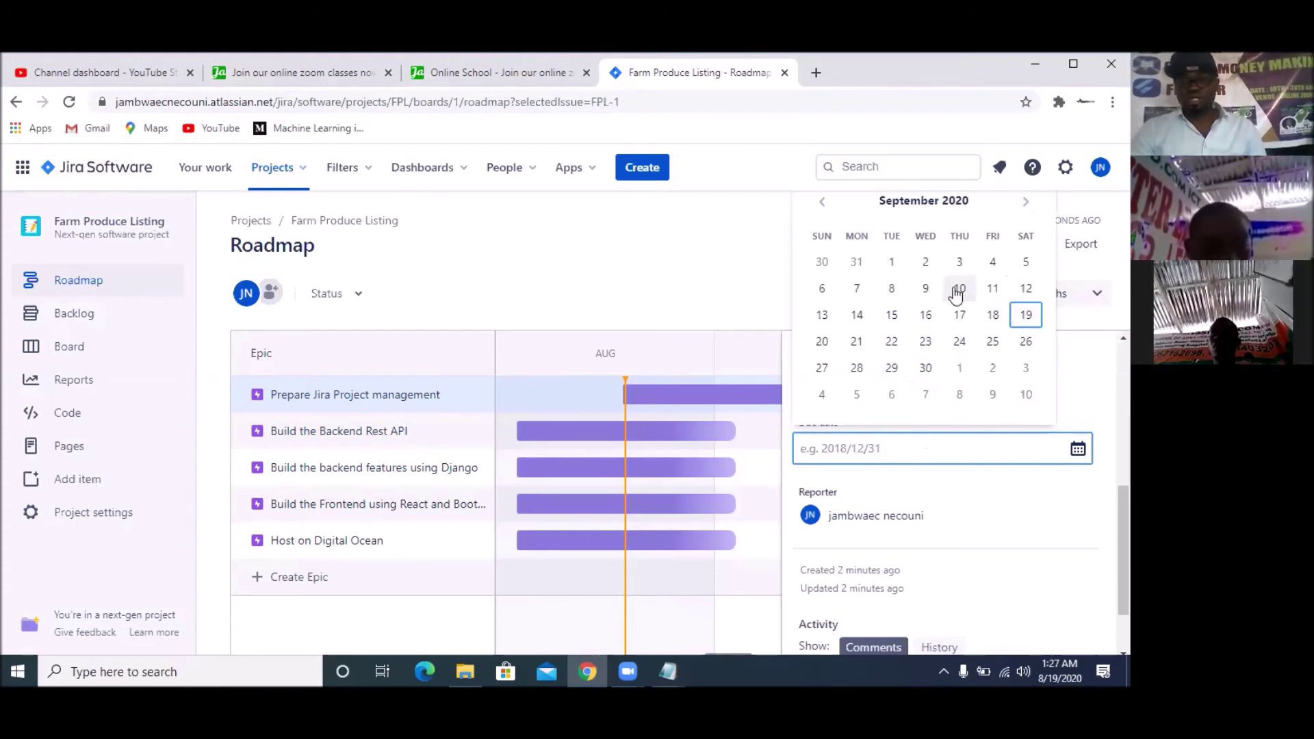
{"action": "left_click", "coordinate": [926, 266]}
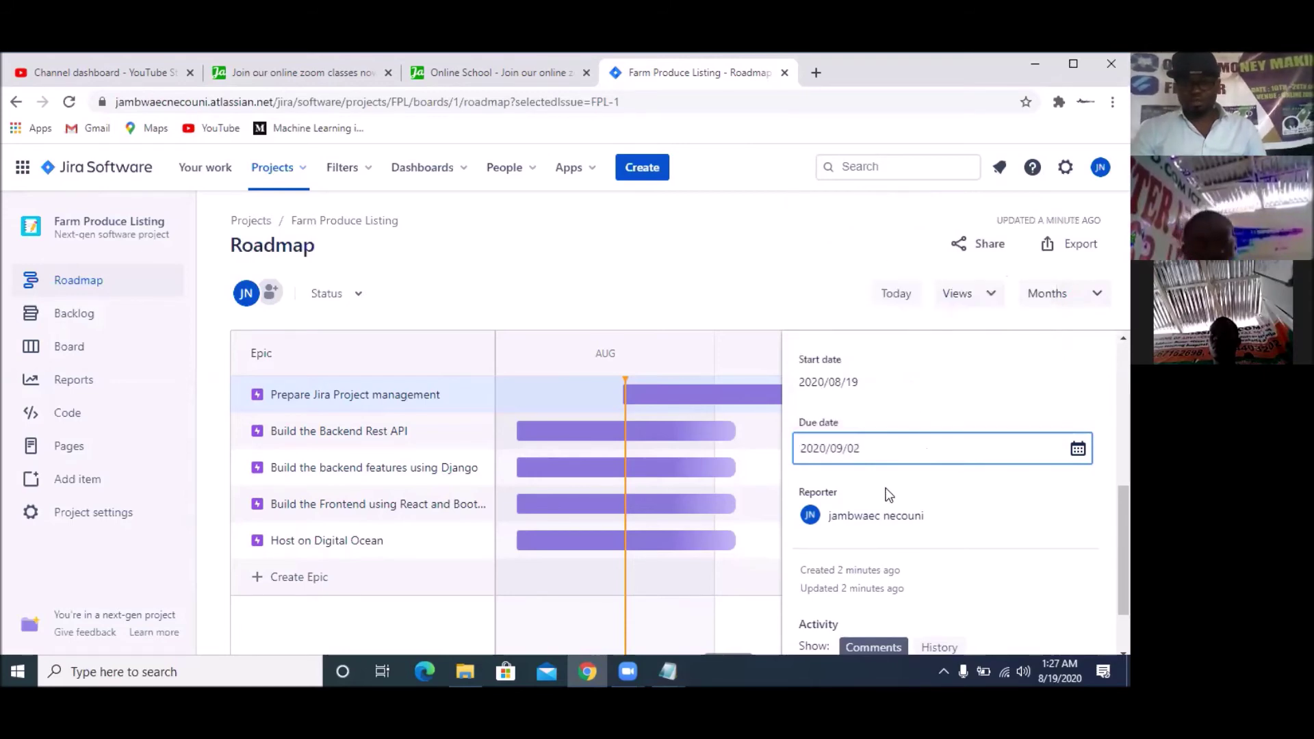
Post the comment 'Report to me as you progress' on the epic, fixing the 'Repot' typo
{"action": "scroll", "coordinate": [998, 529], "scroll_direction": "down", "scroll_amount": 1}
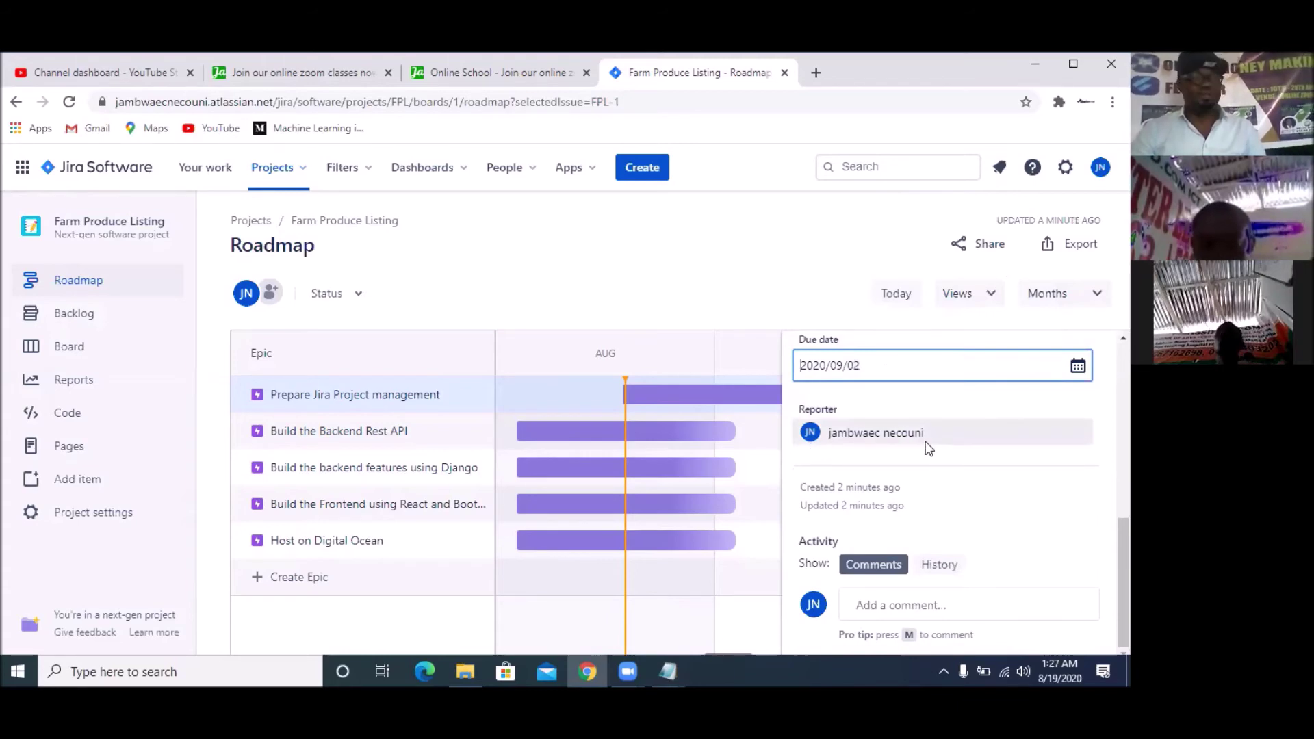
{"action": "left_click", "coordinate": [909, 615]}
{"action": "scroll", "coordinate": [945, 573], "scroll_direction": "down", "scroll_amount": 2}
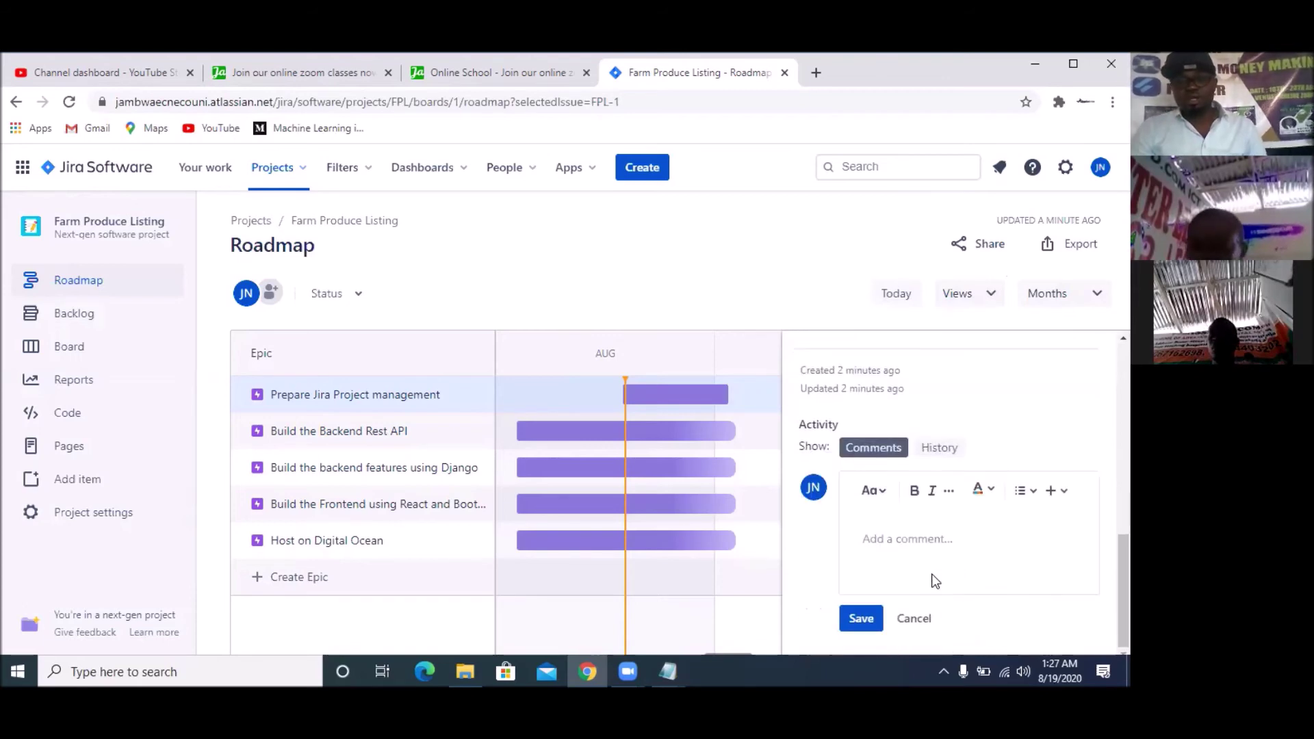
{"action": "scroll", "coordinate": [913, 534], "scroll_direction": "up", "scroll_amount": 4}
{"action": "scroll", "coordinate": [912, 526], "scroll_direction": "up", "scroll_amount": 5}
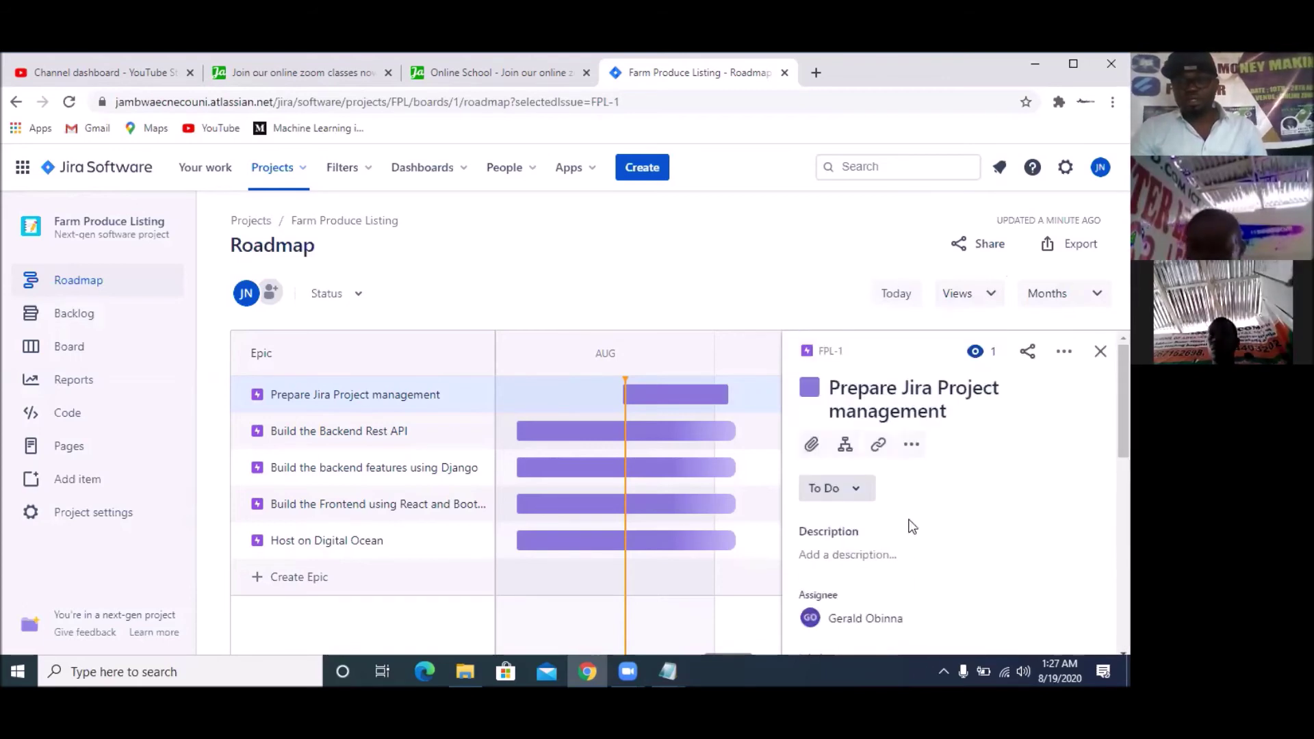
{"action": "scroll", "coordinate": [912, 526], "scroll_direction": "down", "scroll_amount": 6}
{"action": "scroll", "coordinate": [913, 527], "scroll_direction": "down", "scroll_amount": 3}
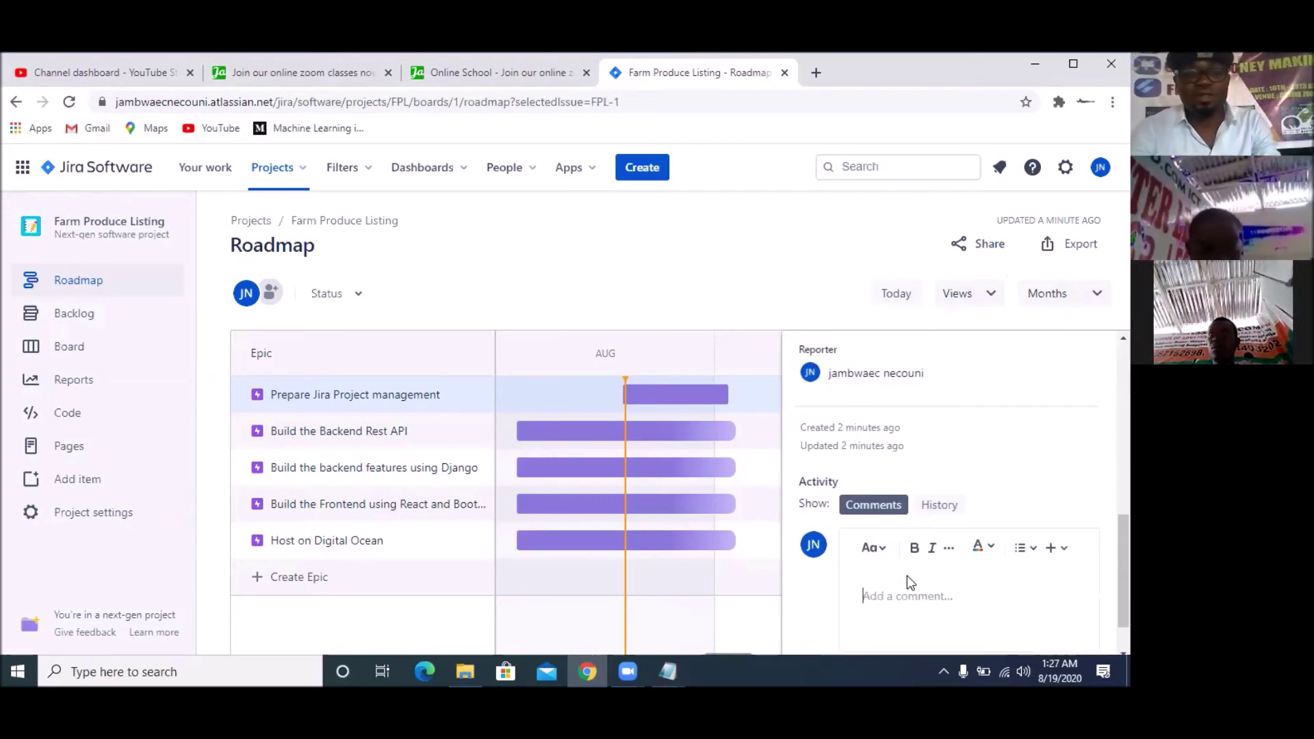
{"action": "type", "text": "Repot to m"}
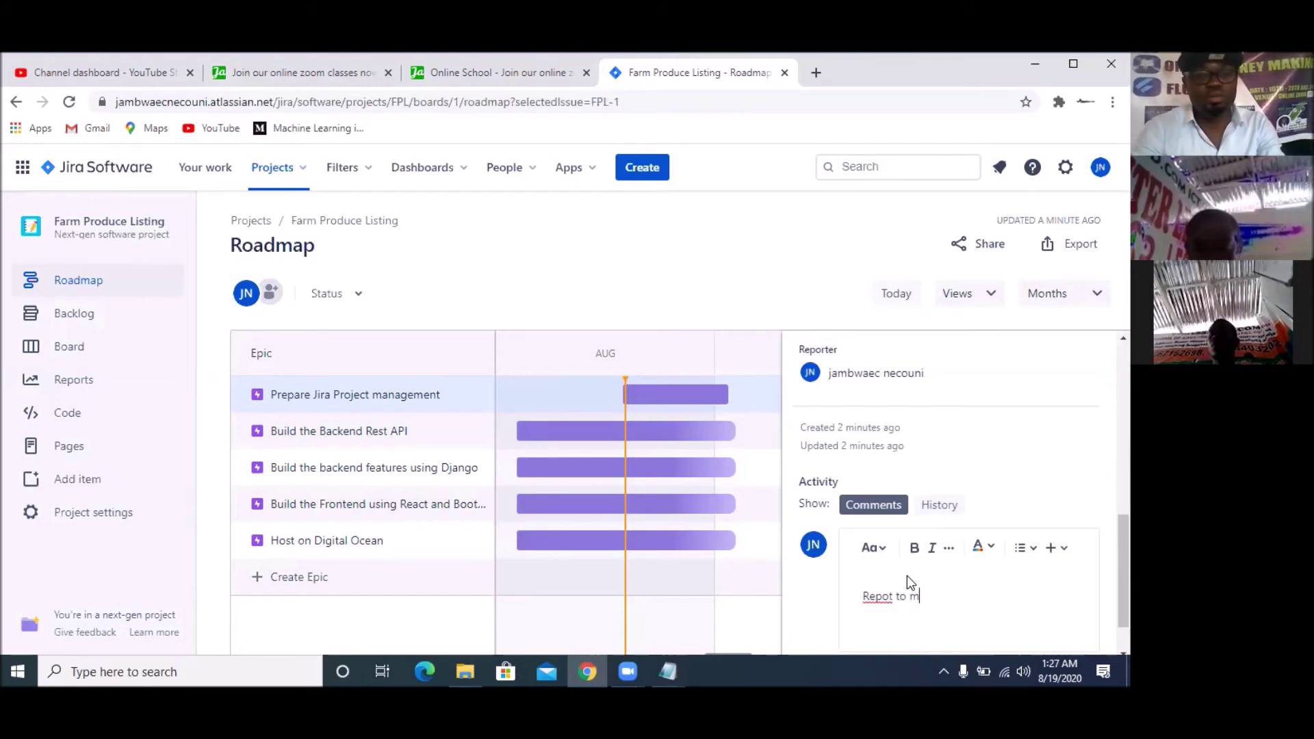
{"action": "type", "text": "e as you"}
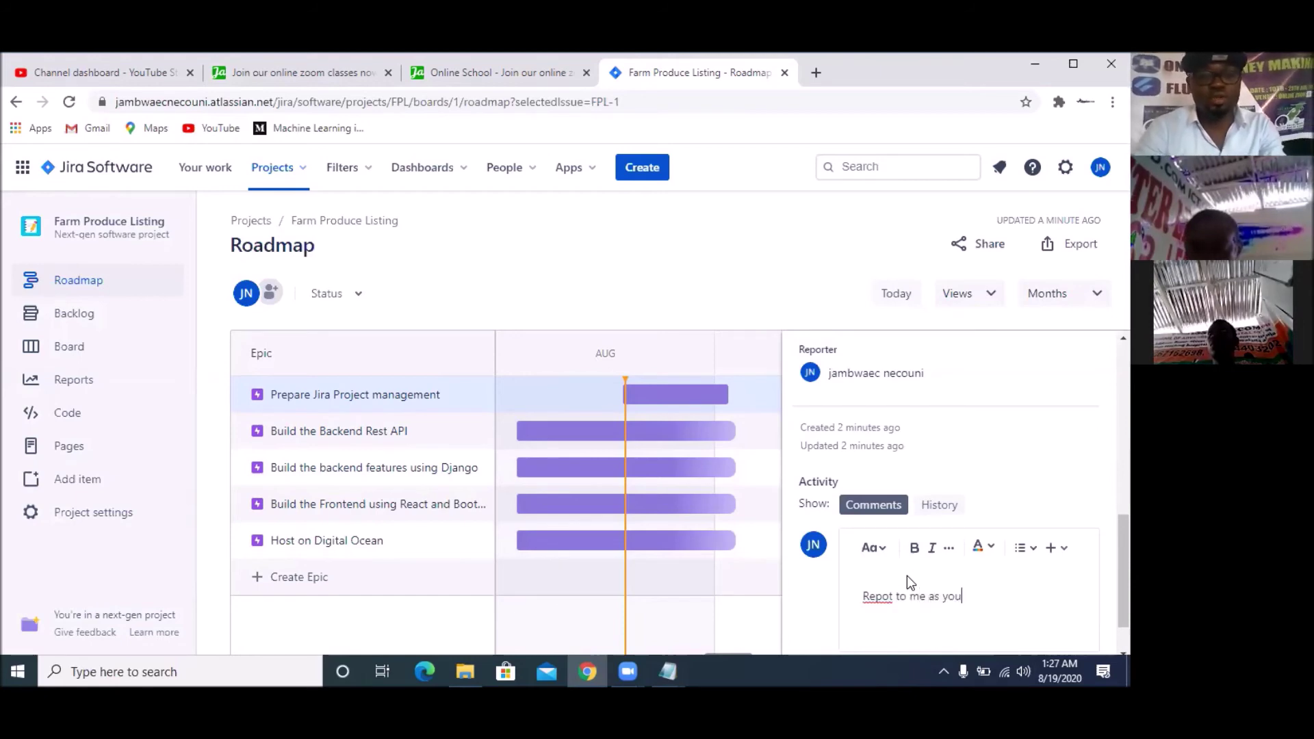
{"action": "type", "text": " progress"}
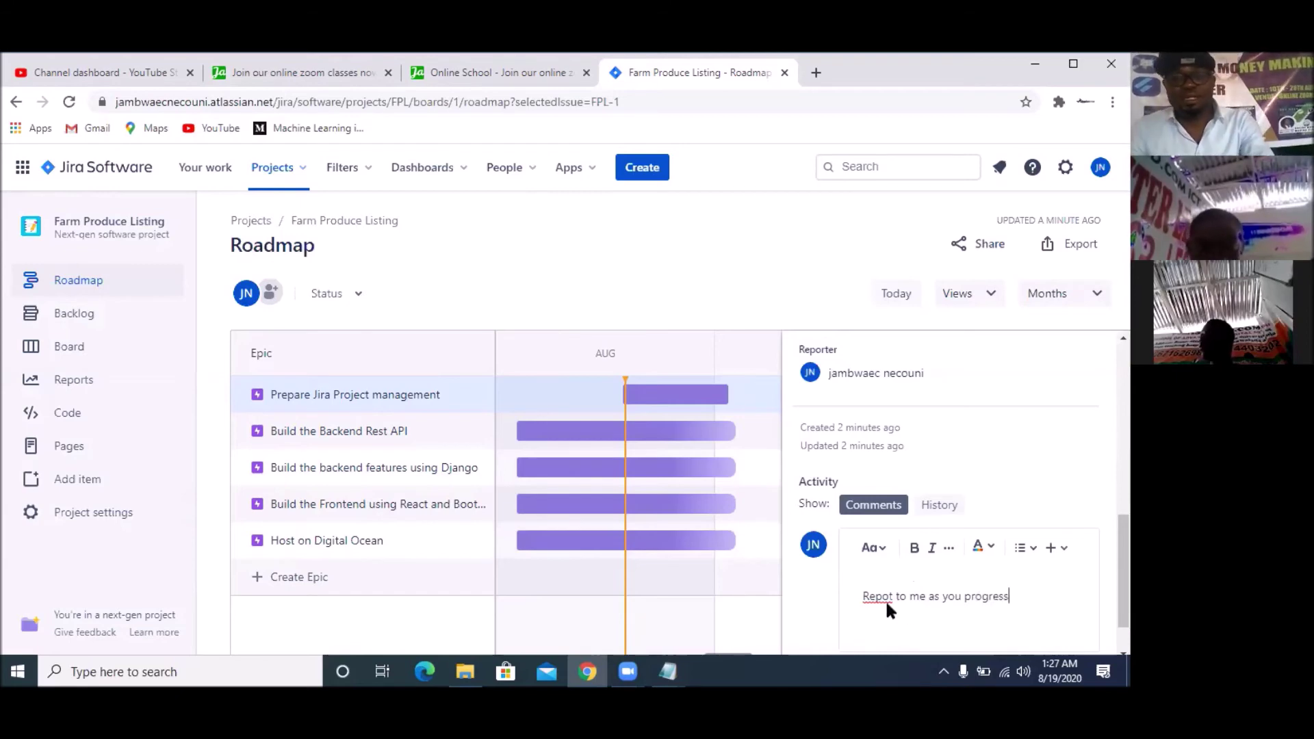
{"action": "left_click", "coordinate": [888, 600]}
{"action": "type", "text": "r"}
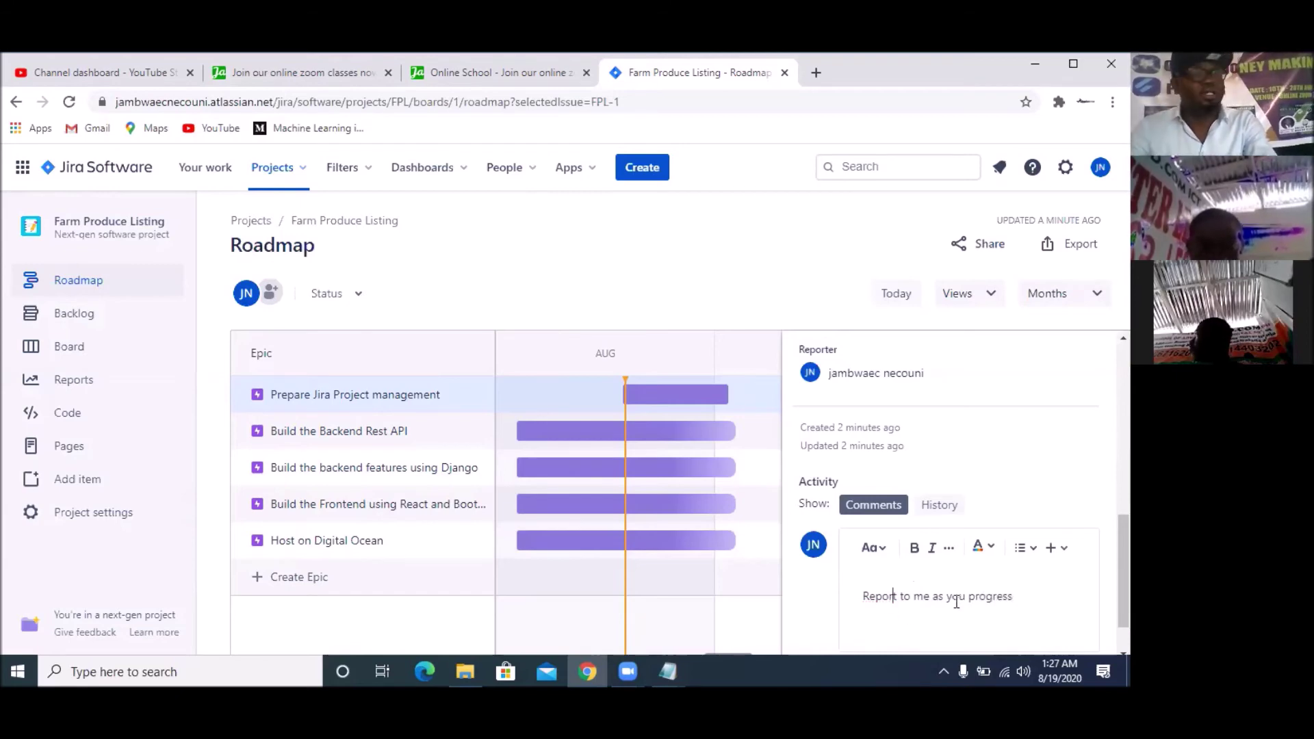
{"action": "scroll", "coordinate": [956, 601], "scroll_direction": "down", "scroll_amount": 1}
{"action": "left_click", "coordinate": [875, 626]}
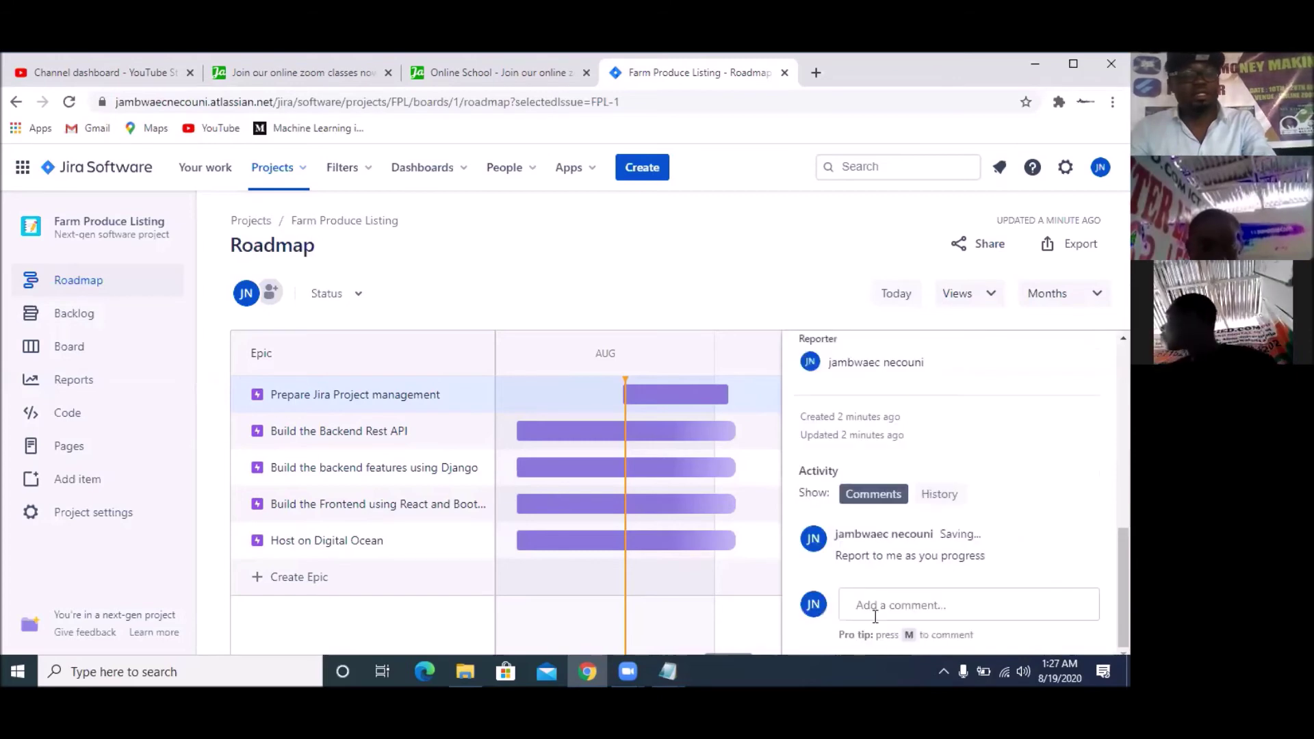
{"action": "scroll", "coordinate": [951, 518], "scroll_direction": "up", "scroll_amount": 10}
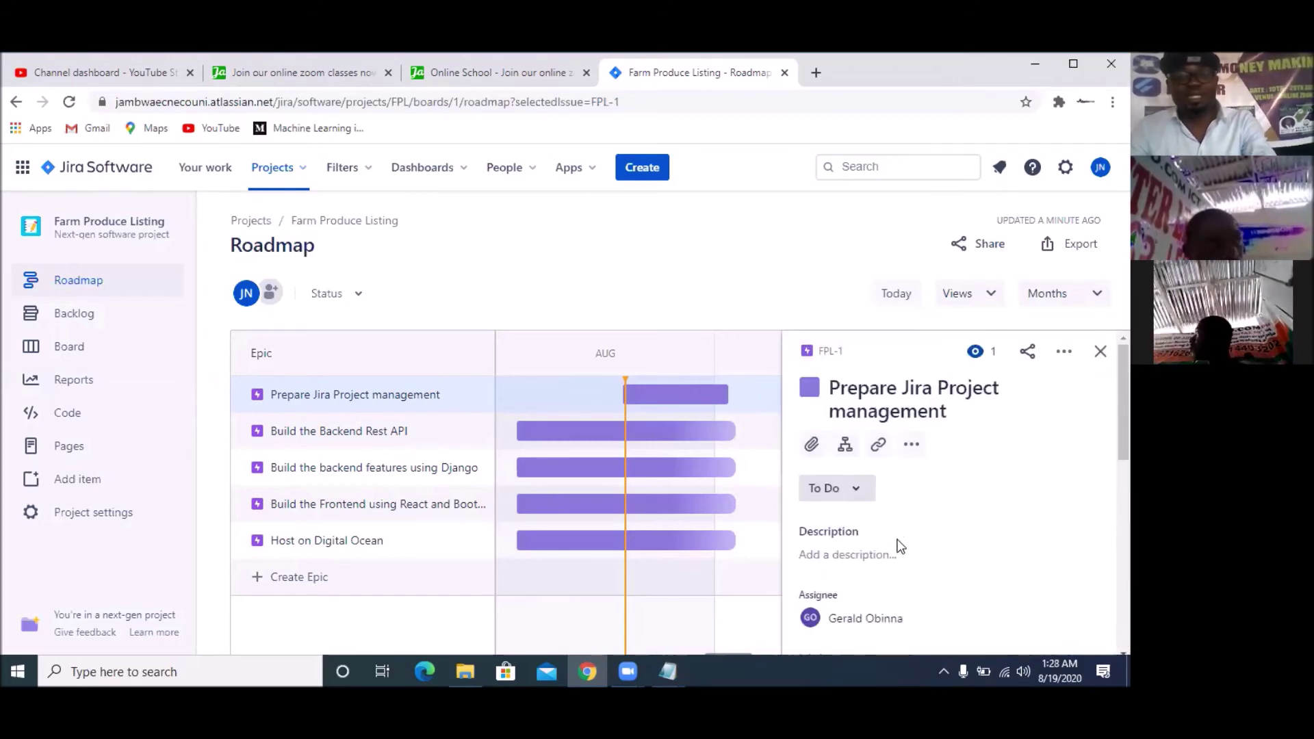
Save a three-line description: 'Prepare a Project Specification sheet,', 'Input into Jira', then a named teammate with other Collaborators
{"action": "left_click", "coordinate": [888, 557]}
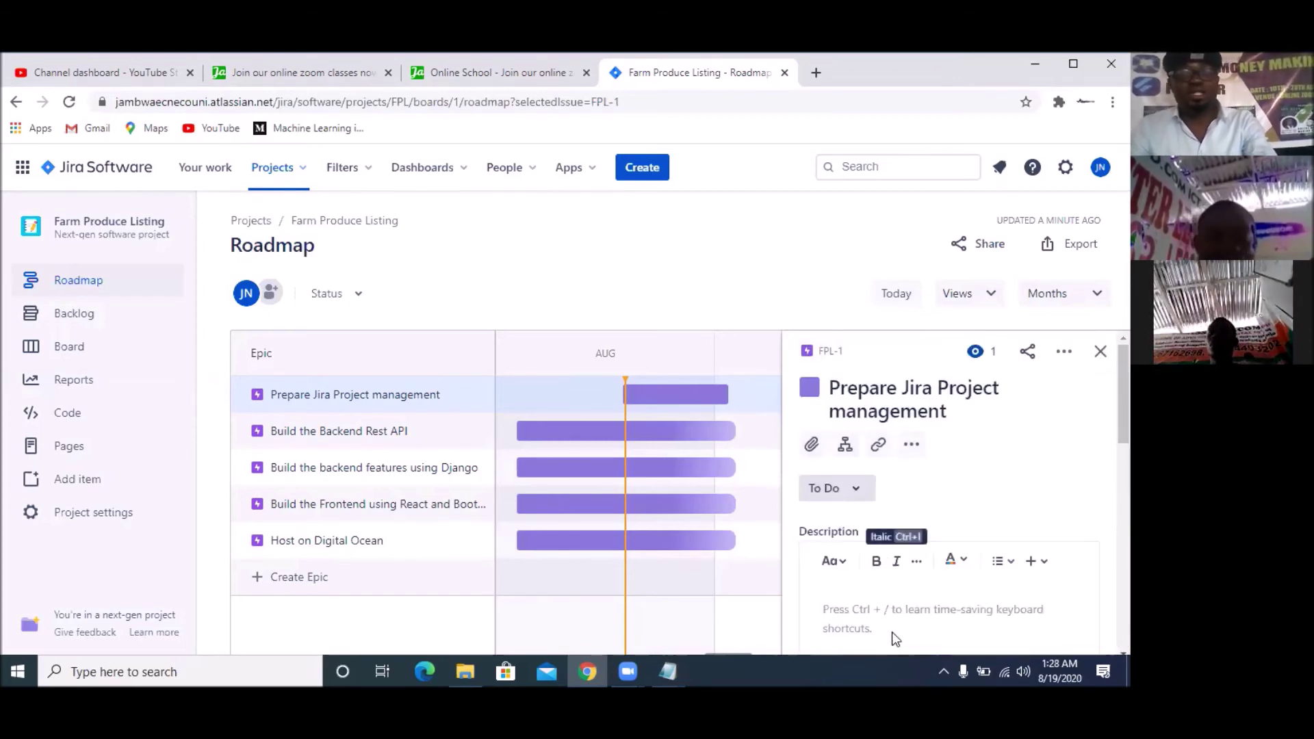
{"action": "type", "text": "Prepare"}
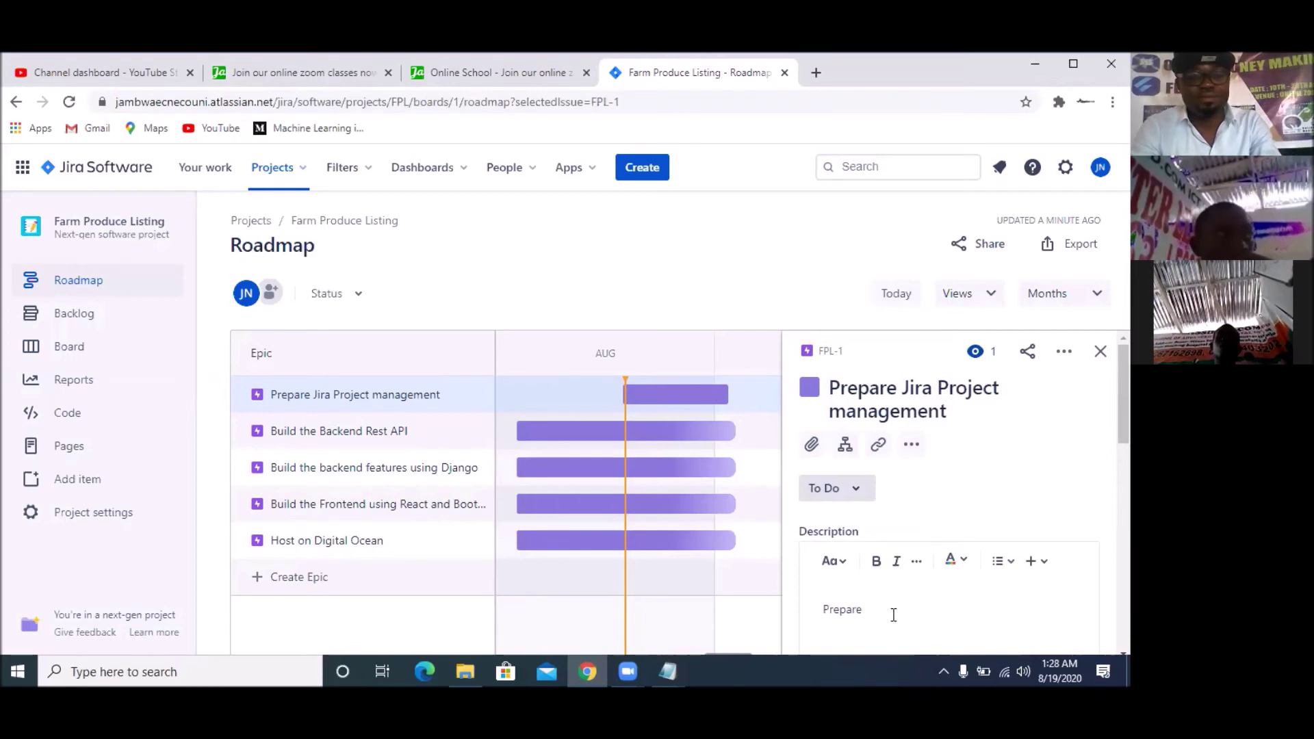
{"action": "type", "text": " a Pr"}
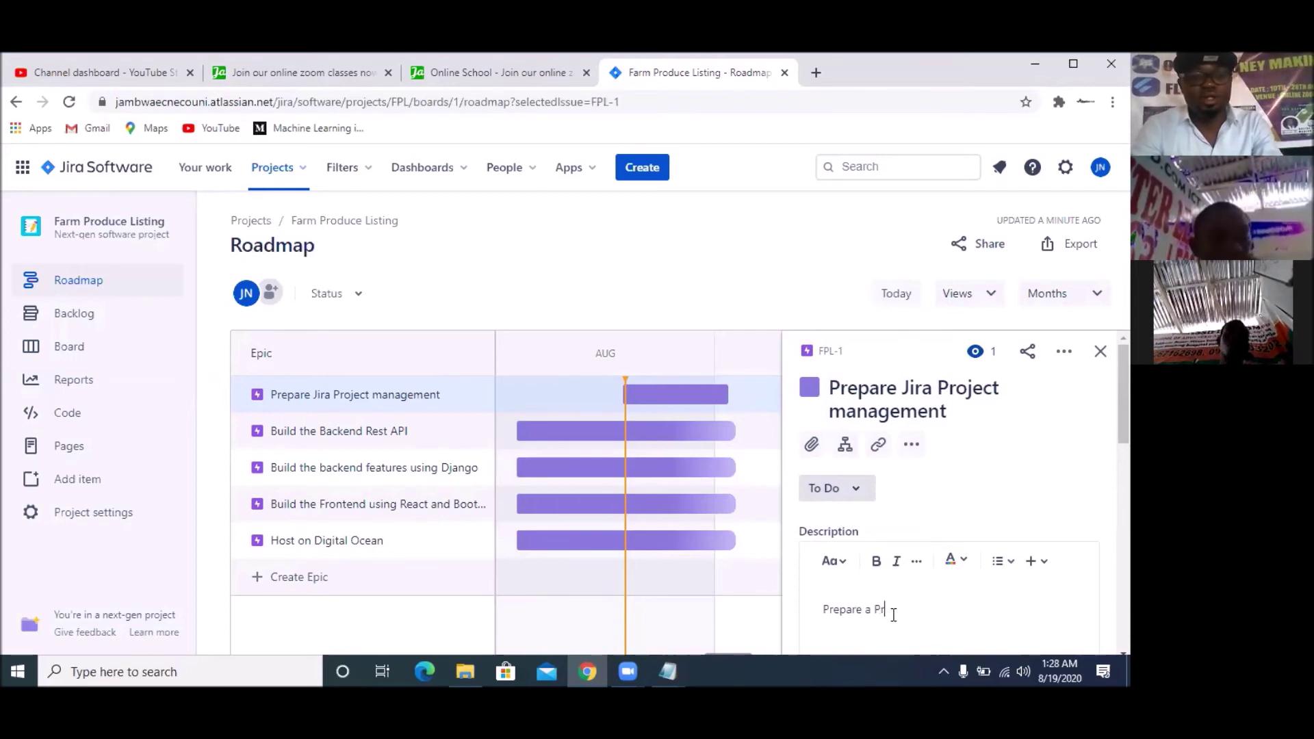
{"action": "type", "text": "oject S"}
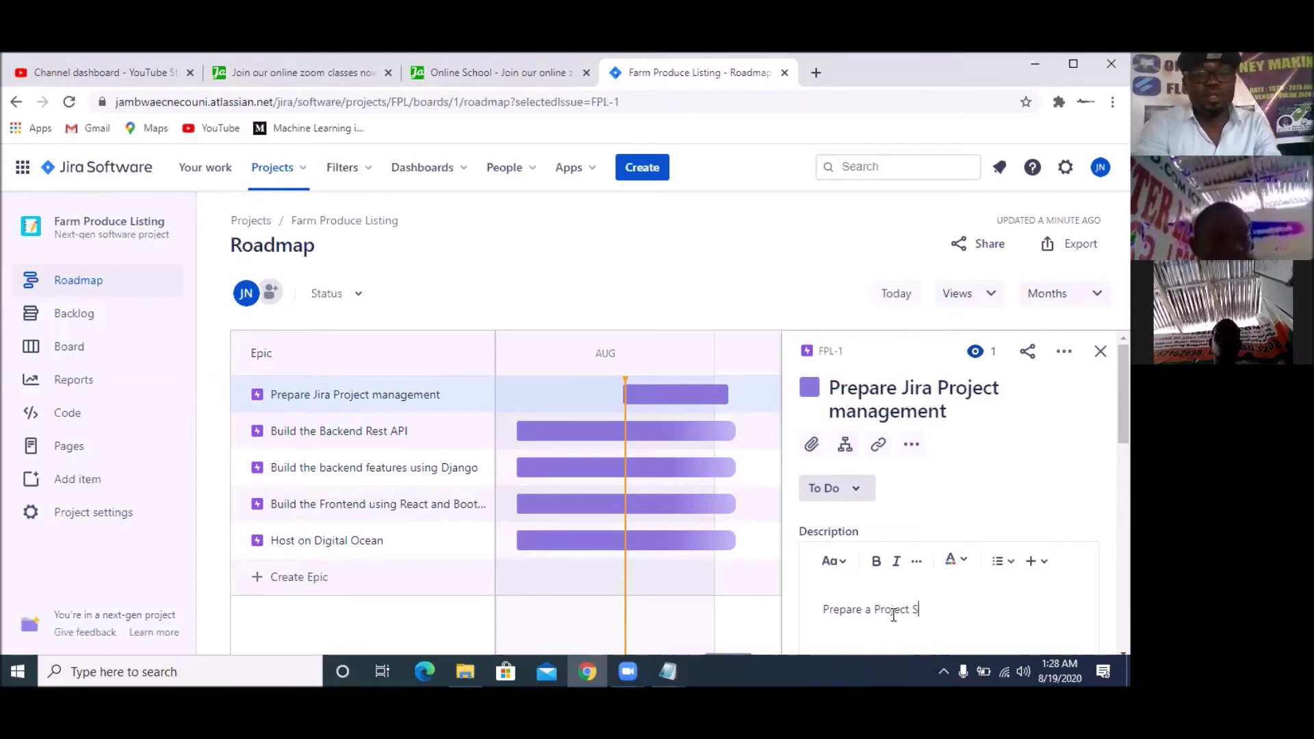
{"action": "type", "text": "pecificati"}
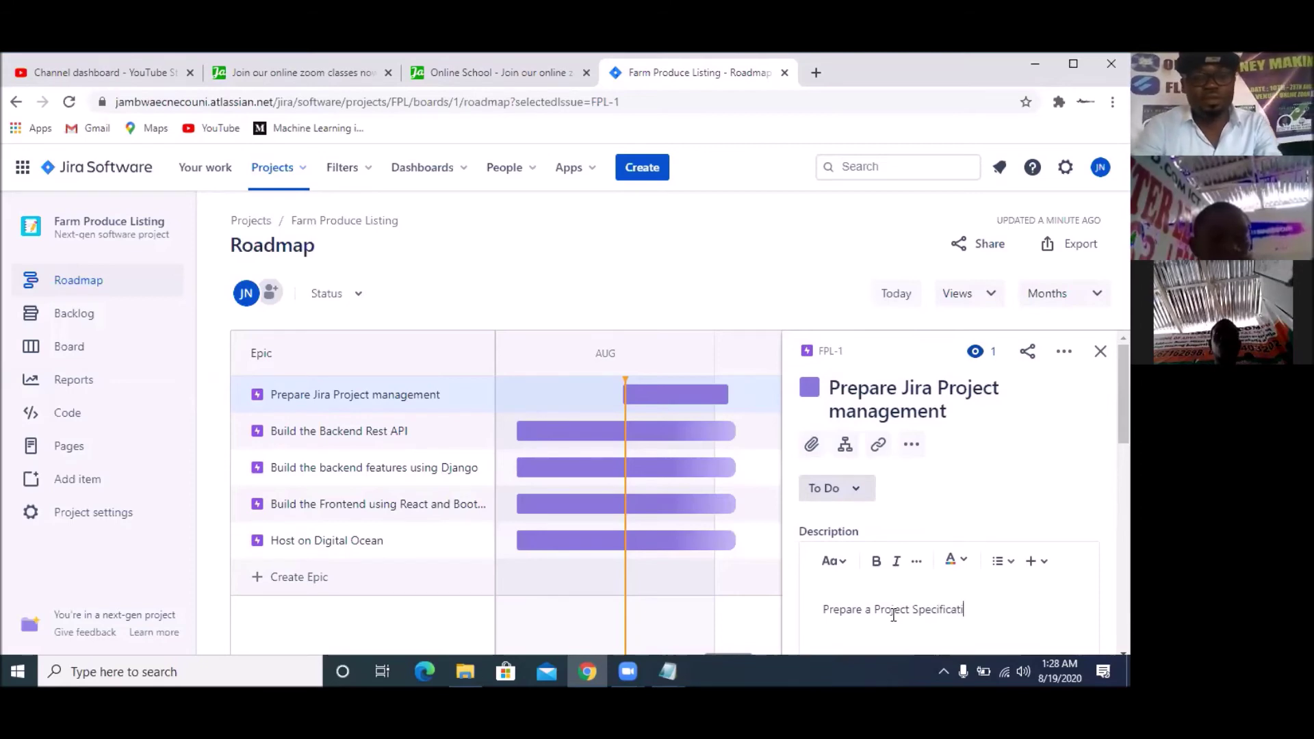
{"action": "type", "text": "on sheet"}
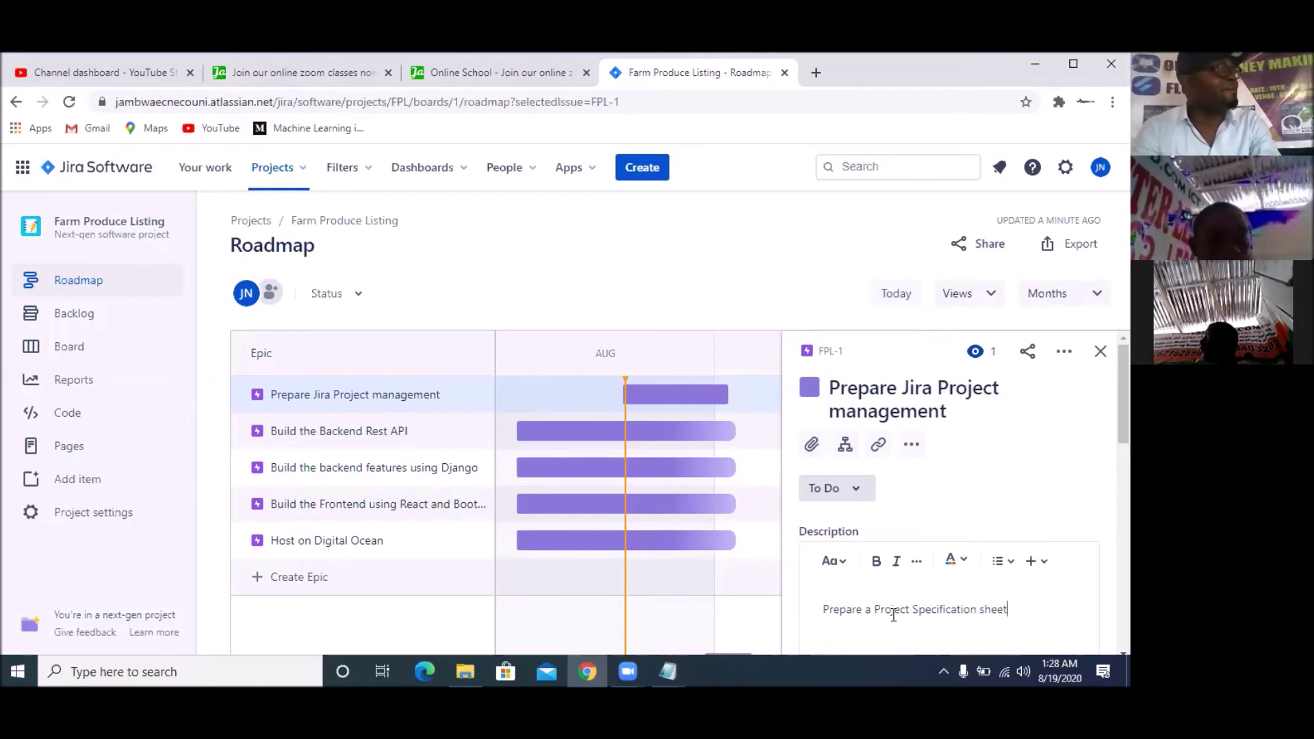
{"action": "type", "text": ","}
{"action": "key", "text": "Return"}
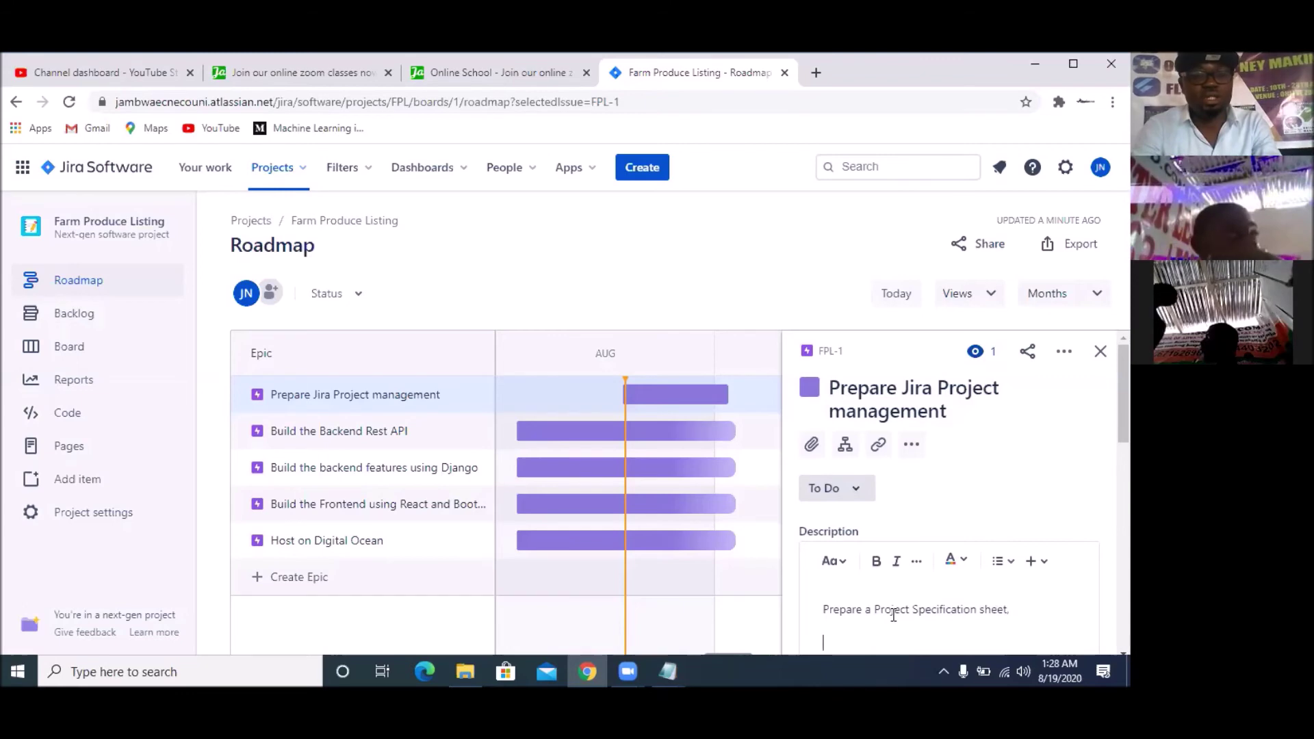
{"action": "type", "text": "Input "}
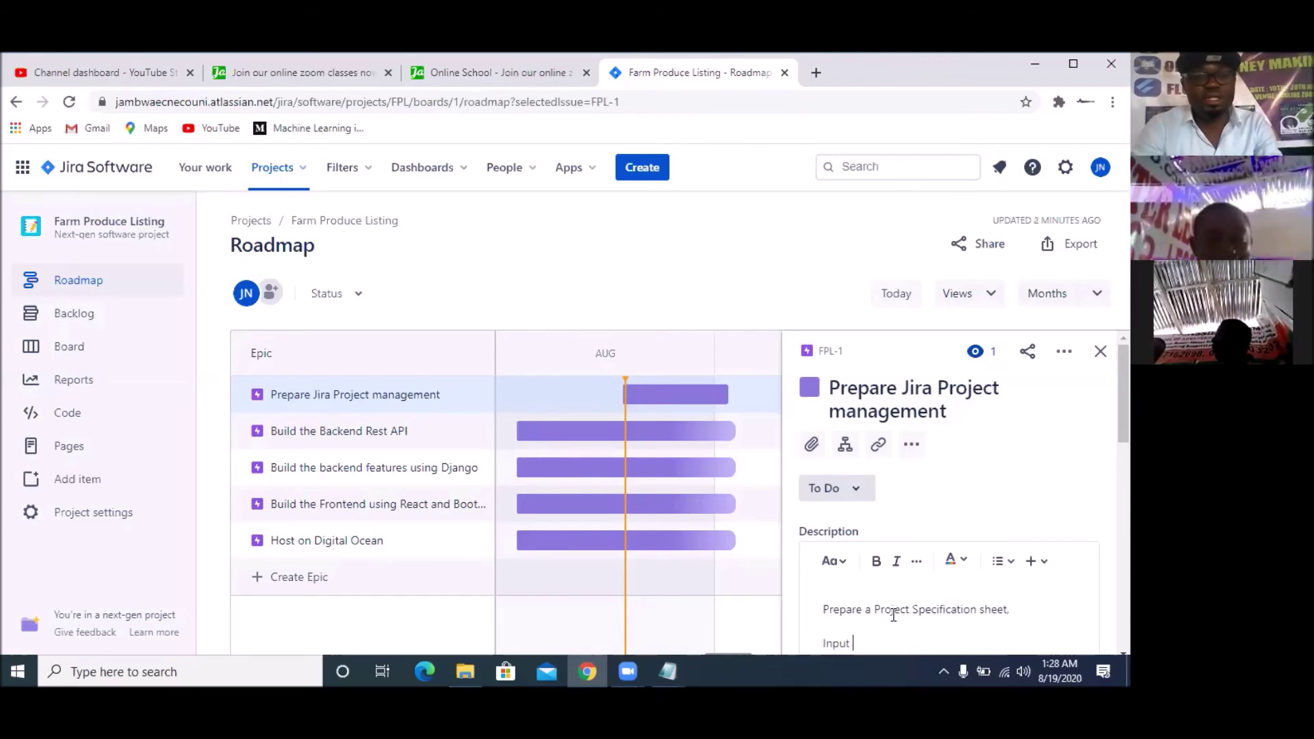
{"action": "type", "text": "into Jira"}
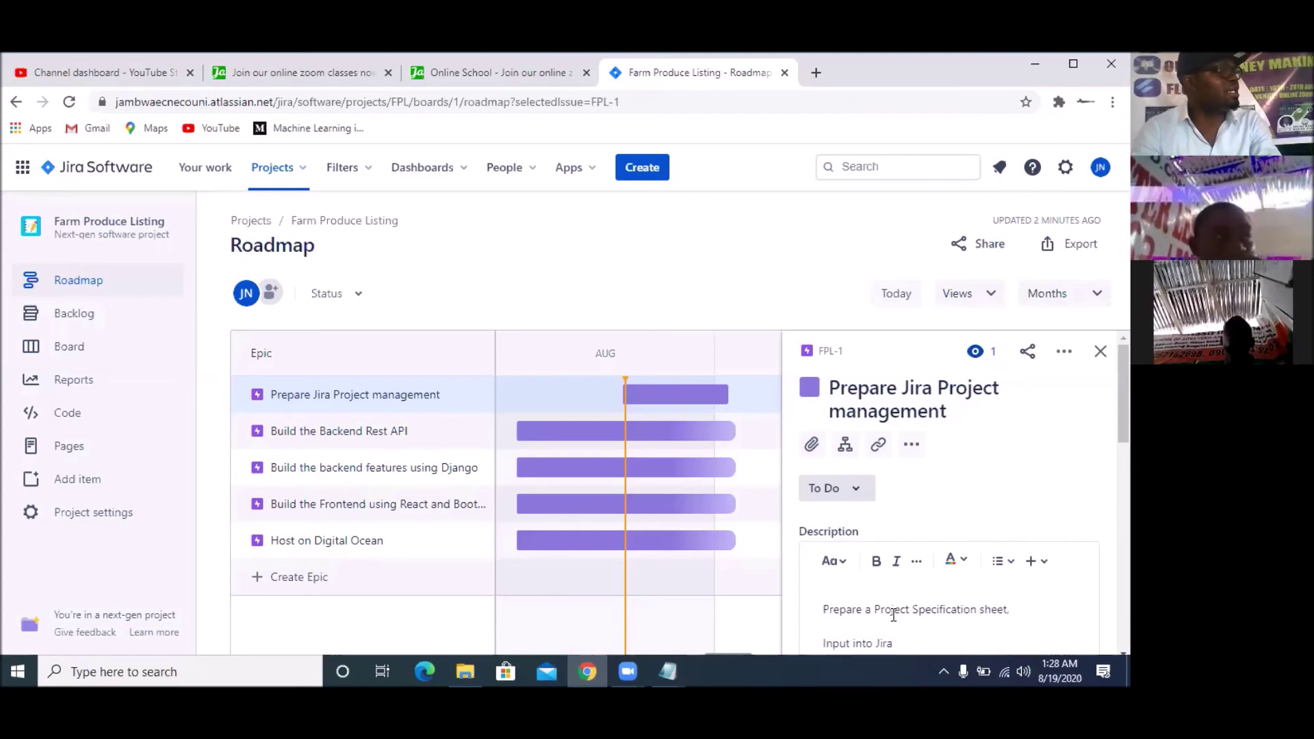
{"action": "key", "text": "Return"}
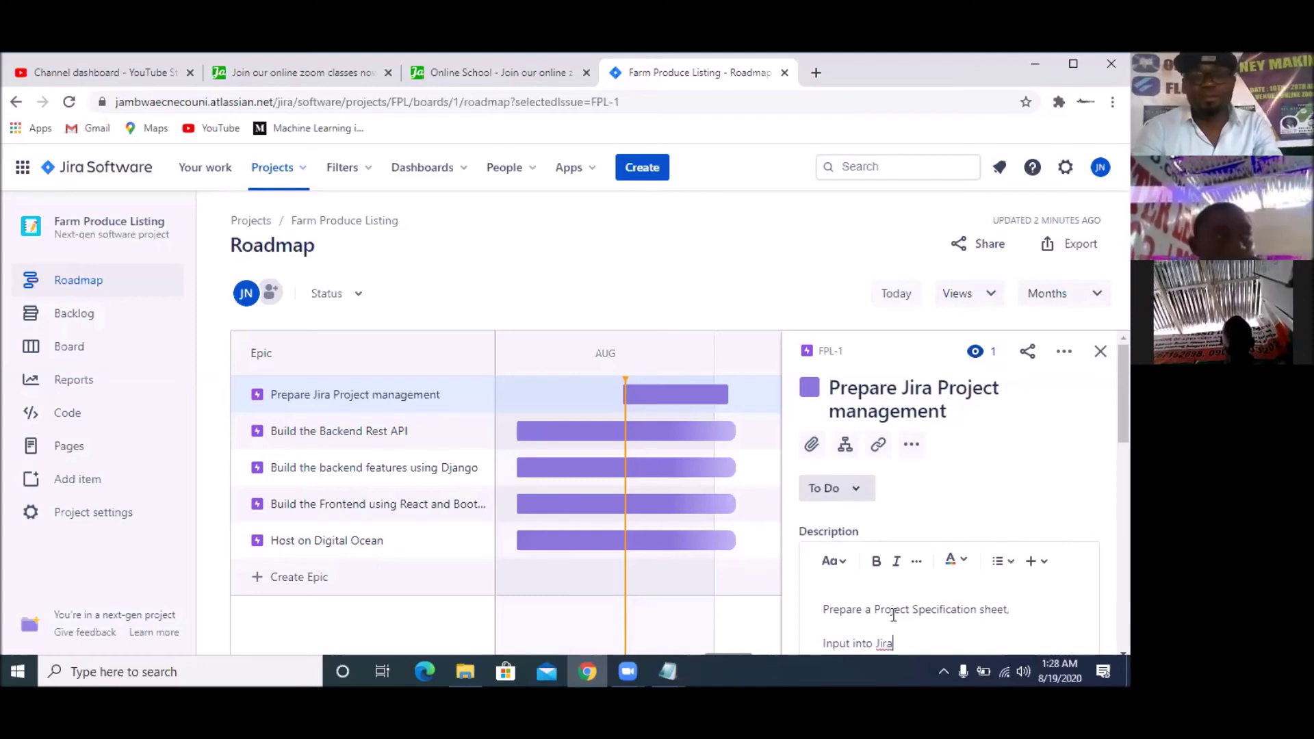
{"action": "type", "text": "by Geral"}
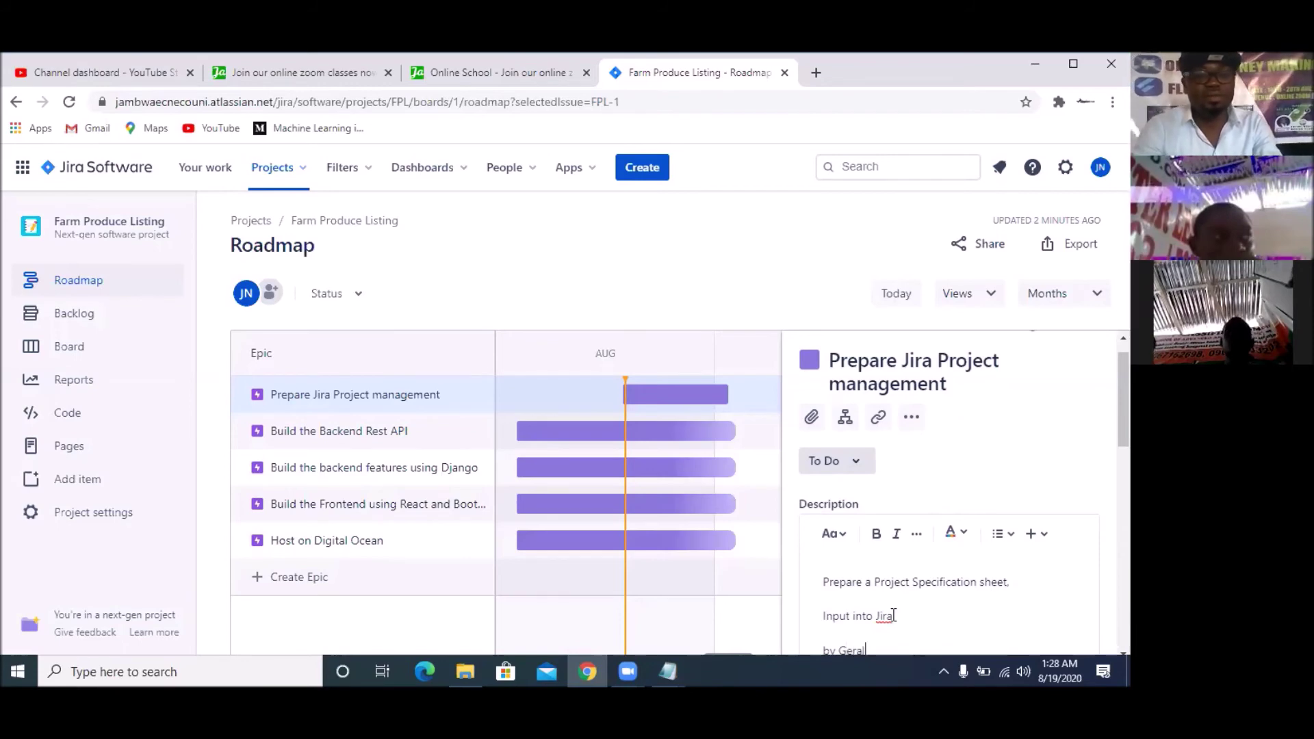
{"action": "type", "text": "d with "}
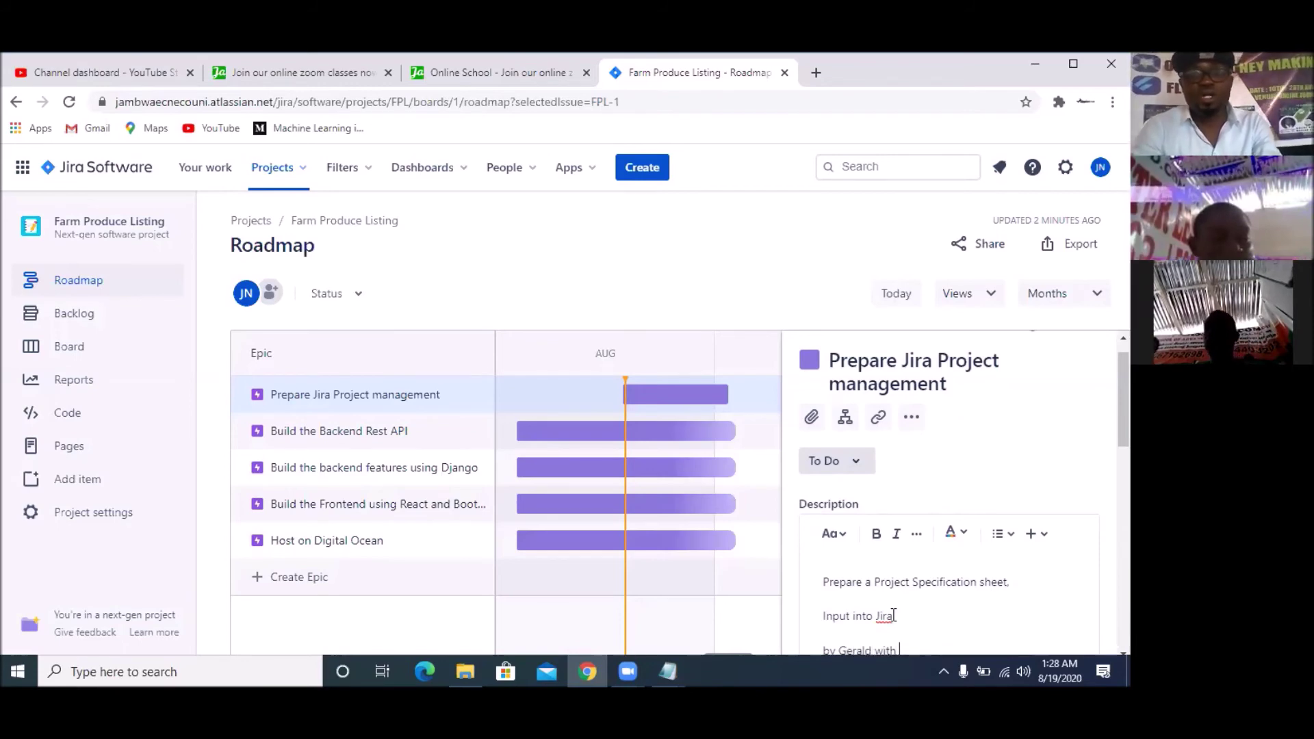
{"action": "type", "text": "othewr"}
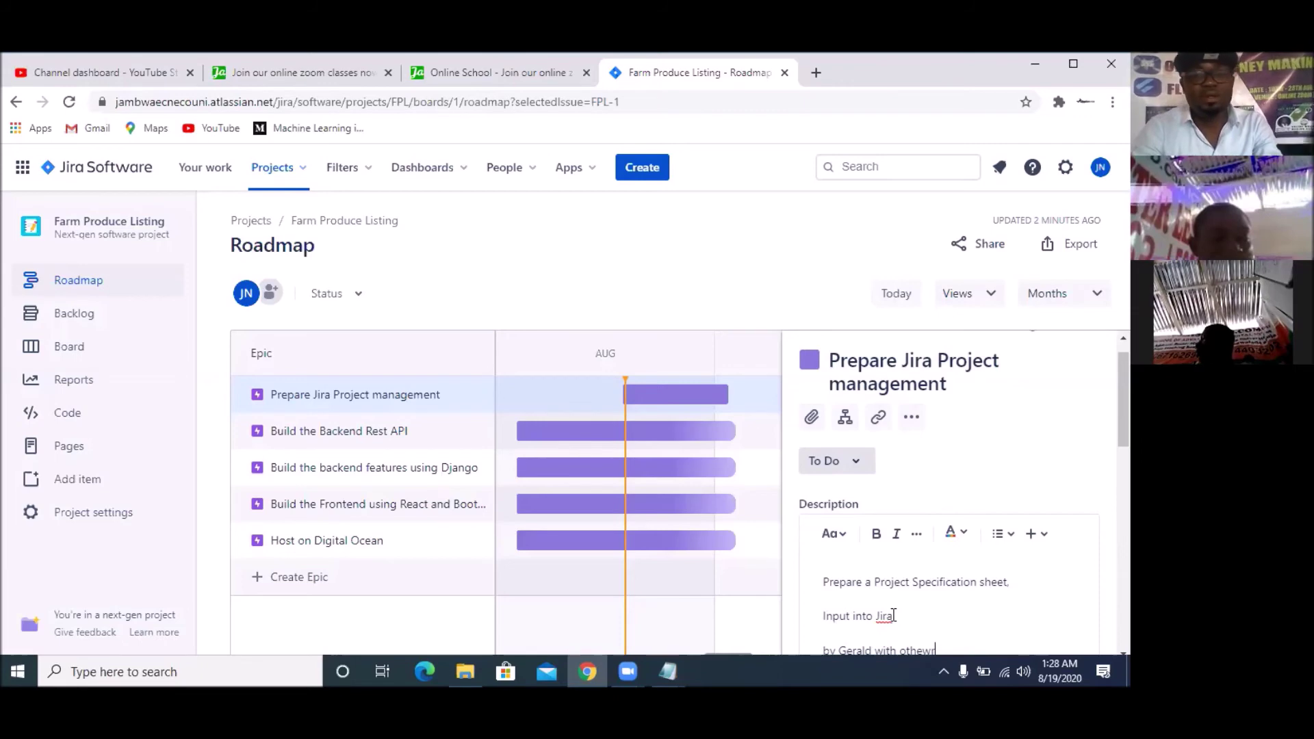
{"action": "key", "text": "BackSpace"}
{"action": "key", "text": "BackSpace"}
{"action": "type", "text": "r Collaborato"}
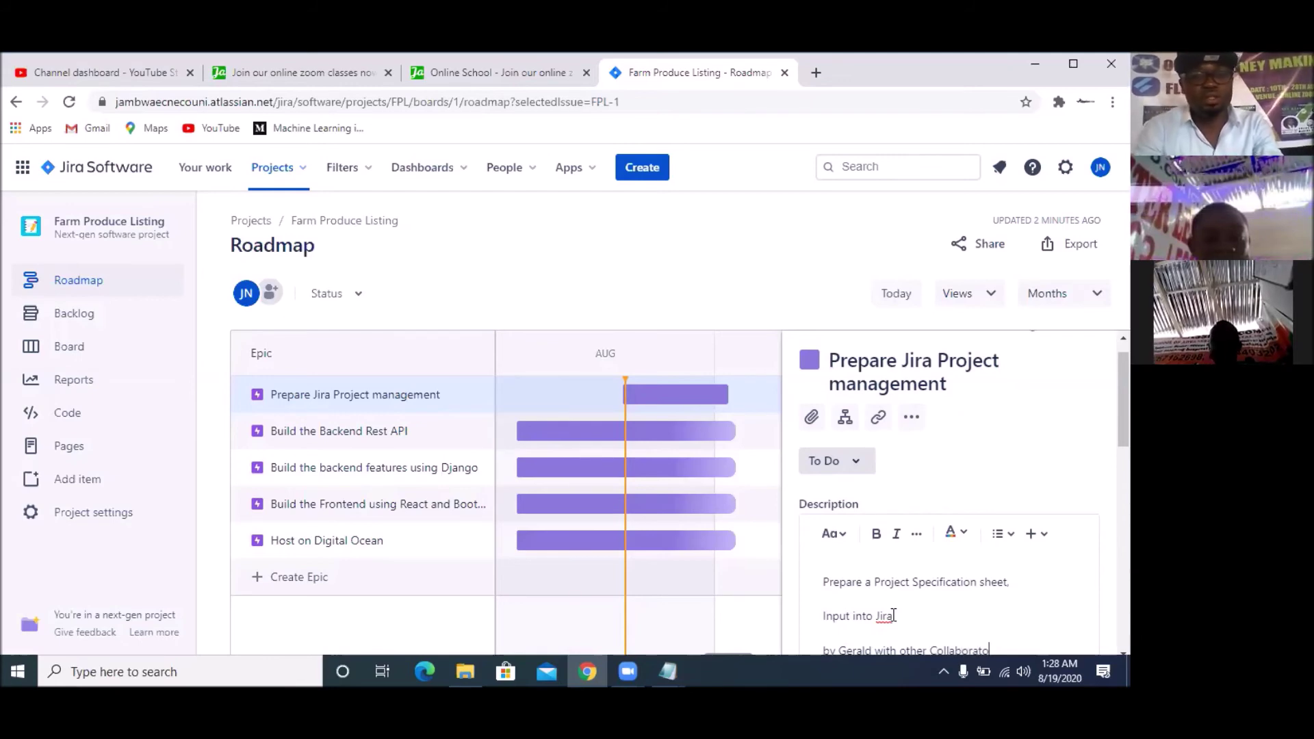
{"action": "type", "text": "rs"}
{"action": "scroll", "coordinate": [893, 615], "scroll_direction": "down", "scroll_amount": 3}
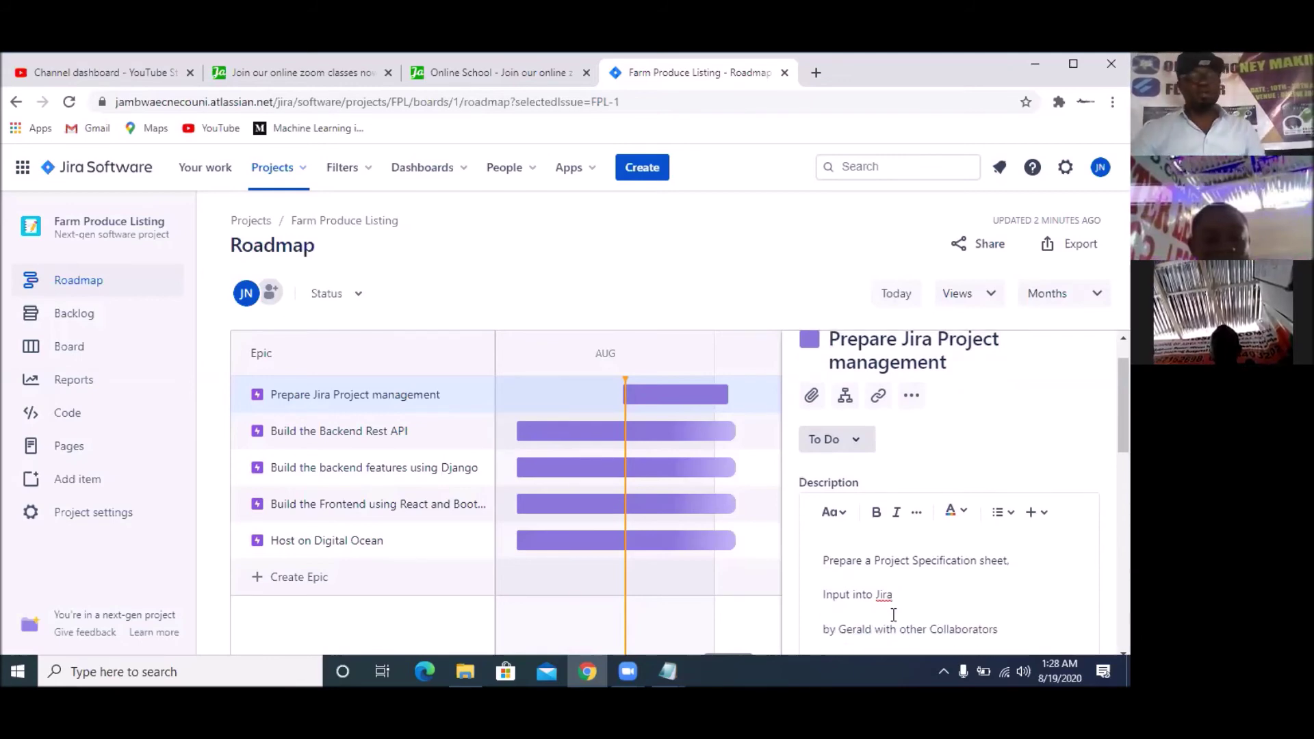
{"action": "left_click", "coordinate": [822, 540]}
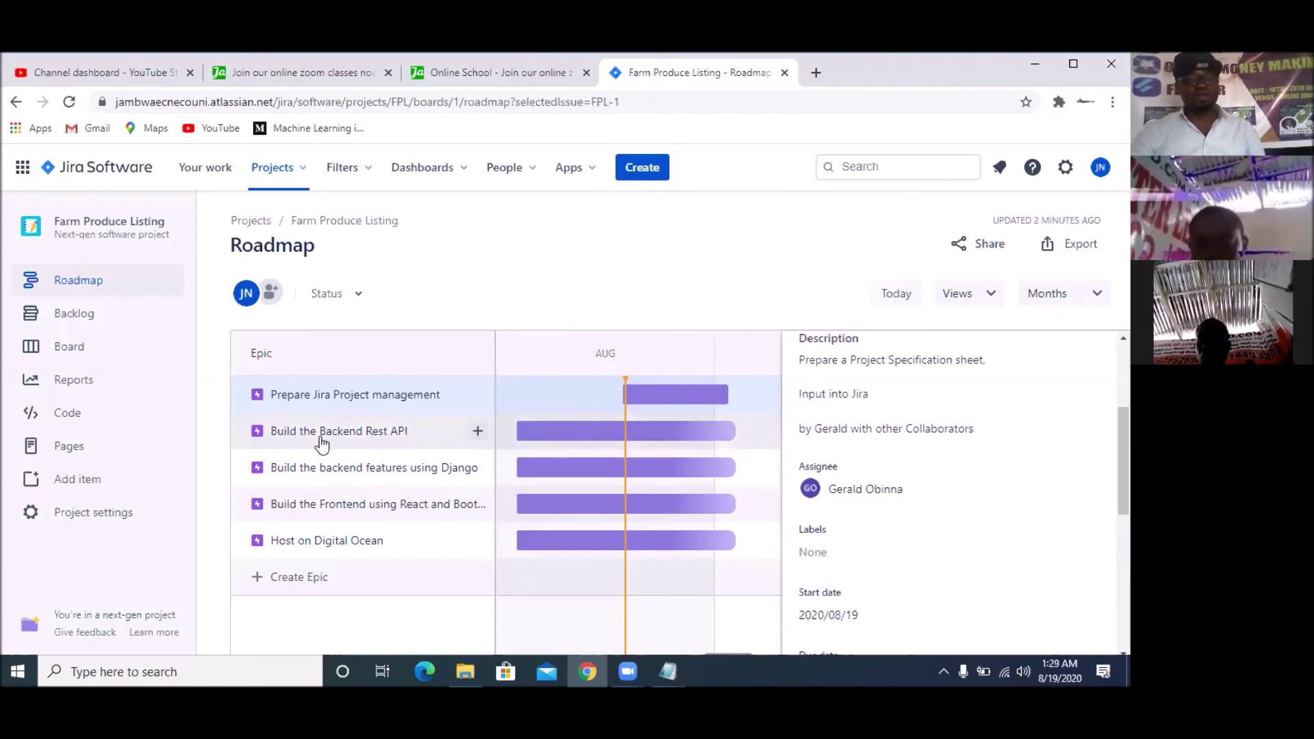
Open the Build the Backend Rest API epic and start its empty description
{"action": "left_click", "coordinate": [649, 433]}
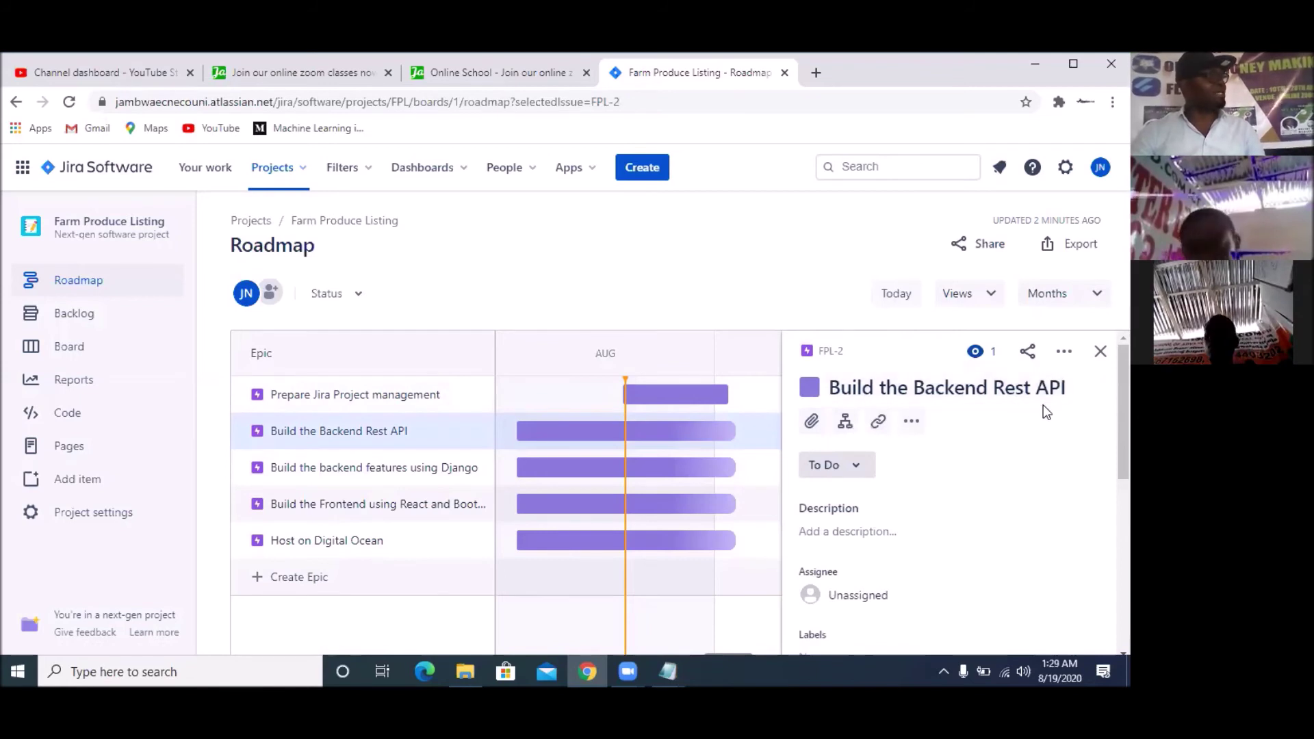
{"action": "scroll", "coordinate": [1004, 462], "scroll_direction": "down", "scroll_amount": 3}
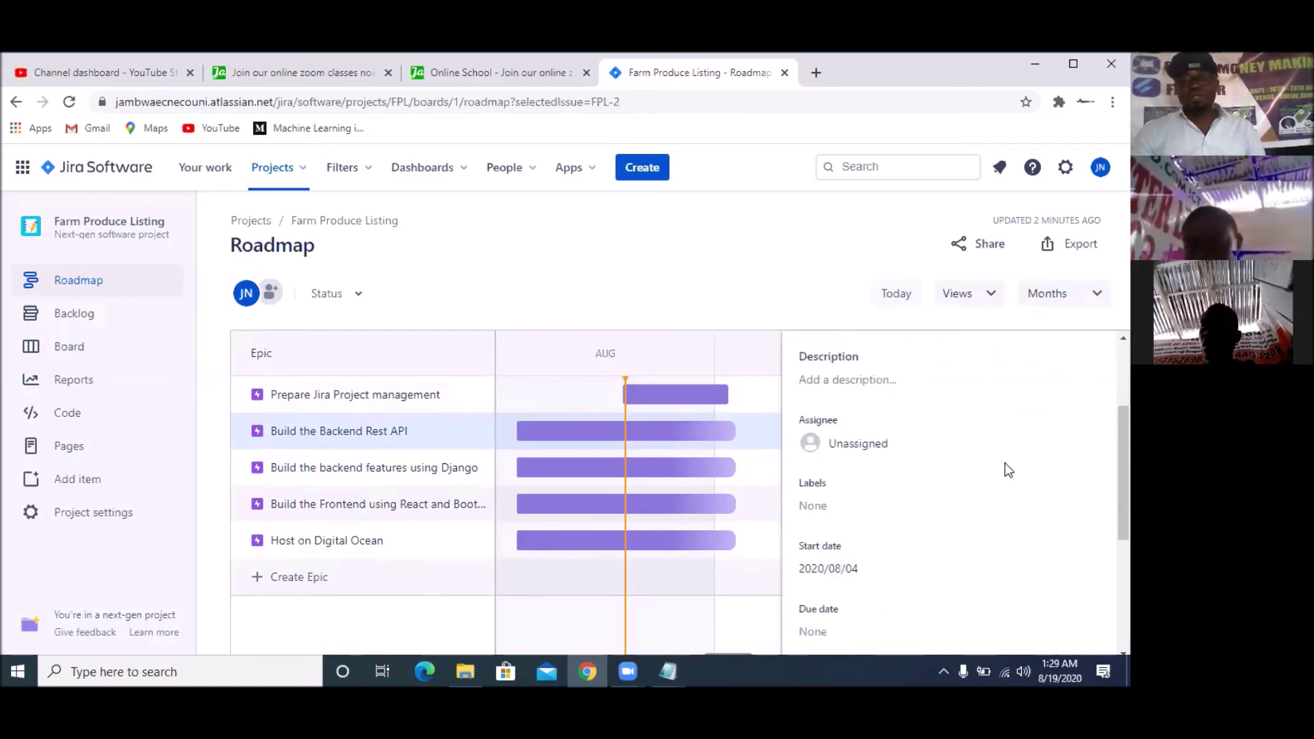
{"action": "left_click", "coordinate": [899, 374]}
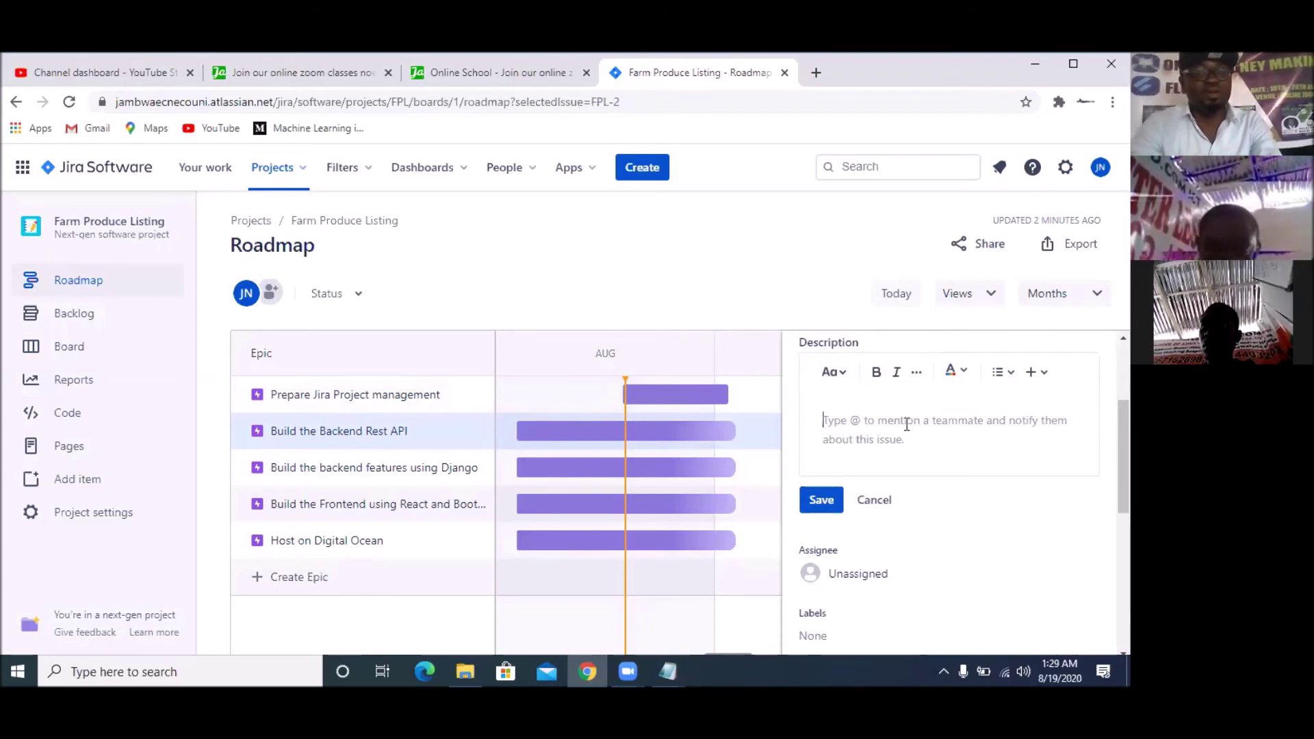
Save the description 'Build a REST API with python Django test all the endpoints'
{"action": "type", "text": "Build a RES"}
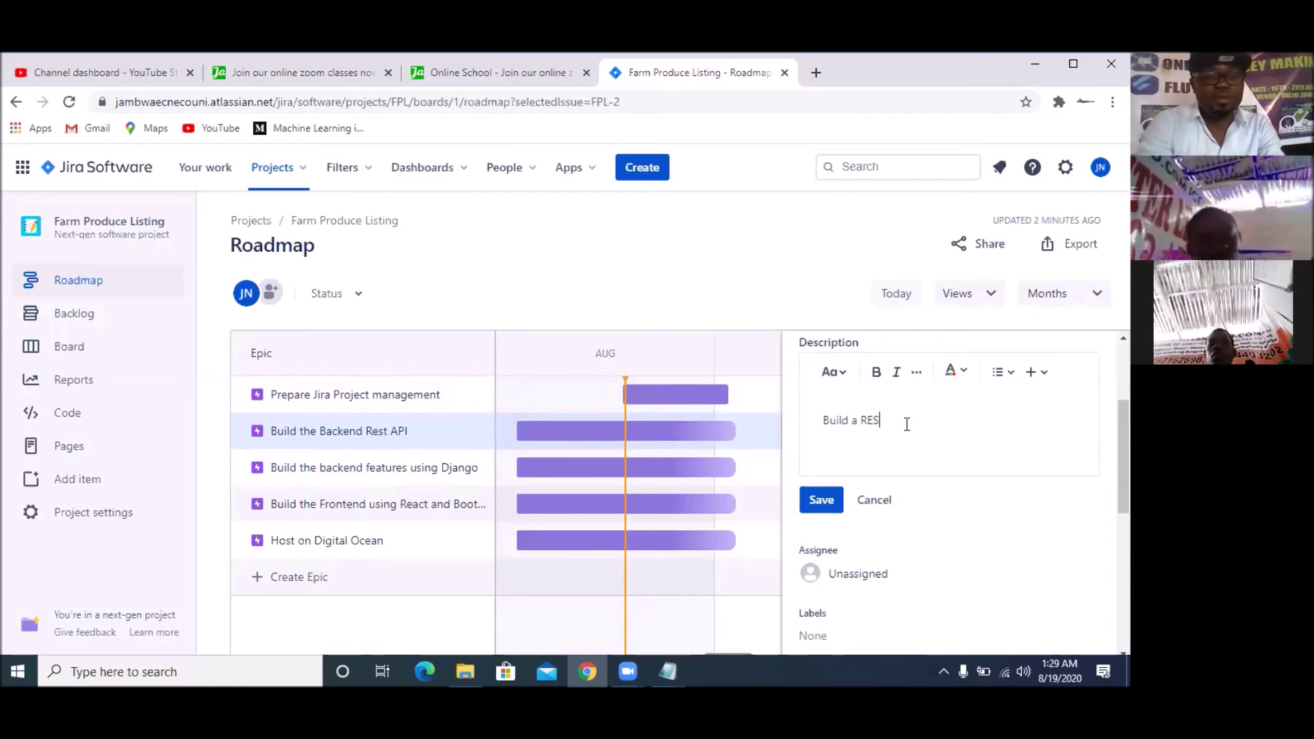
{"action": "type", "text": "T API"}
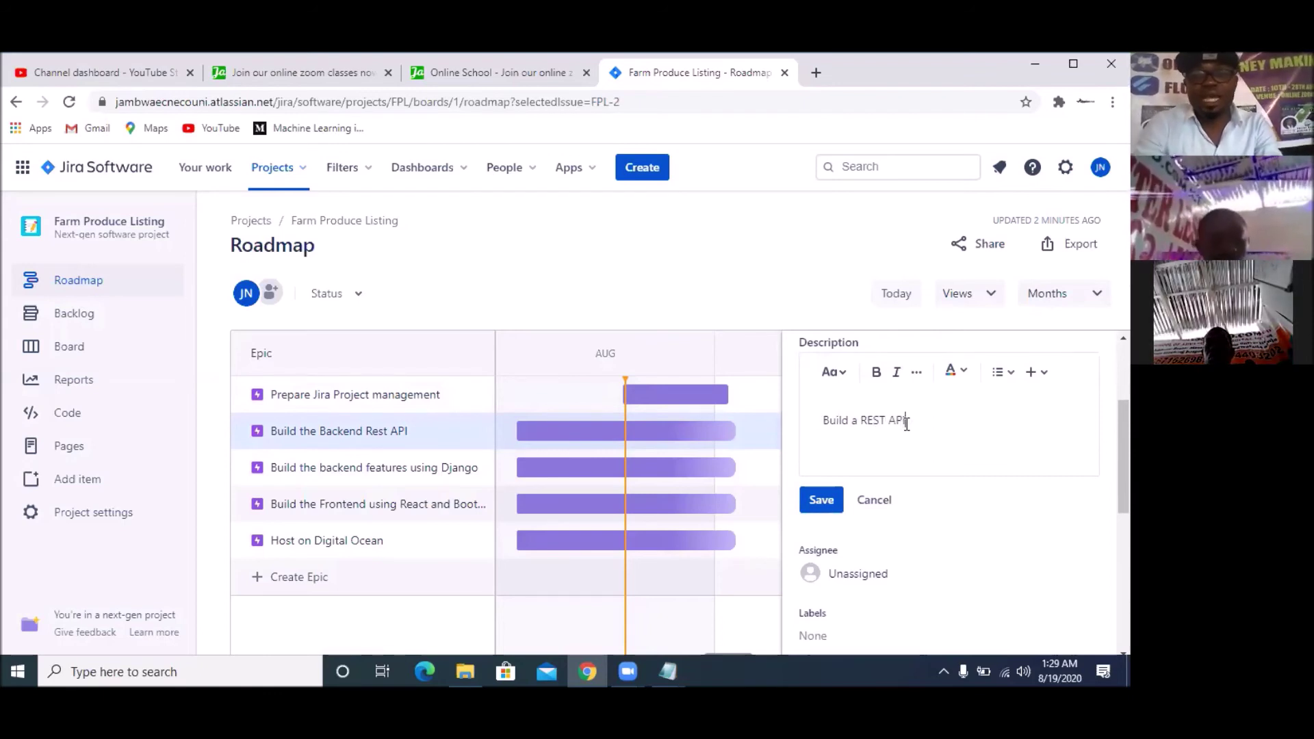
{"action": "type", "text": " wit"}
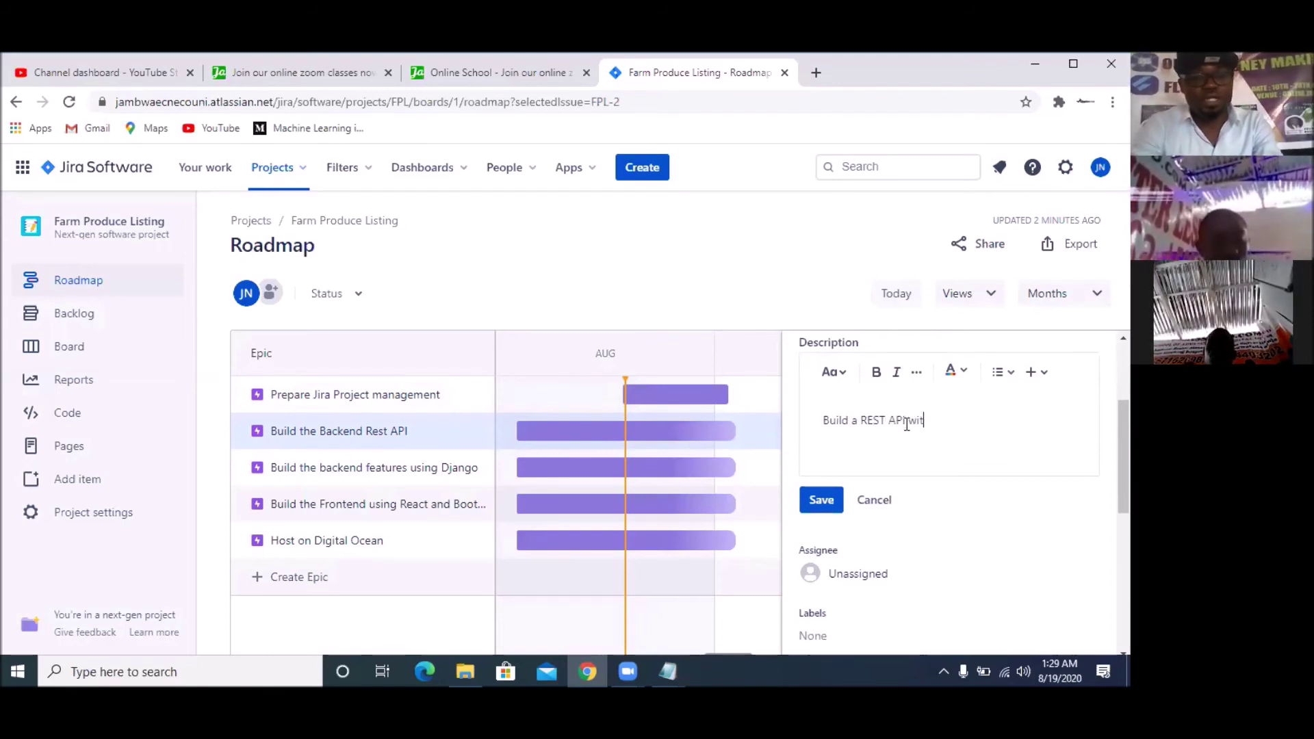
{"action": "type", "text": "h py"}
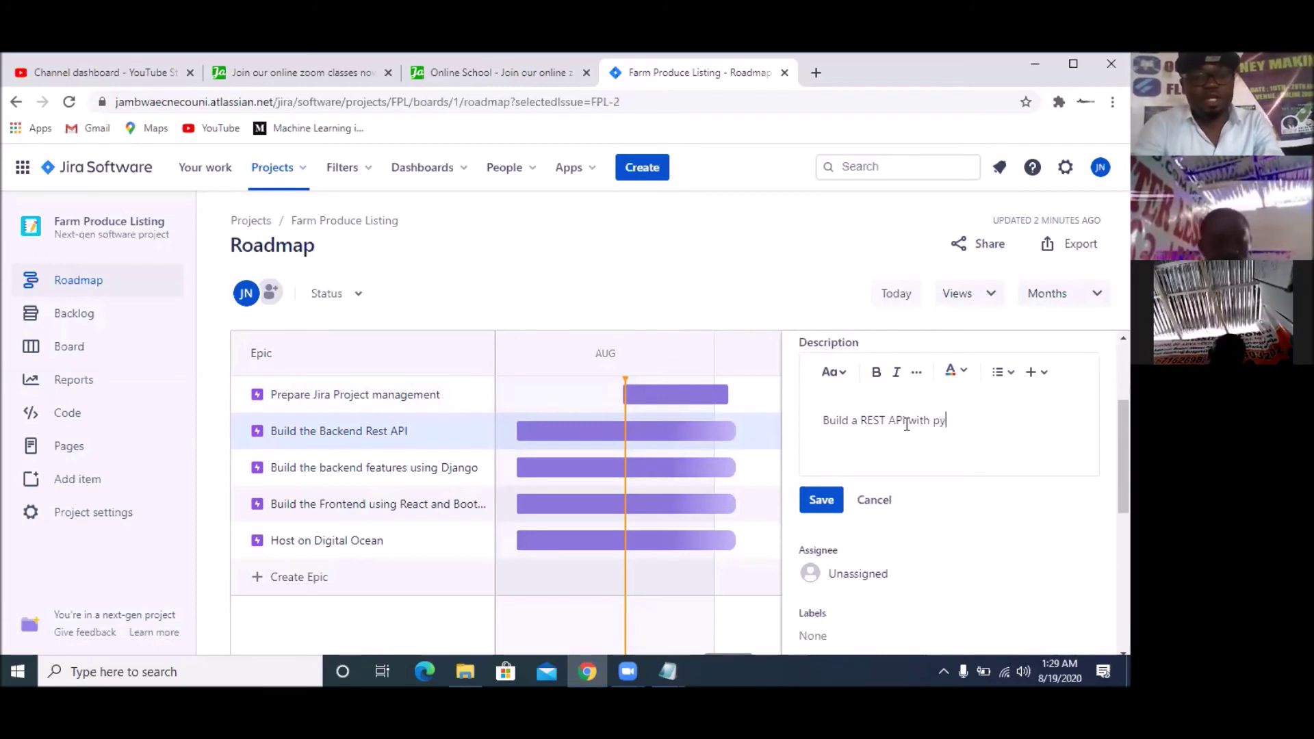
{"action": "type", "text": "thon D"}
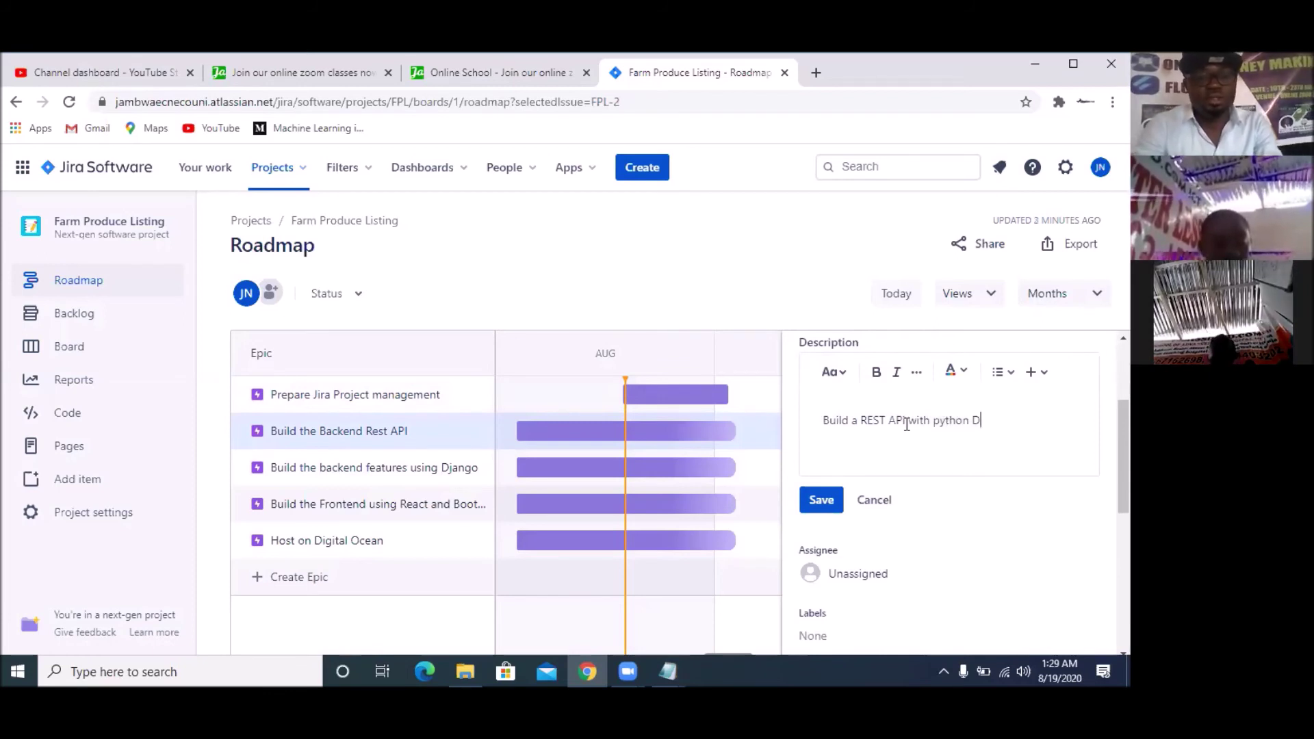
{"action": "type", "text": "jango"}
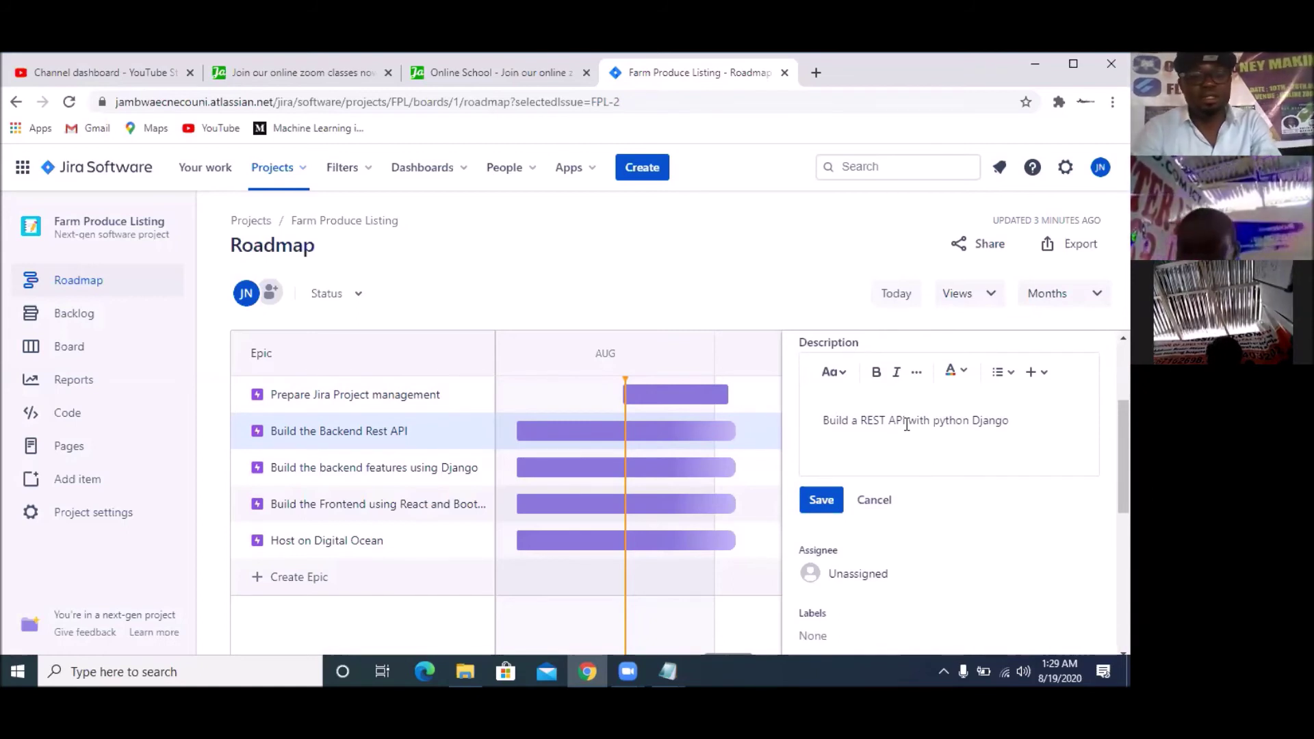
{"action": "type", "text": "test "}
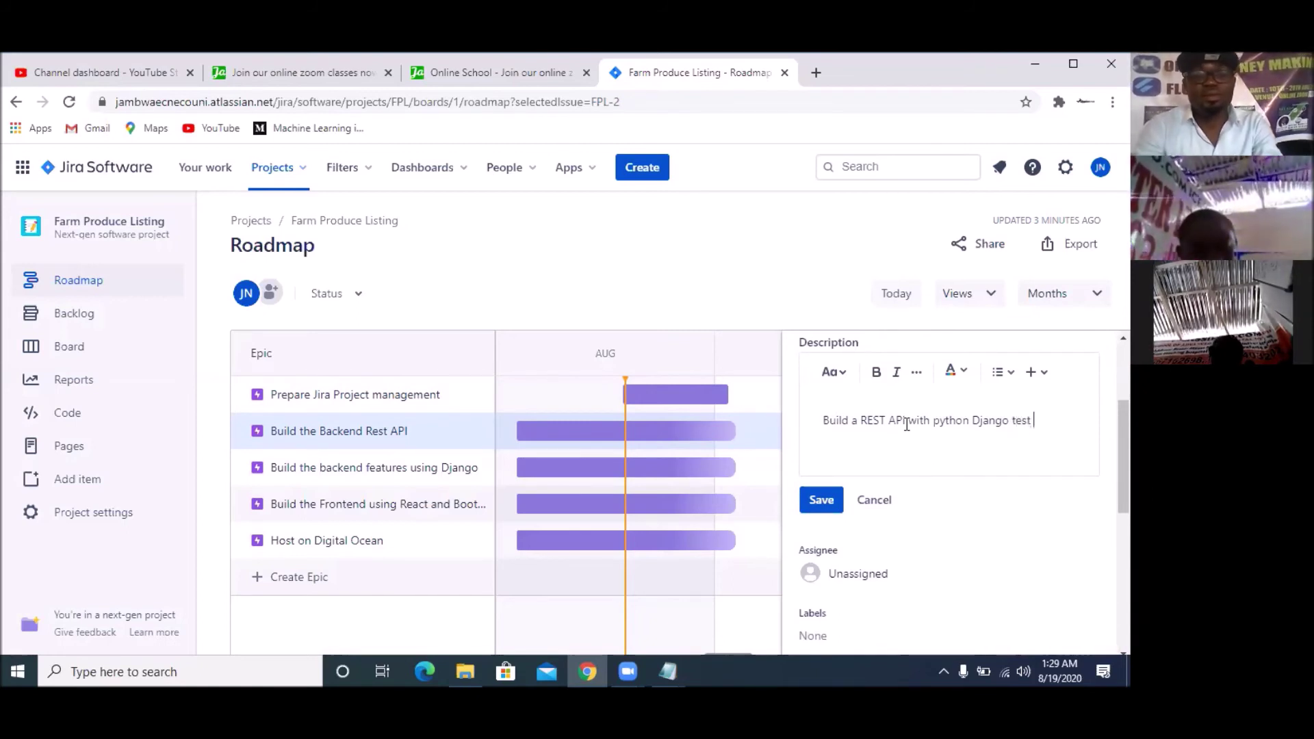
{"action": "type", "text": "all the e"}
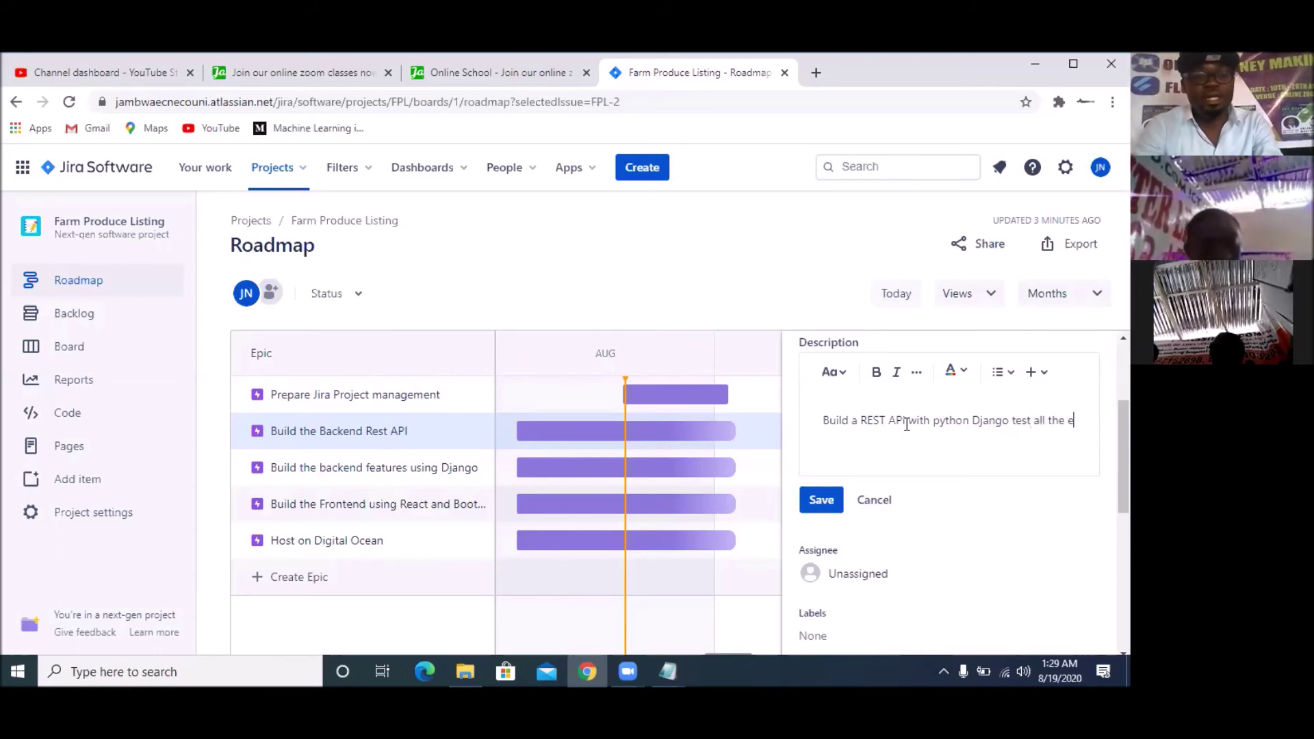
{"action": "type", "text": "ndpoints"}
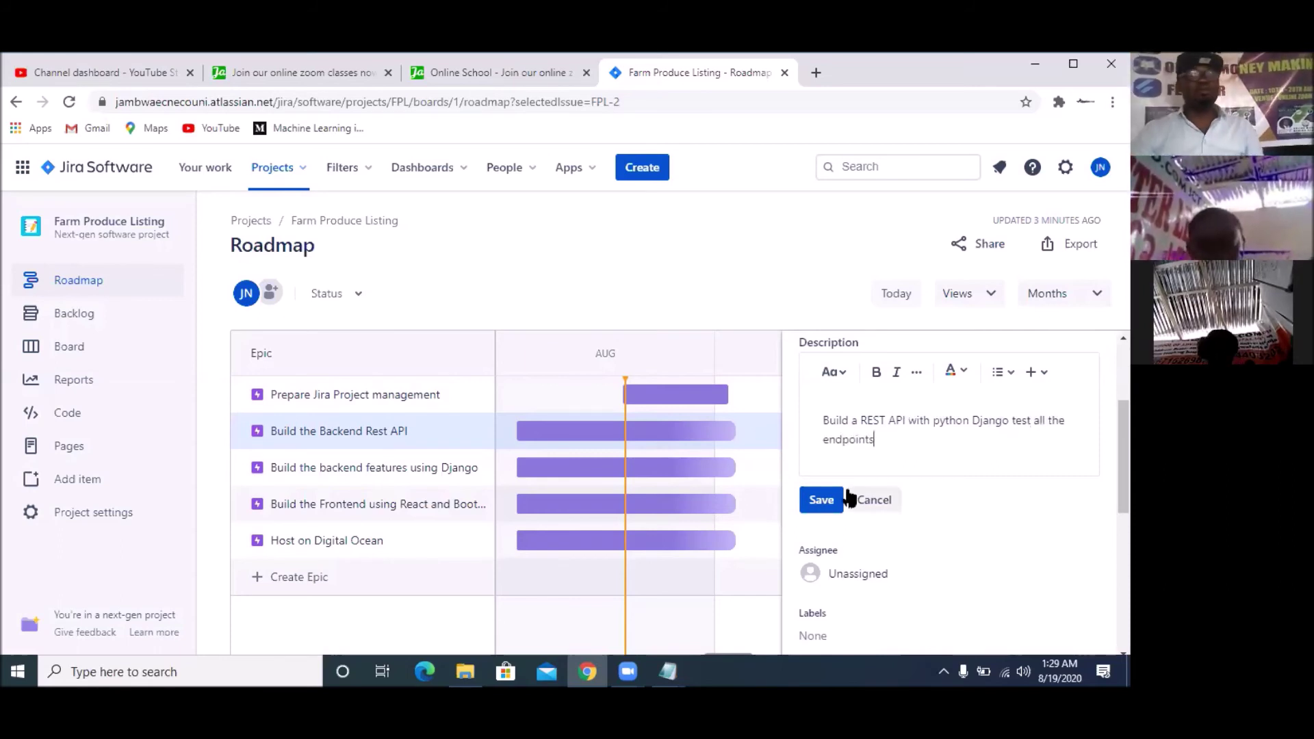
{"action": "left_click", "coordinate": [828, 502]}
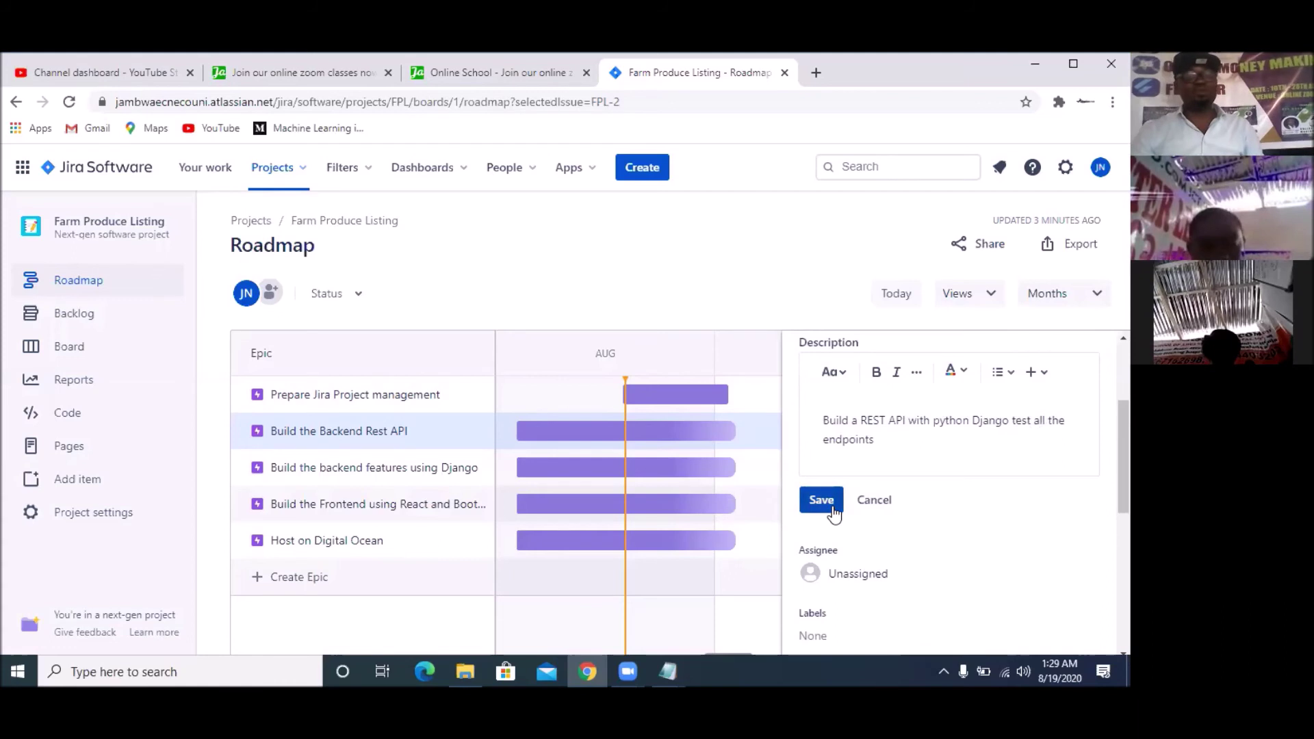
{"action": "scroll", "coordinate": [855, 507], "scroll_direction": "down", "scroll_amount": 3}
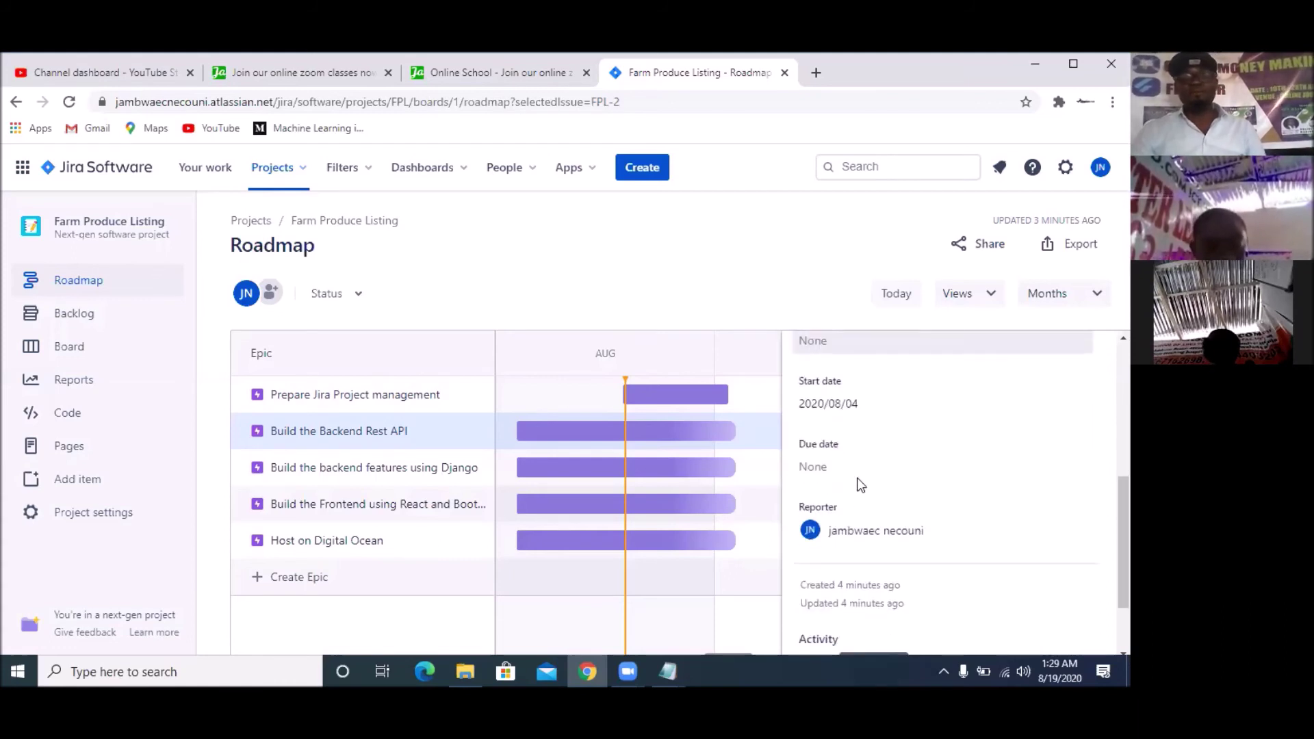
{"action": "left_click", "coordinate": [877, 406]}
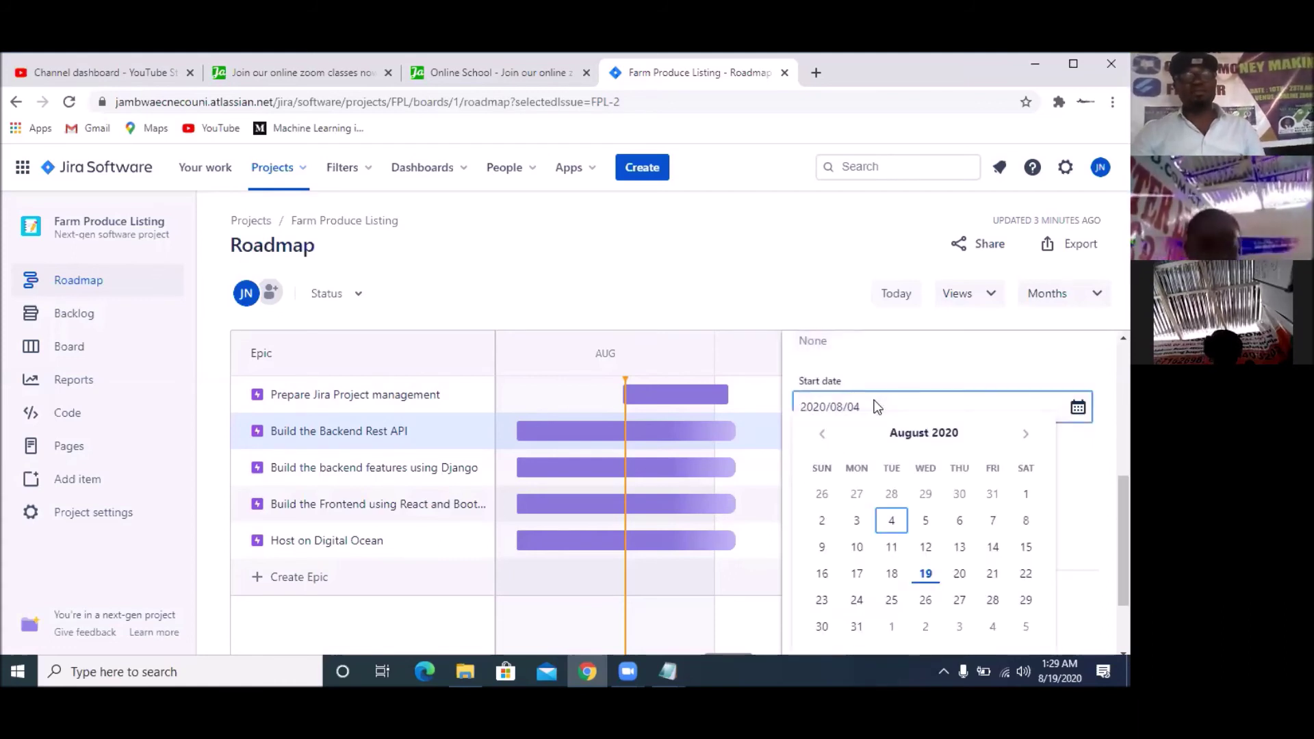
{"action": "left_click", "coordinate": [1026, 433]}
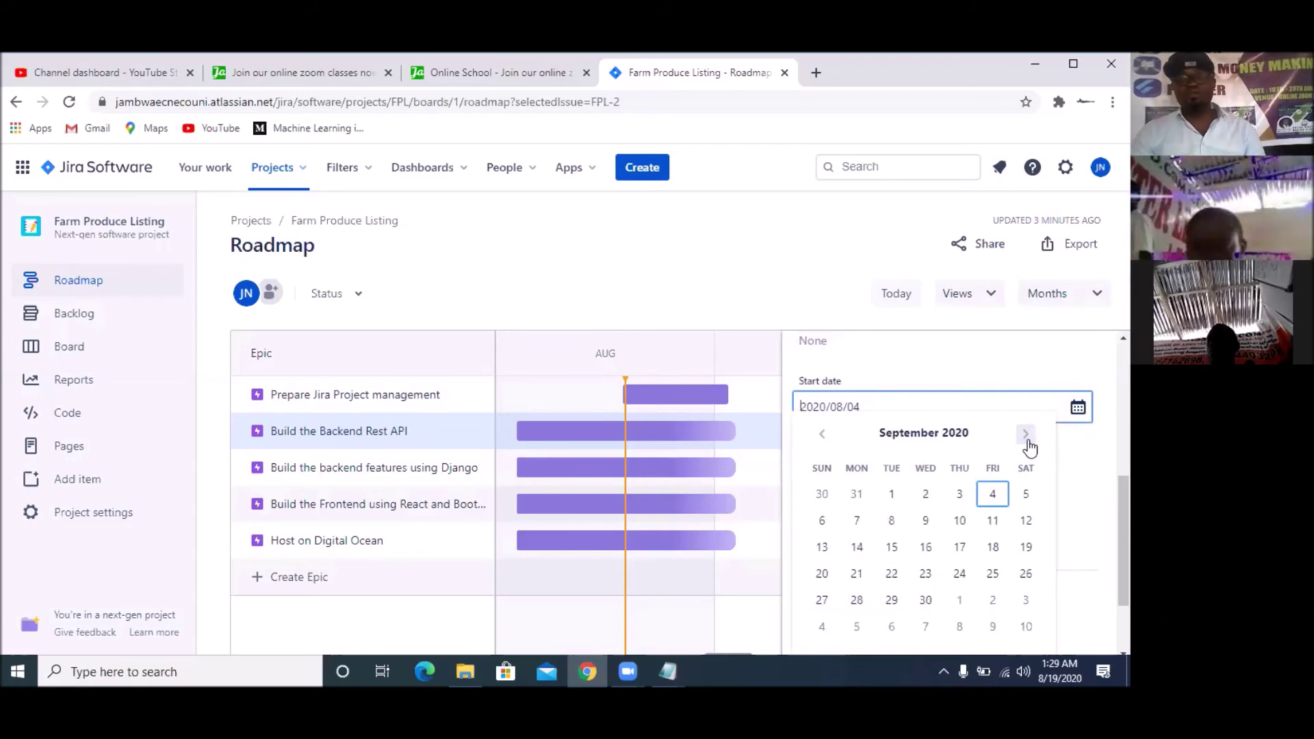
{"action": "left_click", "coordinate": [924, 496]}
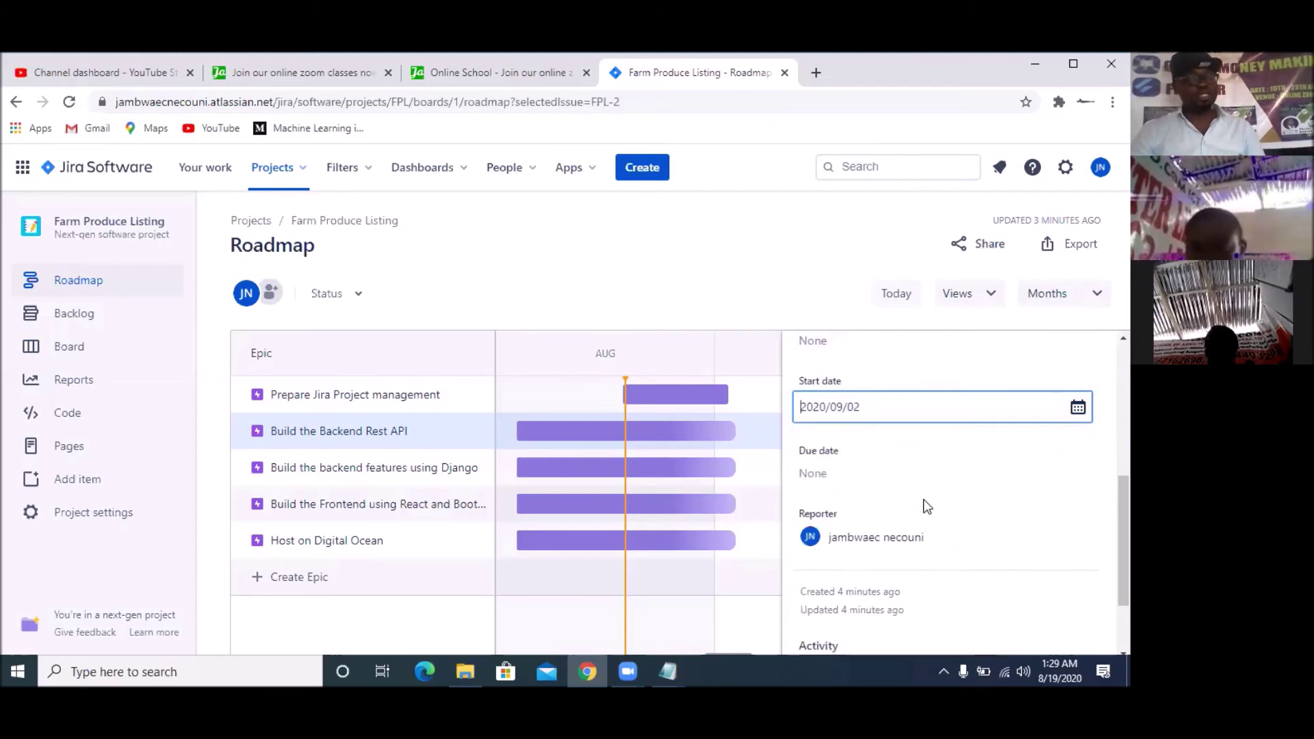
{"action": "left_click", "coordinate": [881, 474]}
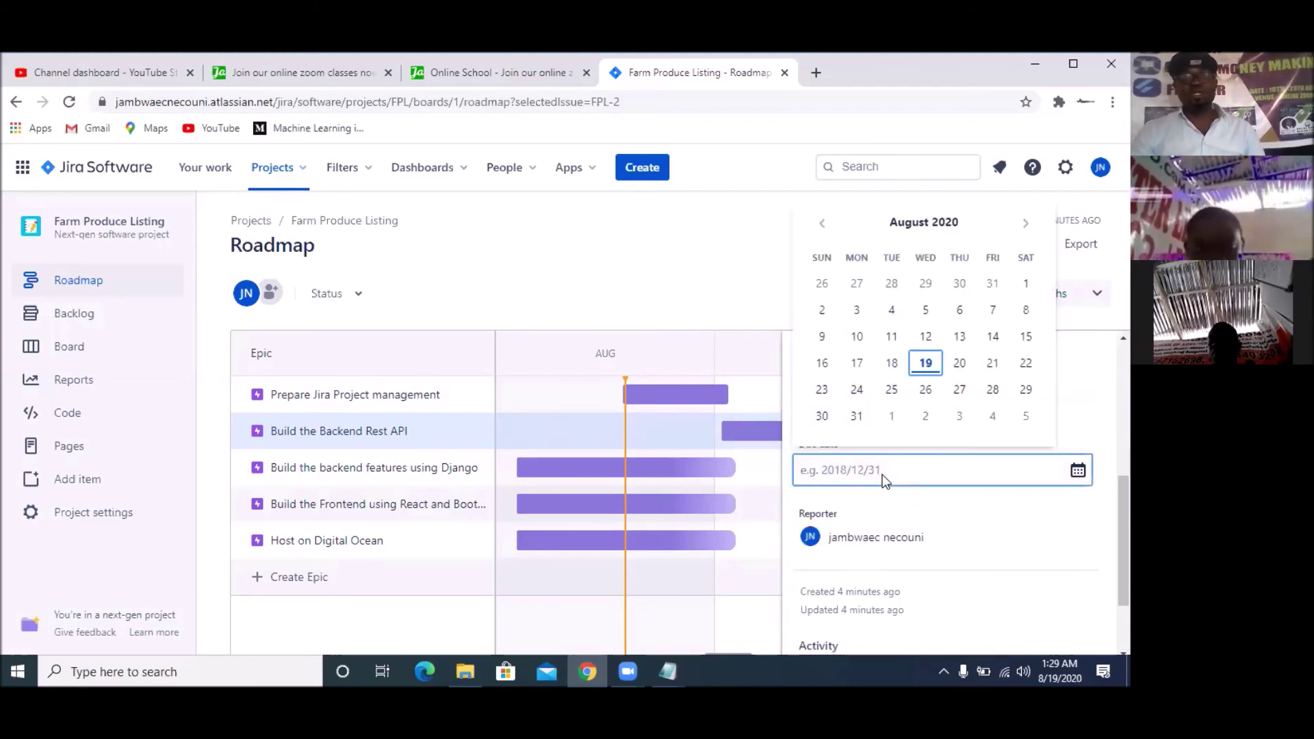
{"action": "left_click", "coordinate": [856, 416]}
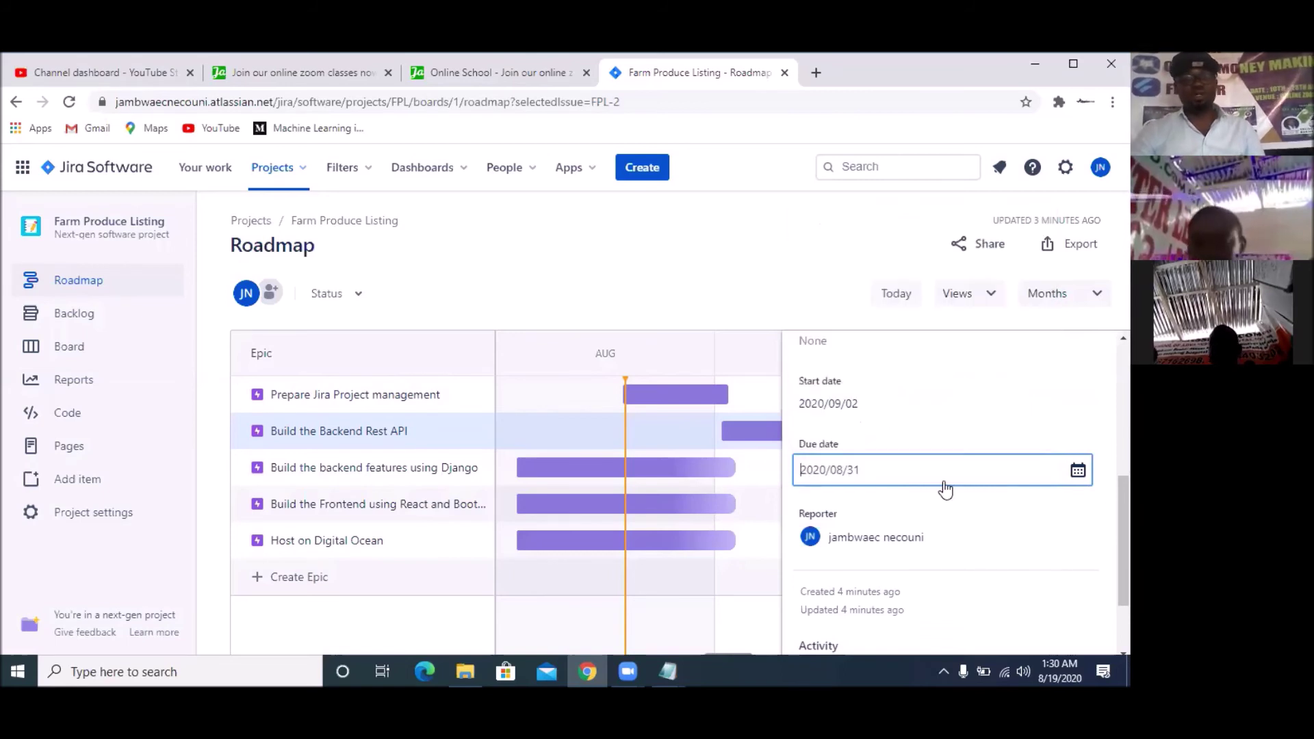
{"action": "scroll", "coordinate": [943, 489], "scroll_direction": "down", "scroll_amount": 1}
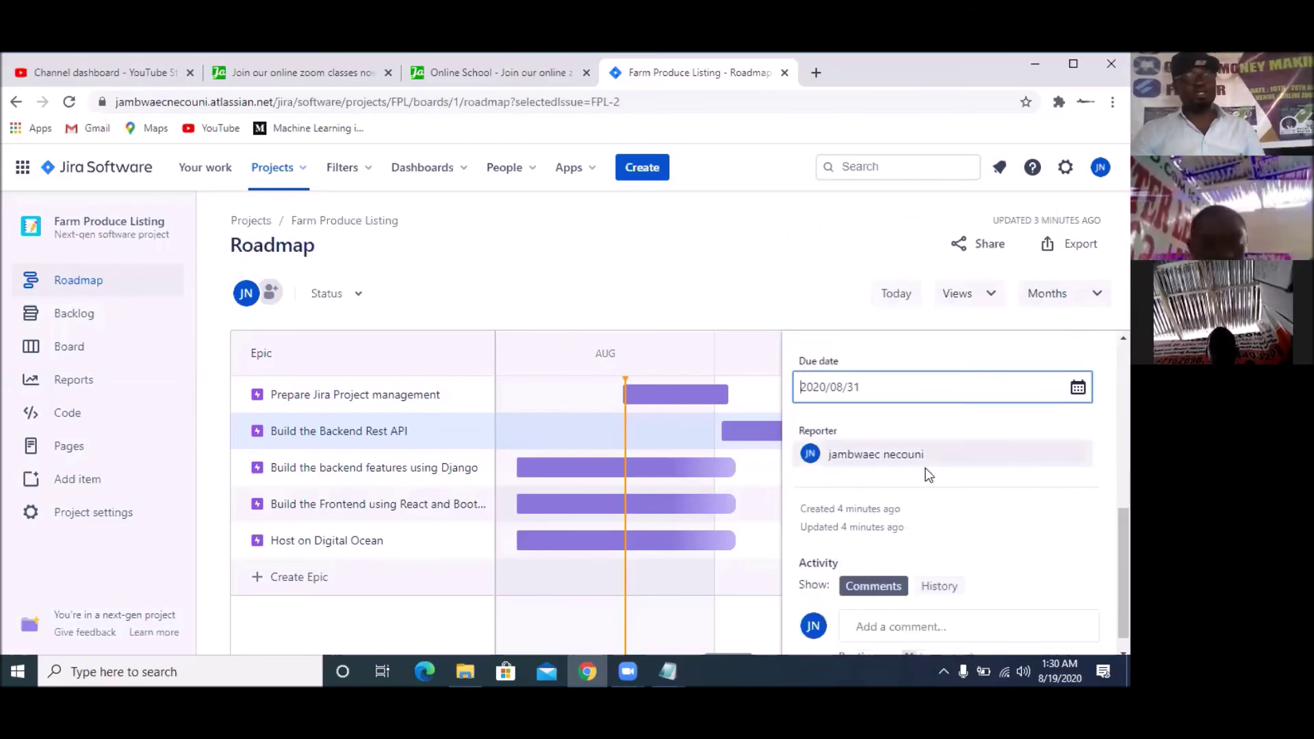
{"action": "scroll", "coordinate": [931, 472], "scroll_direction": "up", "scroll_amount": 3}
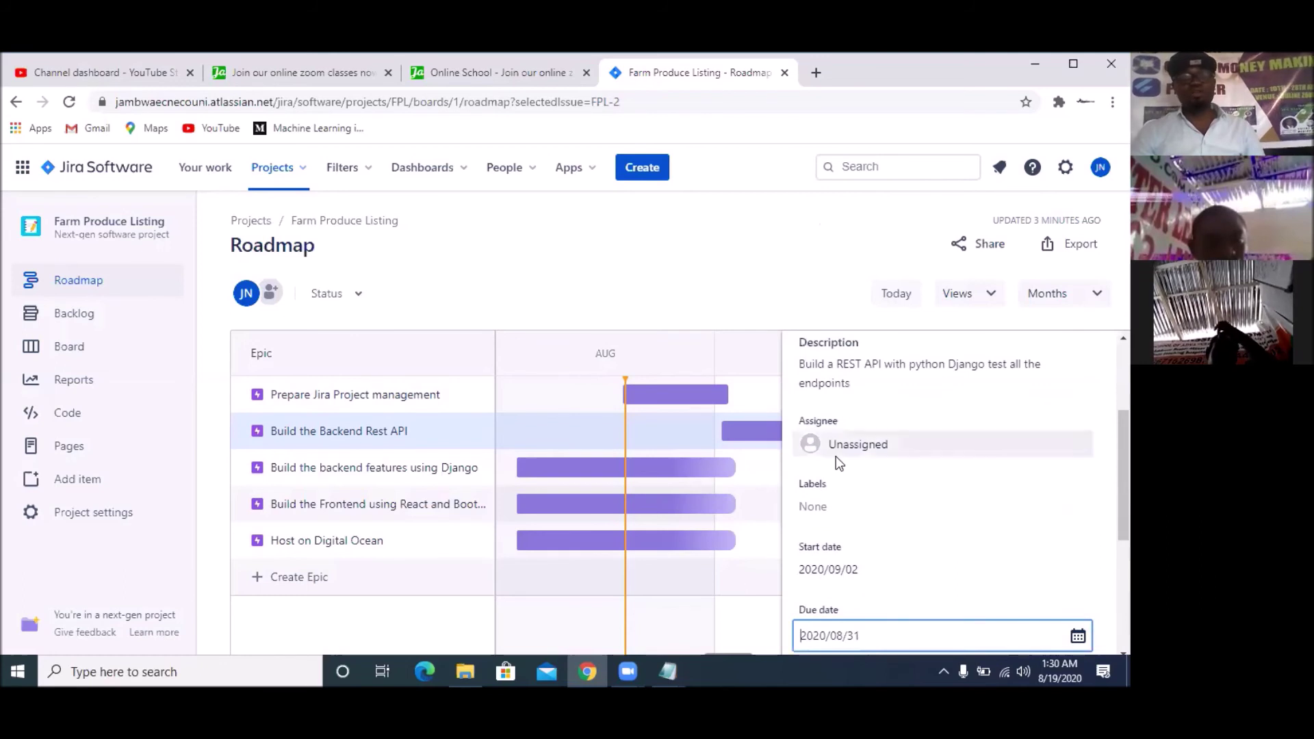
Set a team member as assignee of the Build the Backend Rest API epic
{"action": "left_click", "coordinate": [895, 450]}
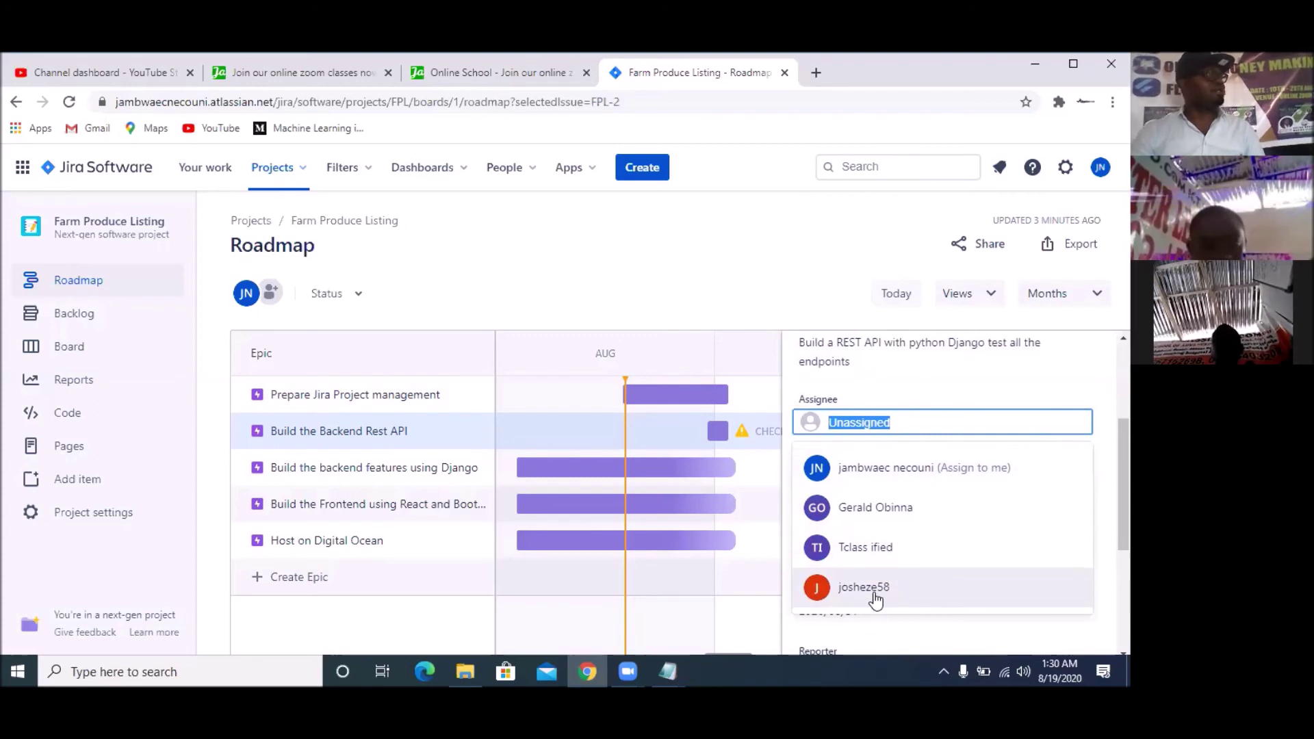
{"action": "left_click", "coordinate": [875, 595]}
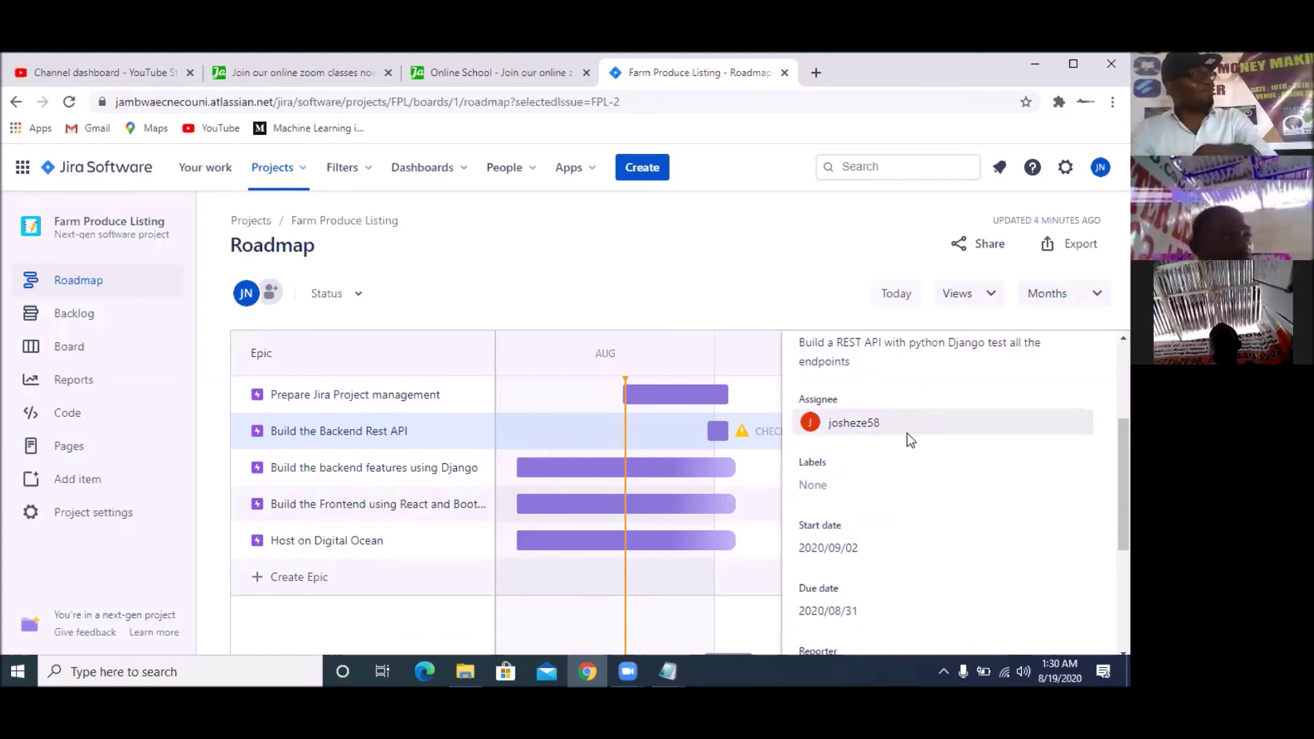
{"action": "scroll", "coordinate": [941, 503], "scroll_direction": "down", "scroll_amount": 3}
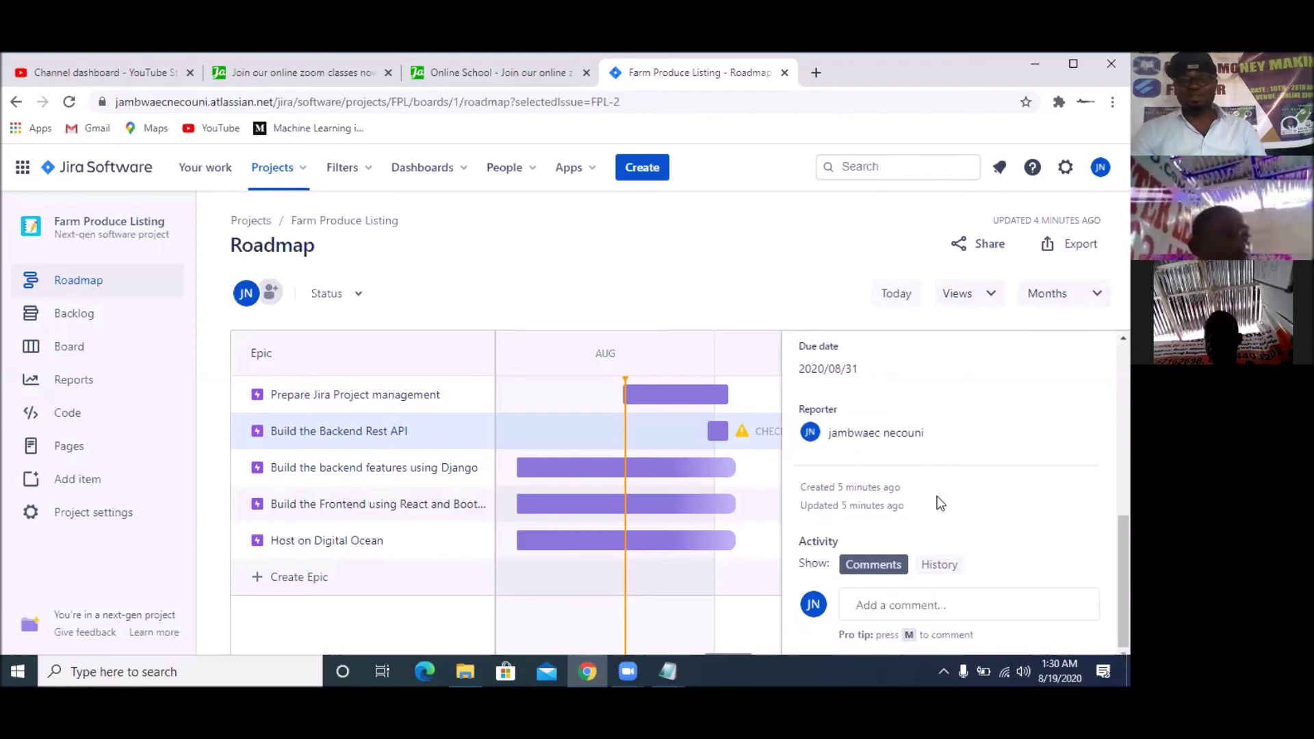
Post the comment 'Update me as you work' on the Backend Rest API epic
{"action": "left_click", "coordinate": [913, 604]}
{"action": "type", "text": "Update me as you work"}
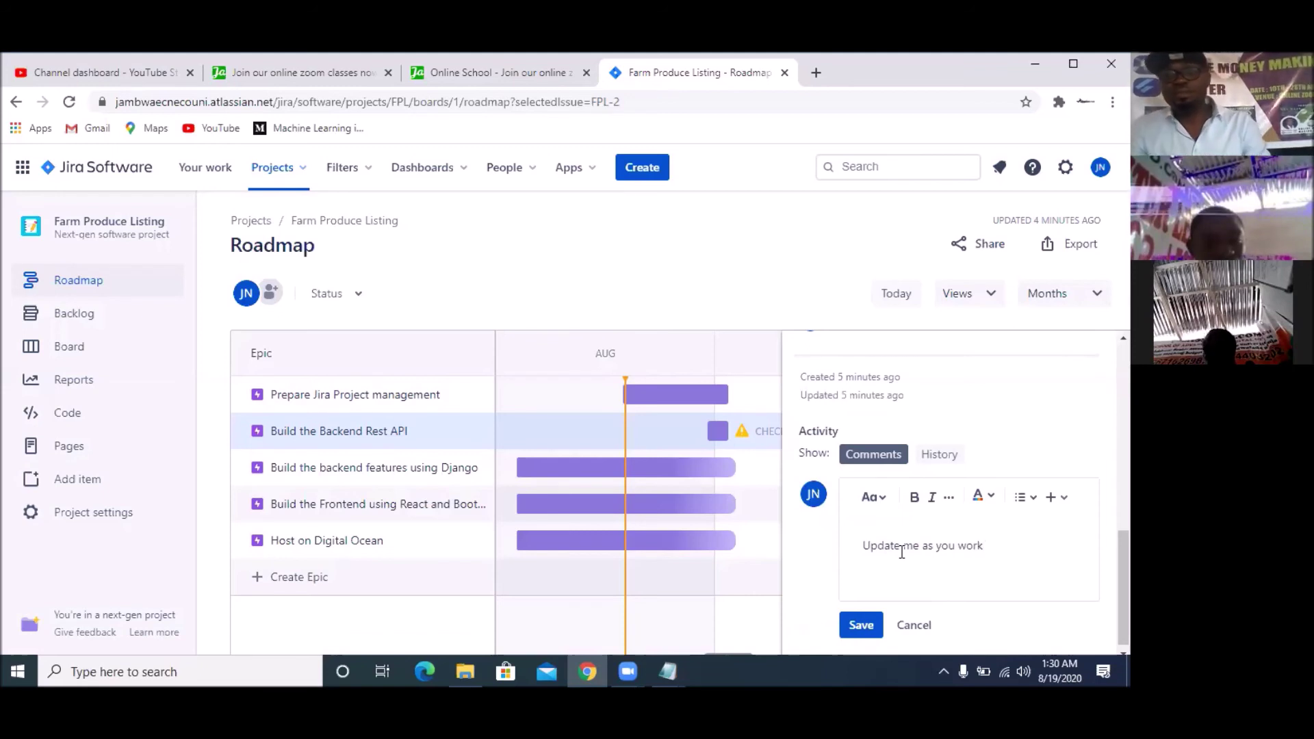
{"action": "left_click", "coordinate": [863, 625]}
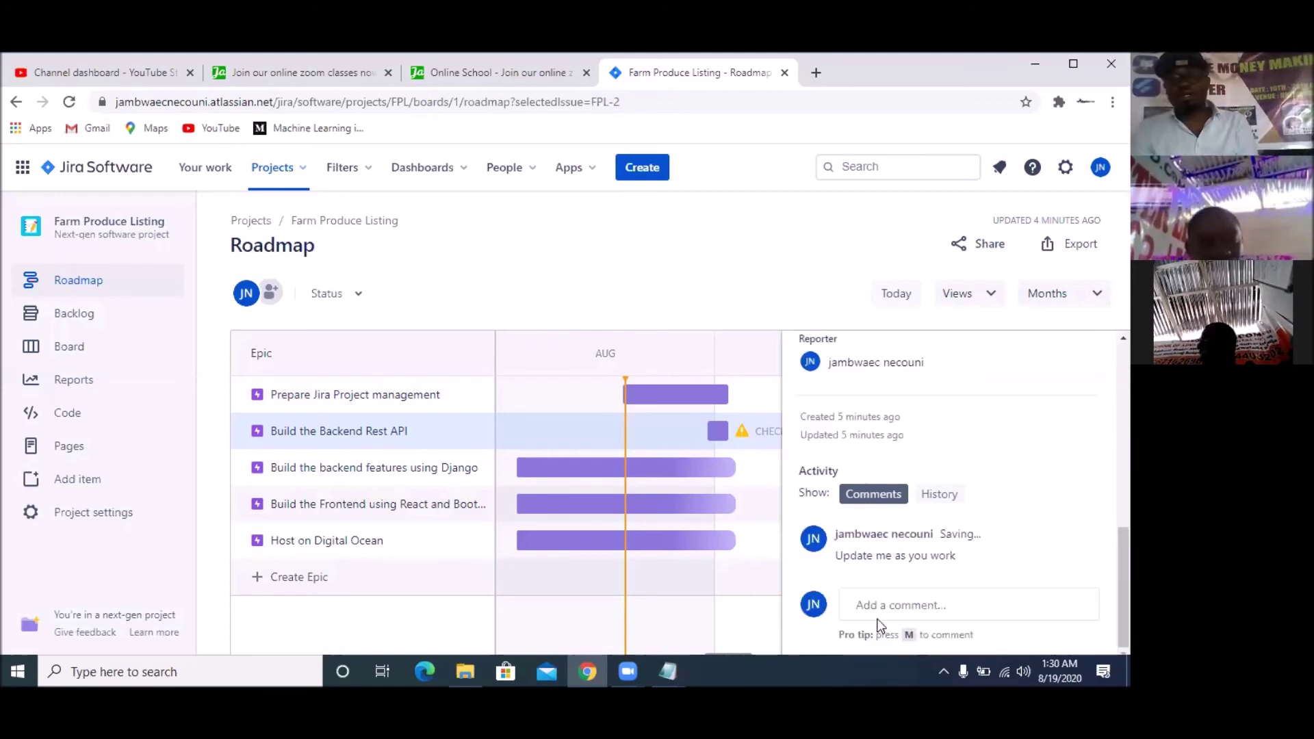
{"action": "scroll", "coordinate": [938, 504], "scroll_direction": "up", "scroll_amount": 3}
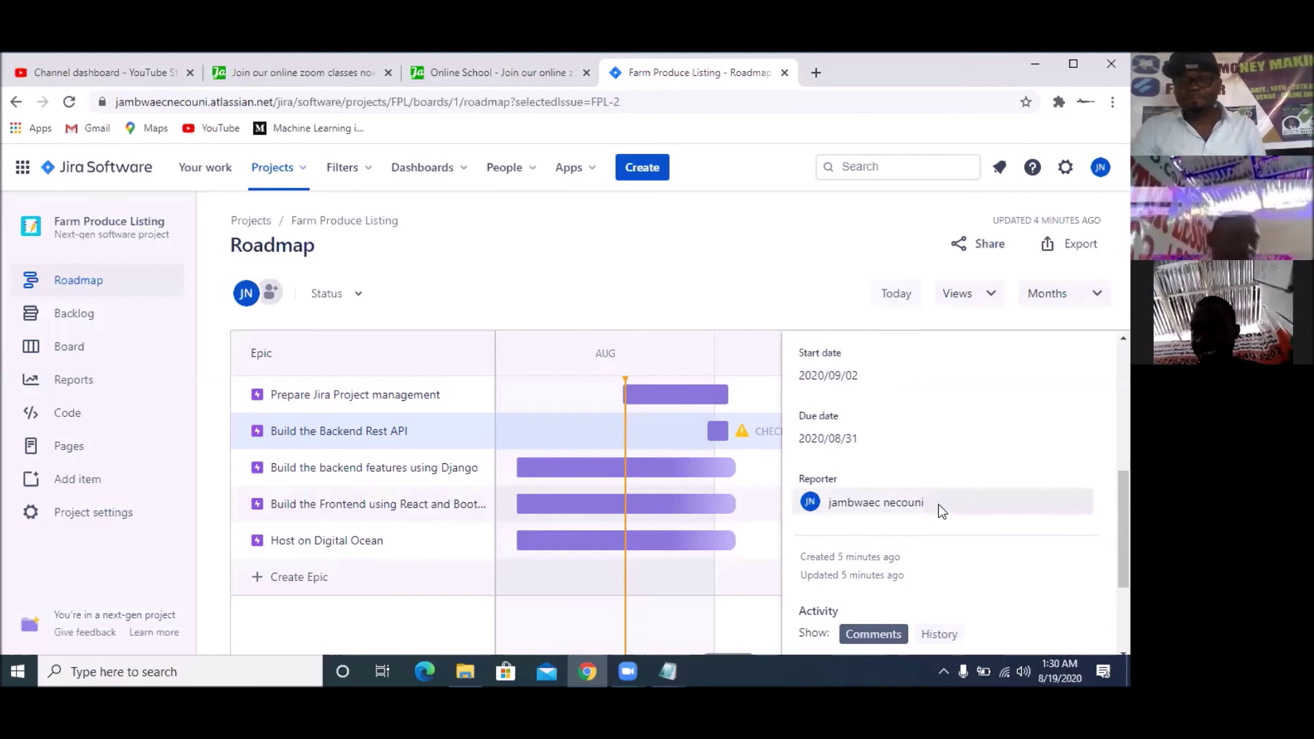
Push the Build the Backend Rest API epic's due date ahead one month to 2020/09/30
{"action": "scroll", "coordinate": [938, 503], "scroll_direction": "up", "scroll_amount": 1}
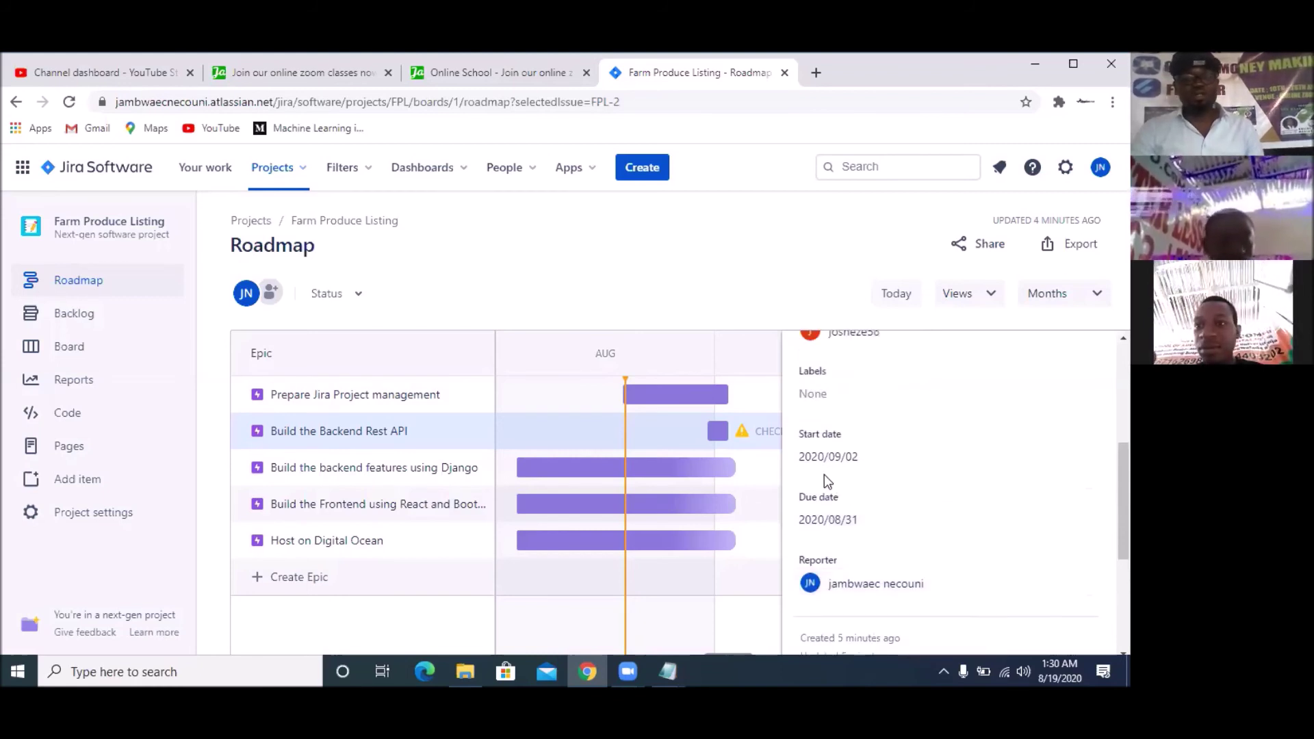
{"action": "left_click", "coordinate": [843, 525]}
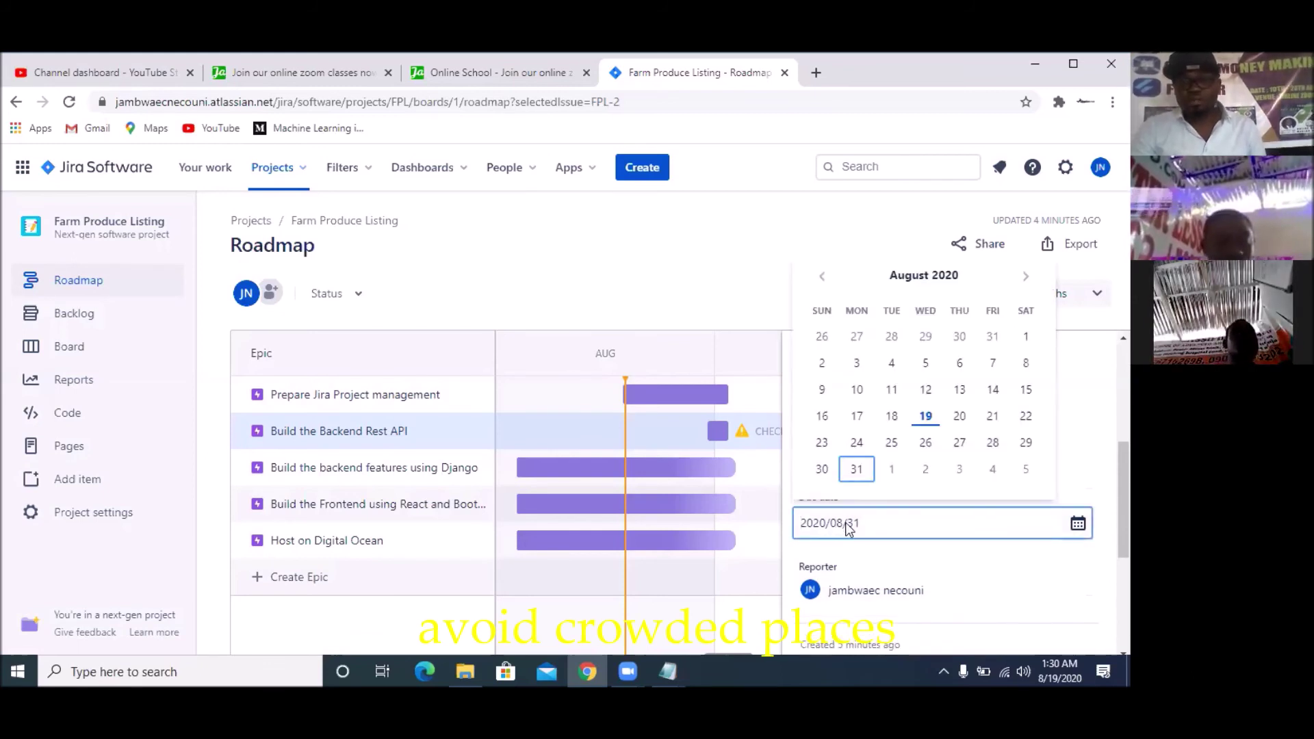
{"action": "key", "text": "Return"}
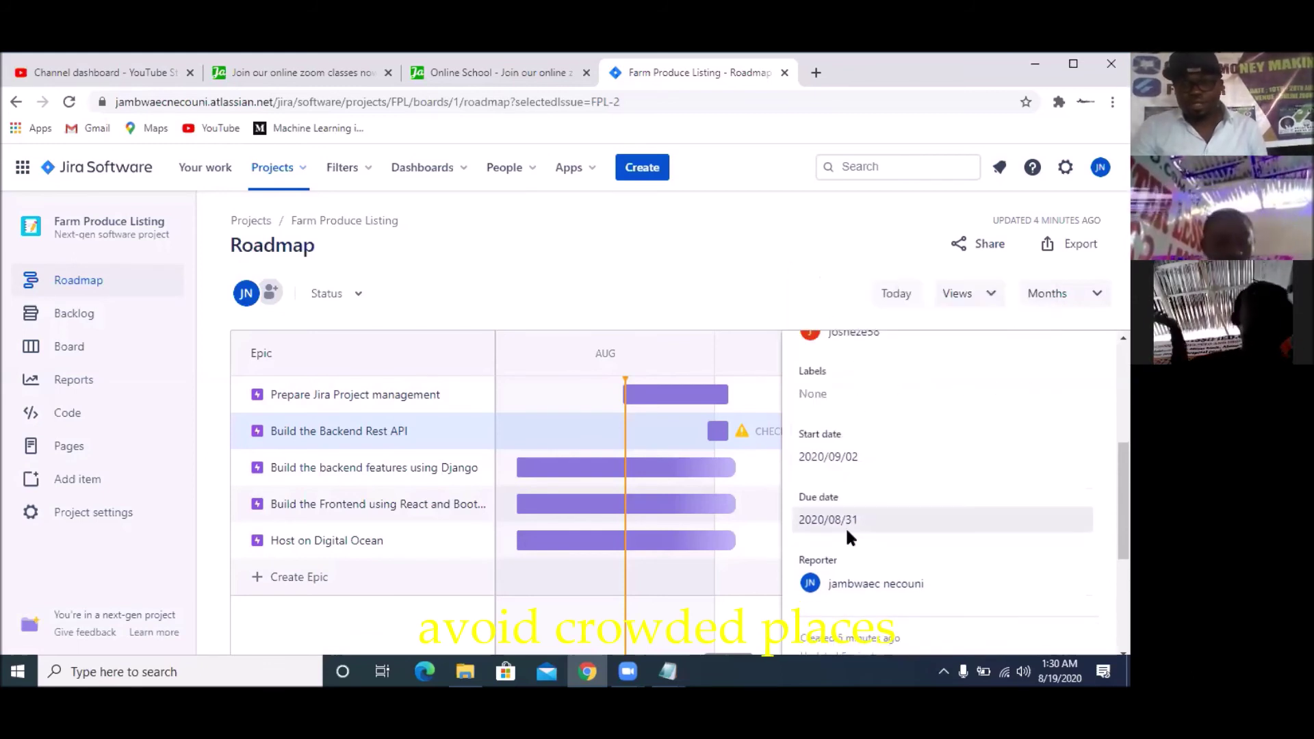
{"action": "left_click", "coordinate": [846, 531]}
{"action": "left_click", "coordinate": [1025, 277]}
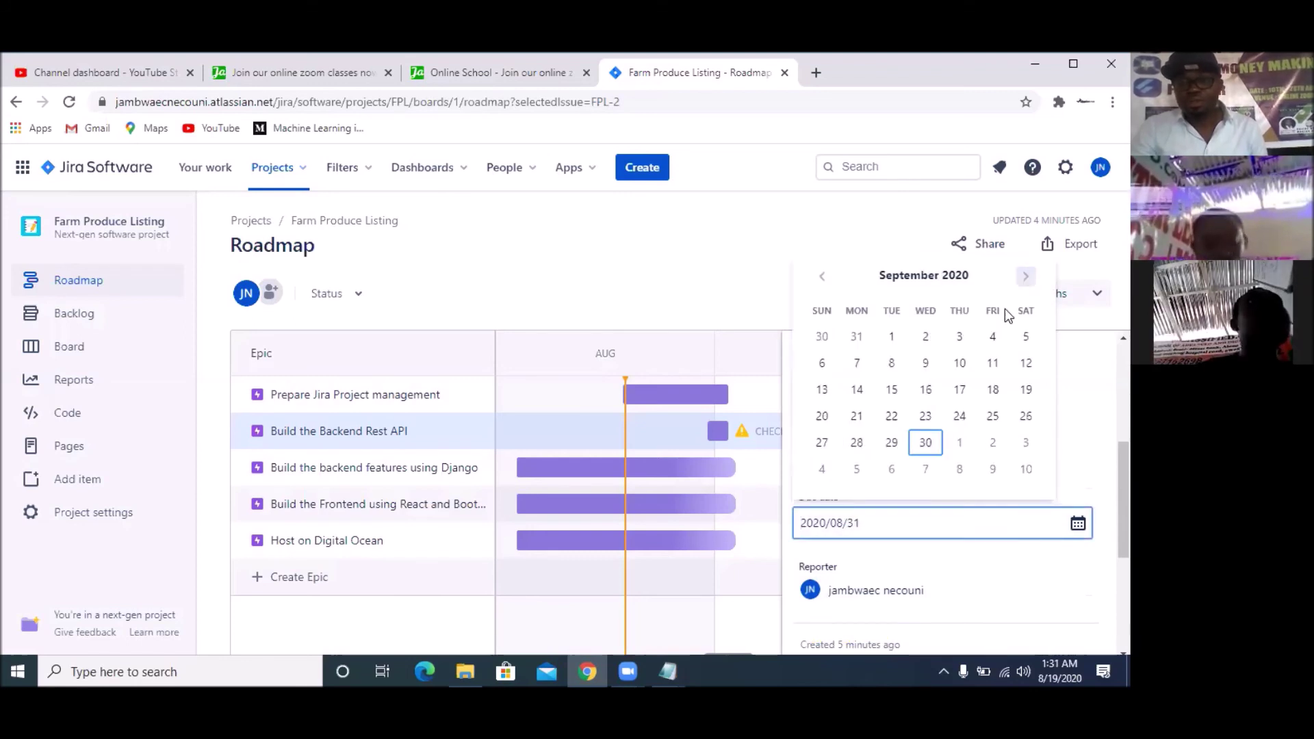
{"action": "left_click", "coordinate": [935, 453]}
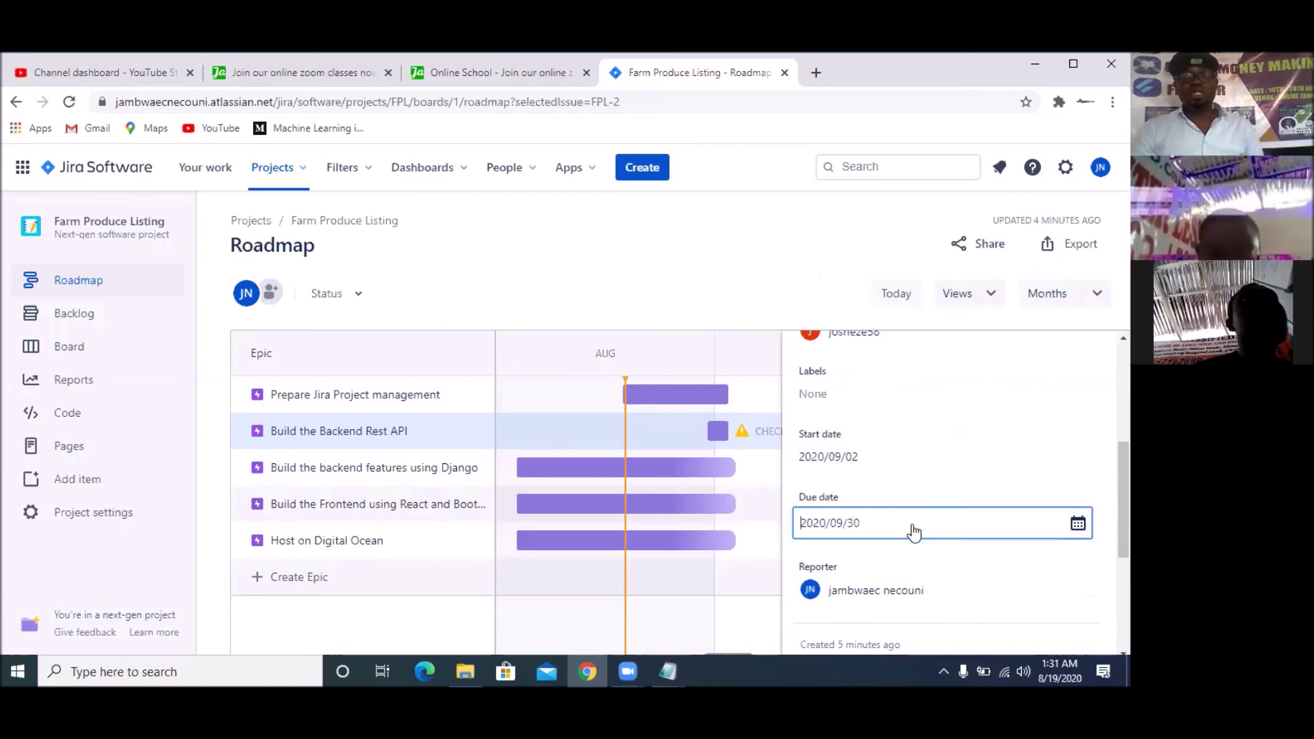
{"action": "scroll", "coordinate": [979, 527], "scroll_direction": "down", "scroll_amount": 4}
{"action": "scroll", "coordinate": [982, 529], "scroll_direction": "up", "scroll_amount": 5}
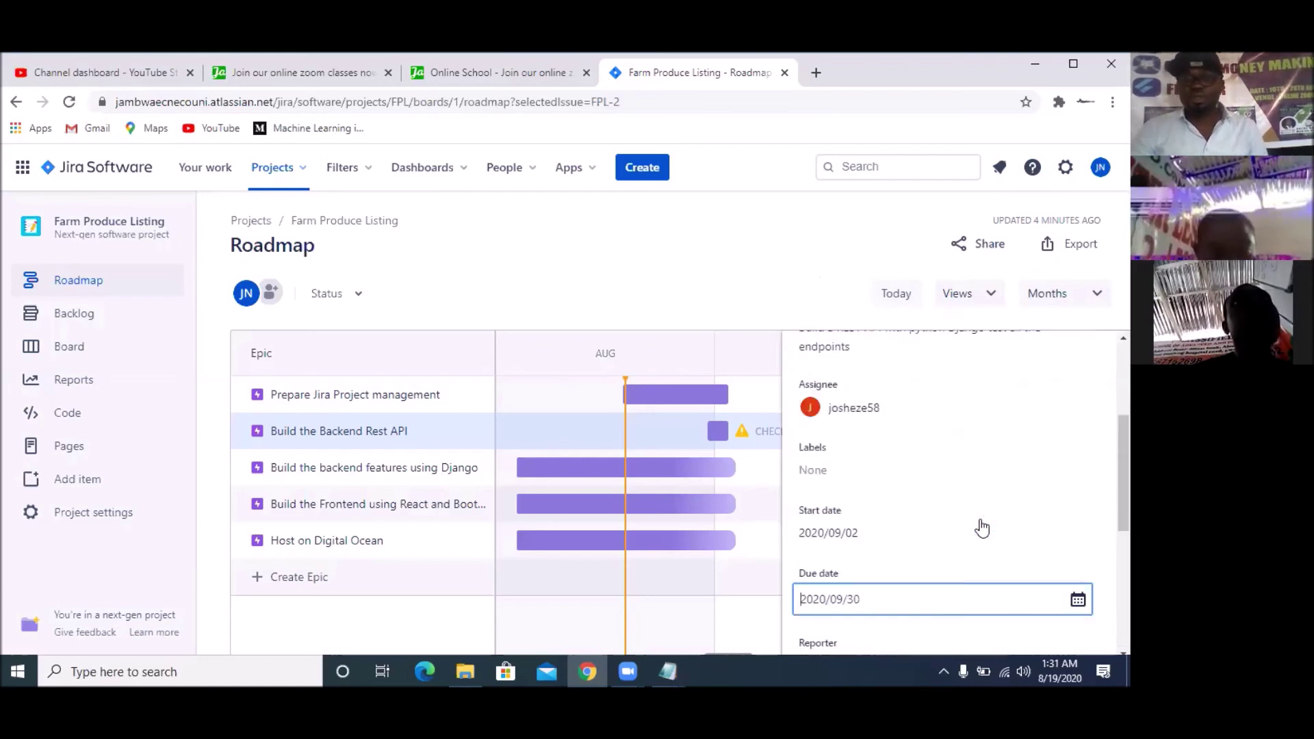
{"action": "scroll", "coordinate": [982, 528], "scroll_direction": "up", "scroll_amount": 3}
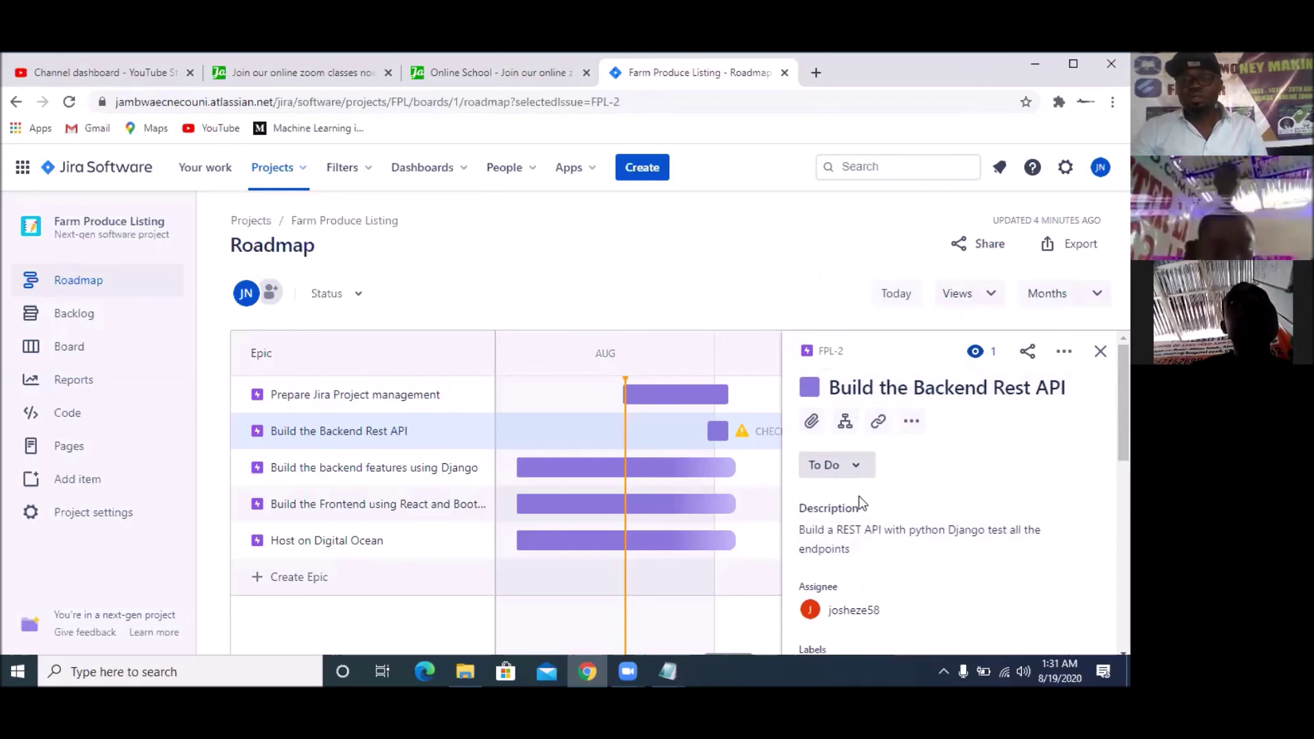
Add a full stop after 'endpoints' in the epic description, save it, and close the epic details
{"action": "left_click", "coordinate": [868, 544]}
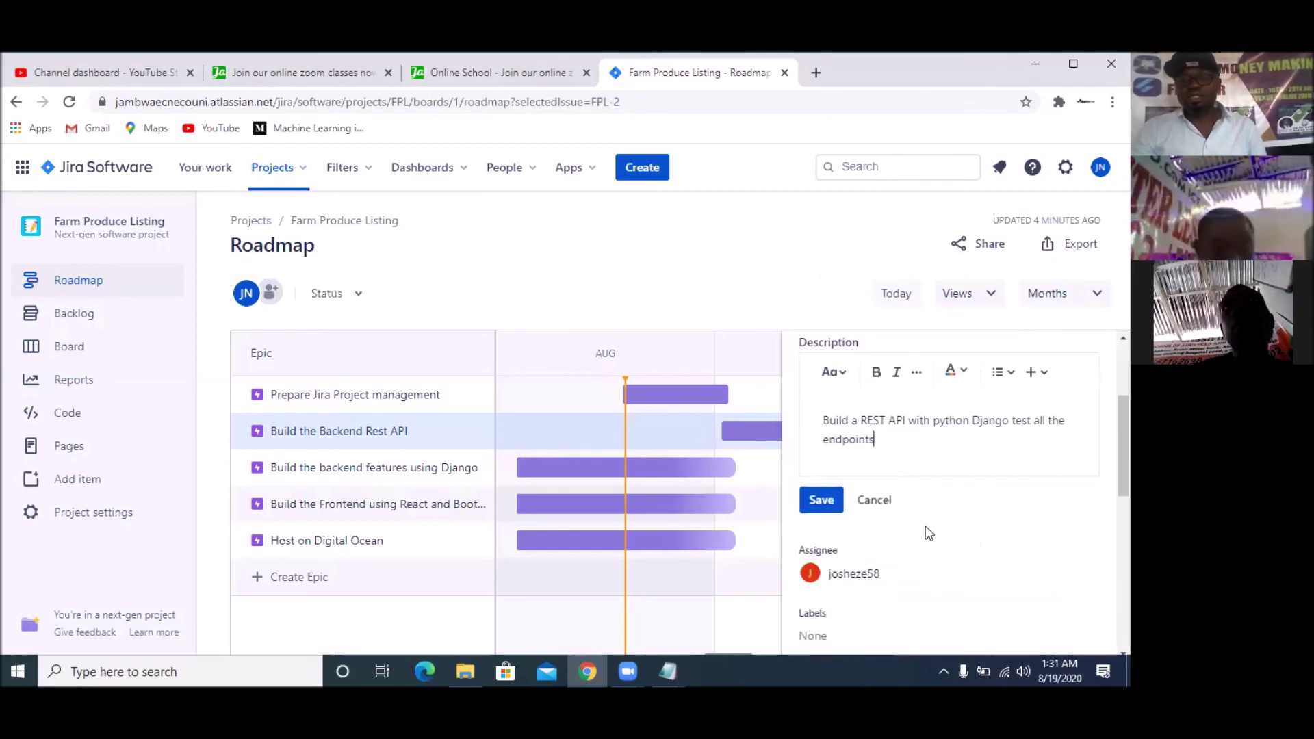
{"action": "type", "text": "."}
{"action": "left_click", "coordinate": [830, 501]}
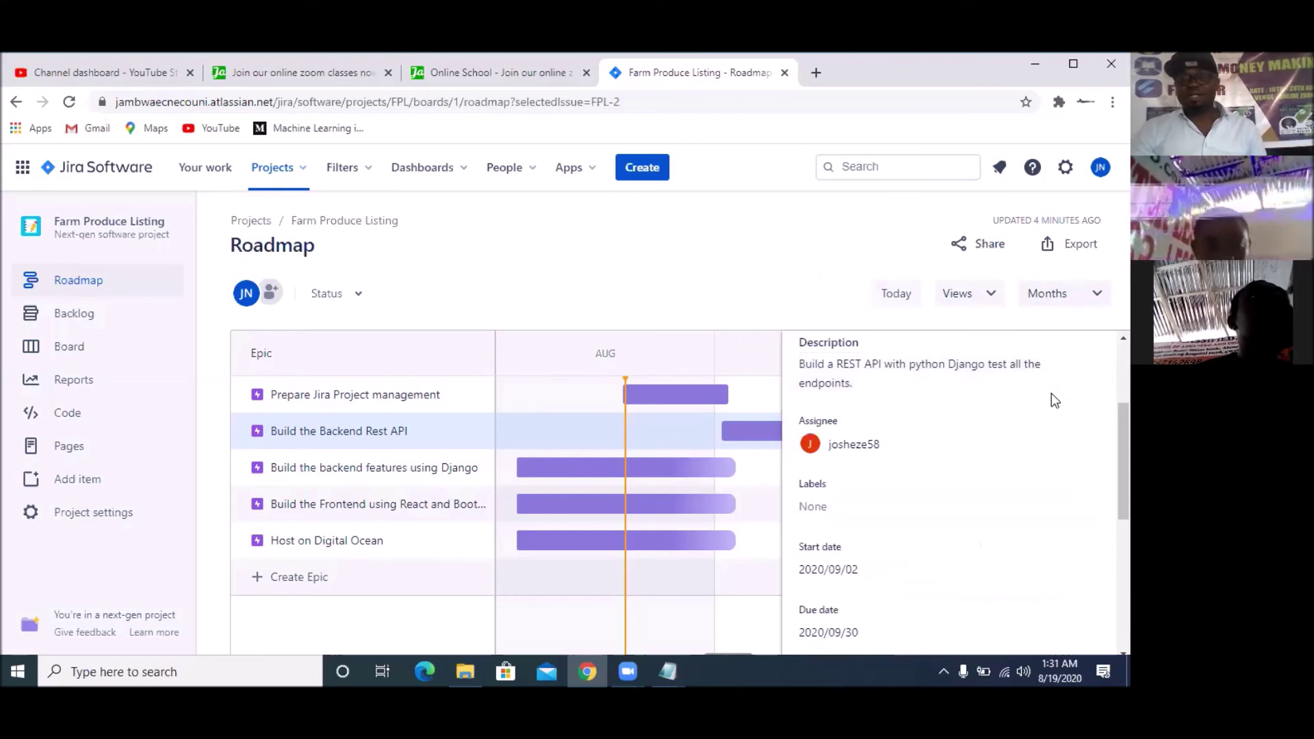
{"action": "scroll", "coordinate": [1051, 393], "scroll_direction": "up", "scroll_amount": 3}
{"action": "left_click", "coordinate": [1100, 353]}
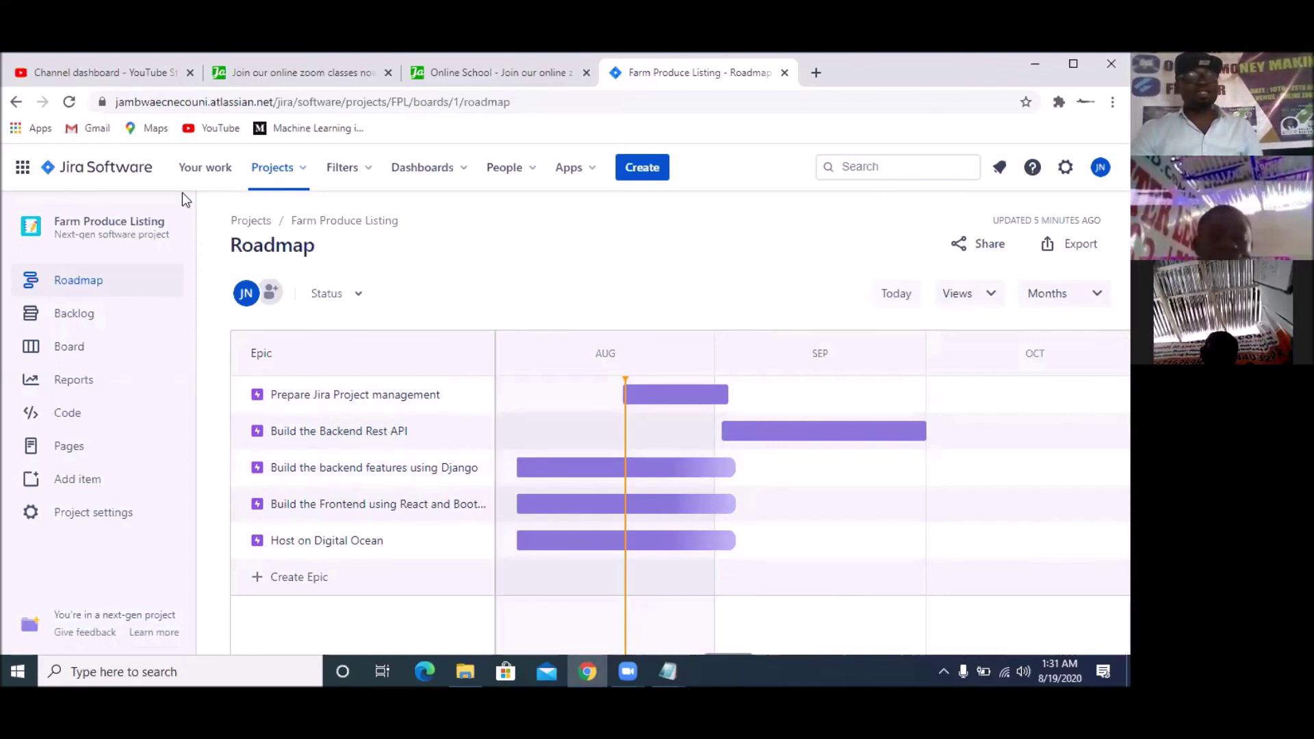
Open the empty Farm Produce Listing backlog, then switch to the Jira Steps notes tab
{"action": "left_click", "coordinate": [82, 322]}
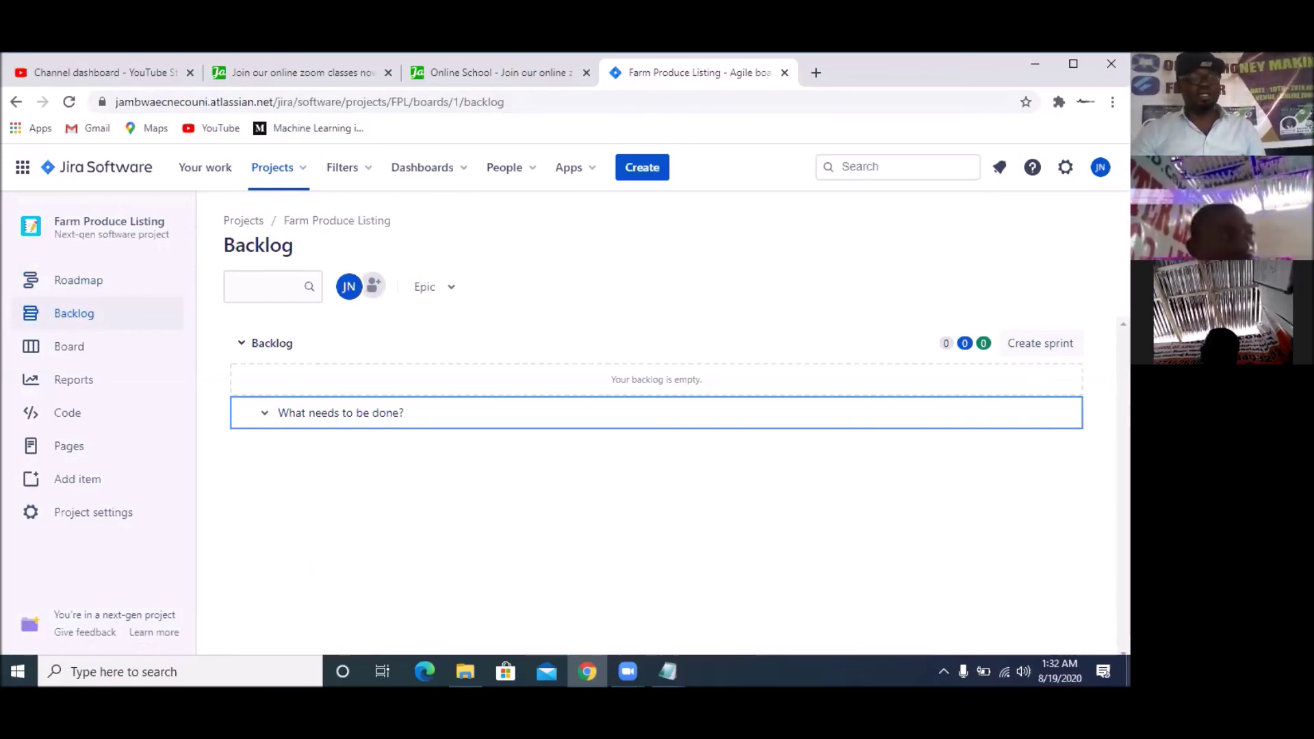
{"action": "key", "text": "ctrl+2"}
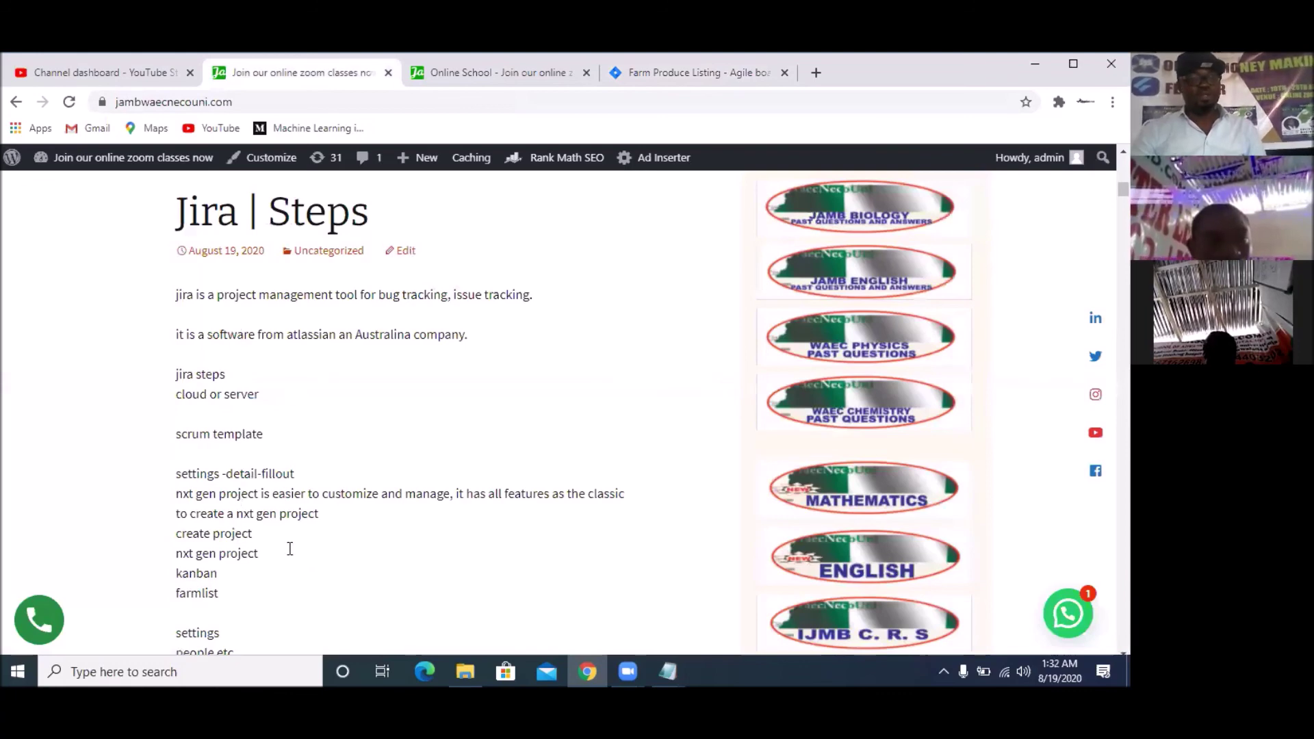
Read further down the Jira Steps notes and return to the Farm Produce Listing tab
{"action": "scroll", "coordinate": [289, 547], "scroll_direction": "down", "scroll_amount": 2}
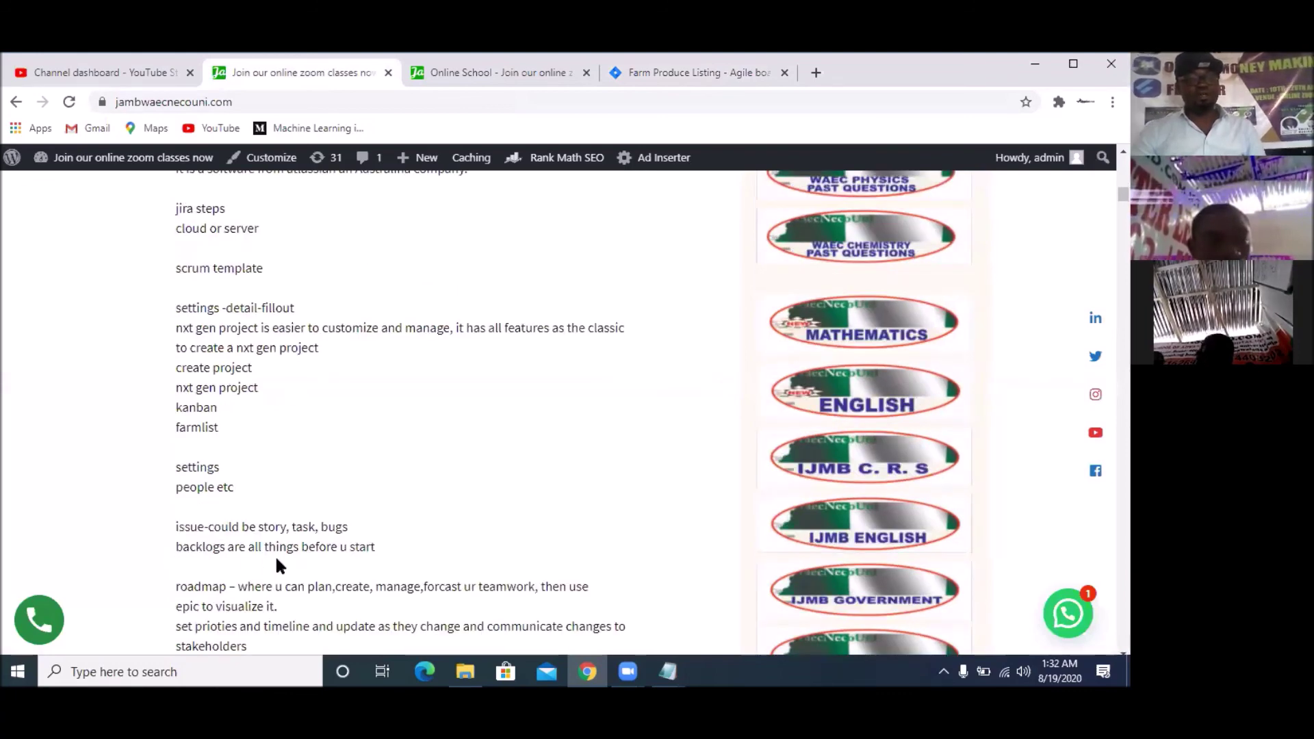
{"action": "scroll", "coordinate": [377, 479], "scroll_direction": "down", "scroll_amount": 1}
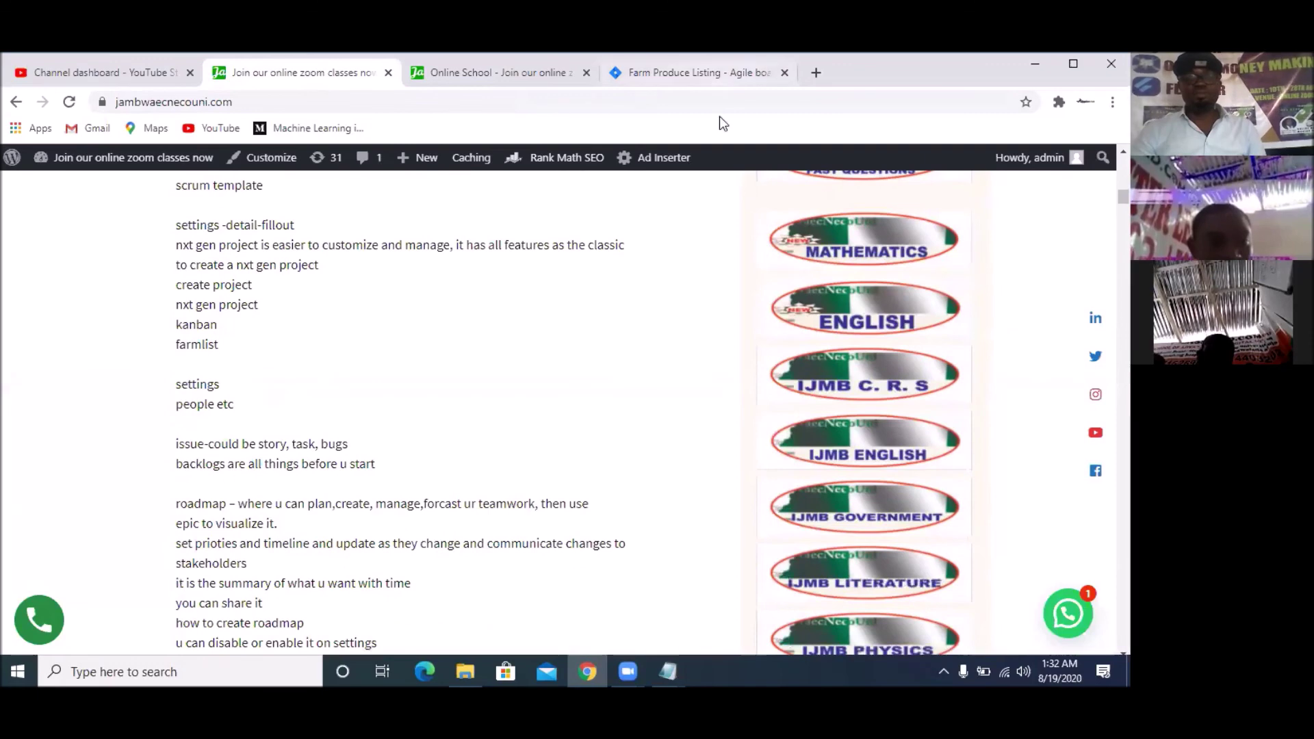
{"action": "left_click", "coordinate": [739, 81]}
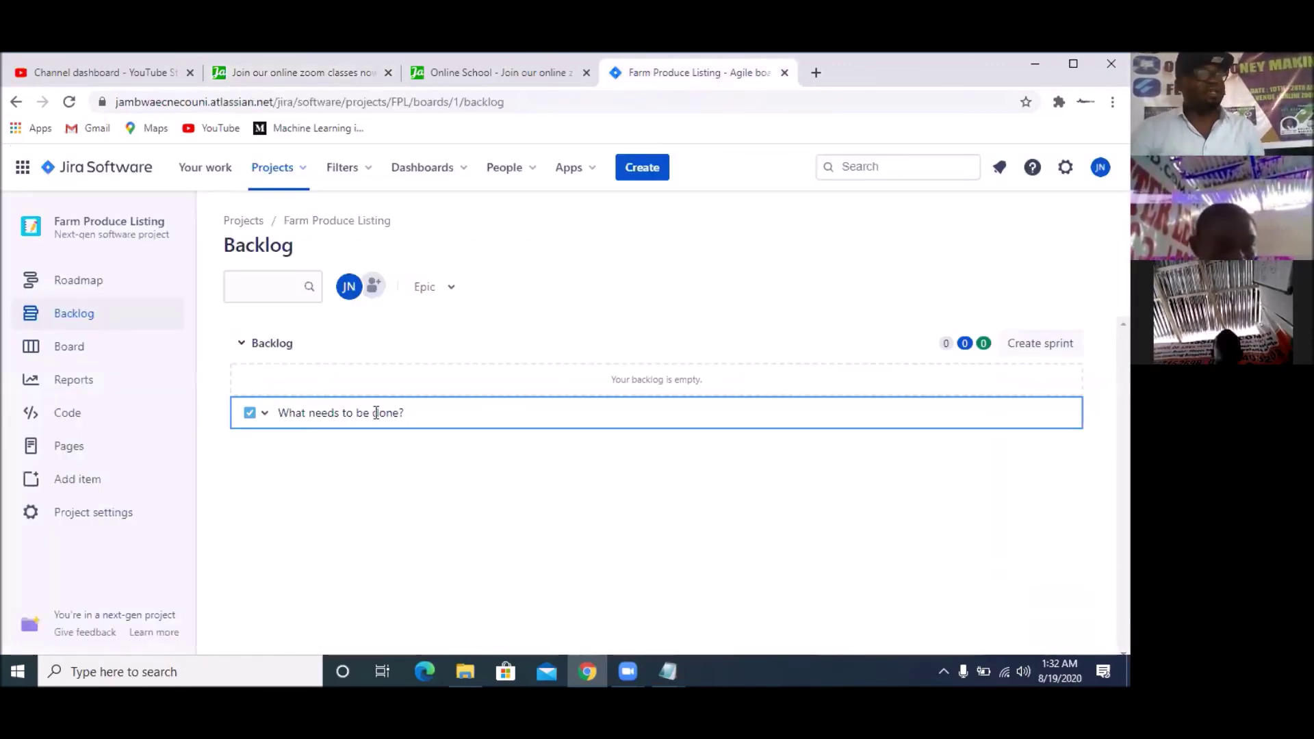
Copy 'Prepare a project management scheme with Jira' from the spec and create it as a backlog issue
{"action": "mouse_move", "coordinate": [668, 672]}
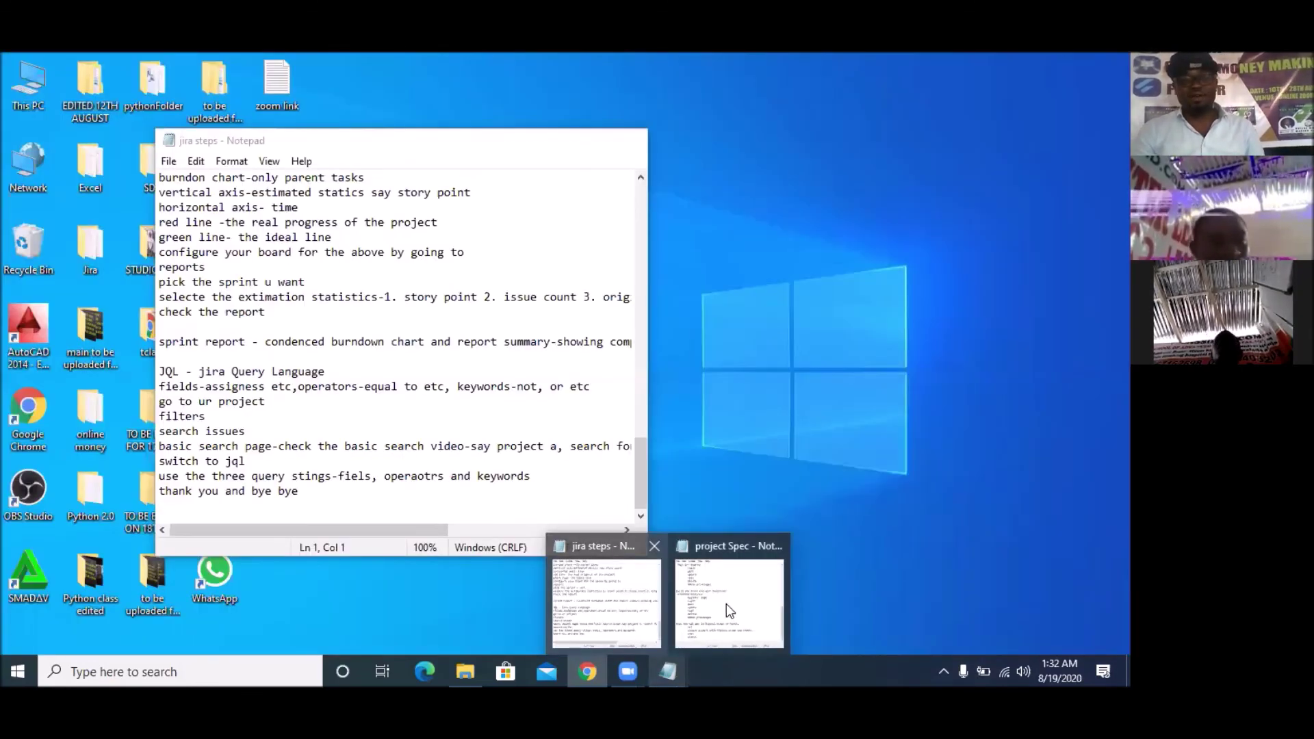
{"action": "scroll", "coordinate": [322, 217], "scroll_direction": "up", "scroll_amount": 5}
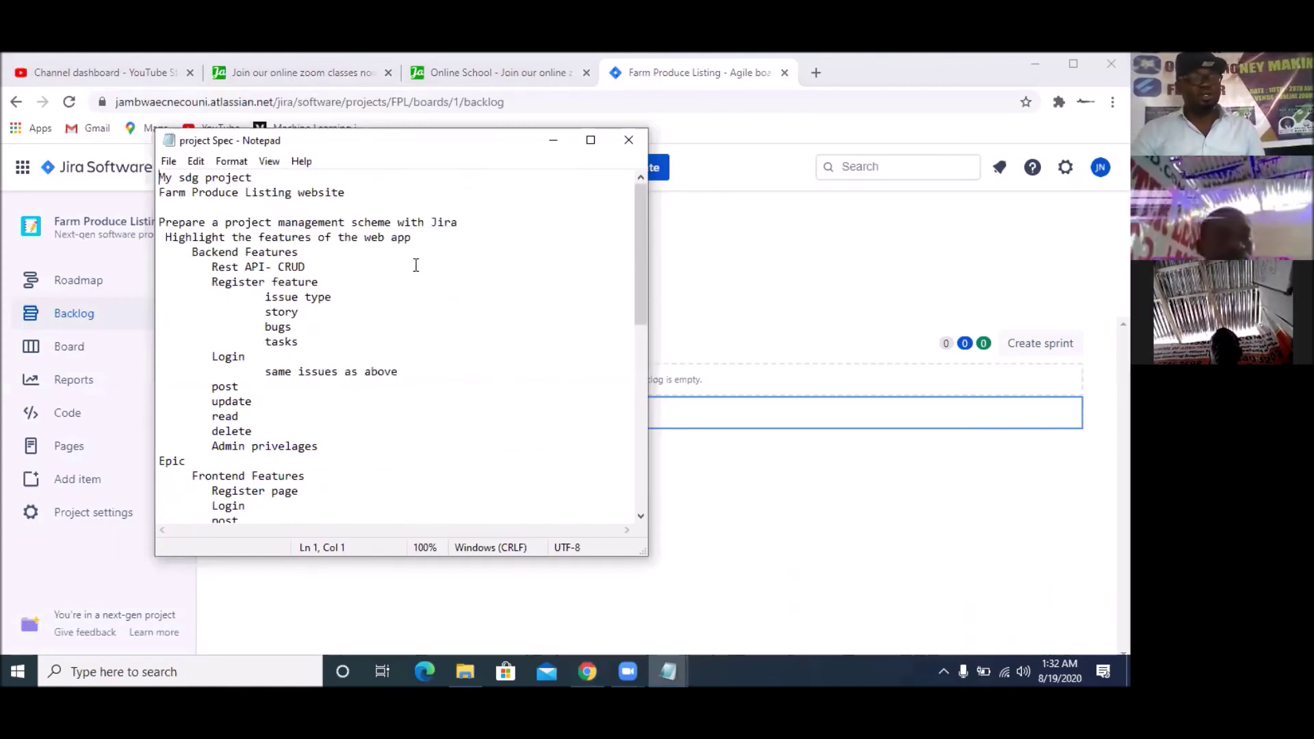
{"action": "left_click_drag", "start_coordinate": [477, 223], "coordinate": [155, 223]}
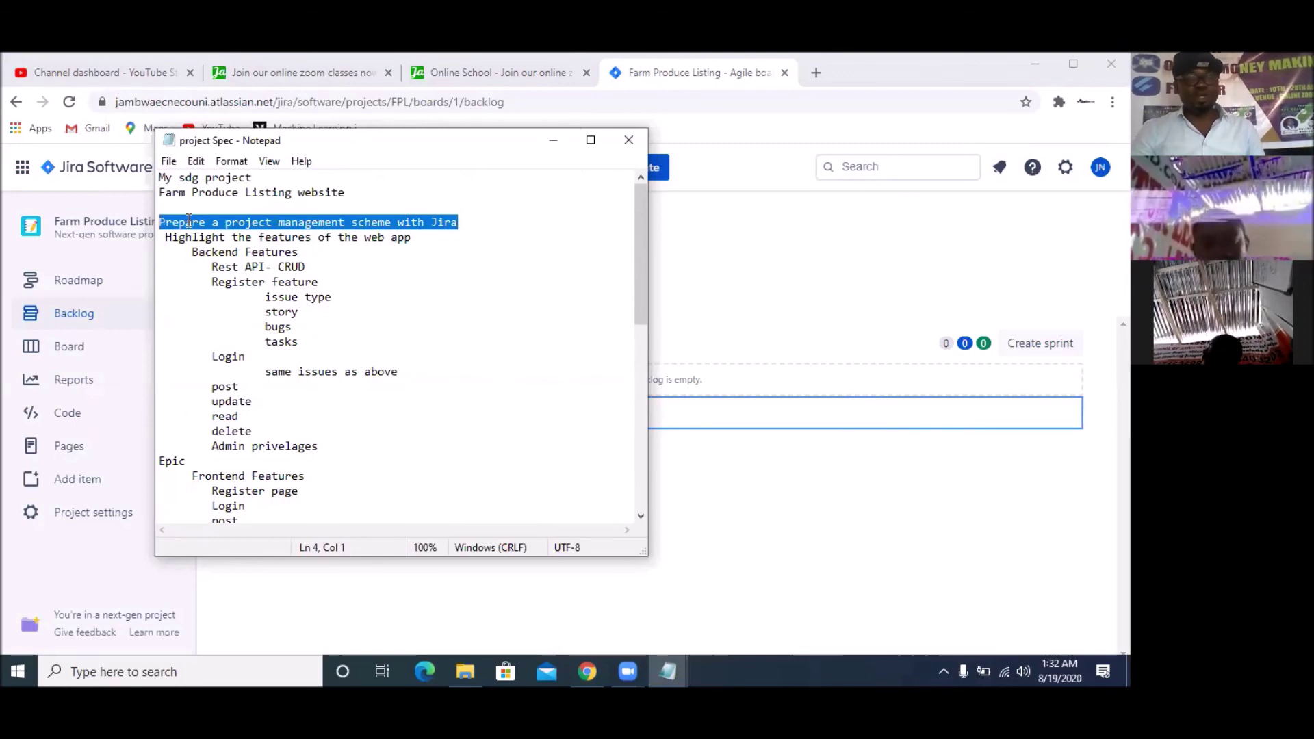
{"action": "right_click", "coordinate": [235, 225]}
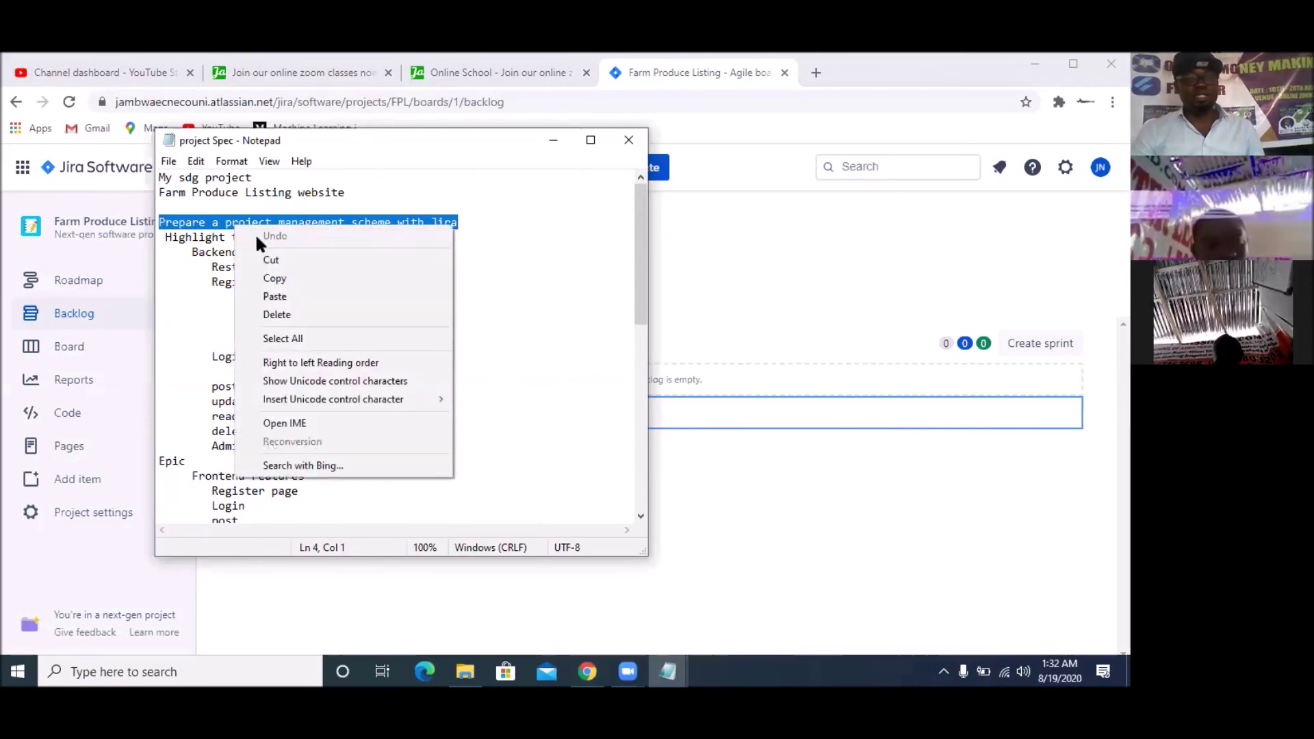
{"action": "left_click", "coordinate": [275, 277]}
{"action": "left_click", "coordinate": [685, 411]}
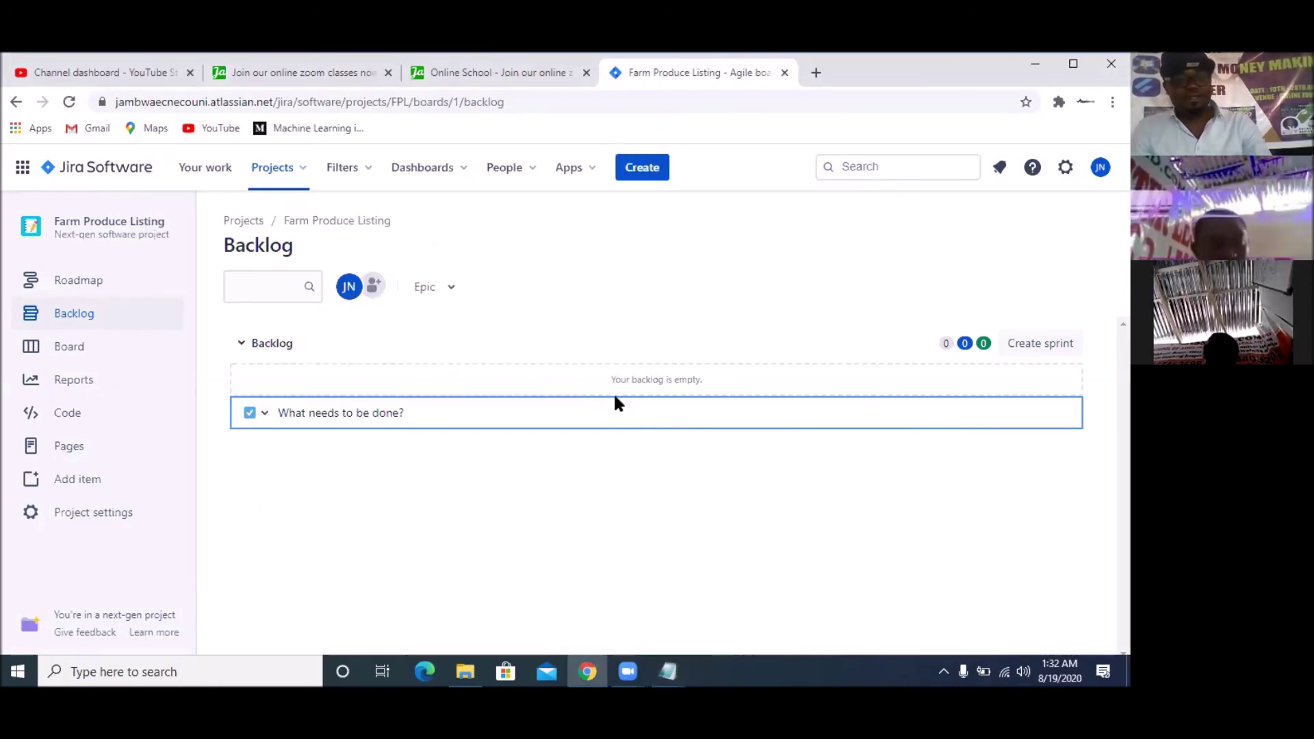
{"action": "key", "text": "ctrl+v"}
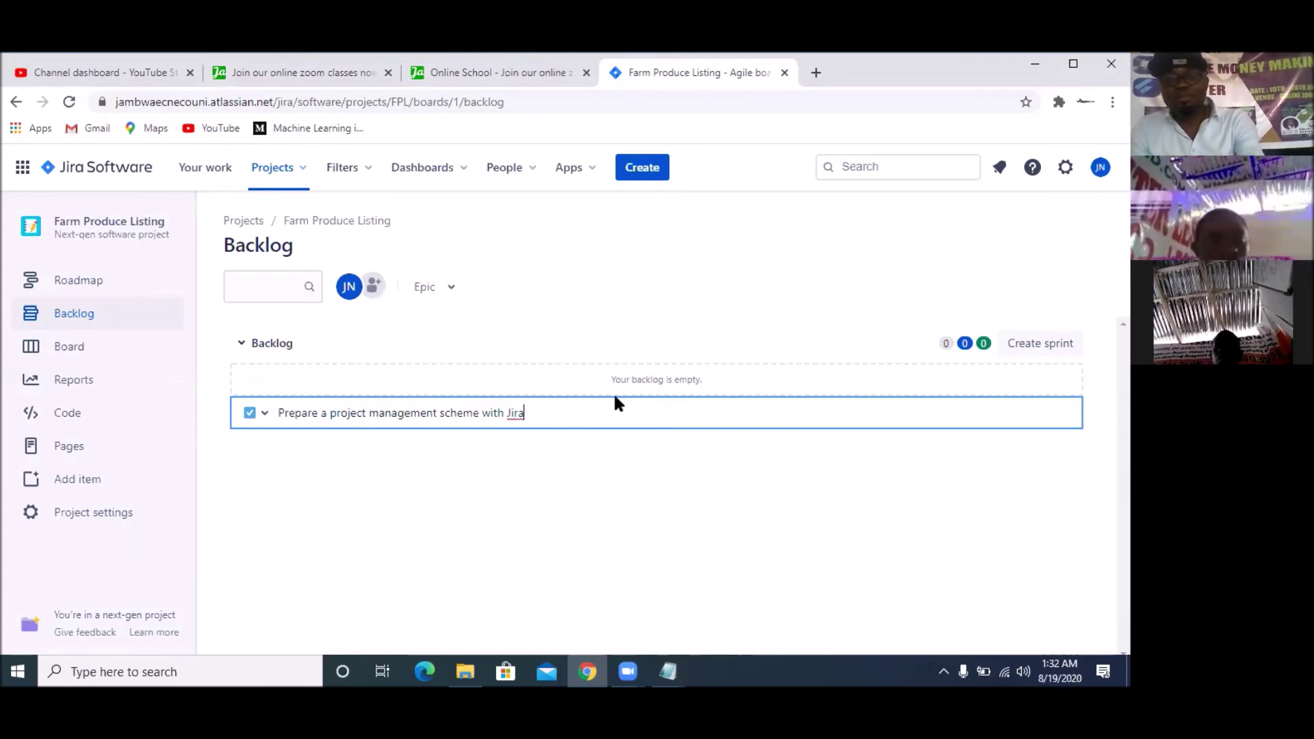
{"action": "key", "text": "Return"}
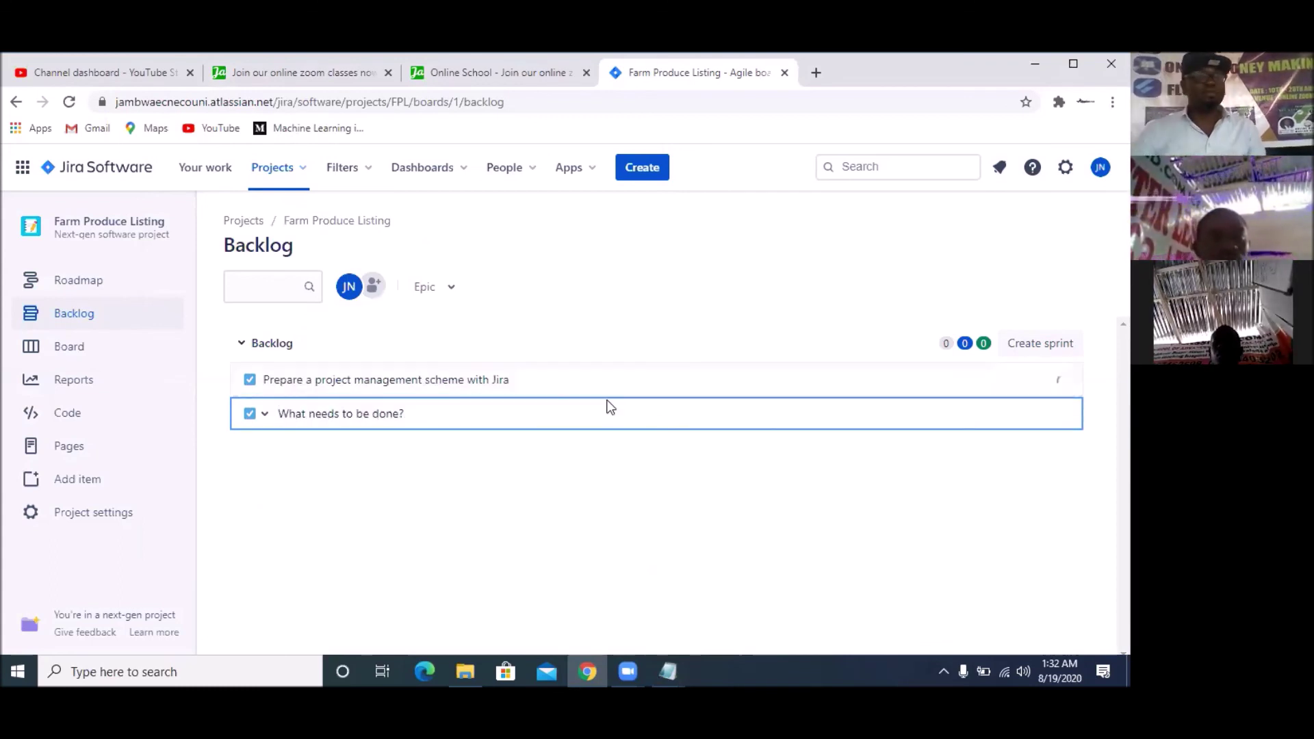
Copy 'Rest API- CRUD' from the spec and create it as a backlog issue
{"action": "mouse_move", "coordinate": [679, 644]}
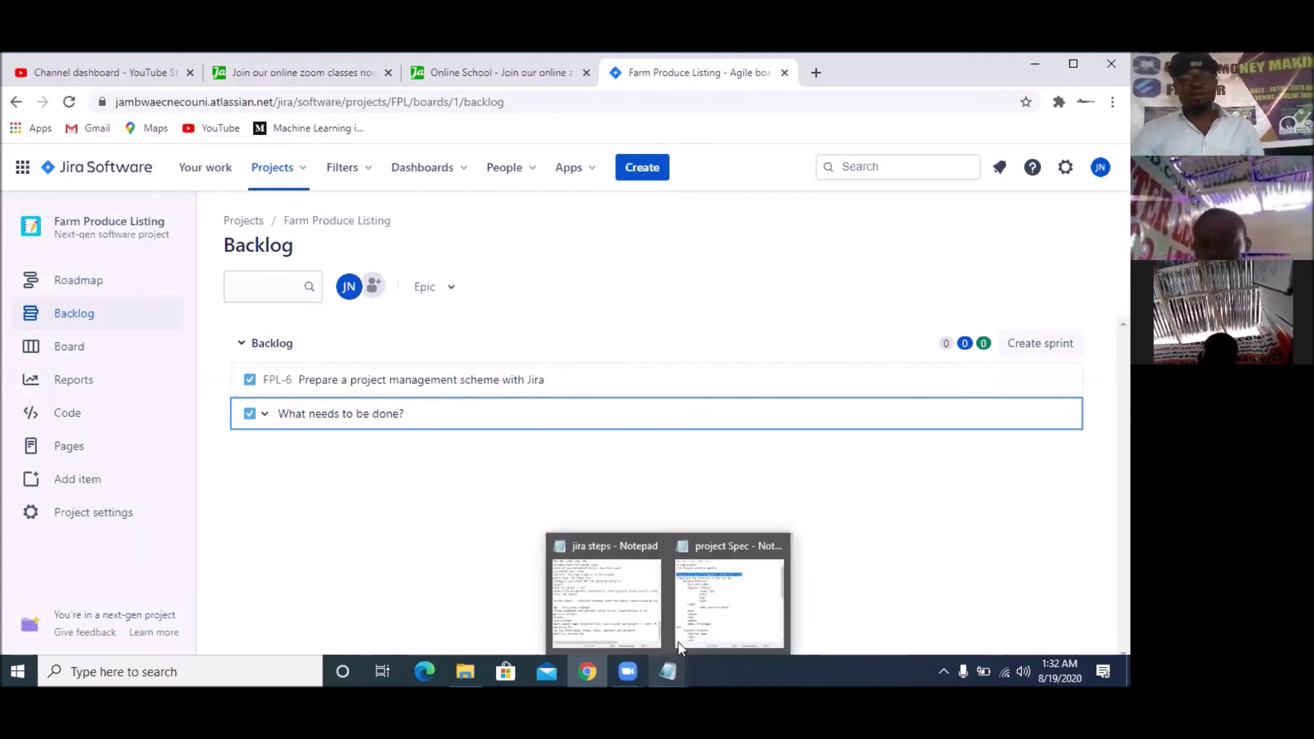
{"action": "mouse_move", "coordinate": [703, 604]}
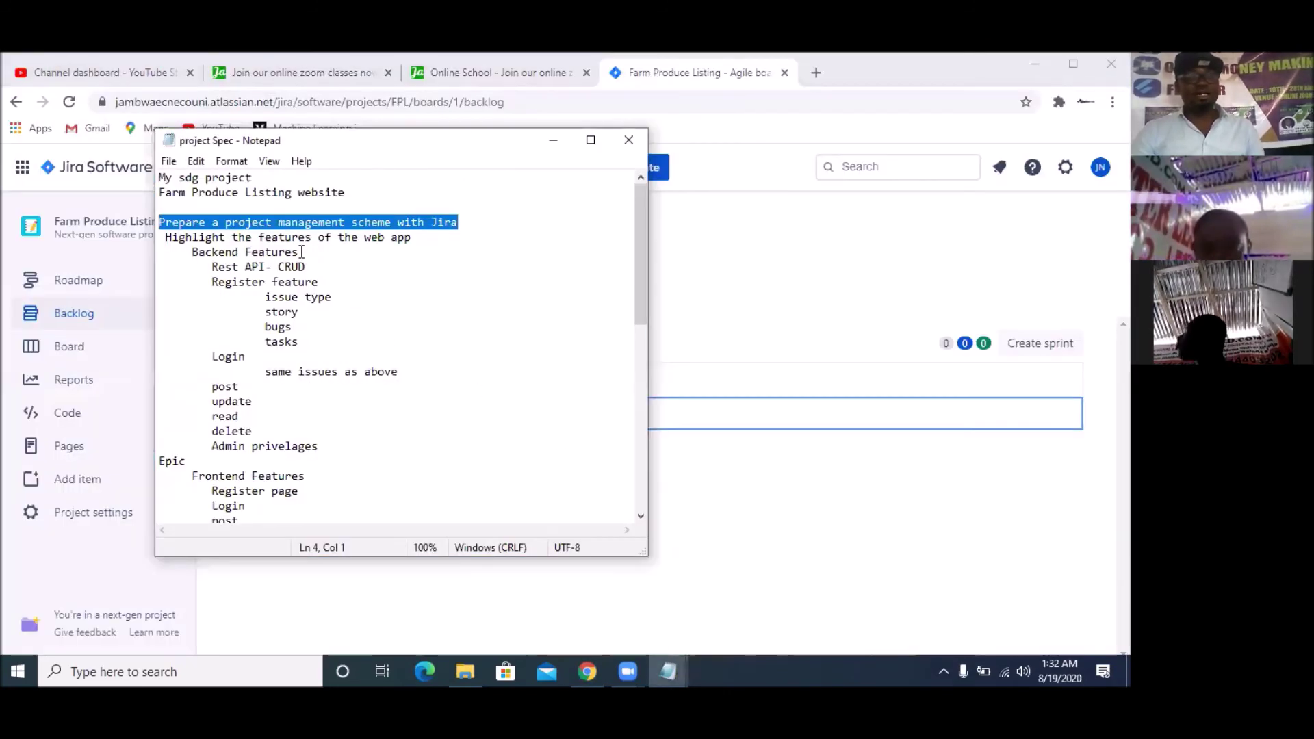
{"action": "left_click_drag", "start_coordinate": [312, 252], "coordinate": [191, 251]}
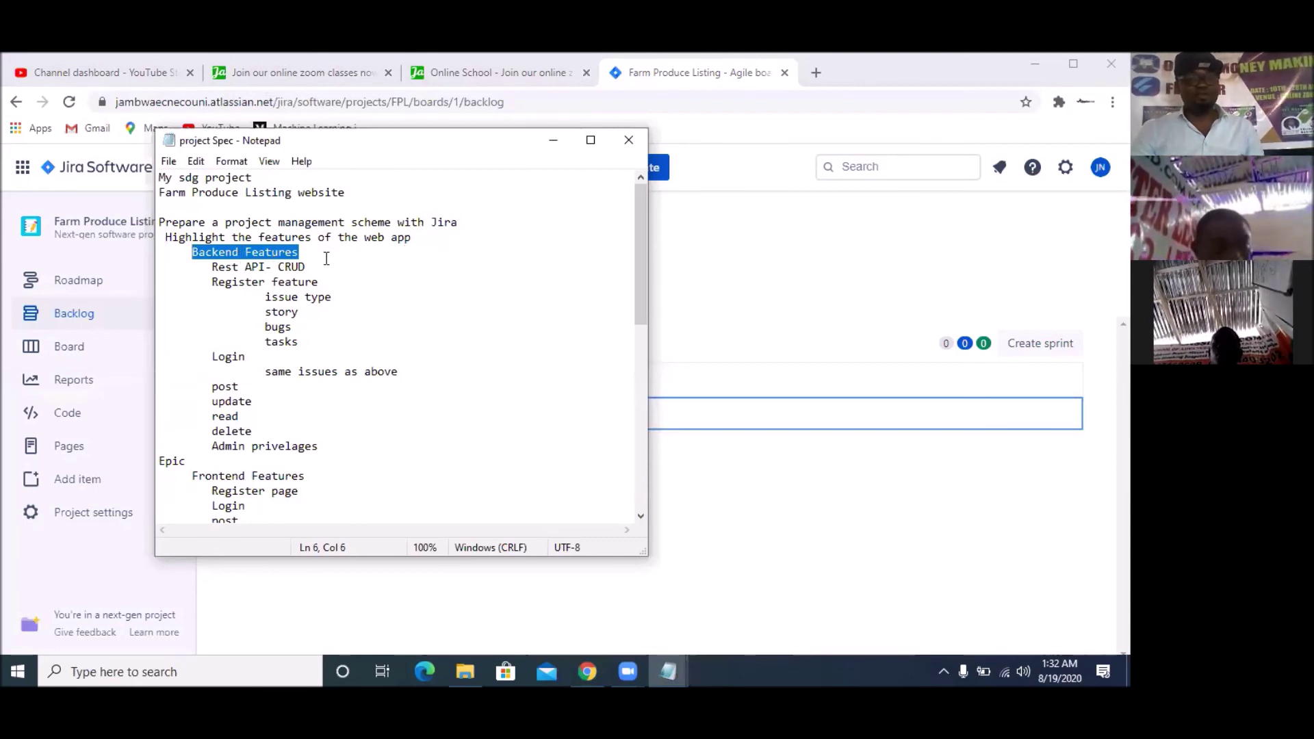
{"action": "left_click_drag", "start_coordinate": [320, 262], "coordinate": [205, 267]}
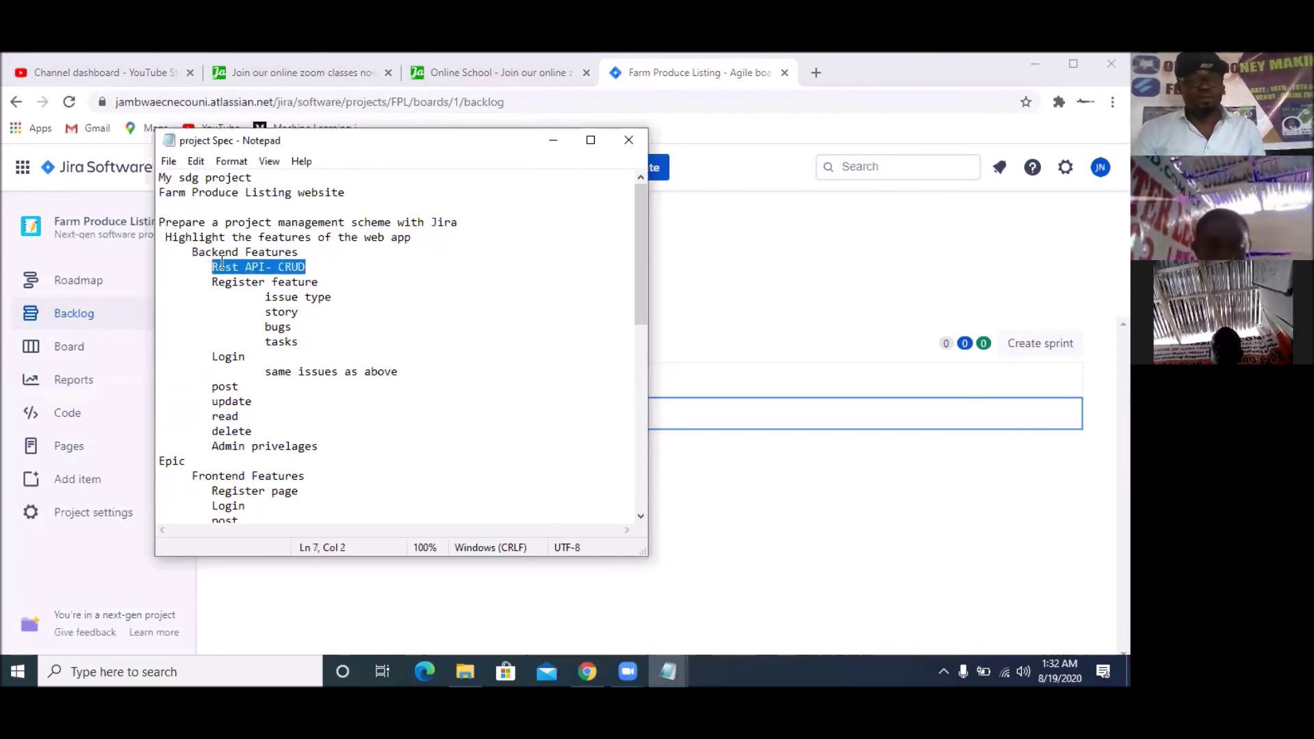
{"action": "right_click", "coordinate": [232, 263]}
{"action": "left_click", "coordinate": [295, 314]}
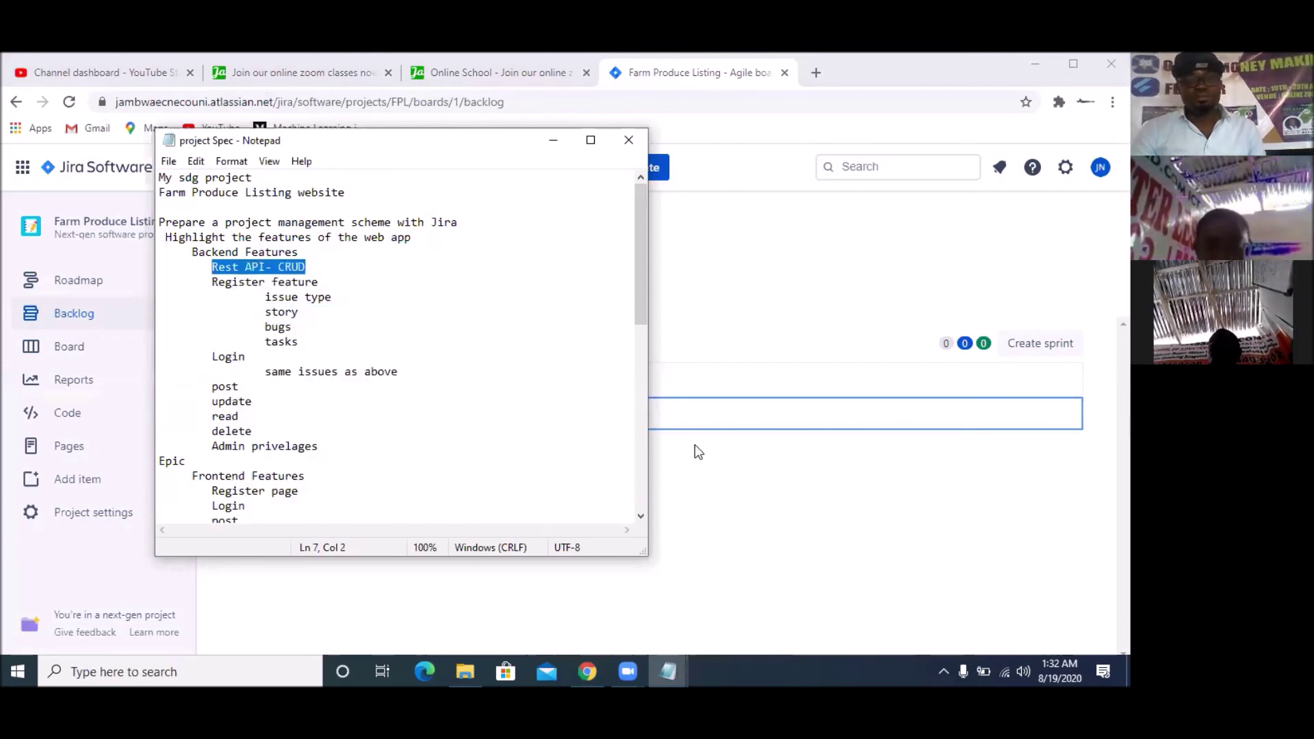
{"action": "left_click", "coordinate": [651, 457]}
{"action": "left_click", "coordinate": [331, 413]}
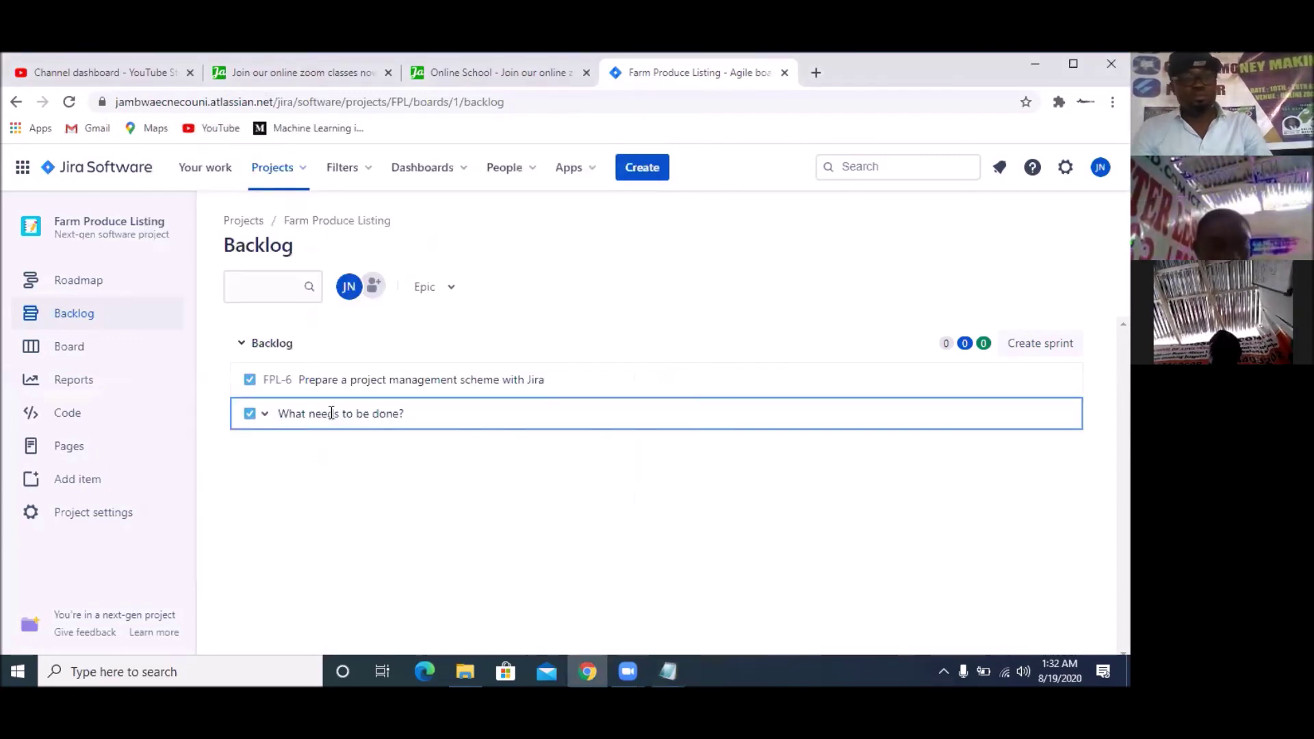
{"action": "key", "text": "ctrl+v"}
{"action": "key", "text": "Return"}
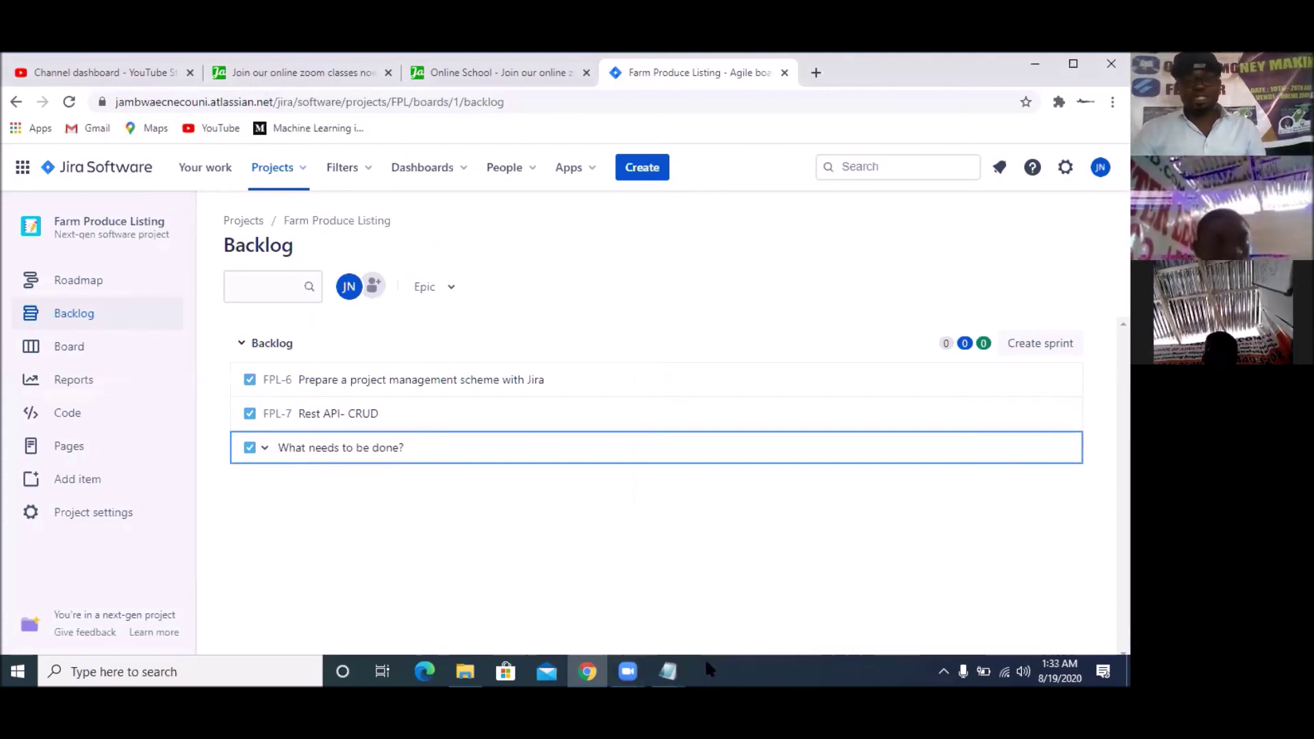
Copy 'Register feature' from the spec and create it as backlog issue FPL-8
{"action": "left_click", "coordinate": [688, 604]}
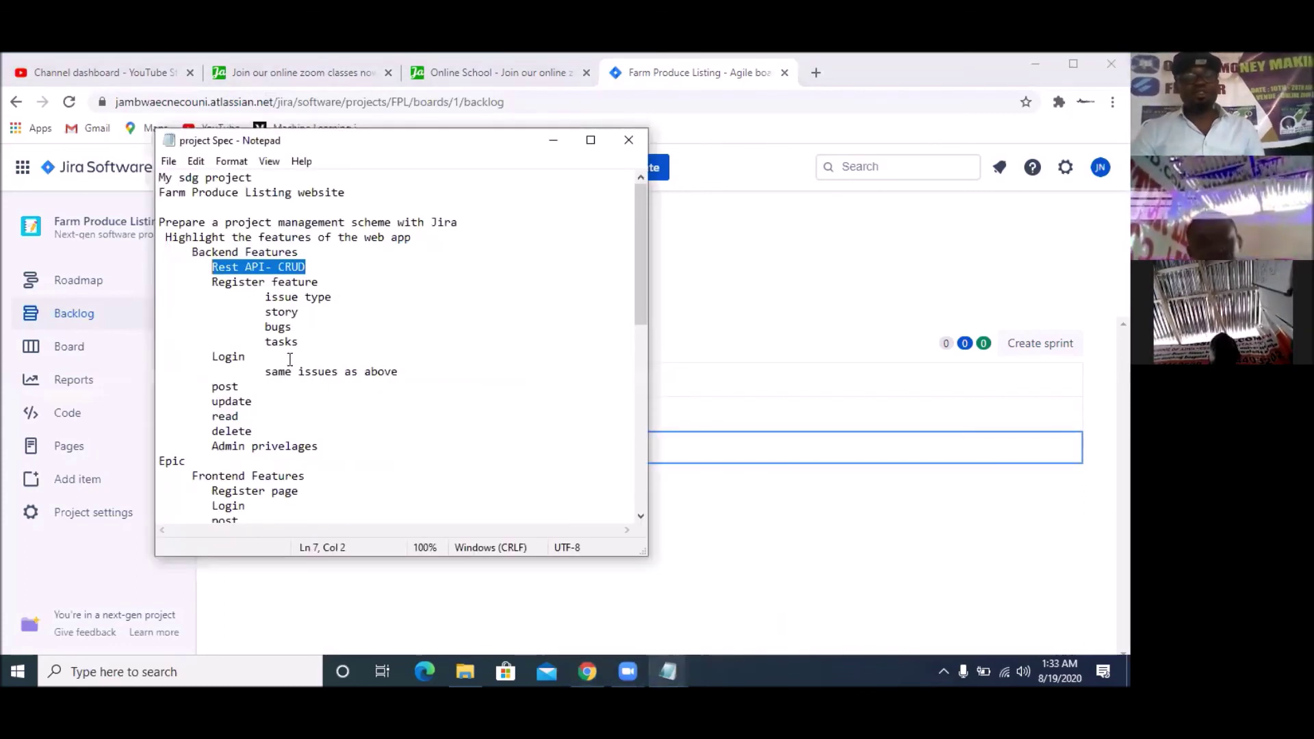
{"action": "left_click_drag", "start_coordinate": [319, 282], "coordinate": [212, 278]}
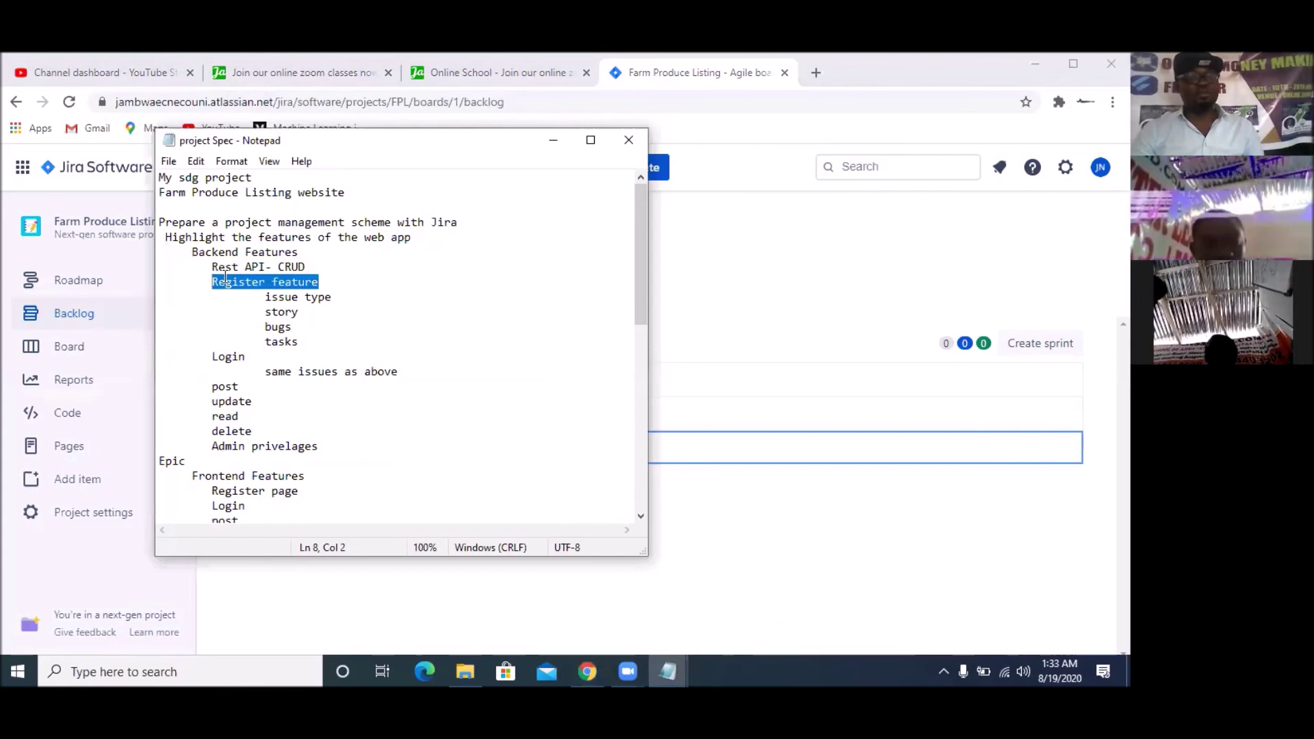
{"action": "right_click", "coordinate": [237, 277]}
{"action": "left_click", "coordinate": [278, 330]}
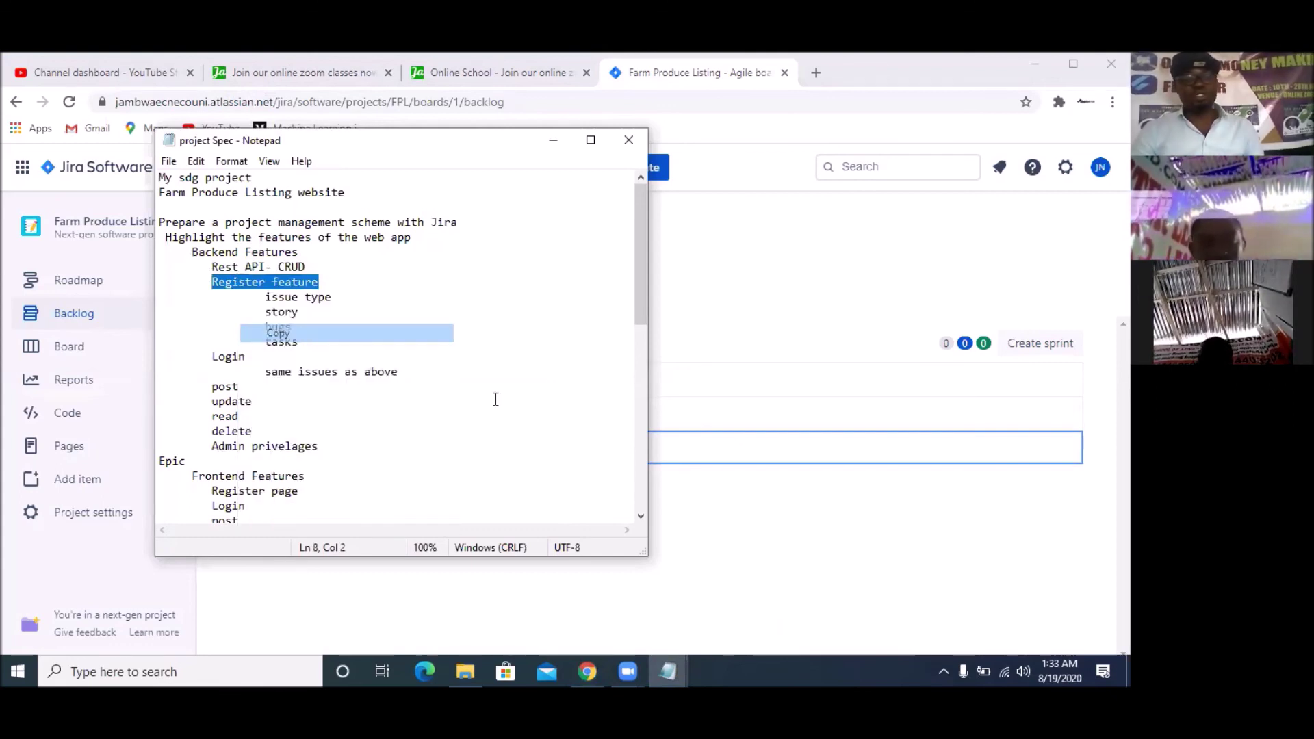
{"action": "left_click", "coordinate": [706, 482]}
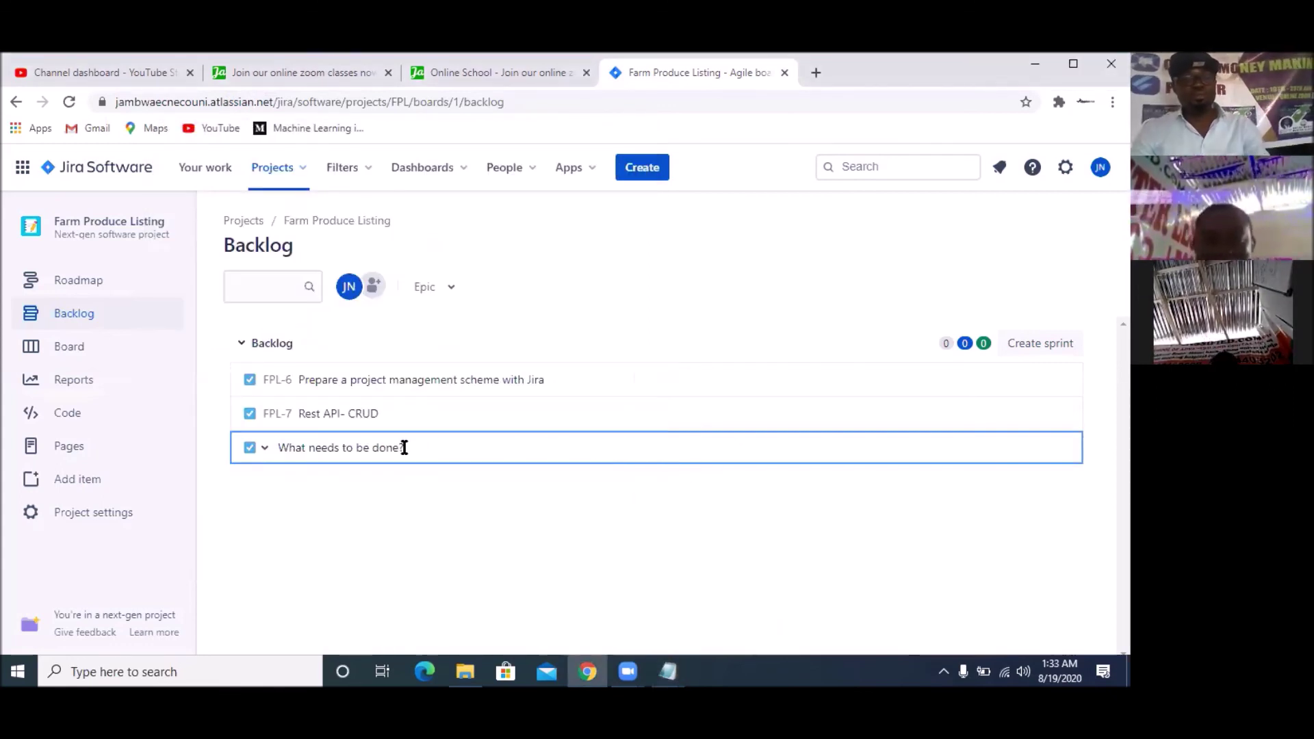
{"action": "key", "text": "ctrl+v"}
{"action": "key", "text": "Return"}
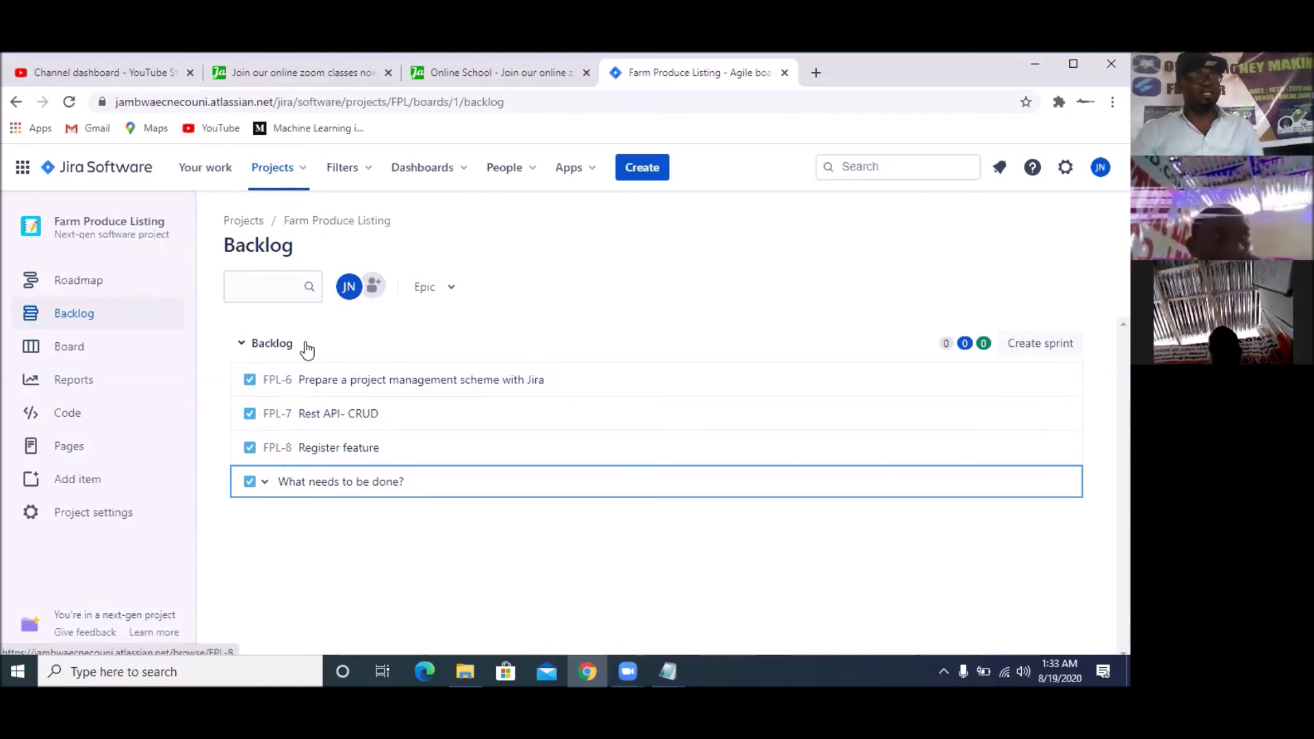
Copy 'Login' from the spec and create it as backlog issue FPL-9
{"action": "mouse_move", "coordinate": [676, 669]}
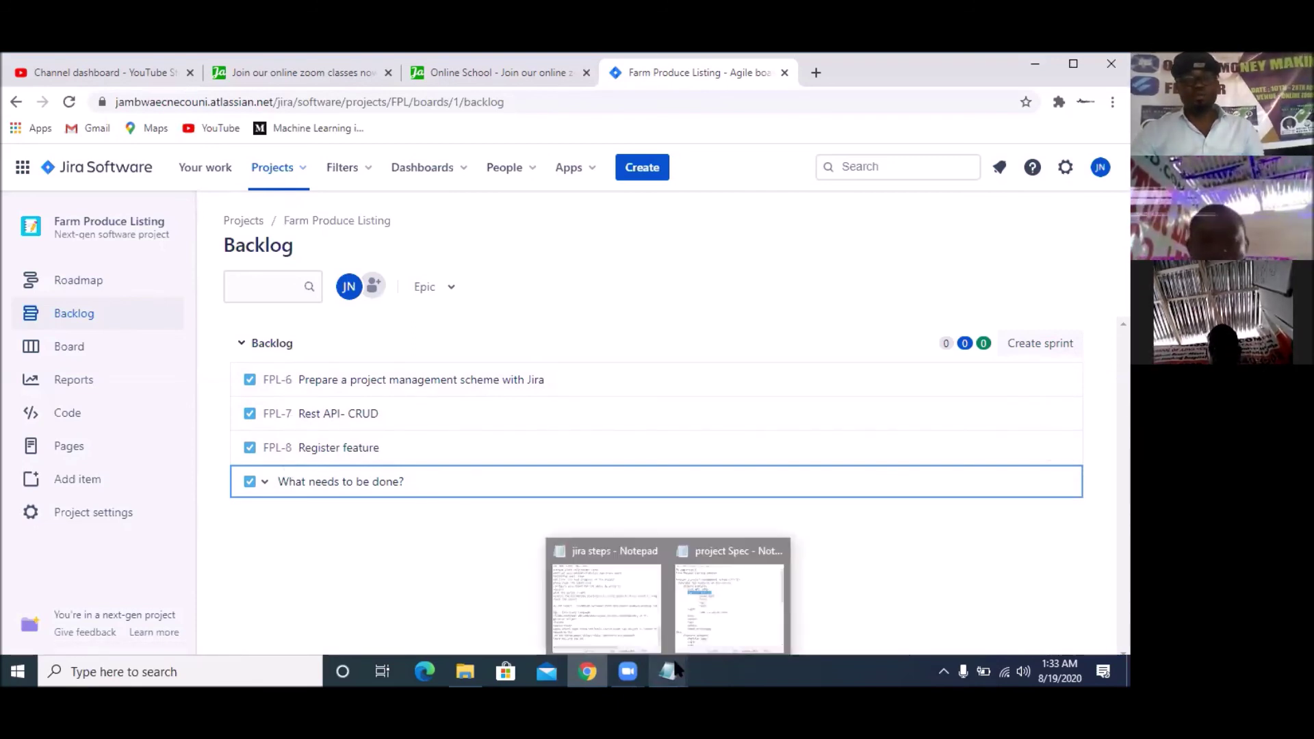
{"action": "left_click", "coordinate": [700, 613]}
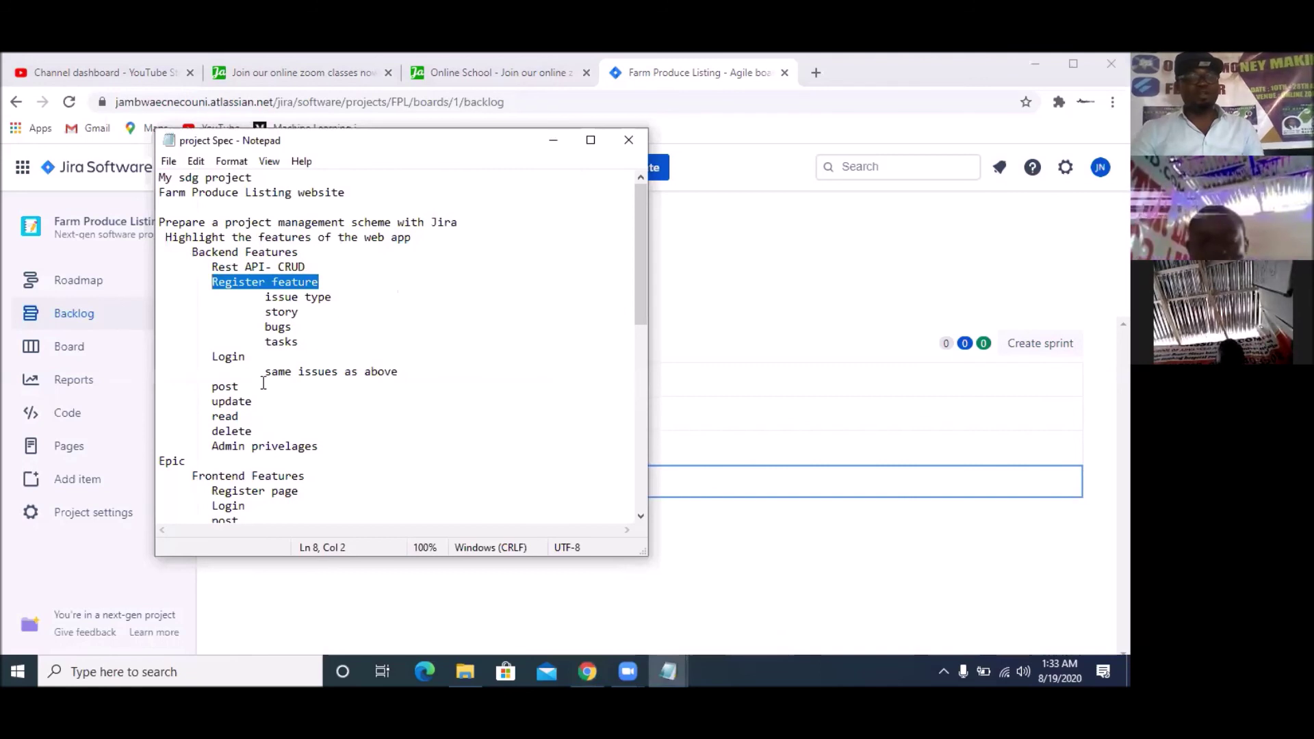
{"action": "left_click_drag", "start_coordinate": [252, 356], "coordinate": [191, 352]}
{"action": "right_click", "coordinate": [221, 359]}
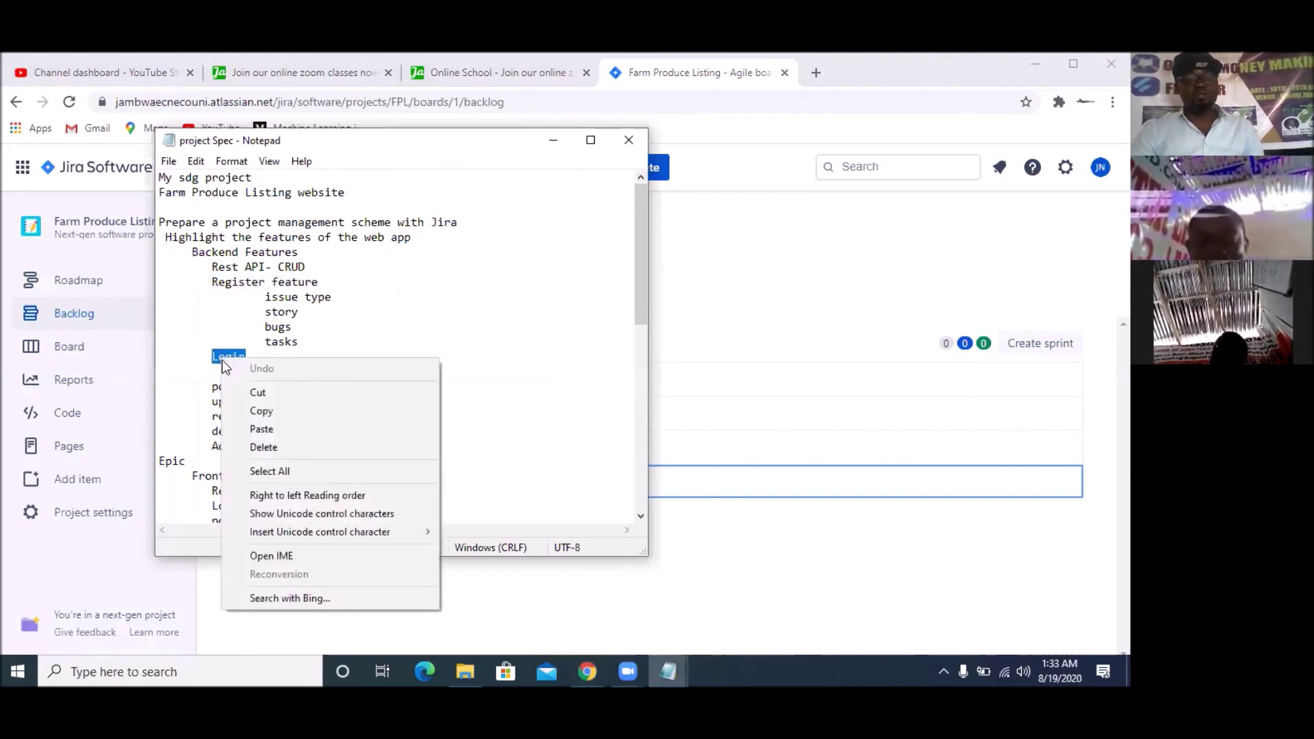
{"action": "left_click", "coordinate": [265, 412]}
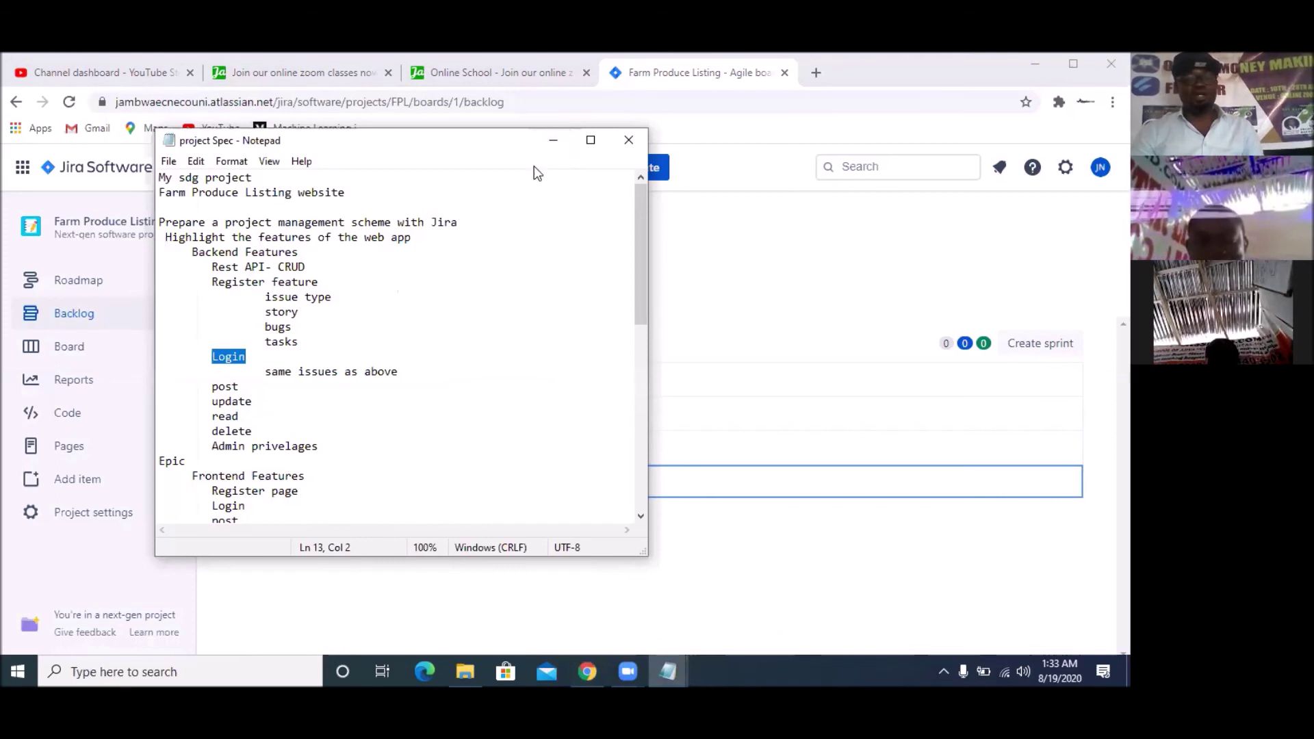
{"action": "left_click", "coordinate": [553, 139]}
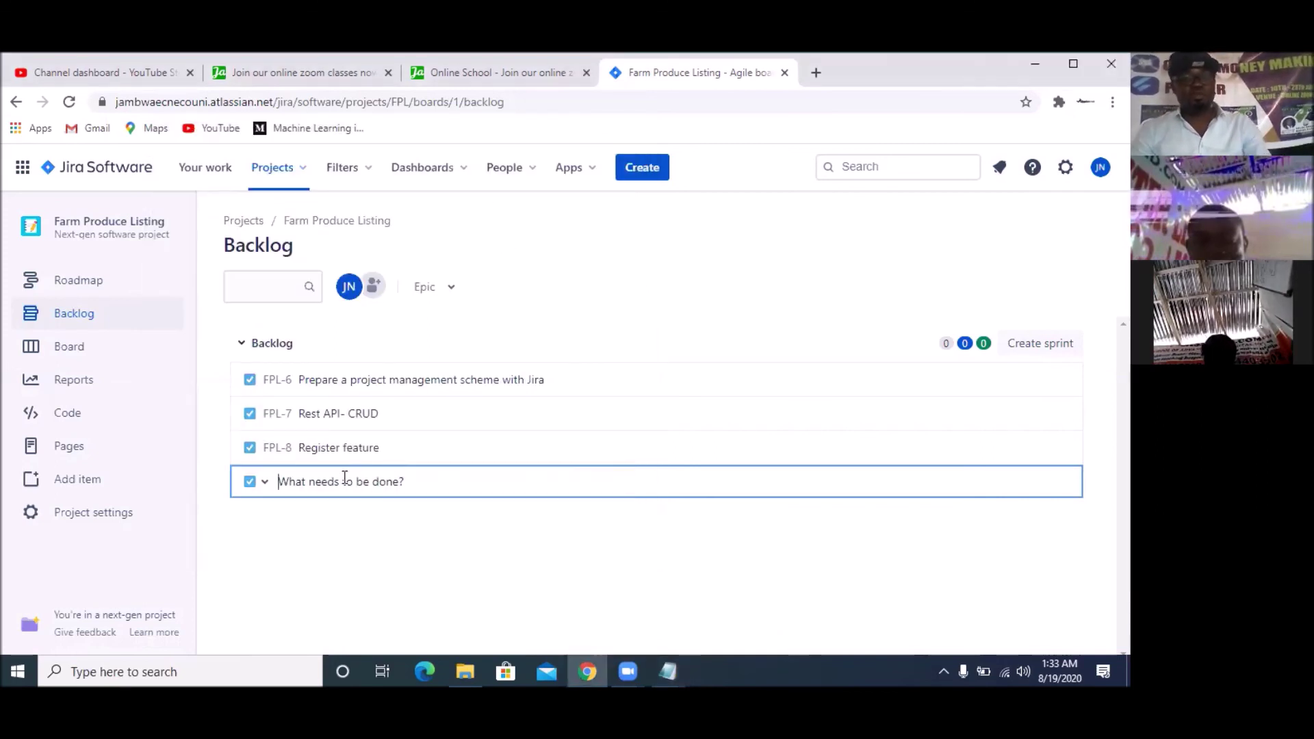
{"action": "key", "text": "ctrl+v"}
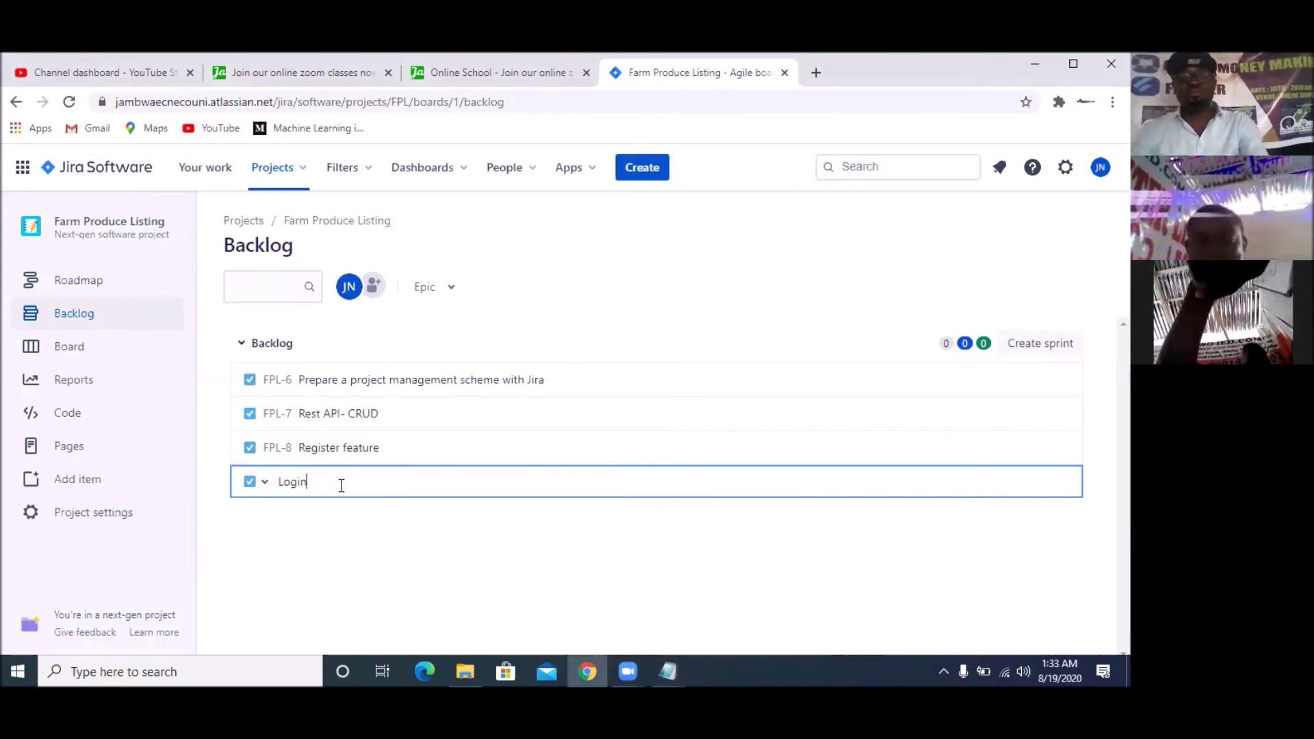
{"action": "key", "text": "Return"}
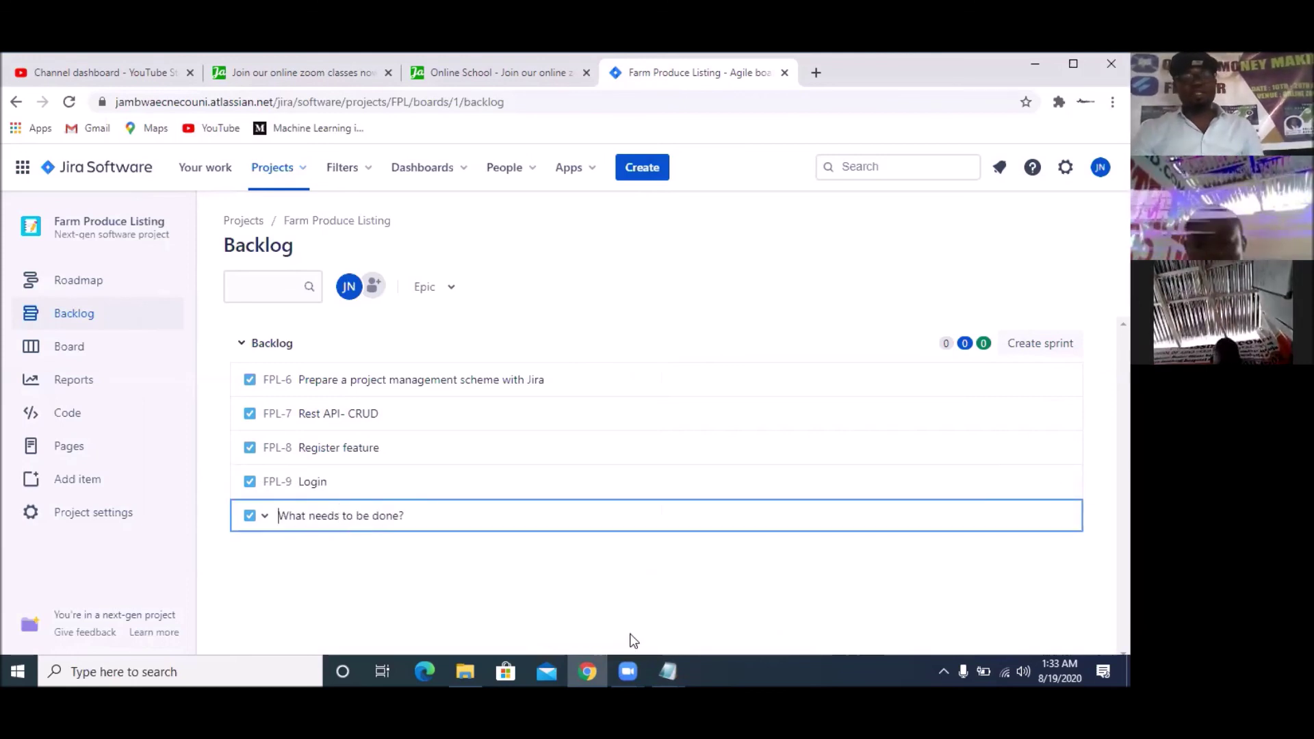
Copy the word 'bugs' from the spec and return to the backlog
{"action": "mouse_move", "coordinate": [668, 671]}
{"action": "left_click", "coordinate": [699, 605]}
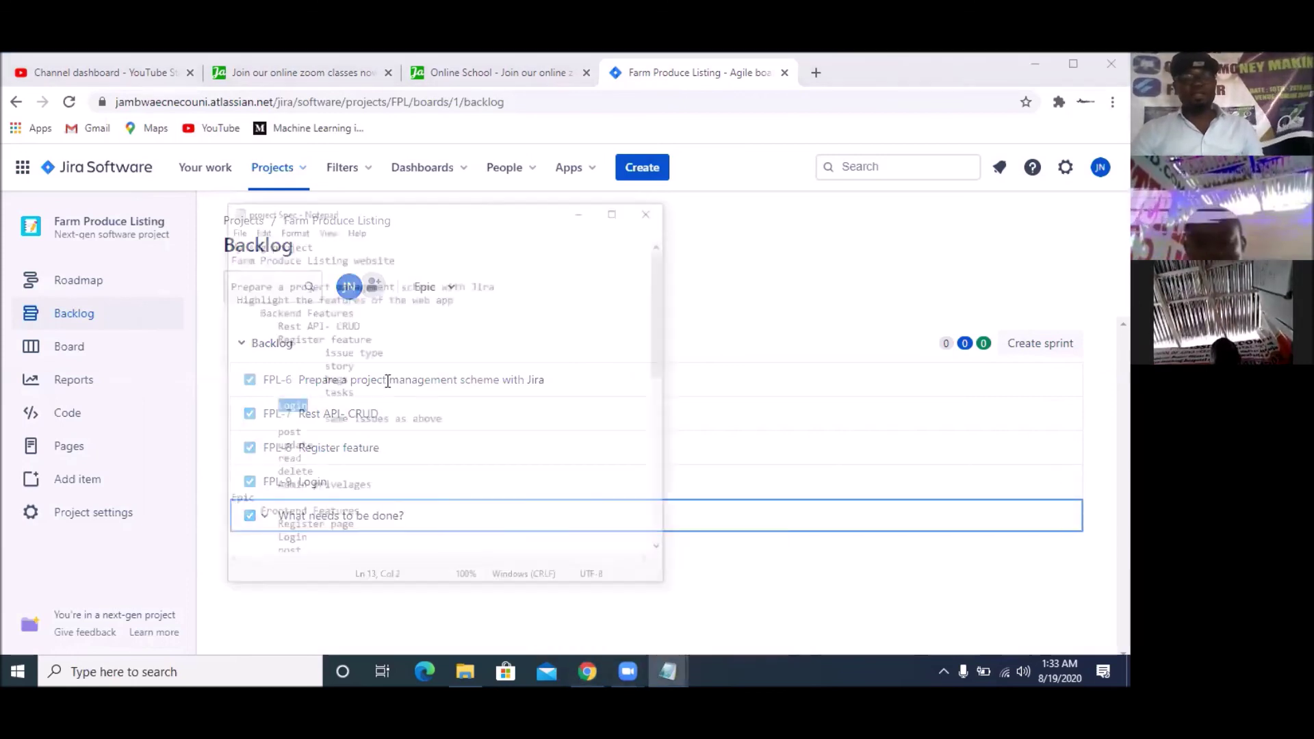
{"action": "left_click_drag", "start_coordinate": [295, 326], "coordinate": [264, 328]}
{"action": "right_click", "coordinate": [265, 327]}
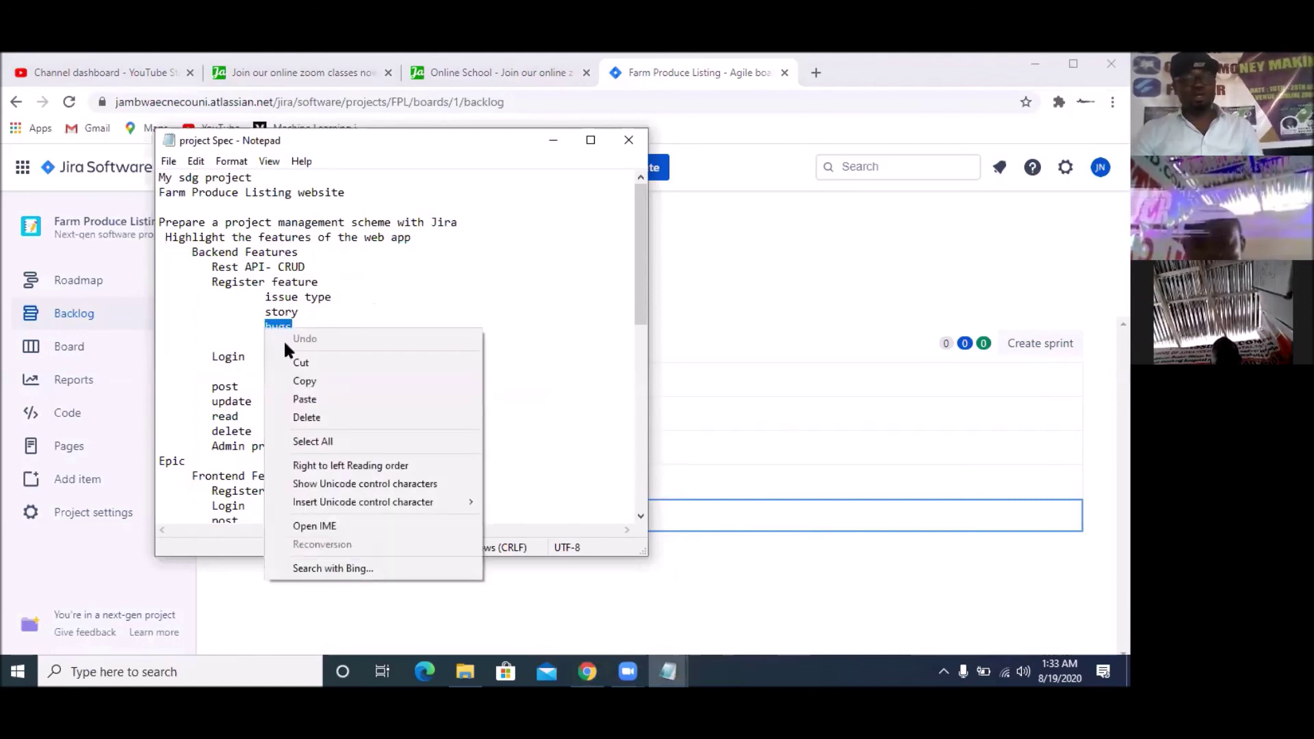
{"action": "left_click", "coordinate": [344, 386]}
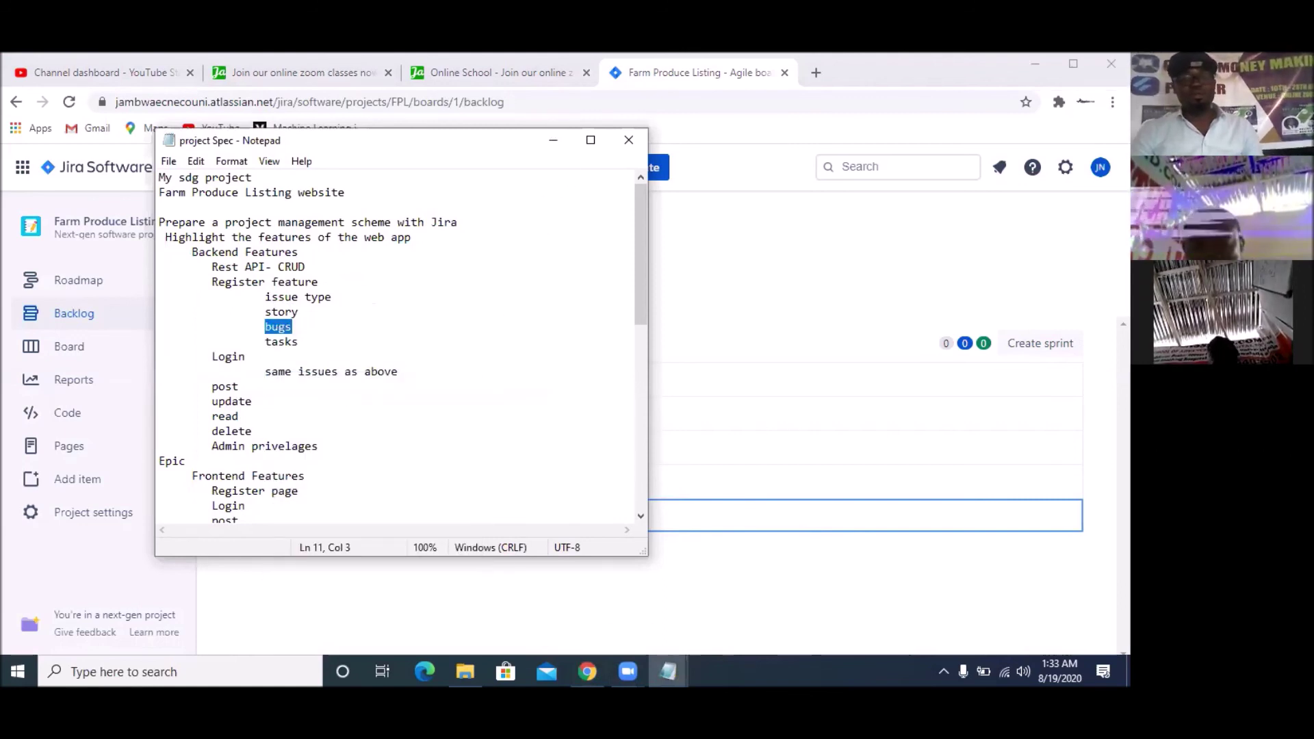
{"action": "left_click", "coordinate": [552, 140]}
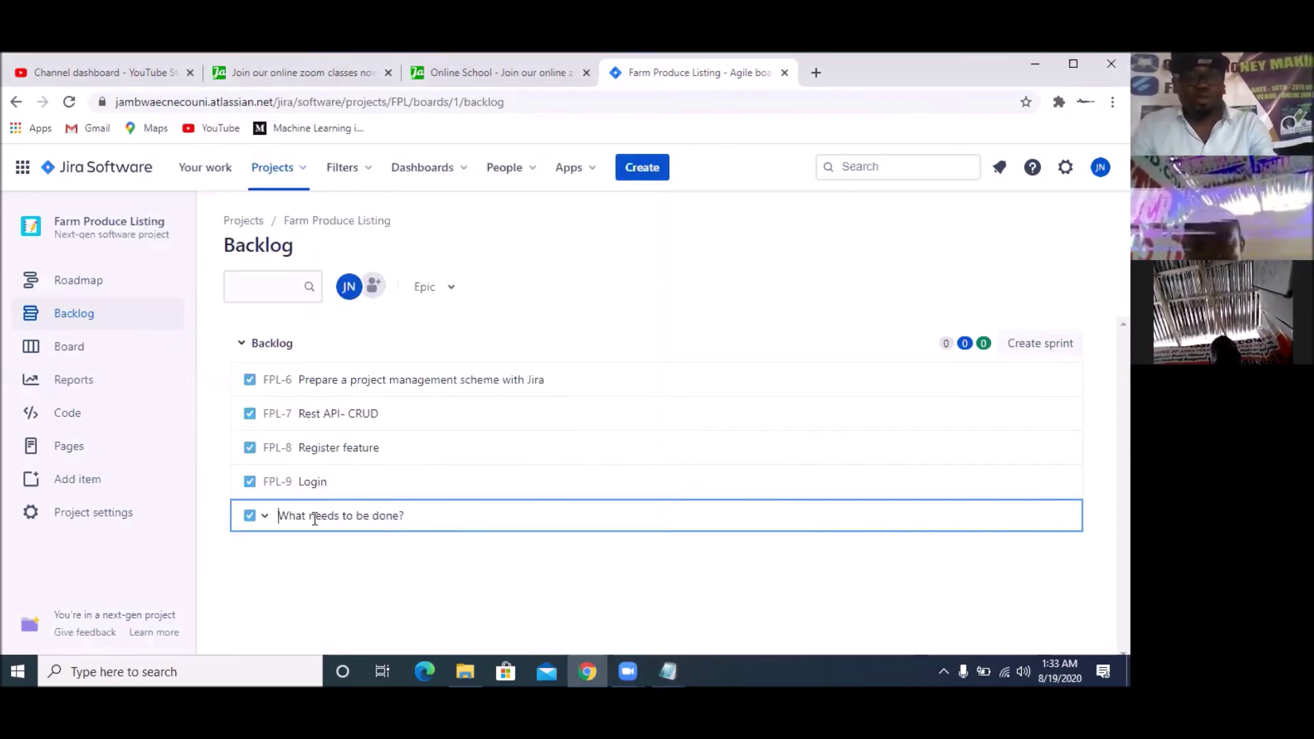
Add 'Login bugs' to the backlog as a Bug issue
{"action": "type", "text": "Log"}
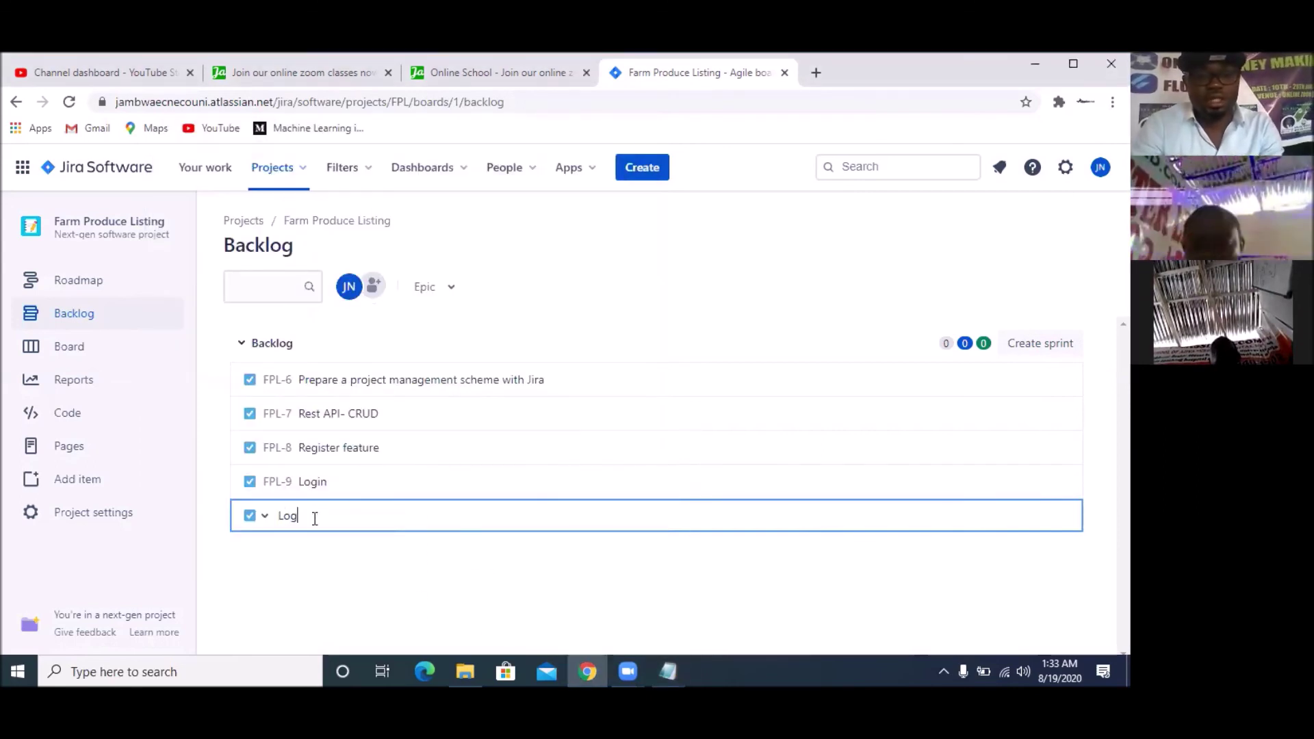
{"action": "type", "text": "in bugs"}
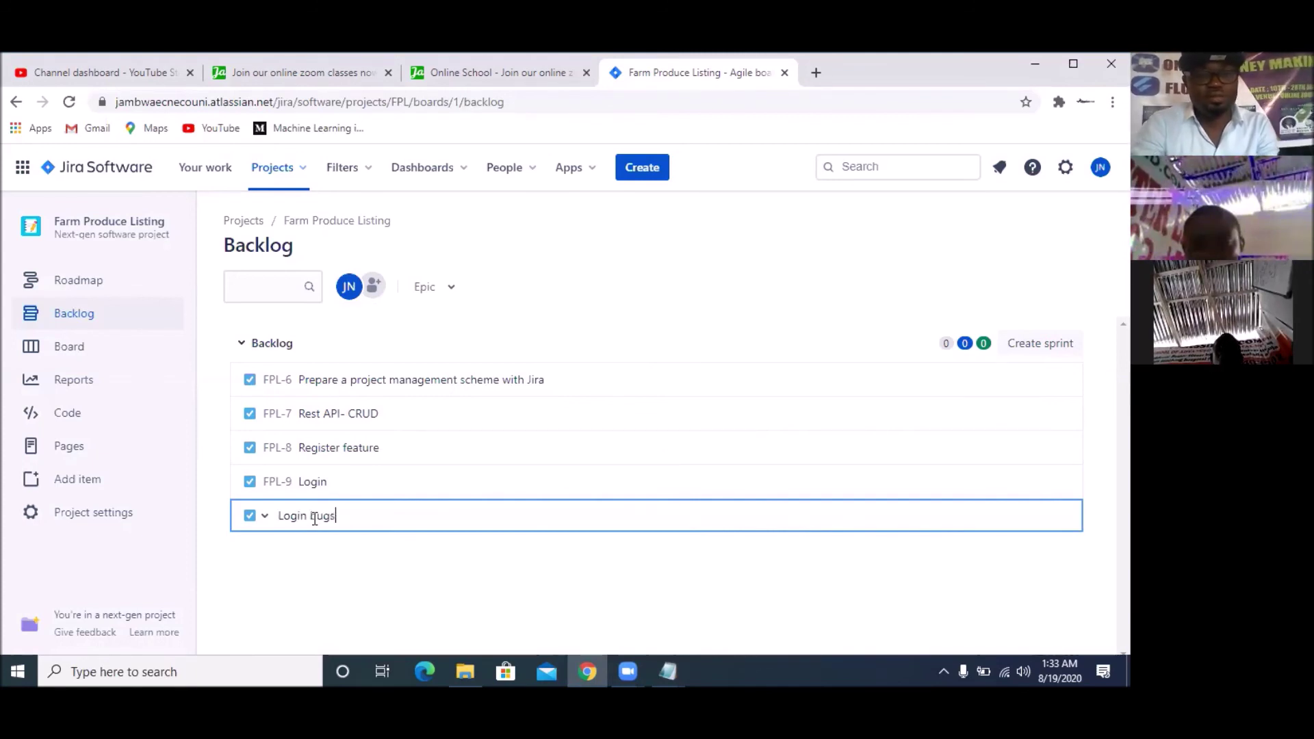
{"action": "left_click", "coordinate": [266, 517]}
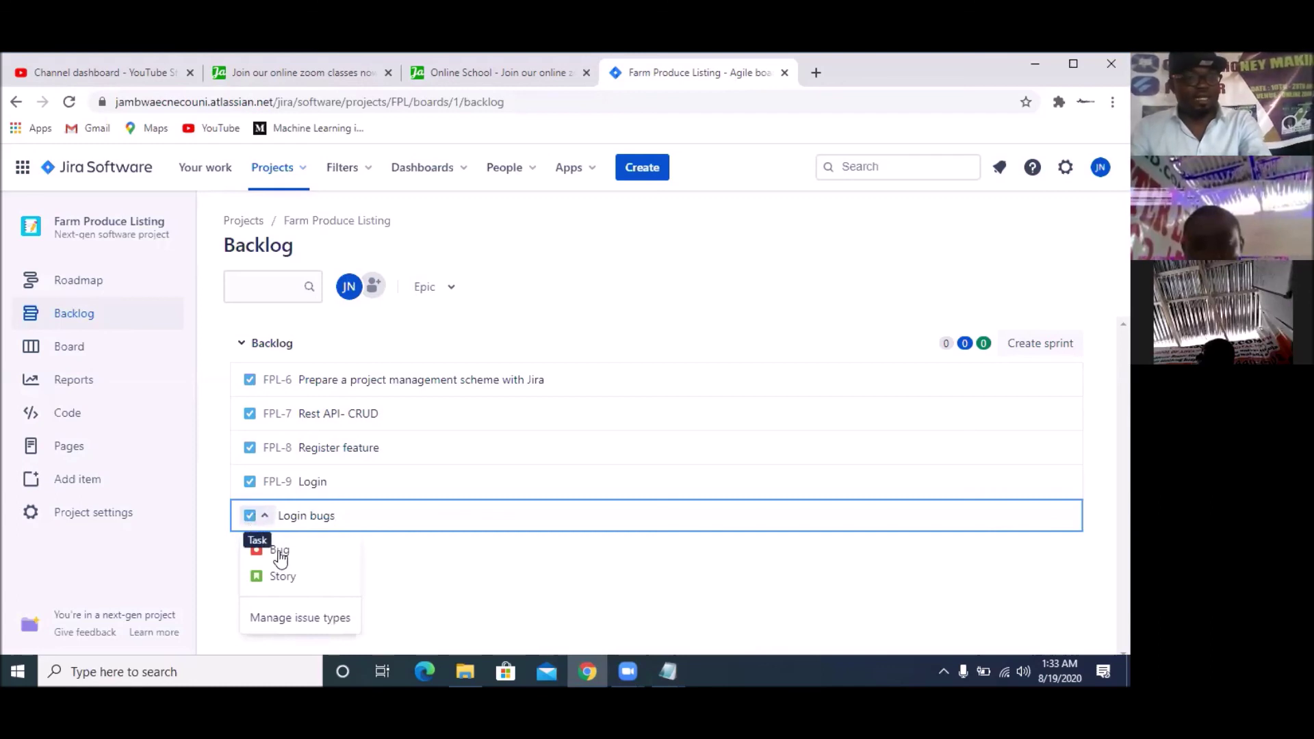
{"action": "left_click", "coordinate": [279, 551]}
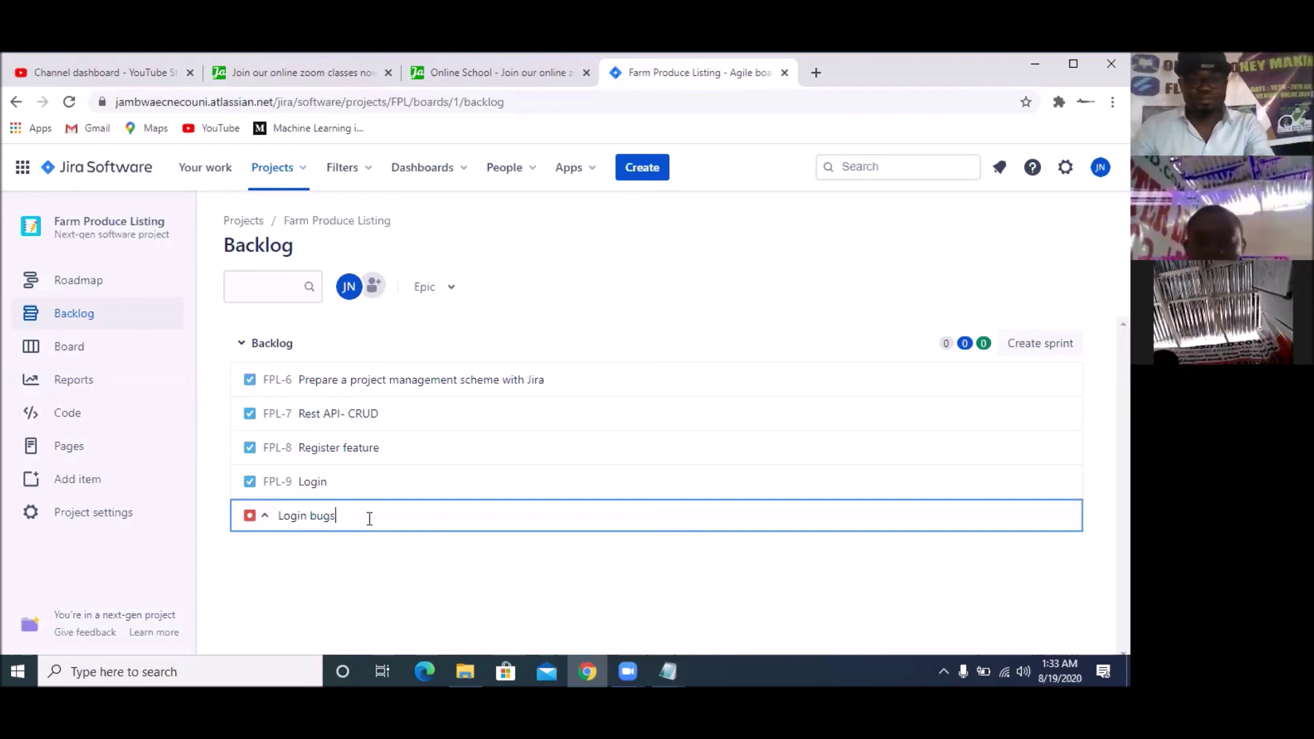
{"action": "key", "text": "Return"}
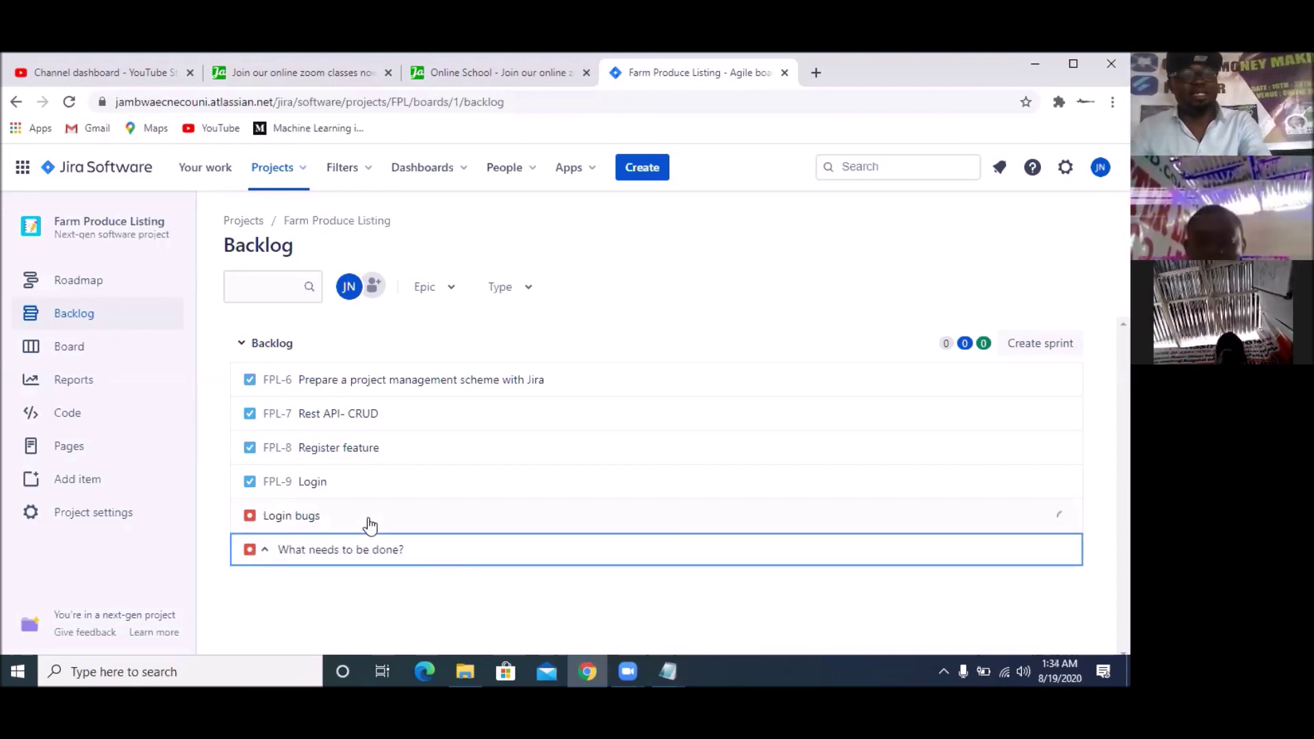
Add 'Commit to Github' as a Story, then open the project roadmap
{"action": "type", "text": "Commit to Github"}
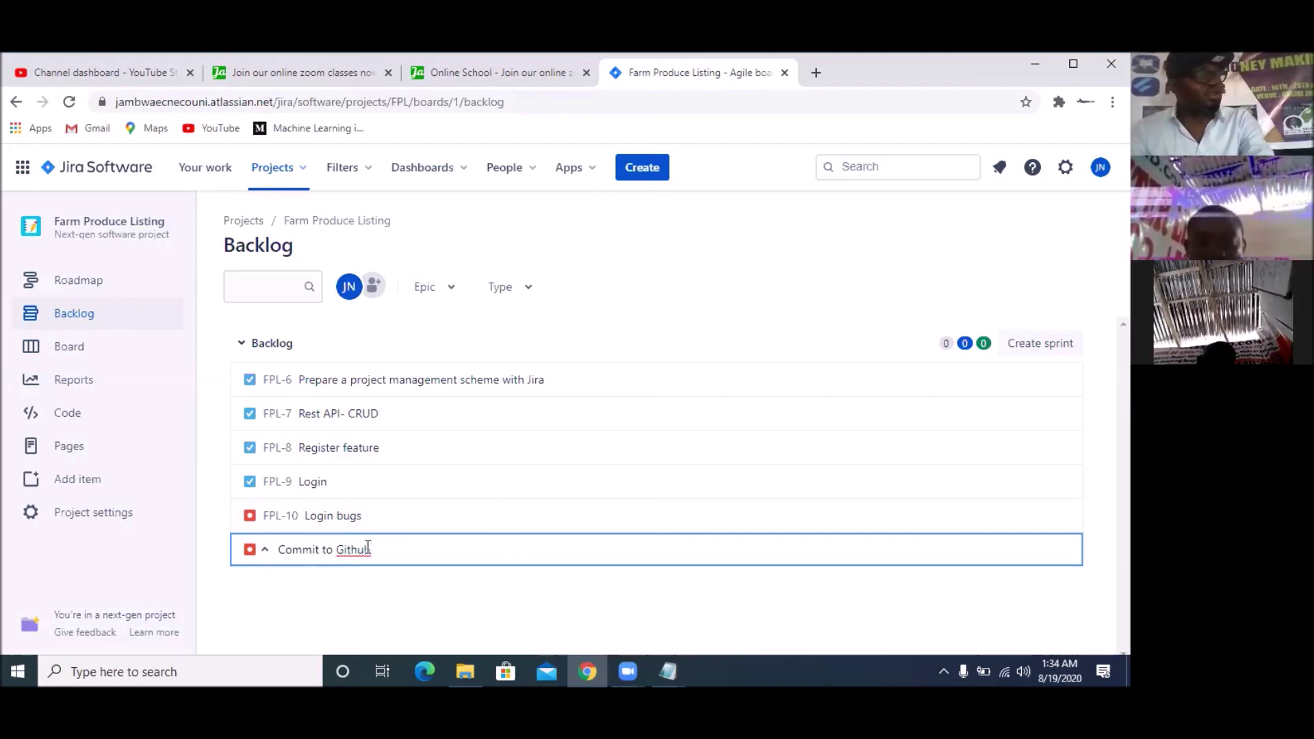
{"action": "left_click", "coordinate": [266, 556]}
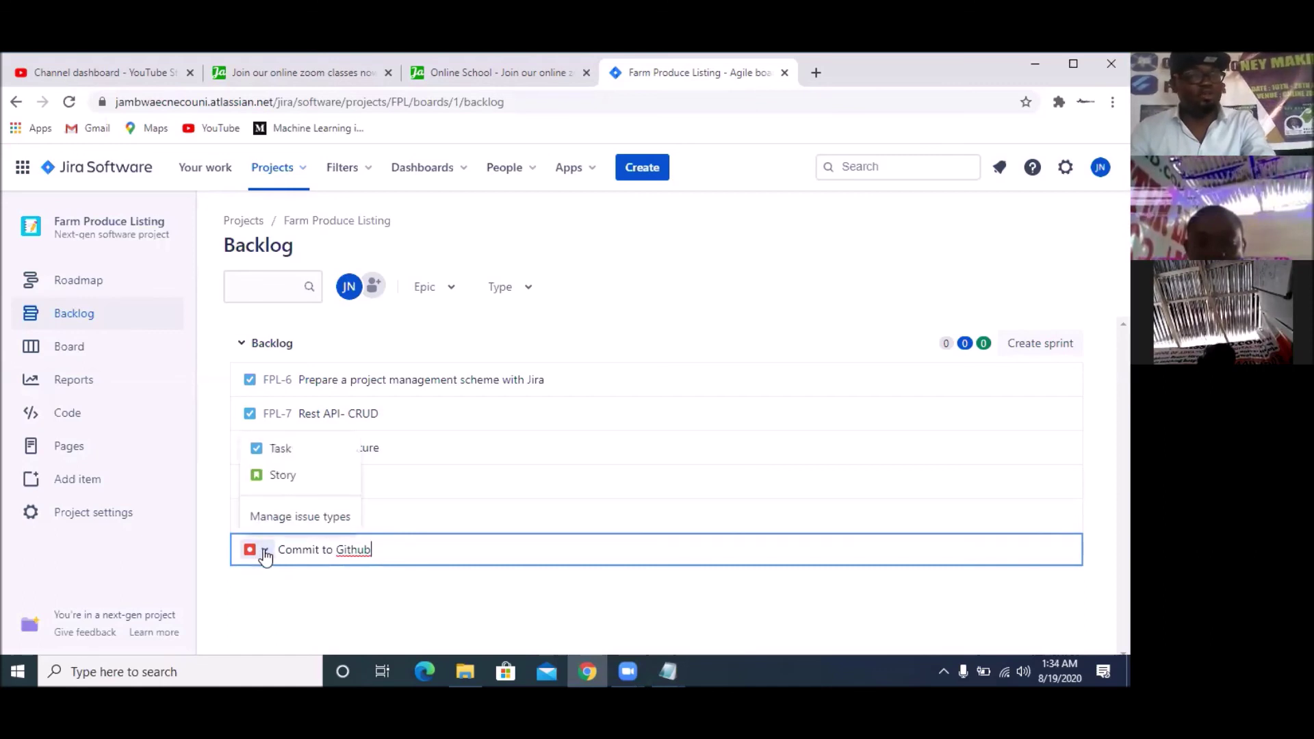
{"action": "left_click", "coordinate": [278, 482]}
{"action": "key", "text": "Return"}
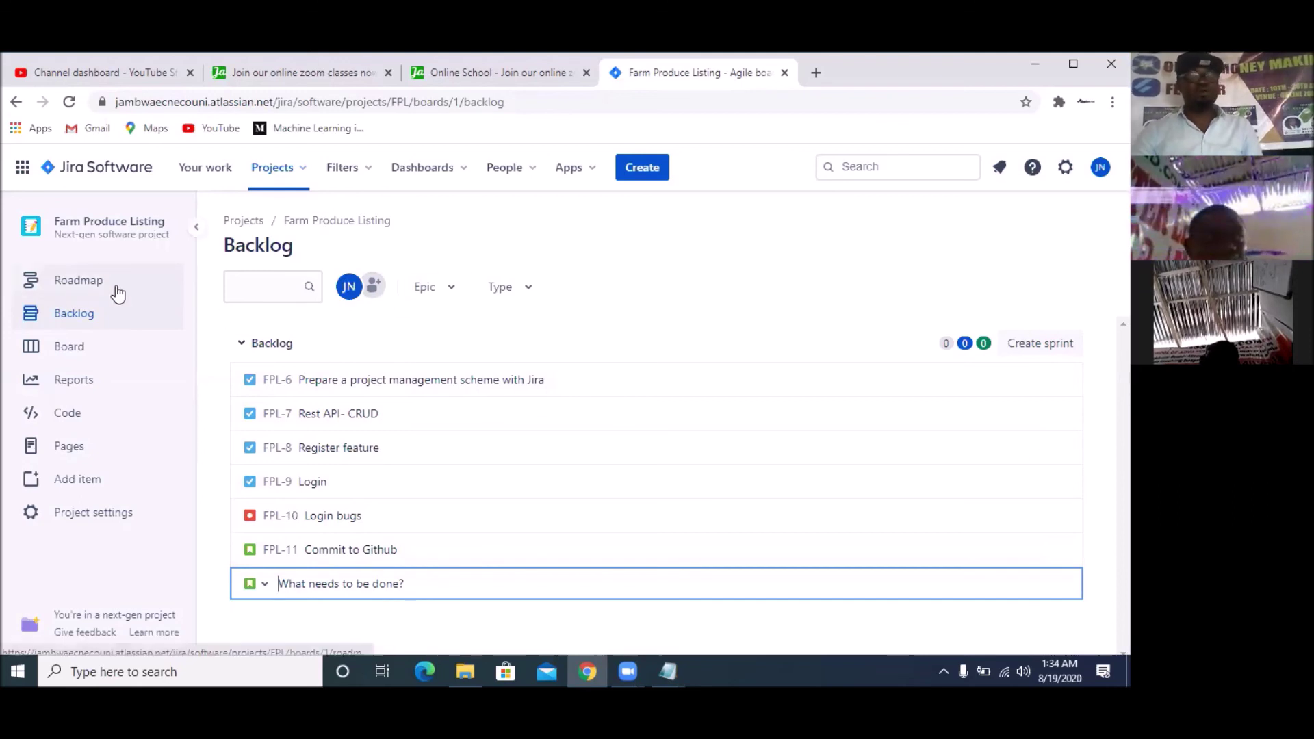
{"action": "left_click", "coordinate": [86, 293]}
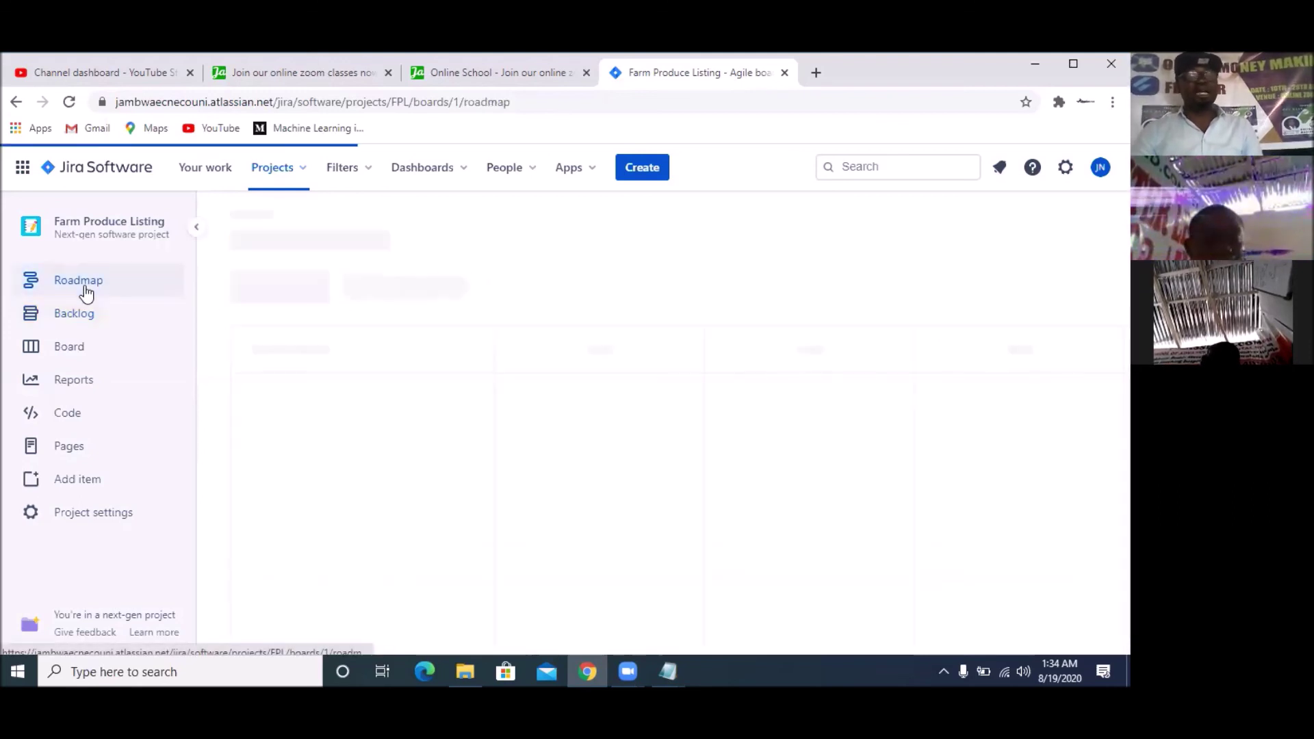